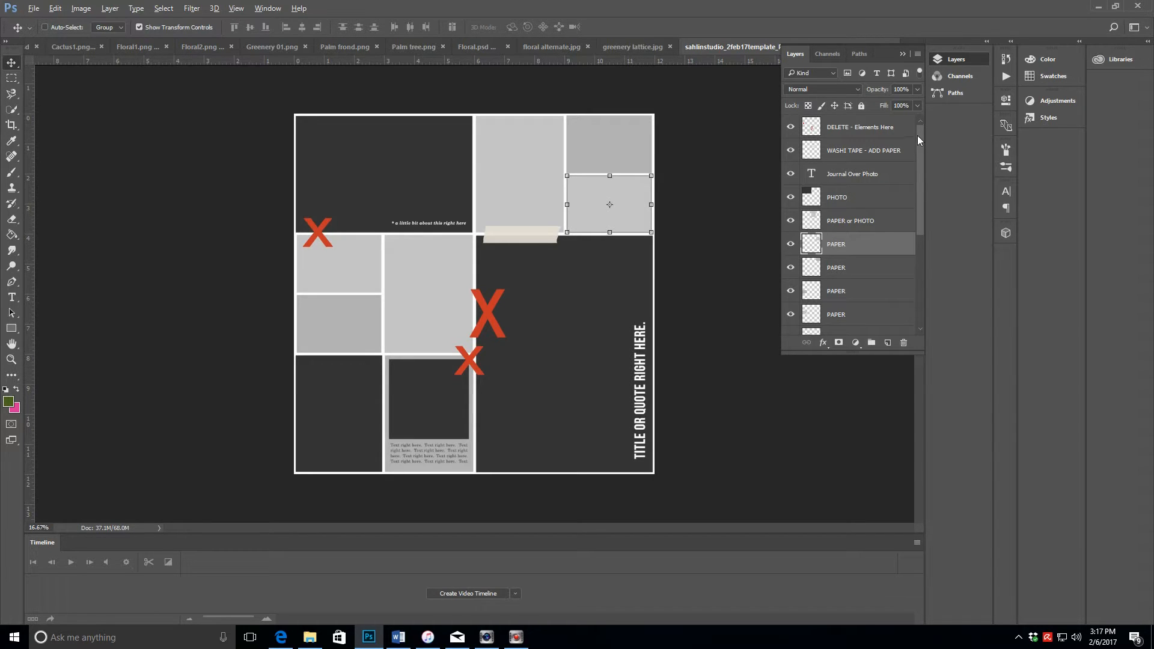
Add a new empty layer directly above the Background layer
drag(918, 135, 928, 243)
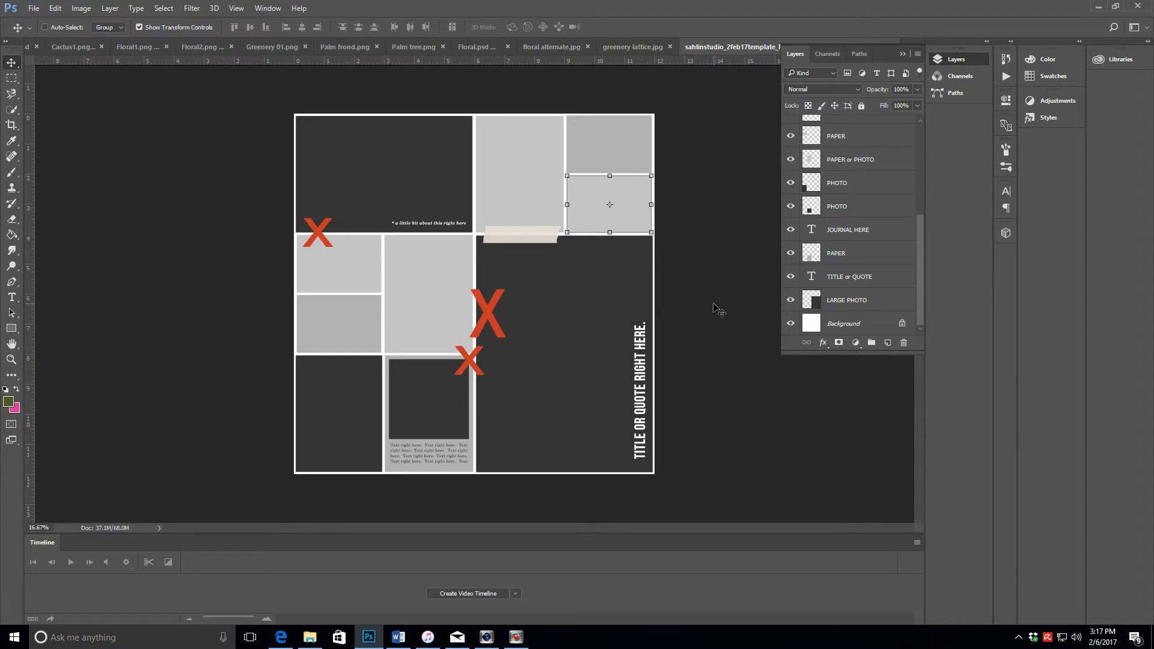
click(843, 325)
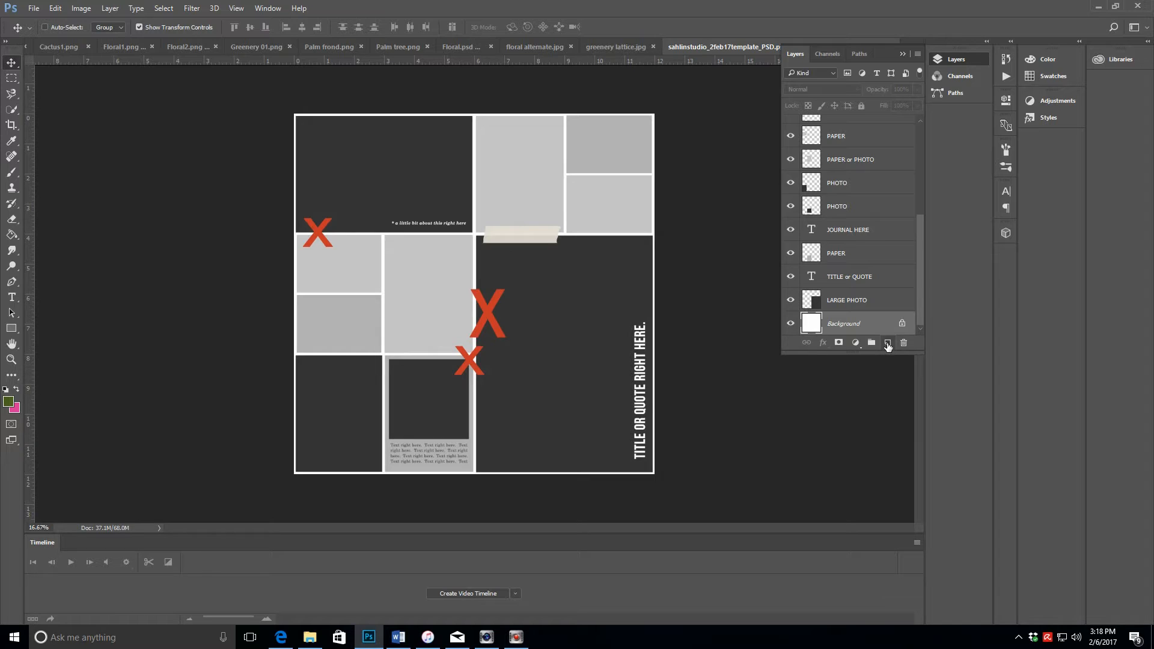
click(888, 343)
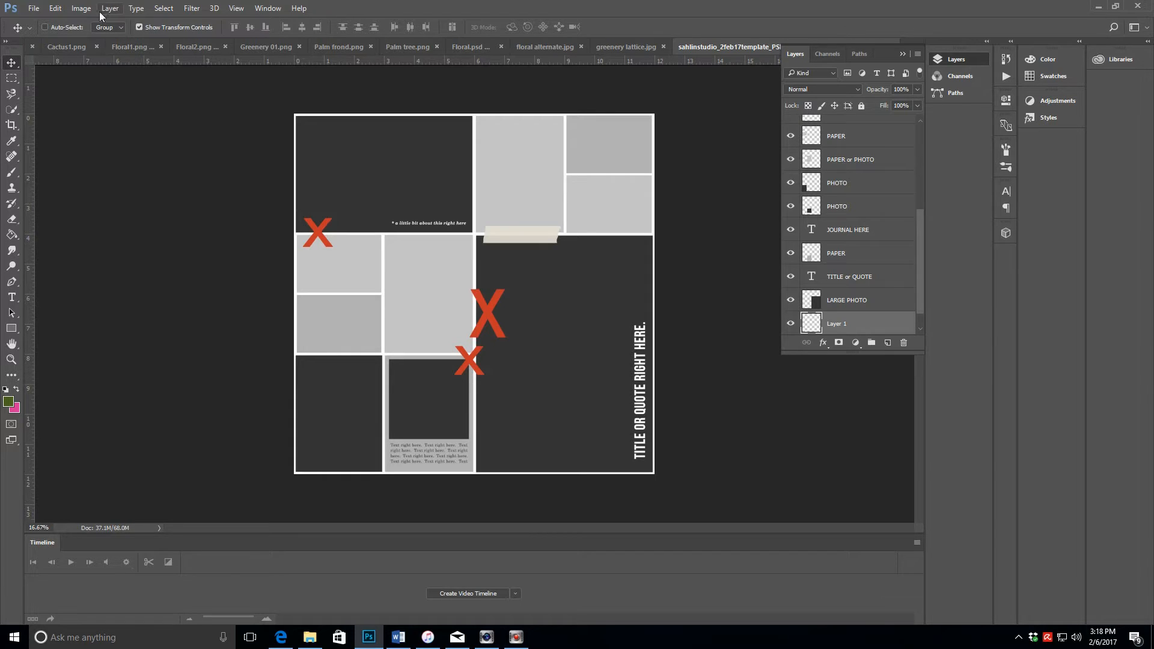
Widen the canvas to 24 inches, keeping the template centred and the extension colour white
click(81, 8)
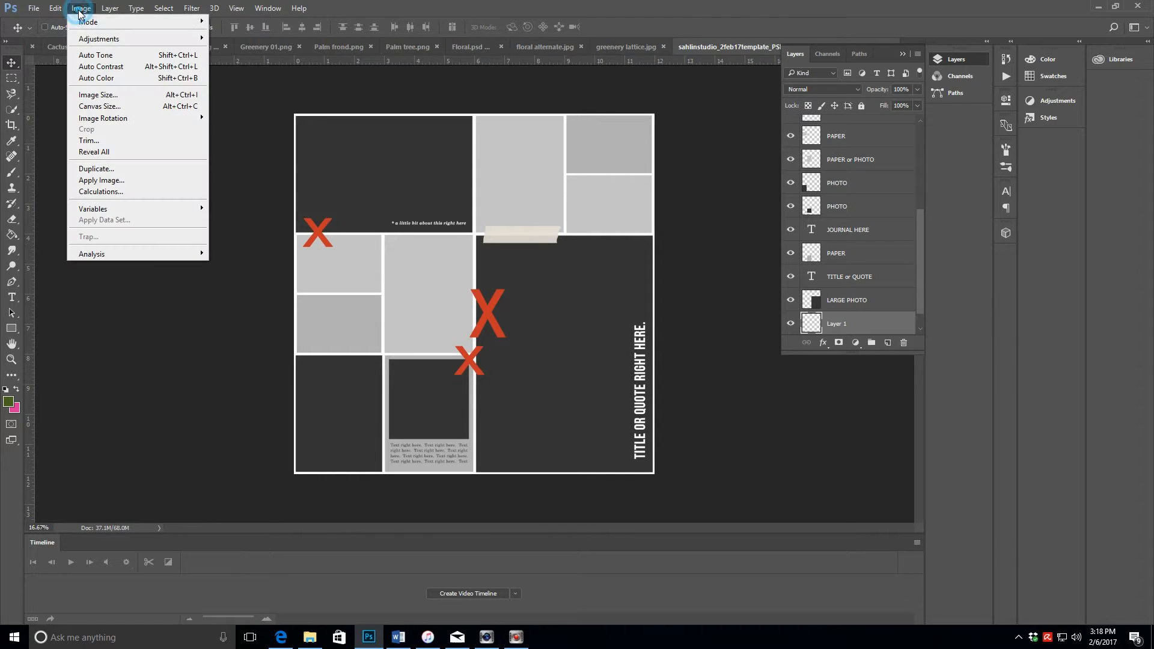
click(101, 107)
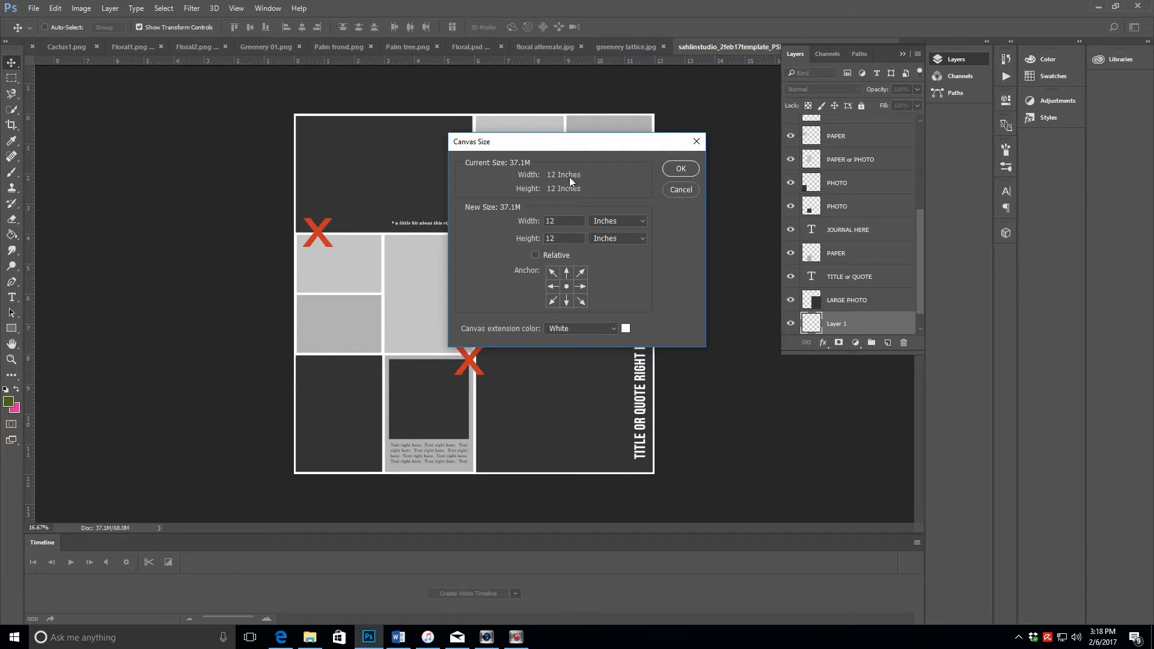
click(535, 224)
text(24)
click(671, 169)
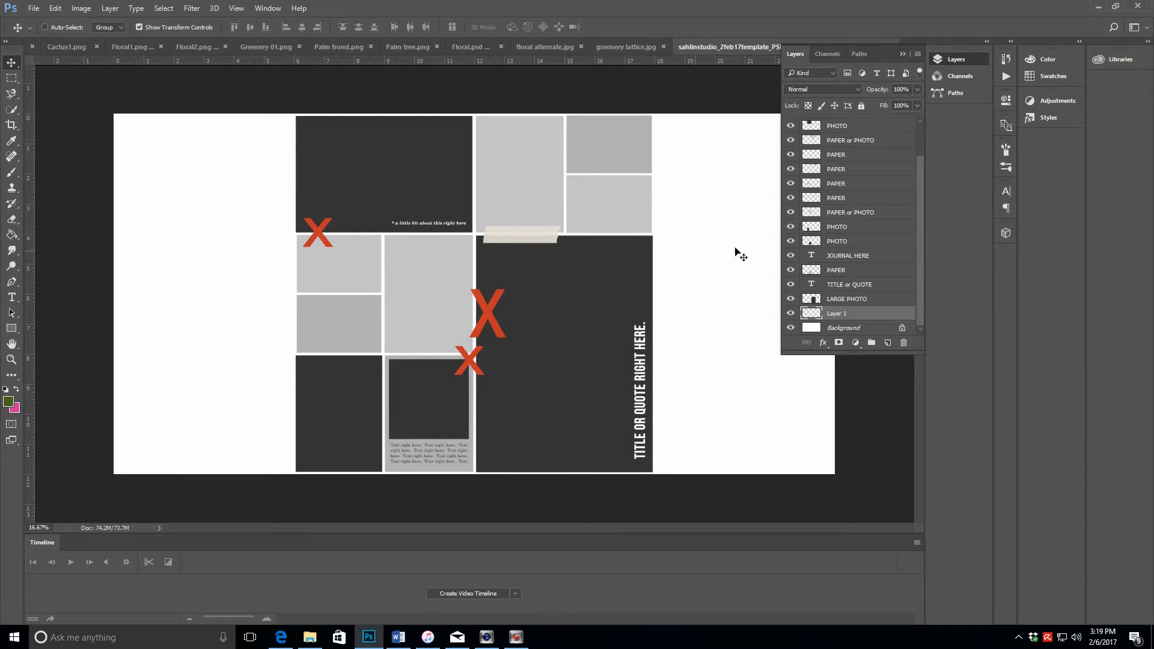
Hide the "DELETE - Elements Here" and "WASHI TAPE - ADD PAPER" layers
scroll(912, 214, up, 2)
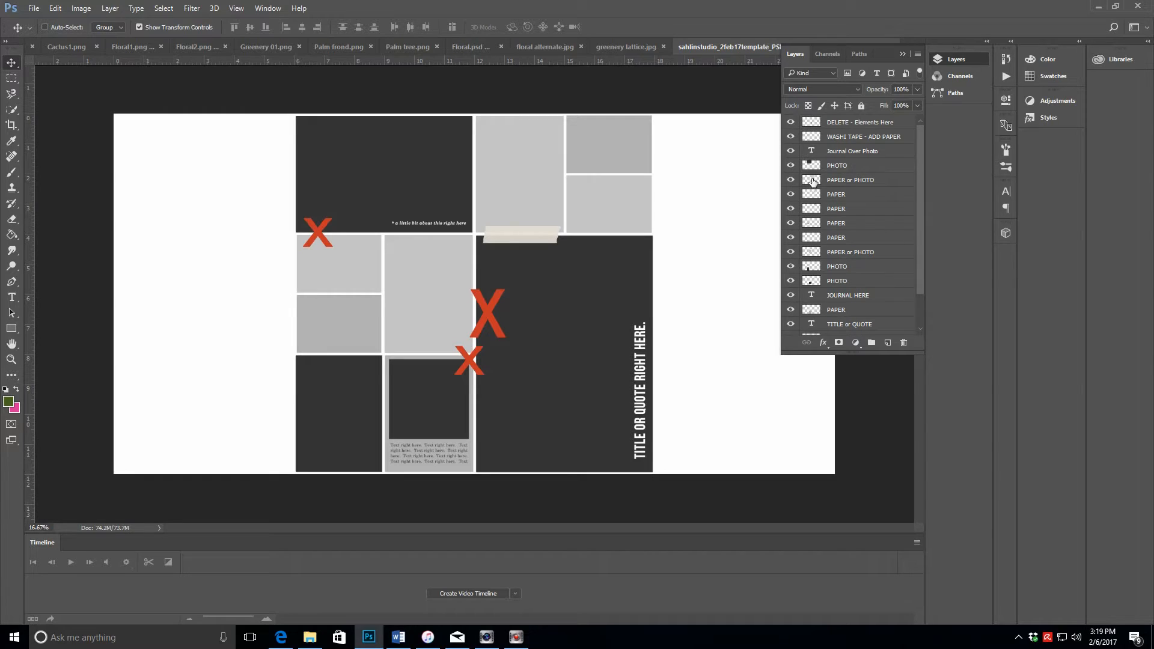
click(791, 123)
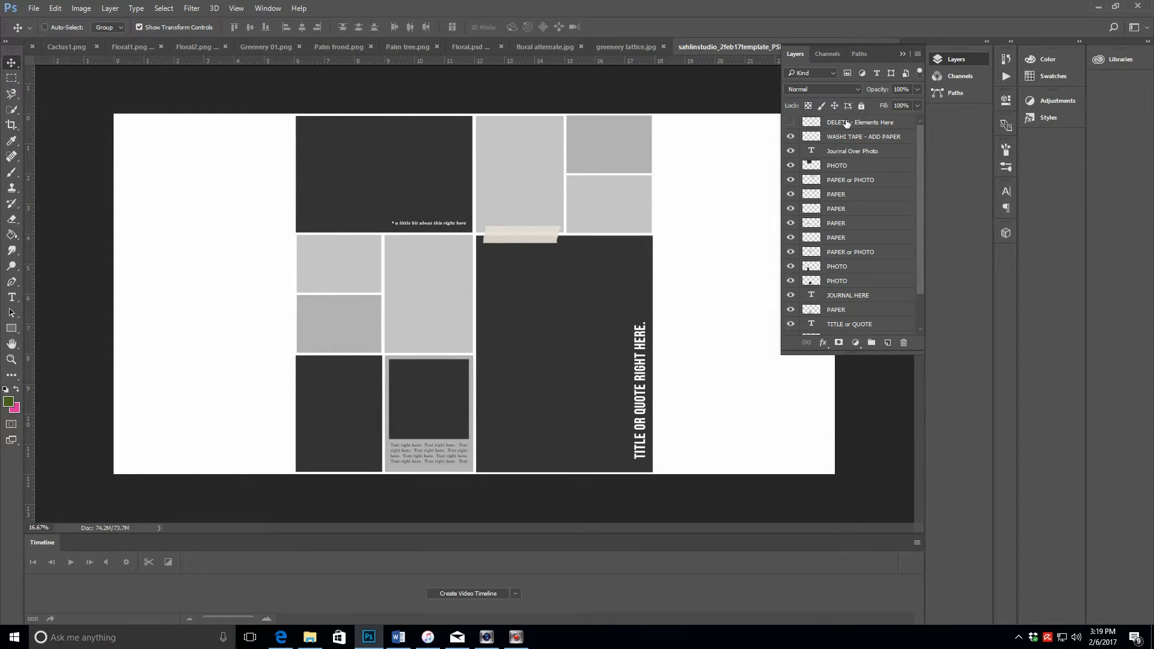
click(792, 123)
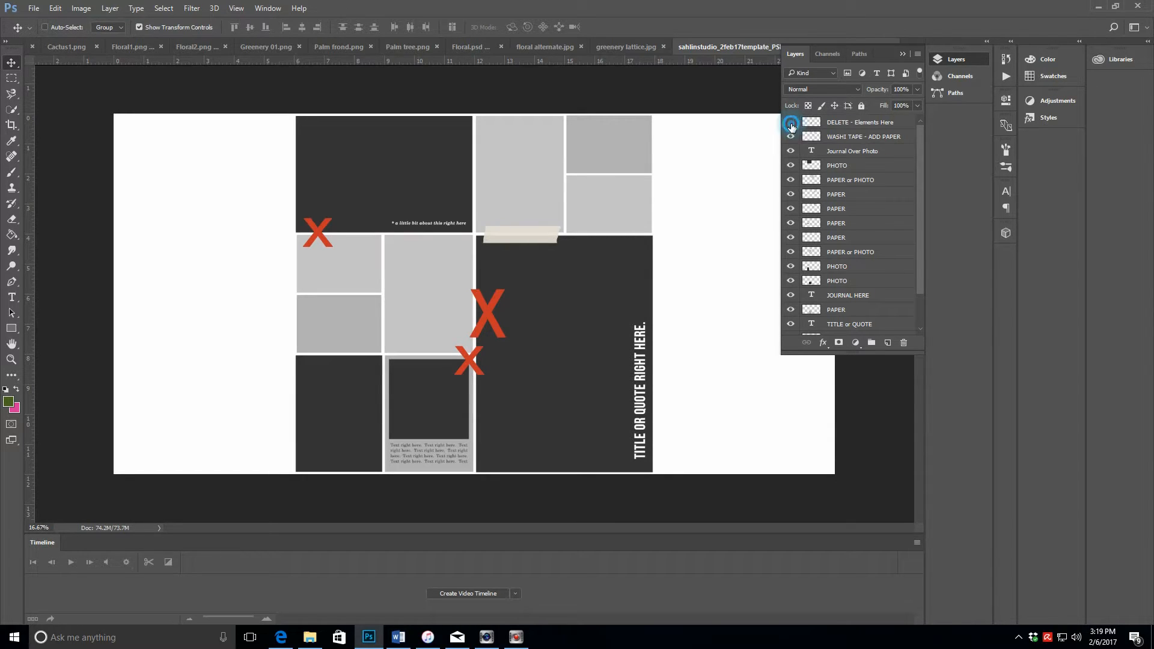
click(791, 123)
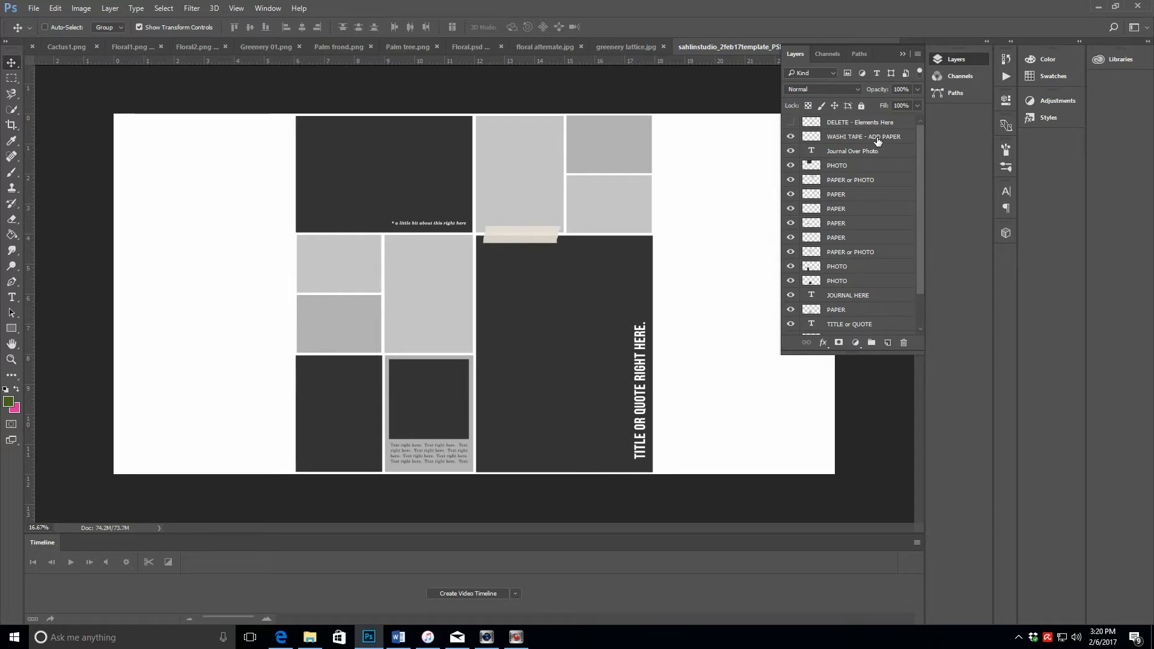
click(791, 137)
click(791, 138)
click(790, 137)
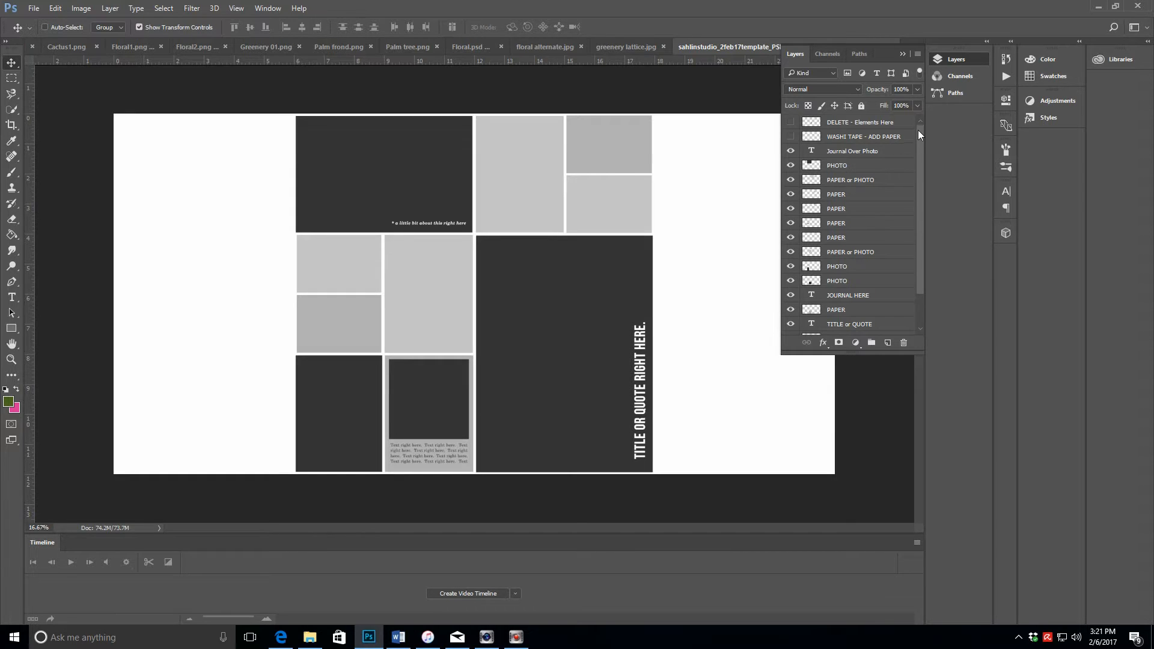
Move the LARGE PHOTO block together with its TITLE or QUOTE text to the canvas's lower right edge
drag(920, 129, 924, 168)
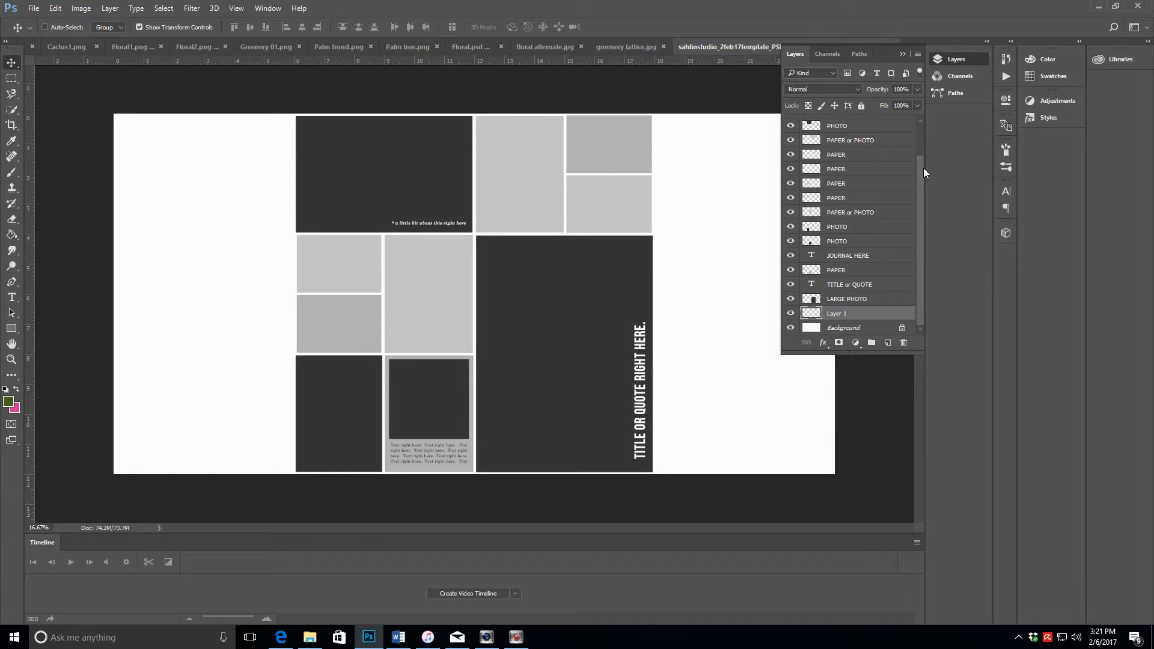
click(854, 303)
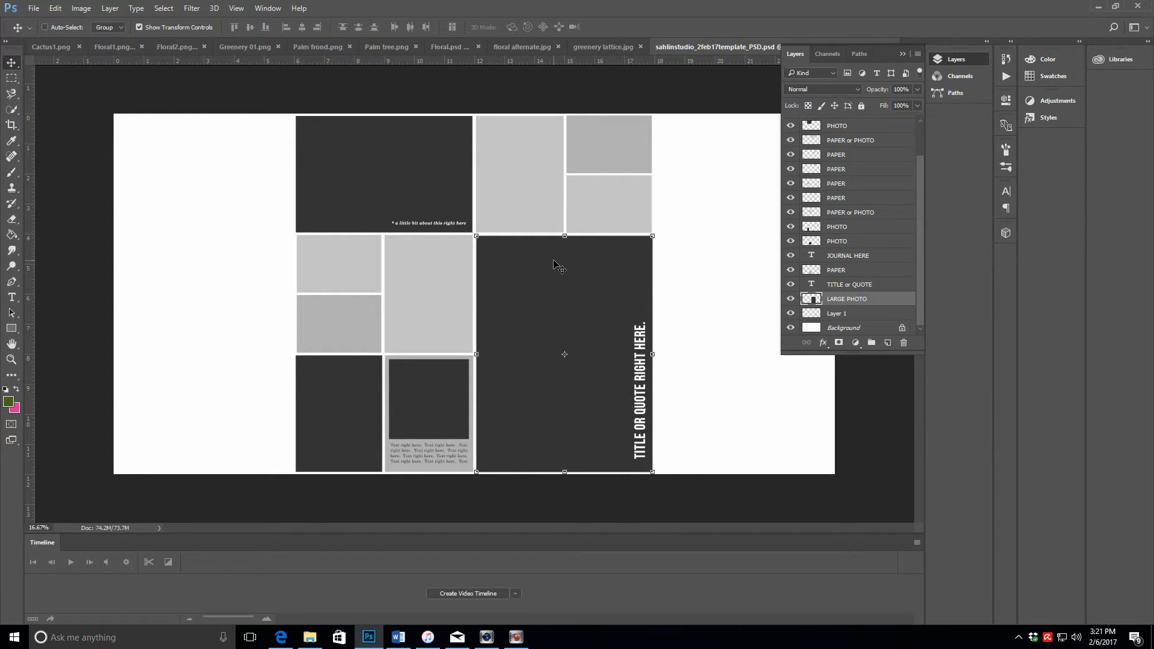
shift+click(880, 285)
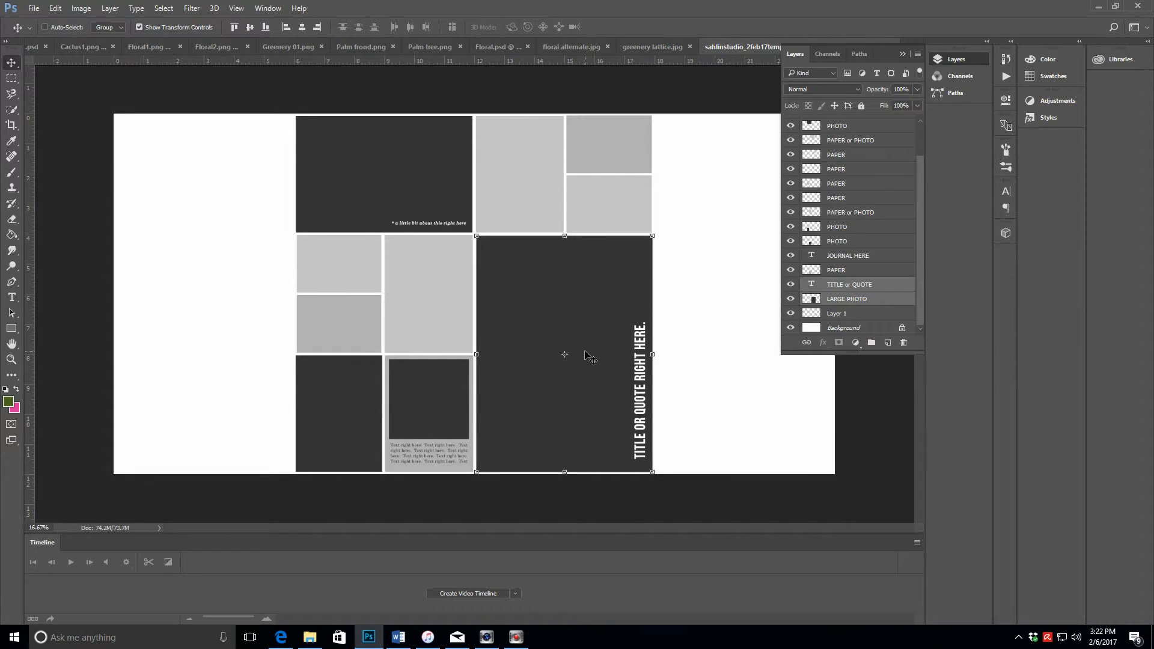
drag(587, 397, 761, 401)
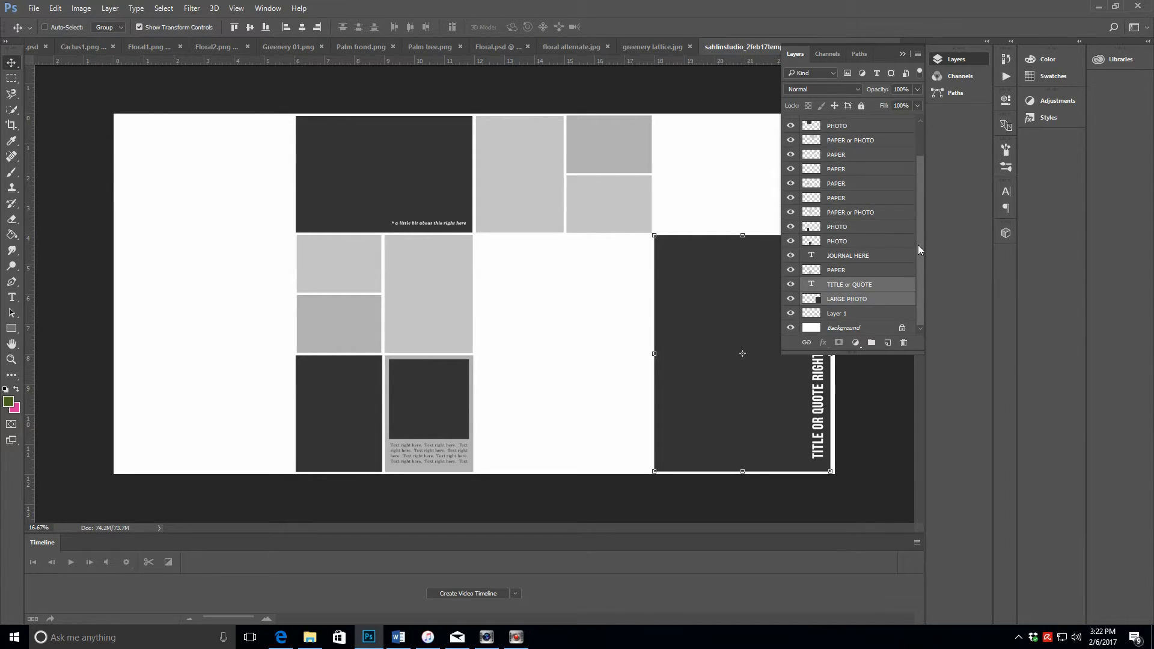
Duplicate the top PHOTO block with its Journal Over Photo text and place the copy in the middle row at the canvas's left edge
drag(918, 244, 922, 200)
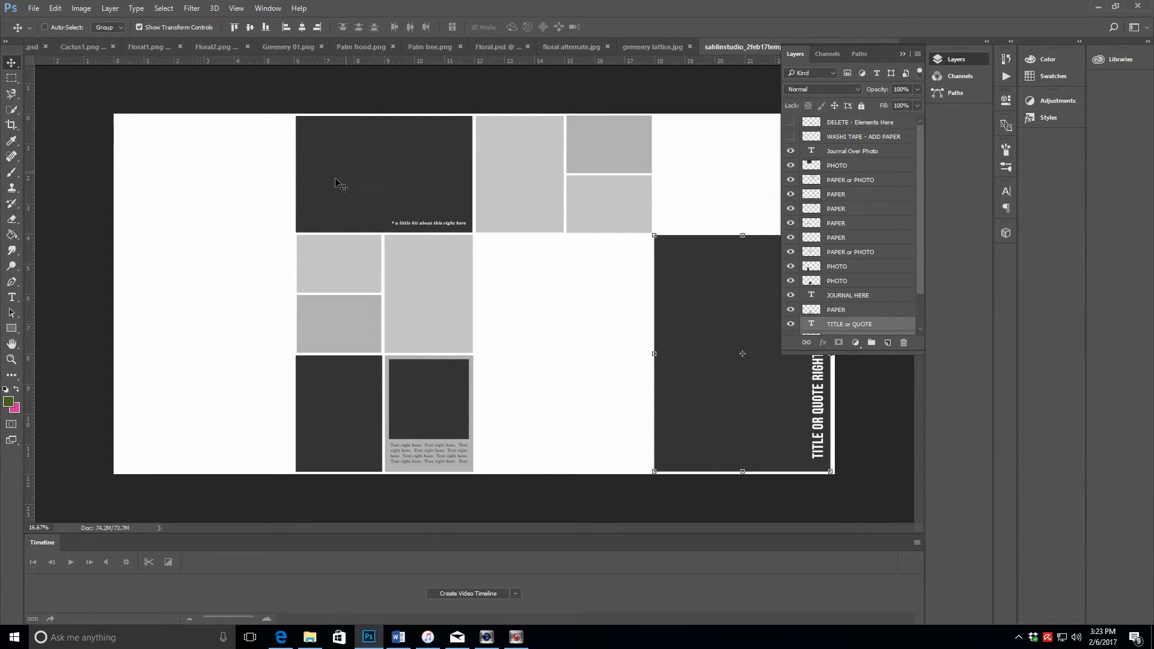
click(387, 161)
click(852, 168)
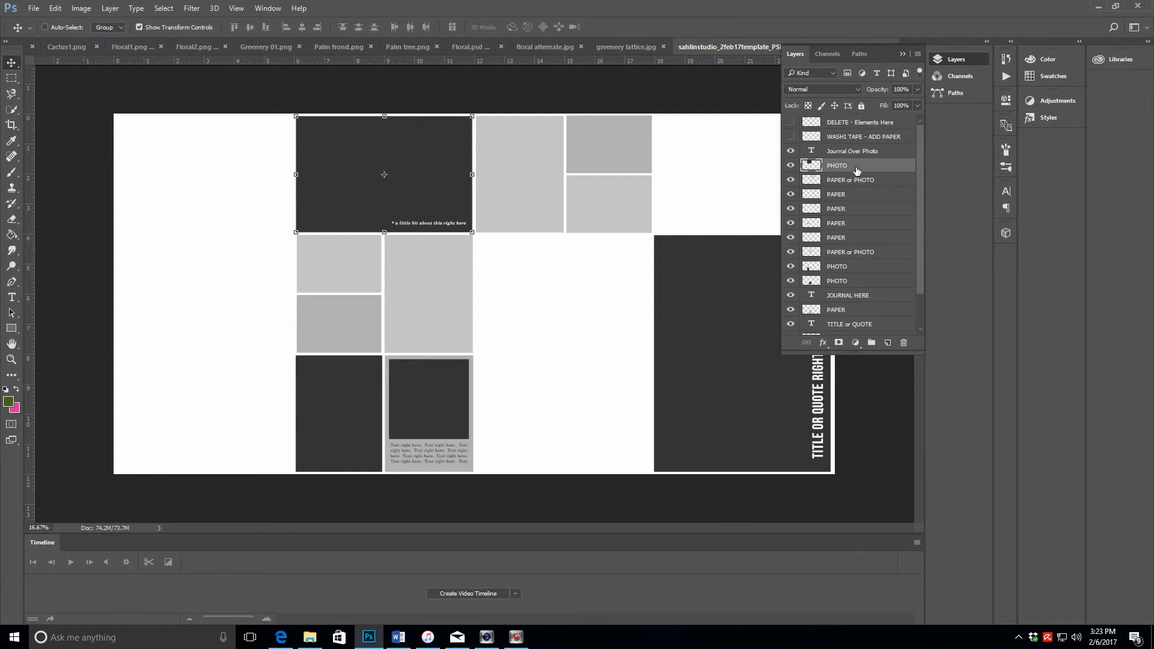
shift+click(862, 156)
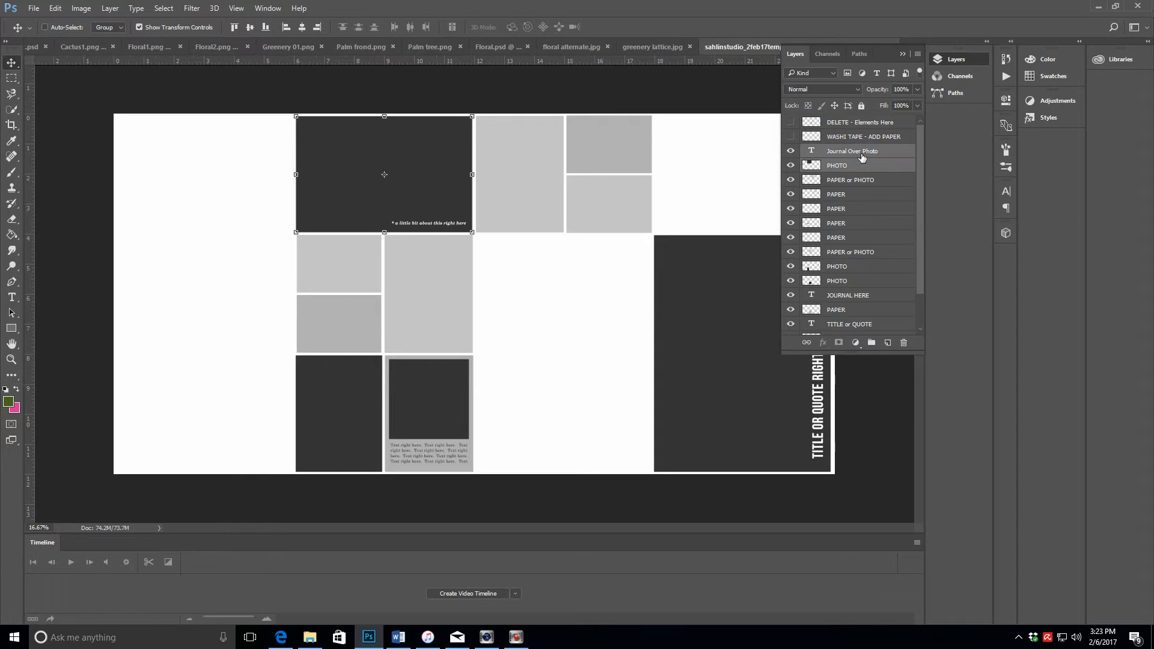
right_click(863, 158)
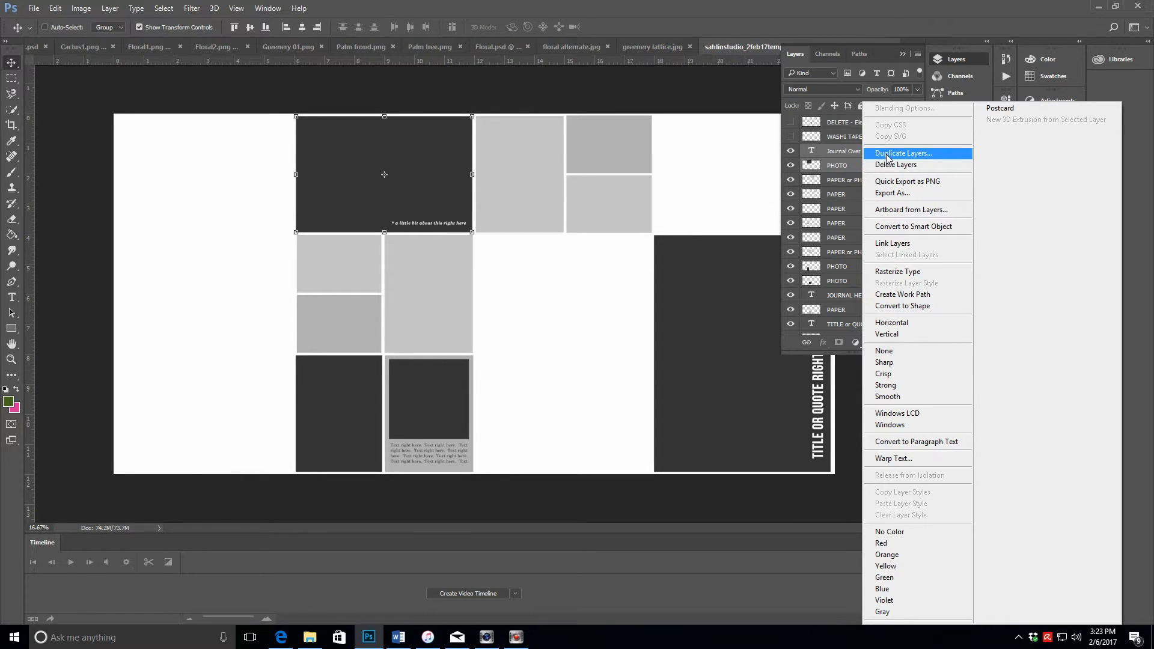
click(888, 158)
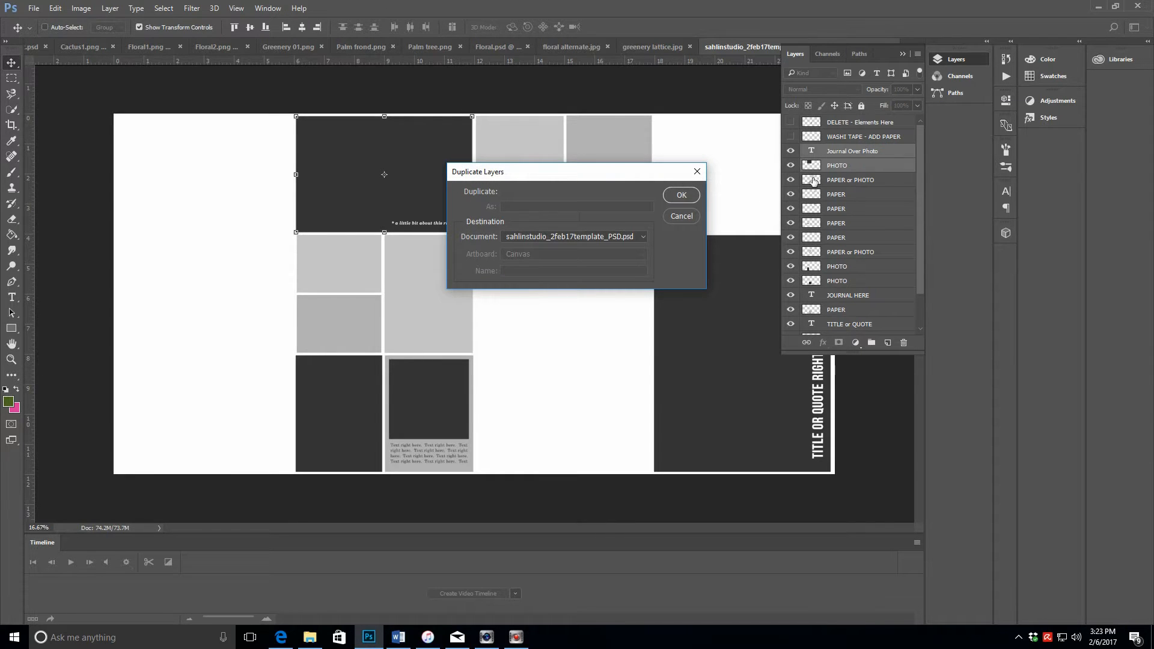
click(678, 196)
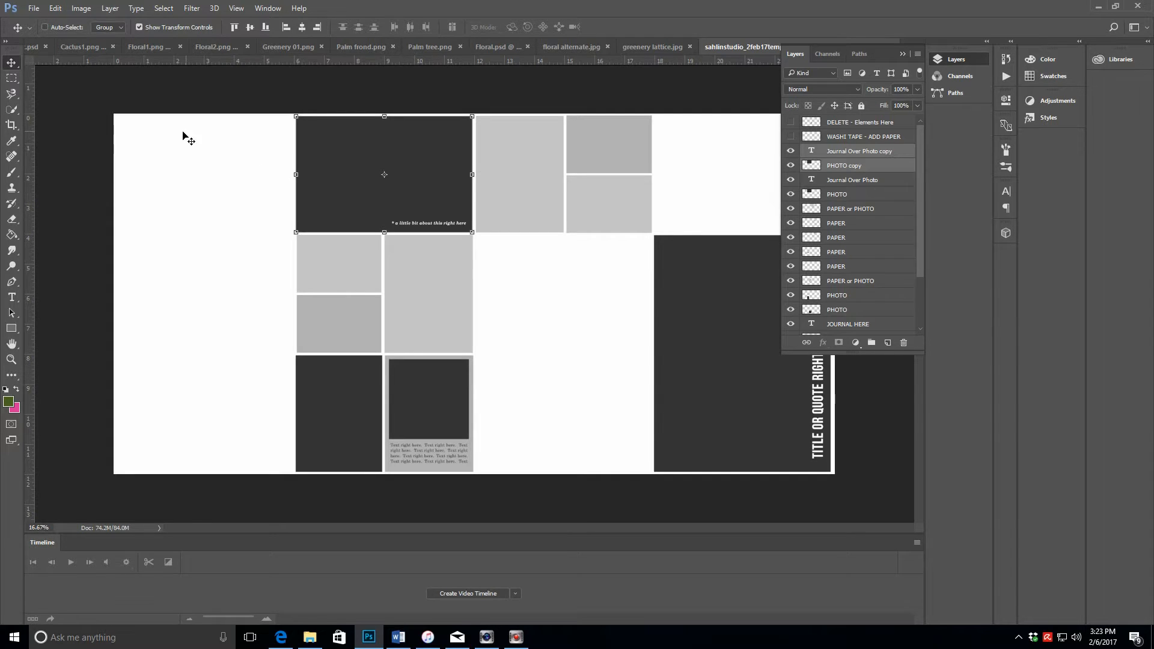
click(433, 185)
drag(433, 185, 257, 307)
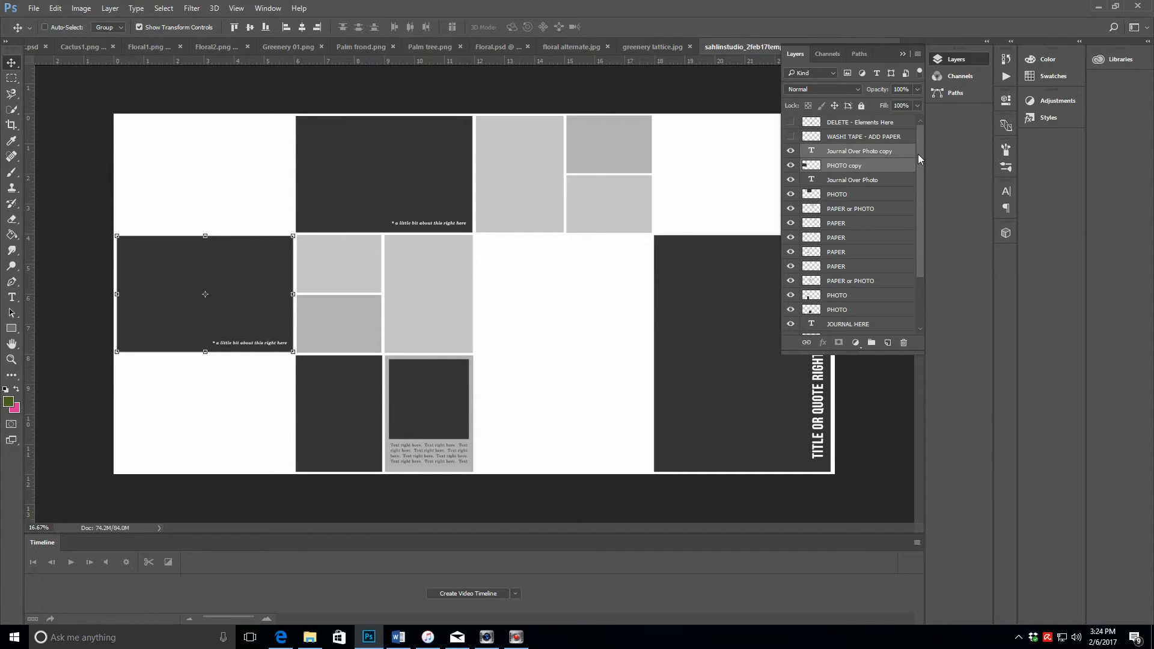
Move the two bottom-row PHOTO blocks with their JOURNAL HERE text and PAPER backing about 5.98 inches left to the canvas edge
drag(918, 154, 917, 193)
click(844, 258)
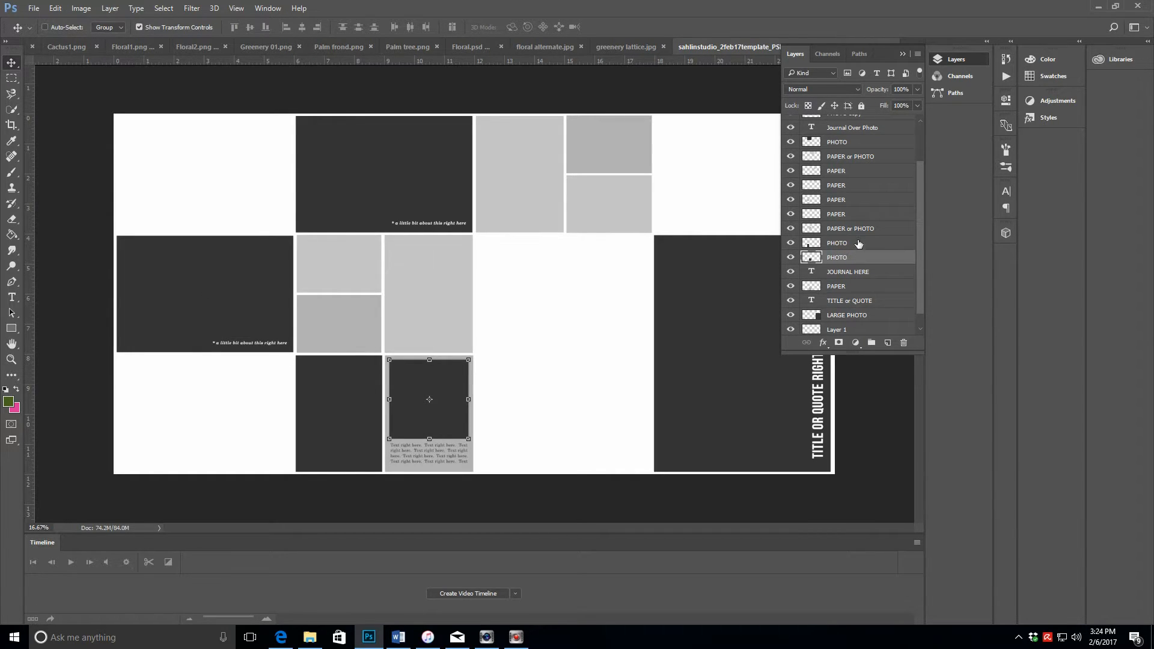
click(859, 232)
click(859, 244)
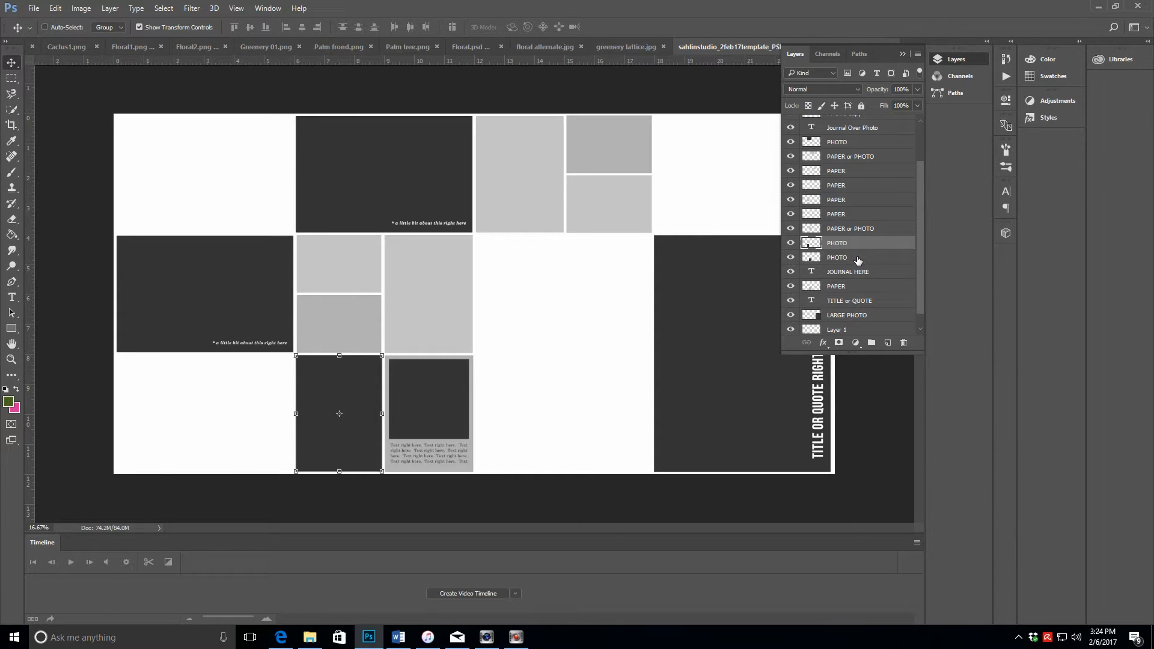
shift+click(858, 259)
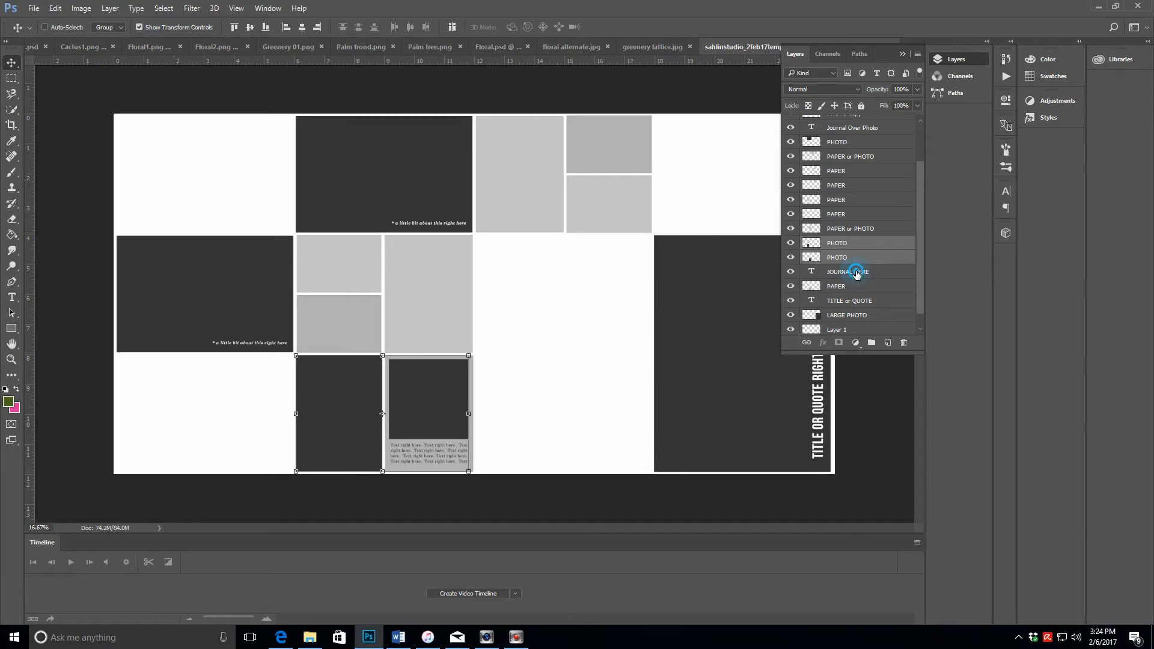
shift+click(858, 272)
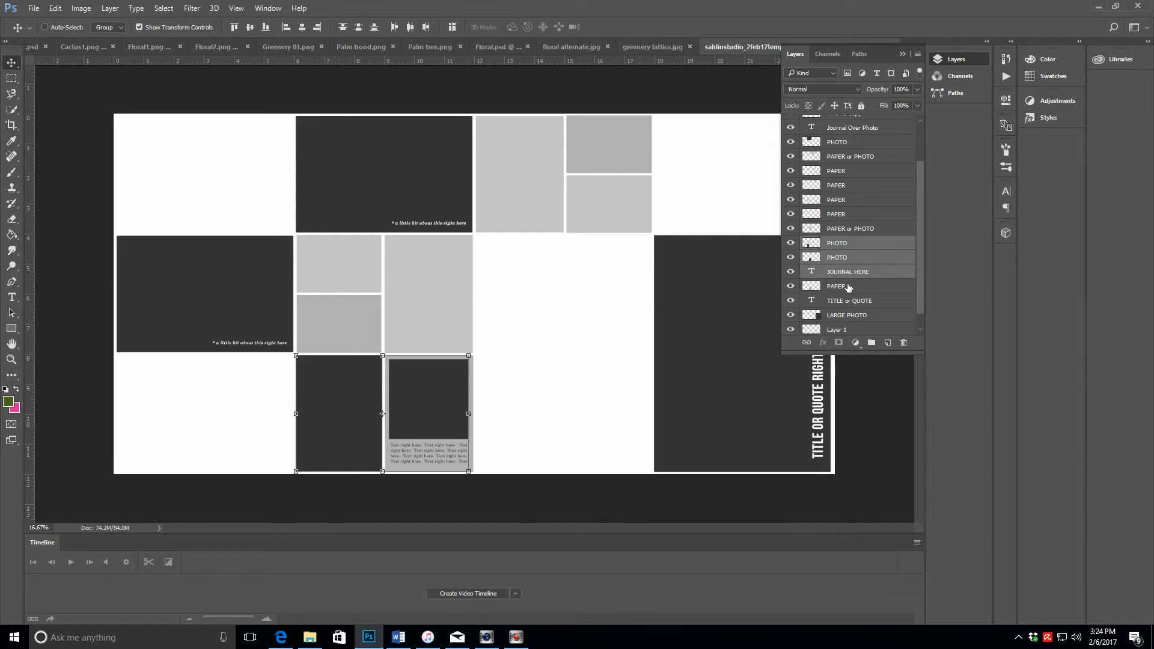
shift+click(848, 288)
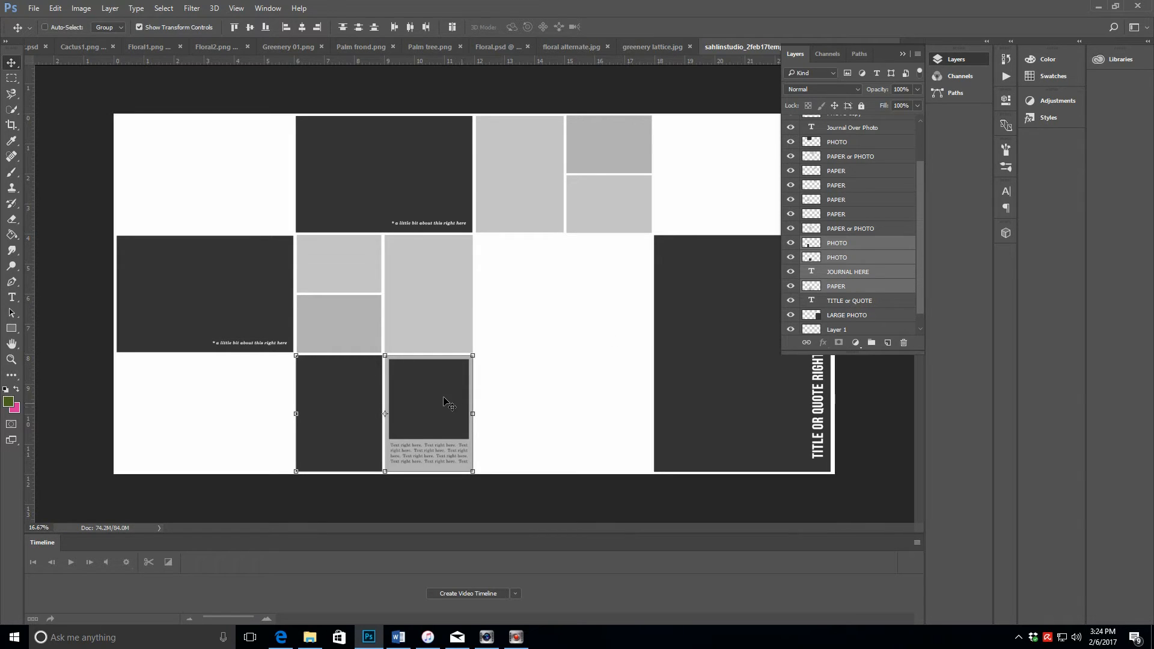
drag(437, 396, 273, 392)
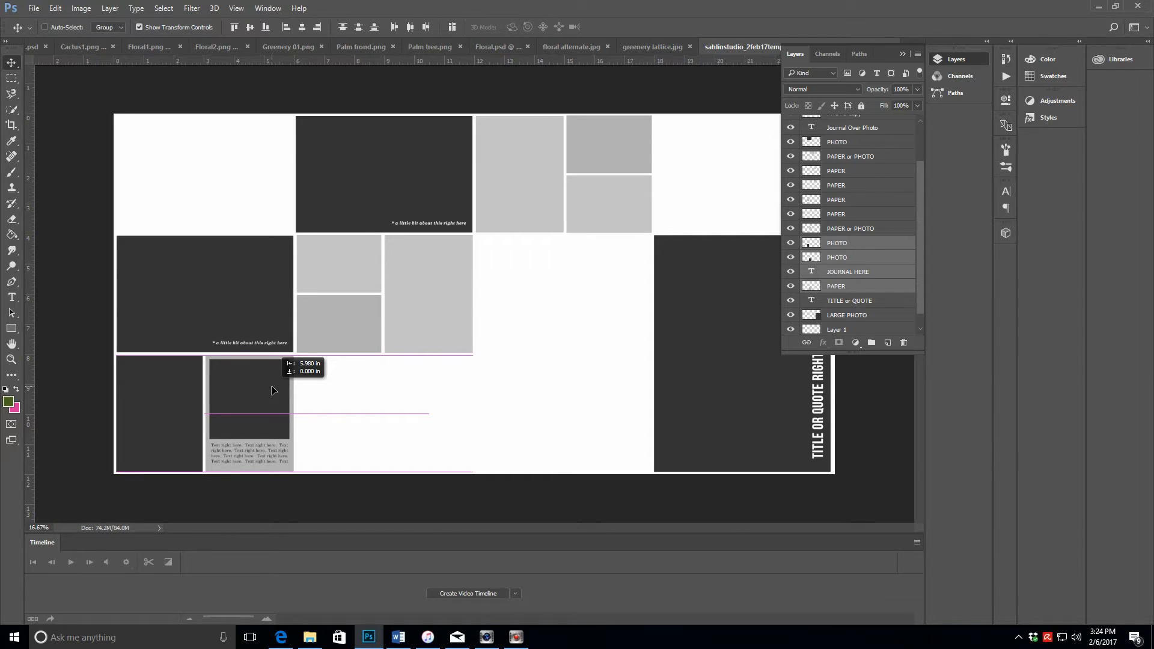
drag(271, 390, 271, 390)
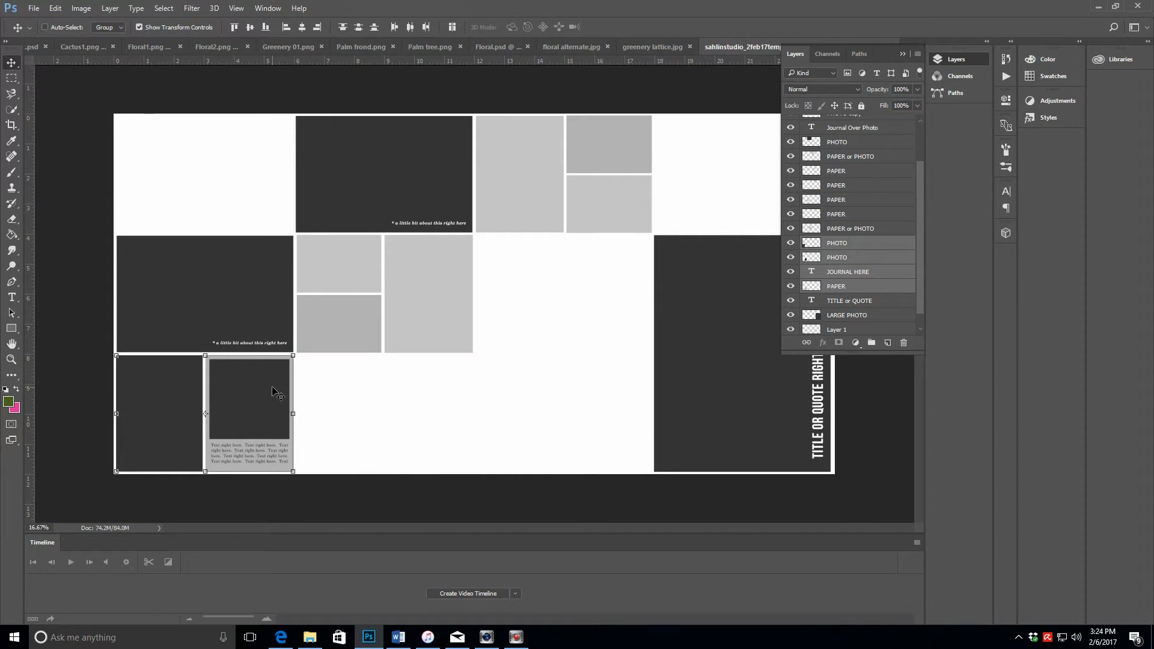
Duplicate the original top PHOTO and Journal Over Photo layers and place the copy in the bottom row beside the journal card
click(841, 144)
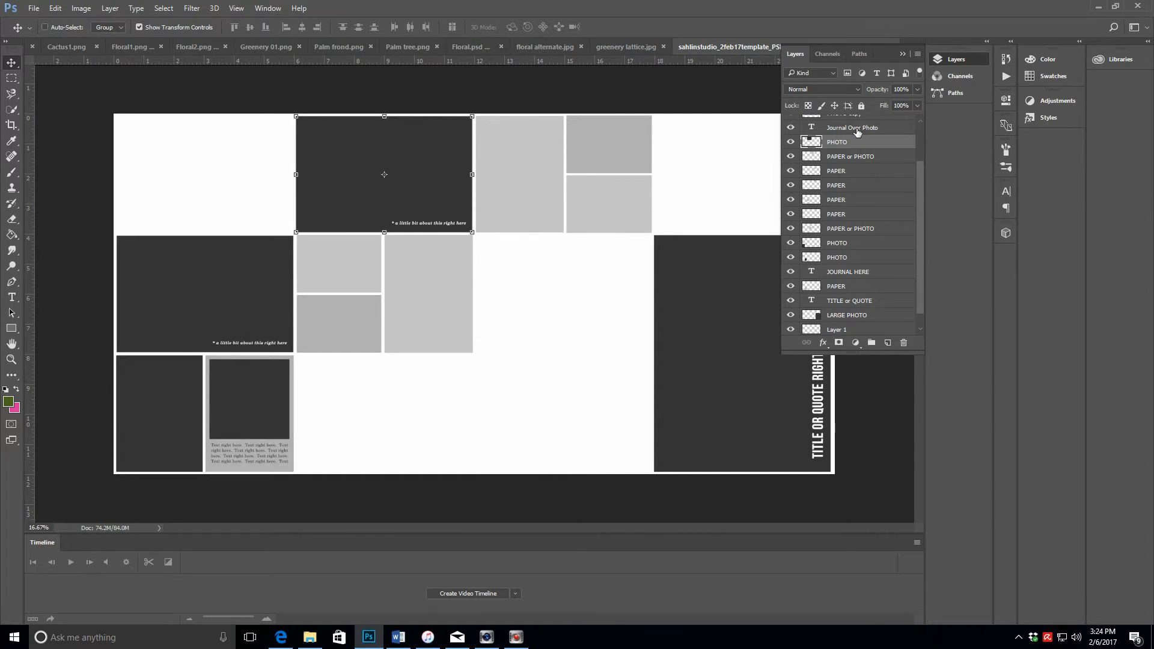
right_click(858, 130)
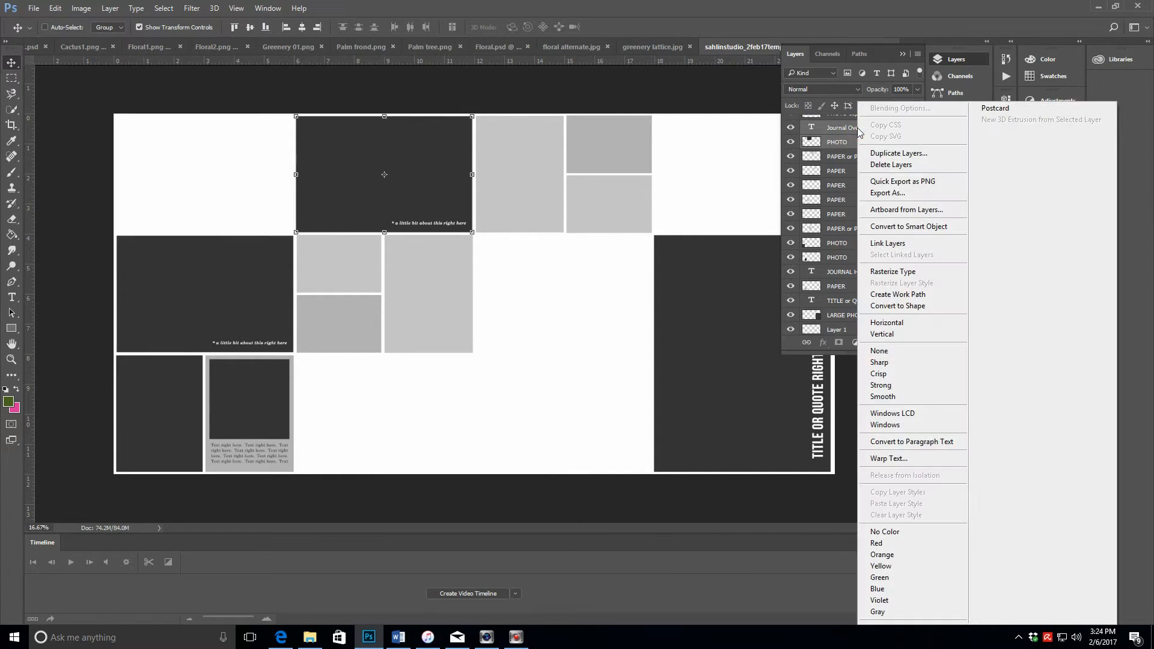
click(892, 154)
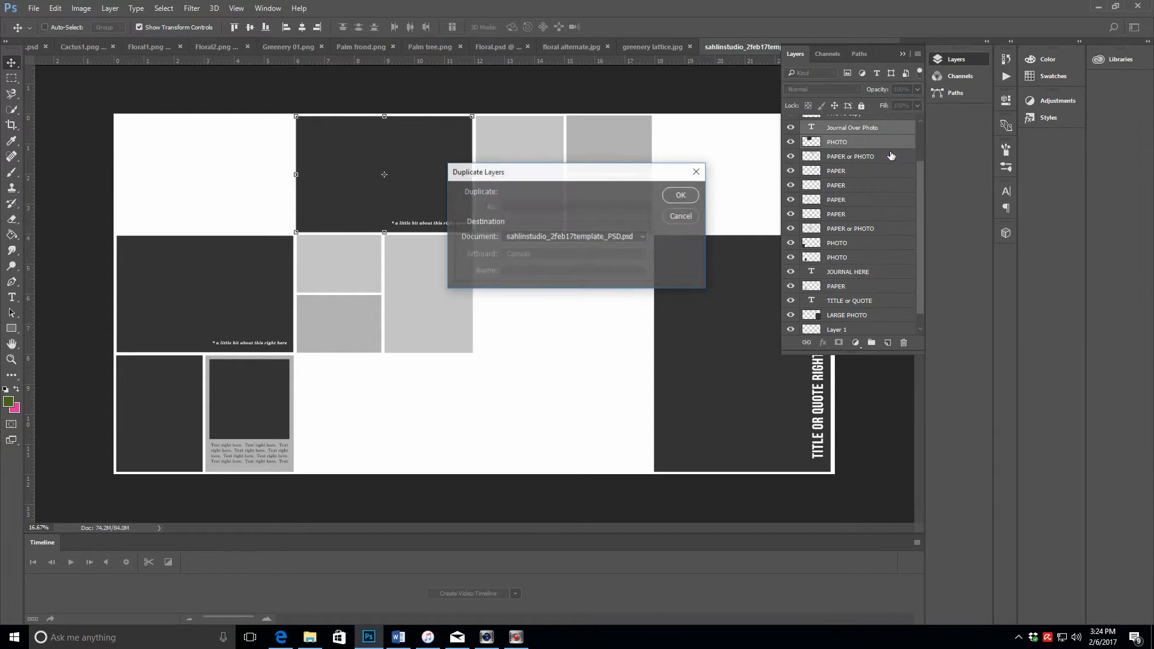
click(671, 199)
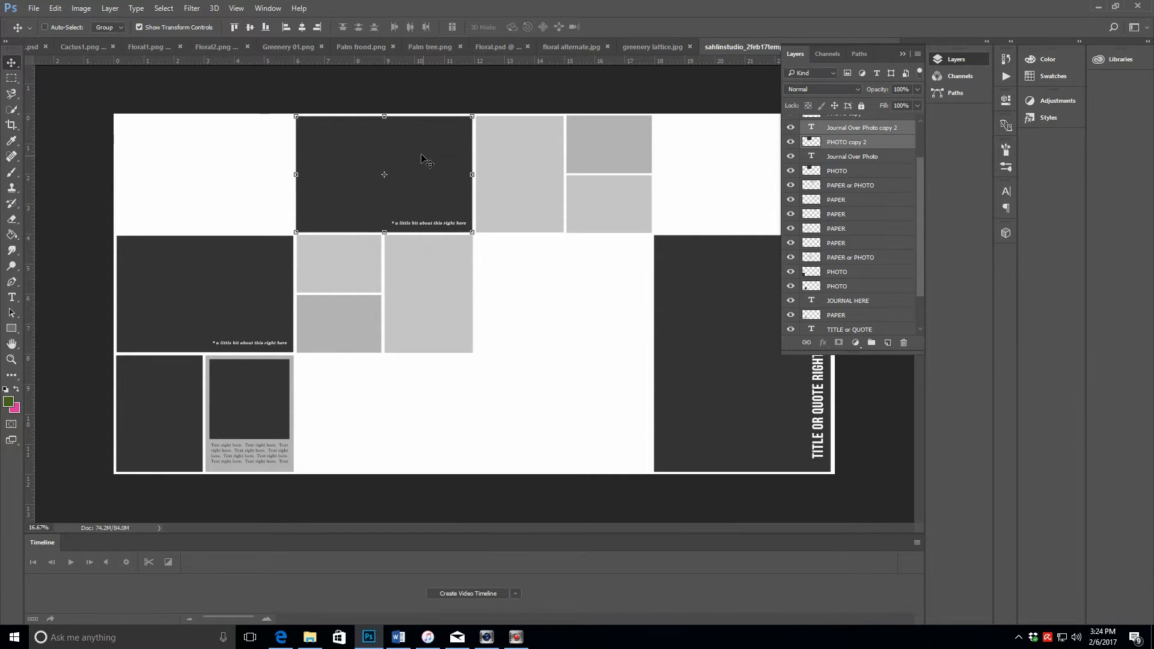
drag(421, 172, 422, 396)
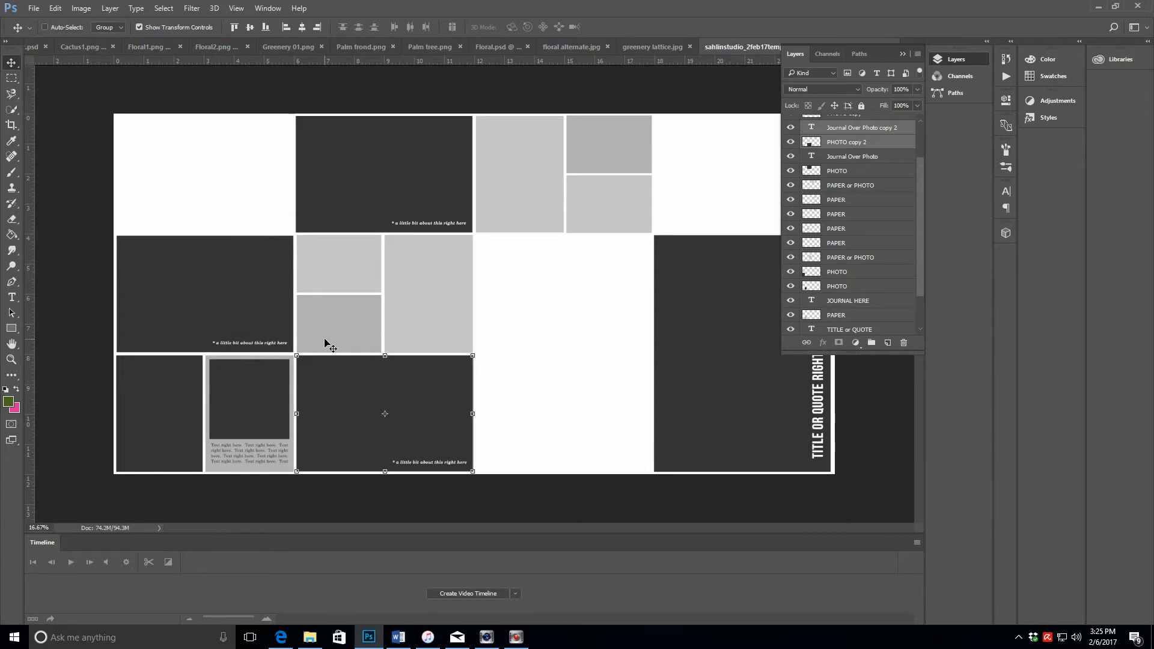
Set the foreground color to a muted mid-tone grey-green
click(9, 404)
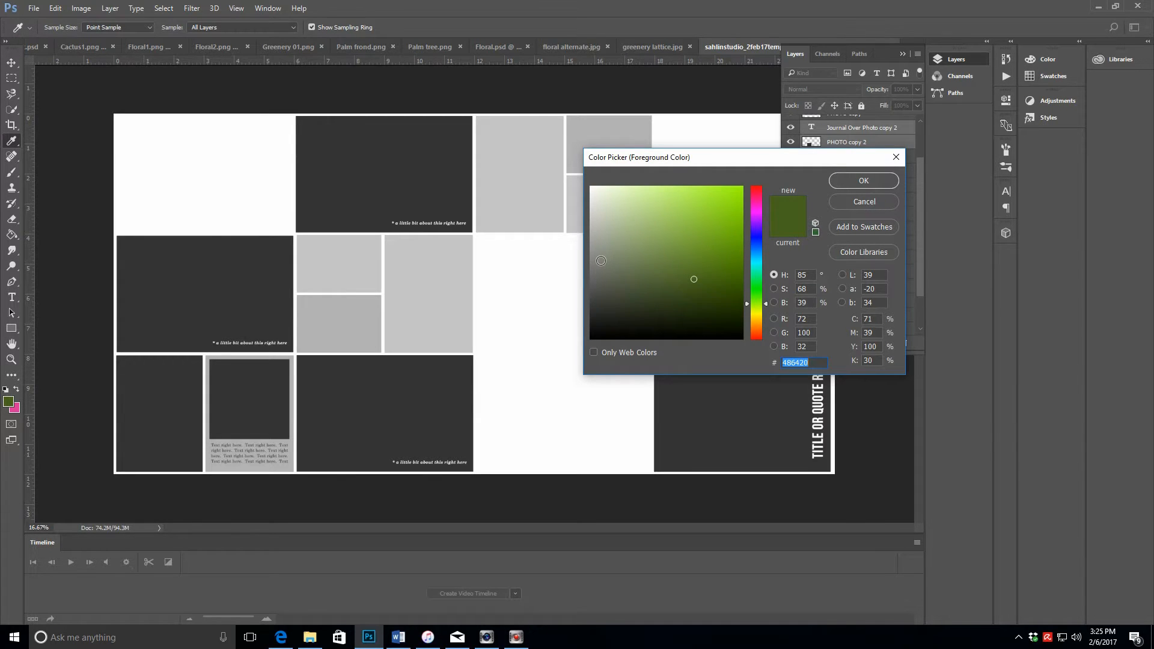
click(601, 260)
click(863, 181)
key(v)
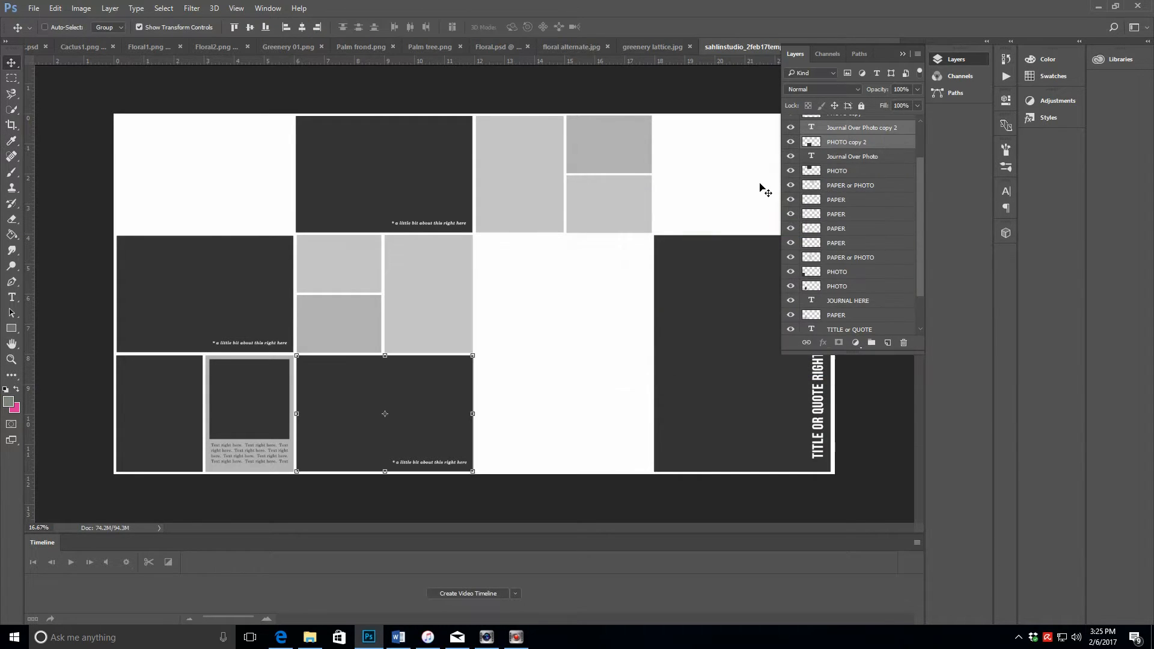
Fill the PHOTO copy 2, top-row PHOTO and PHOTO copy blocks with the grey-green foreground color using the Paint Bucket
click(13, 238)
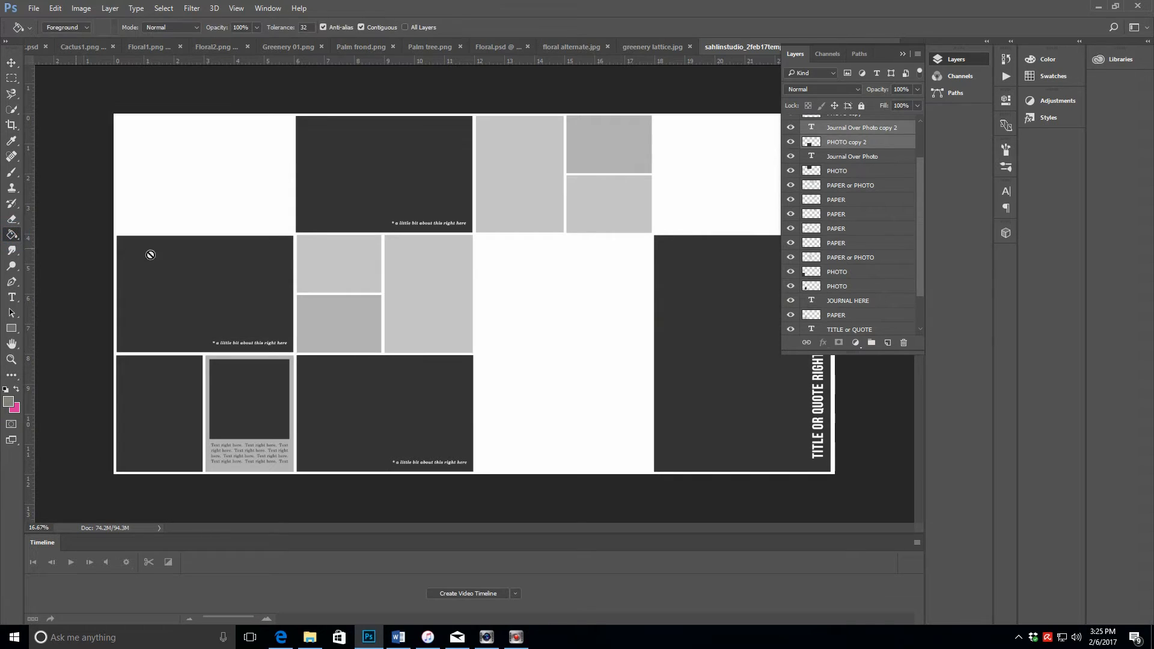
click(858, 144)
click(353, 392)
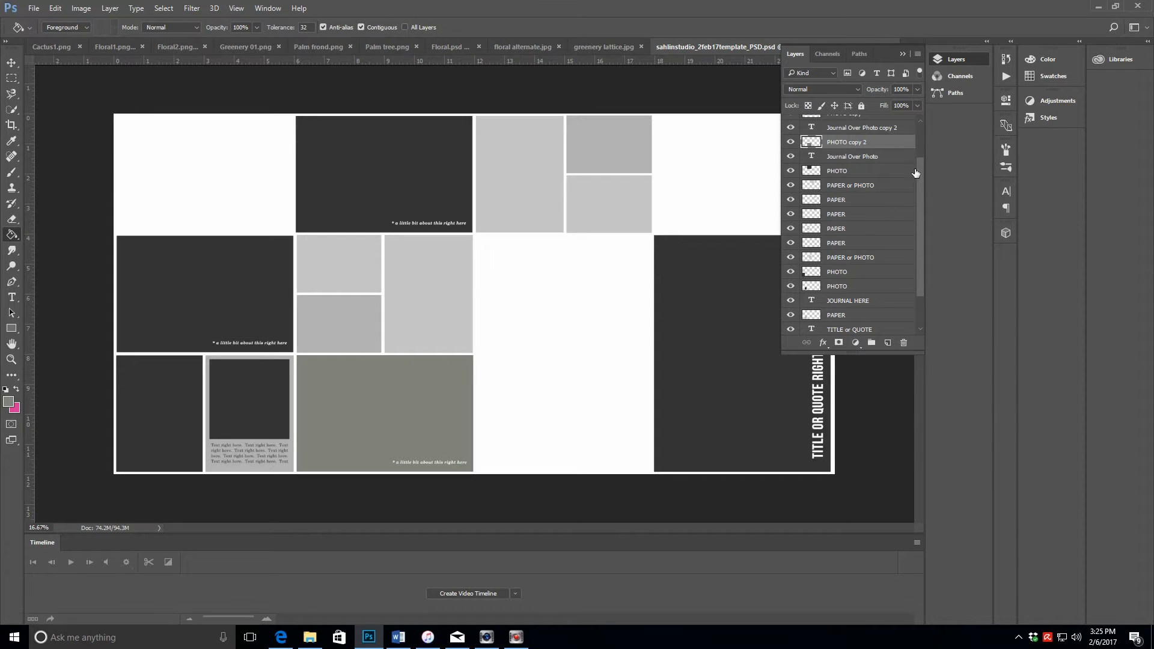
click(857, 176)
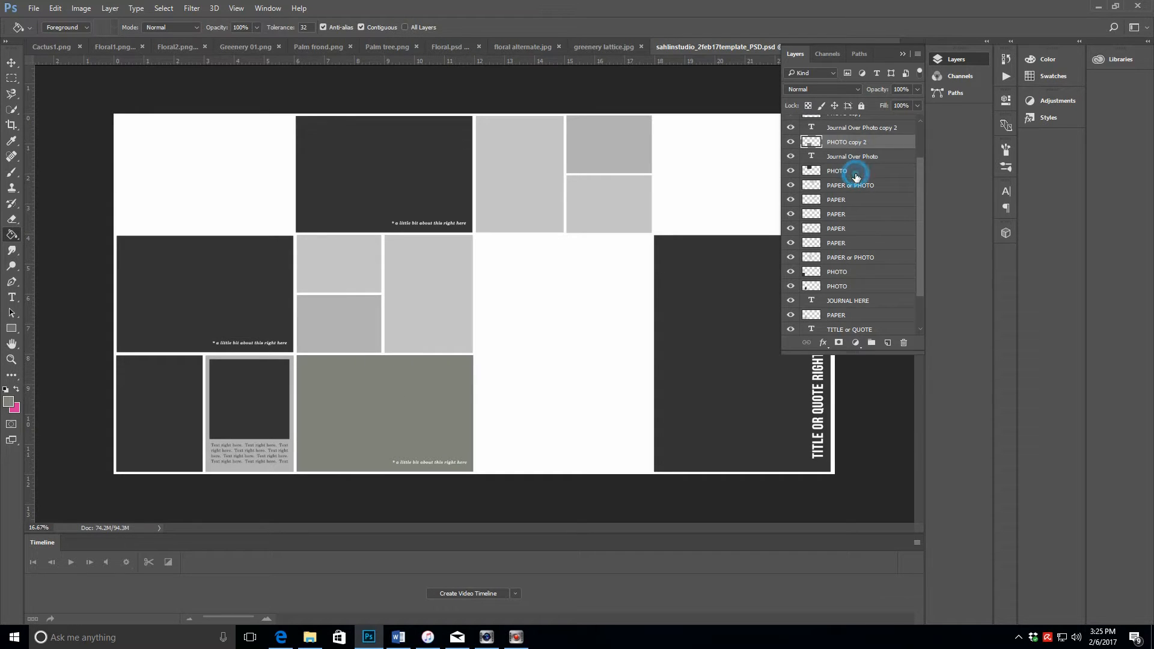
click(376, 166)
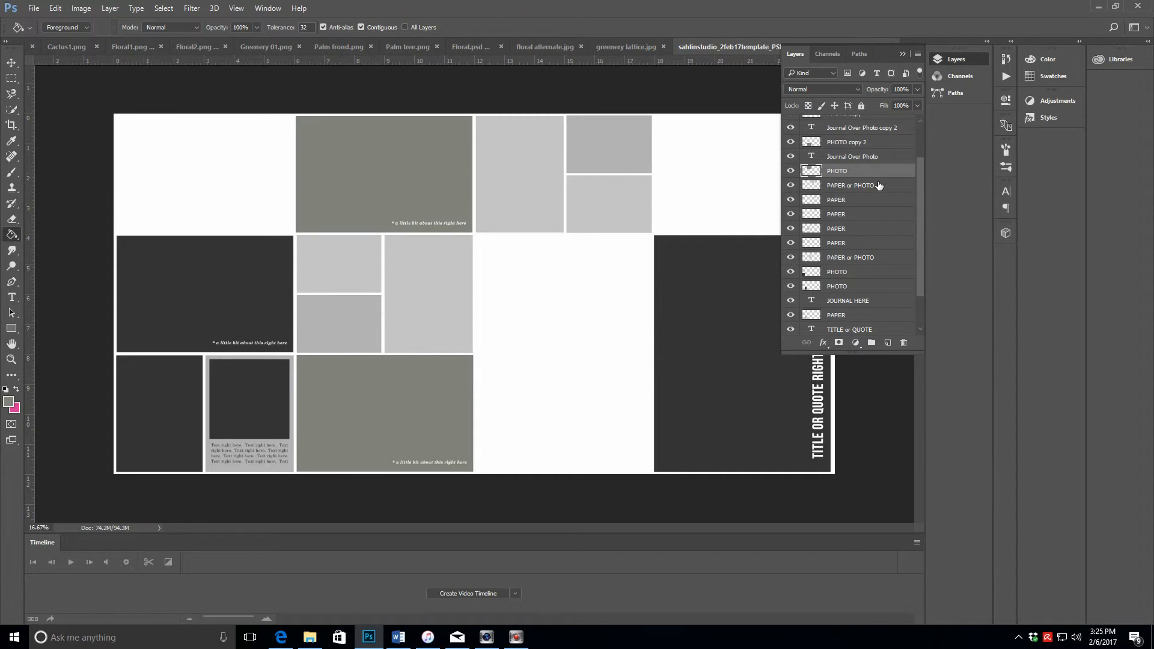
scroll(913, 196, up, 3)
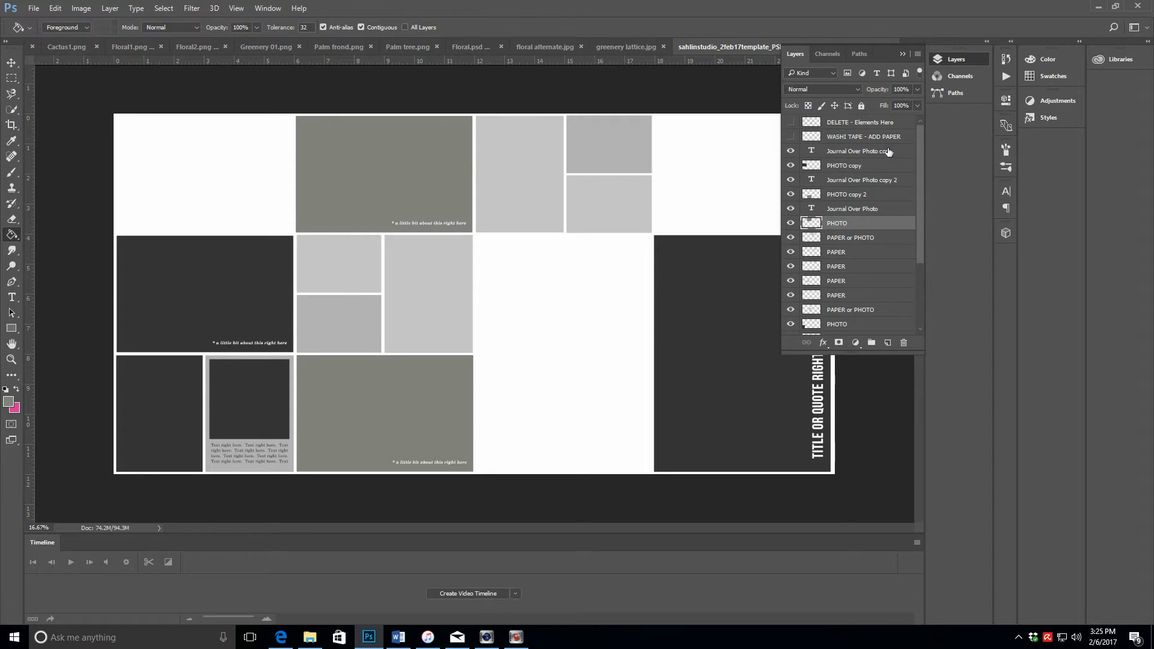
click(844, 166)
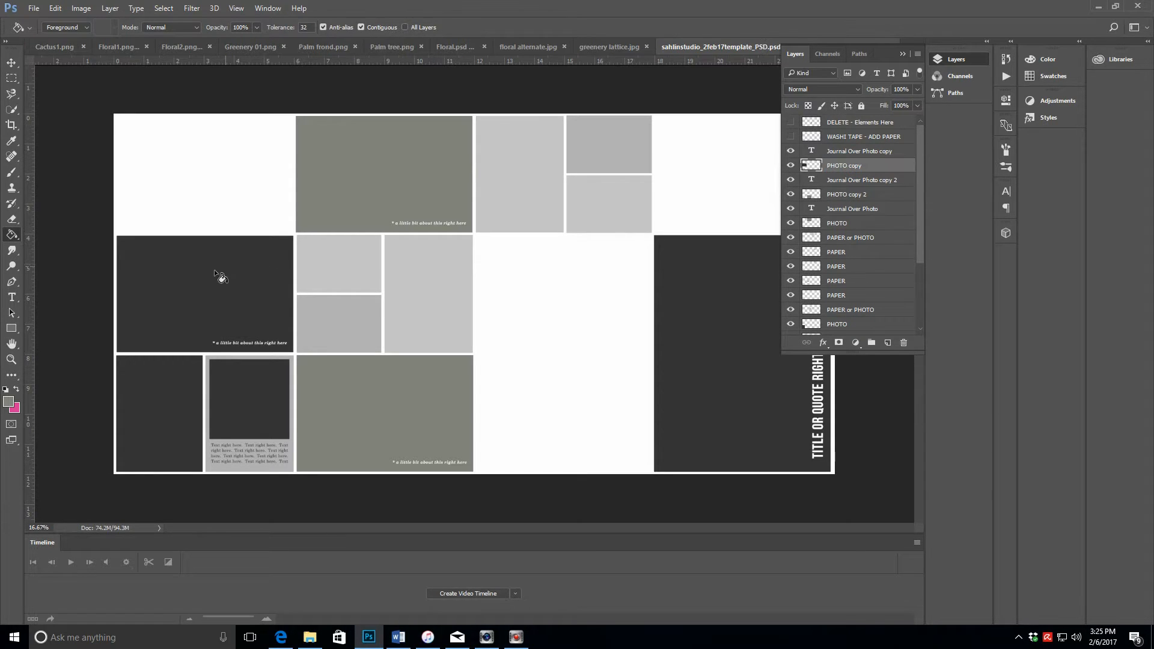
click(207, 276)
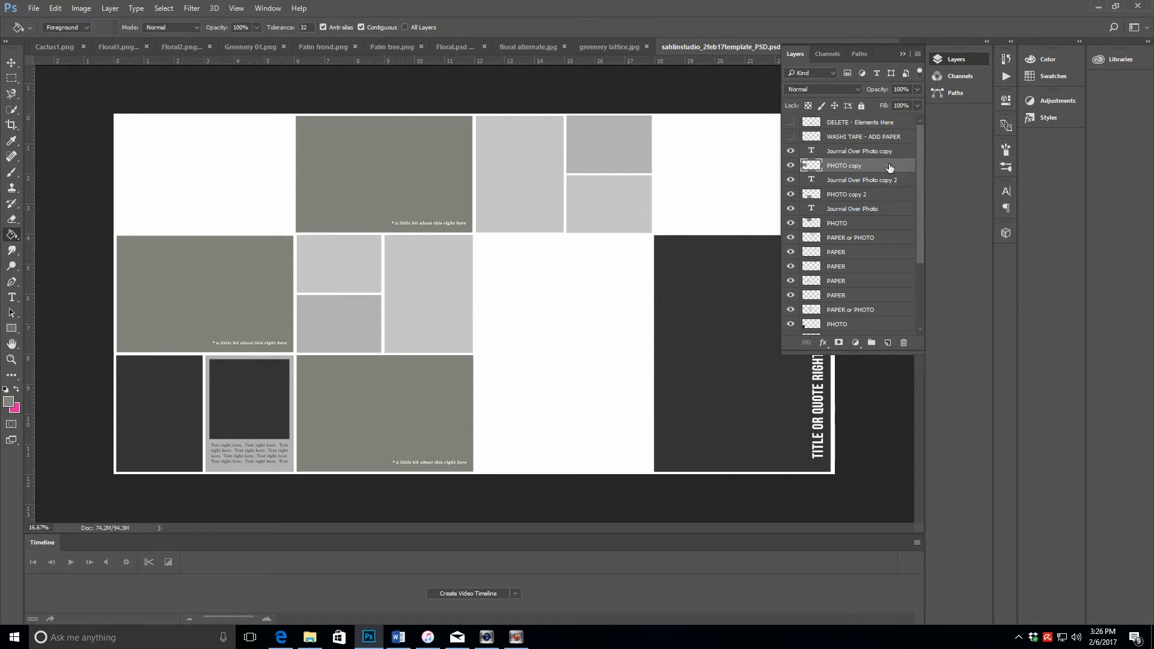
Duplicate PHOTO copy with its Journal Over Photo copy text and place the pair in the top row above the LARGE PHOTO block
shift+click(876, 153)
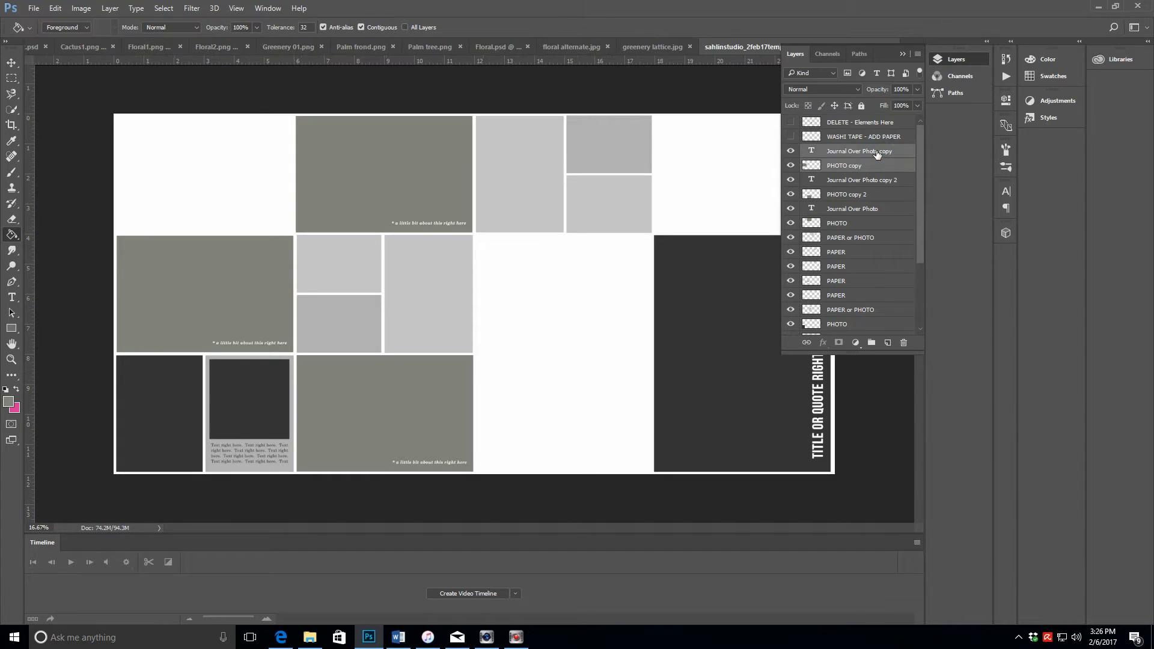
right_click(877, 153)
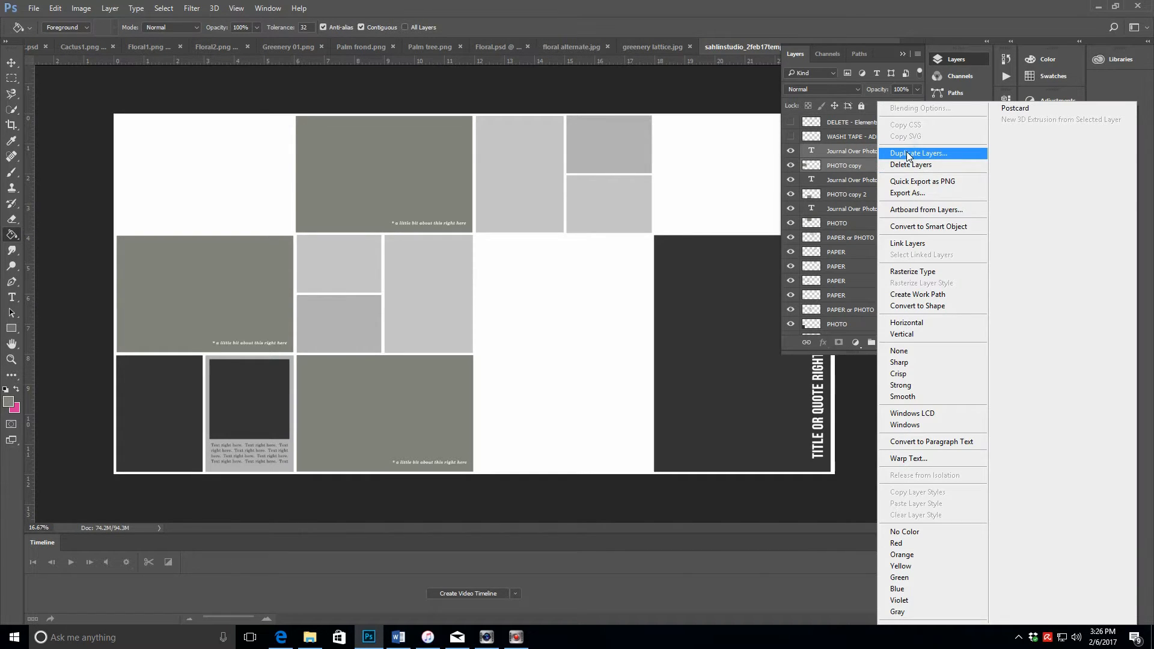
click(908, 156)
click(679, 196)
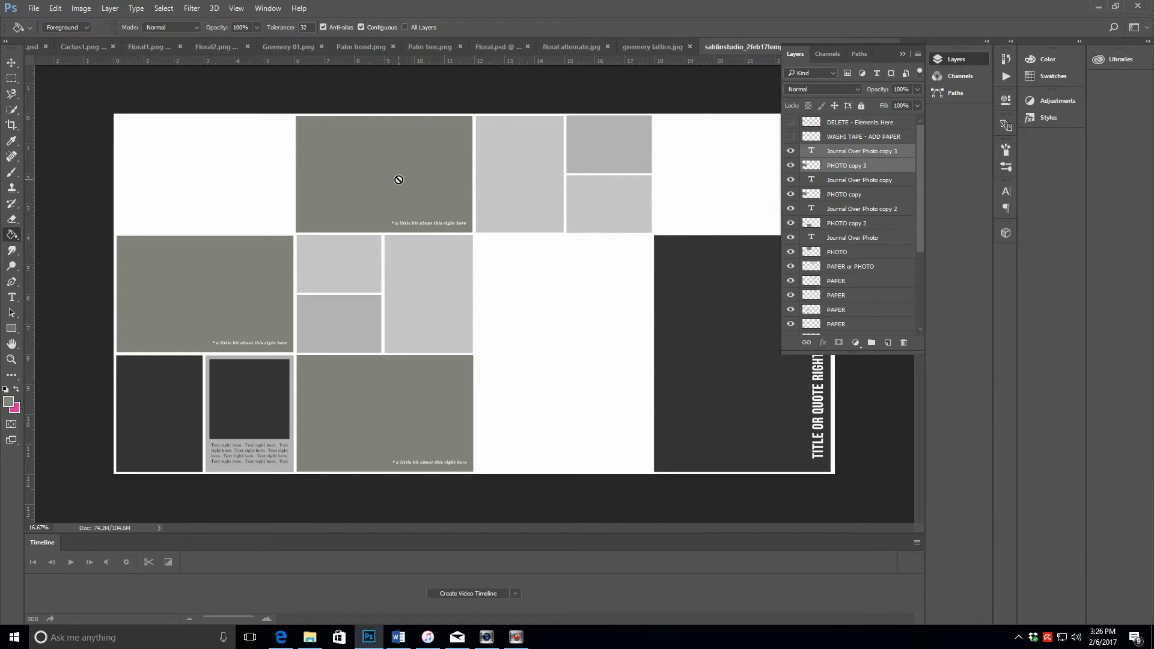
click(11, 63)
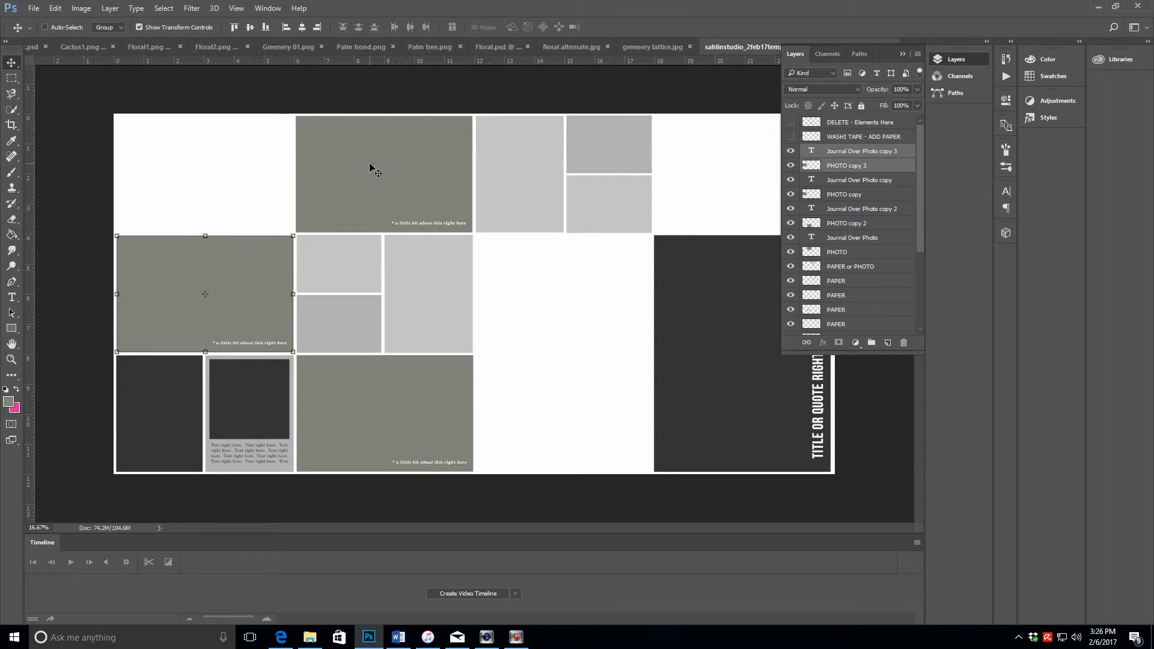
drag(345, 199, 407, 193)
click(311, 283)
drag(773, 173, 784, 171)
key(ctrl+z)
click(687, 184)
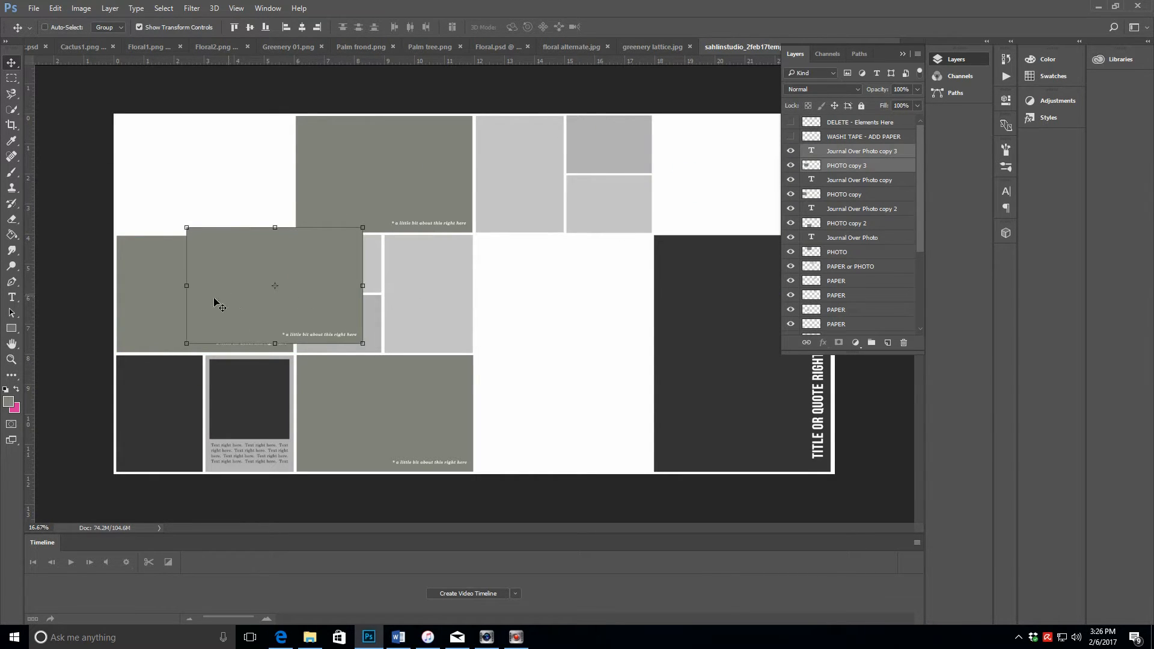
drag(203, 317, 670, 203)
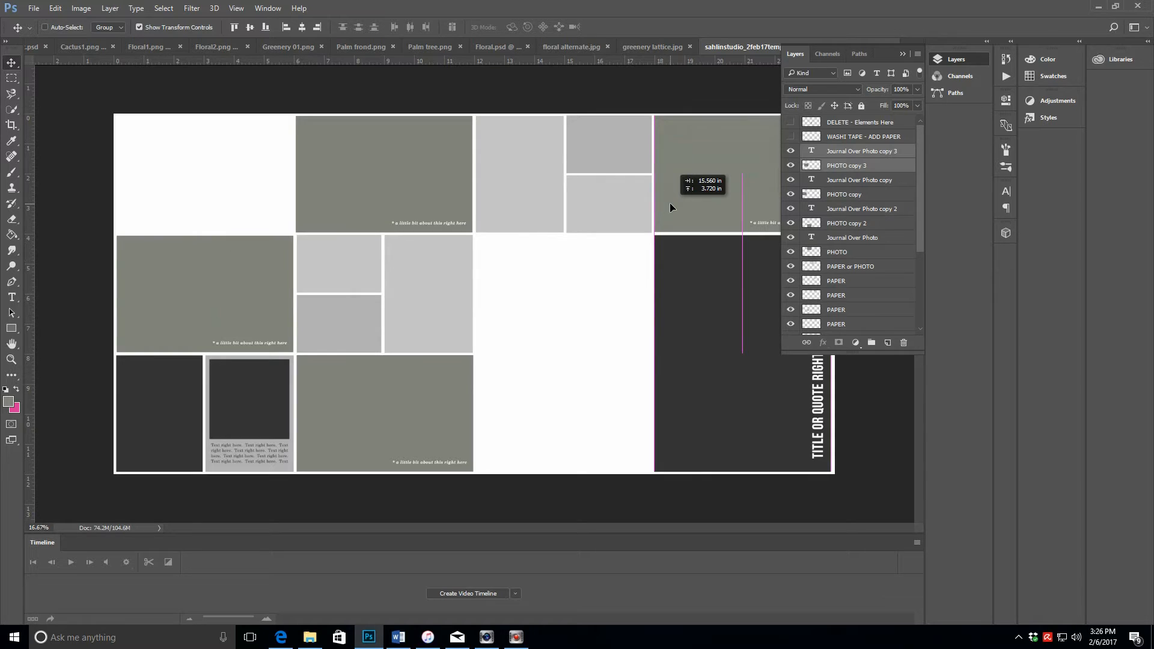
drag(670, 204, 670, 203)
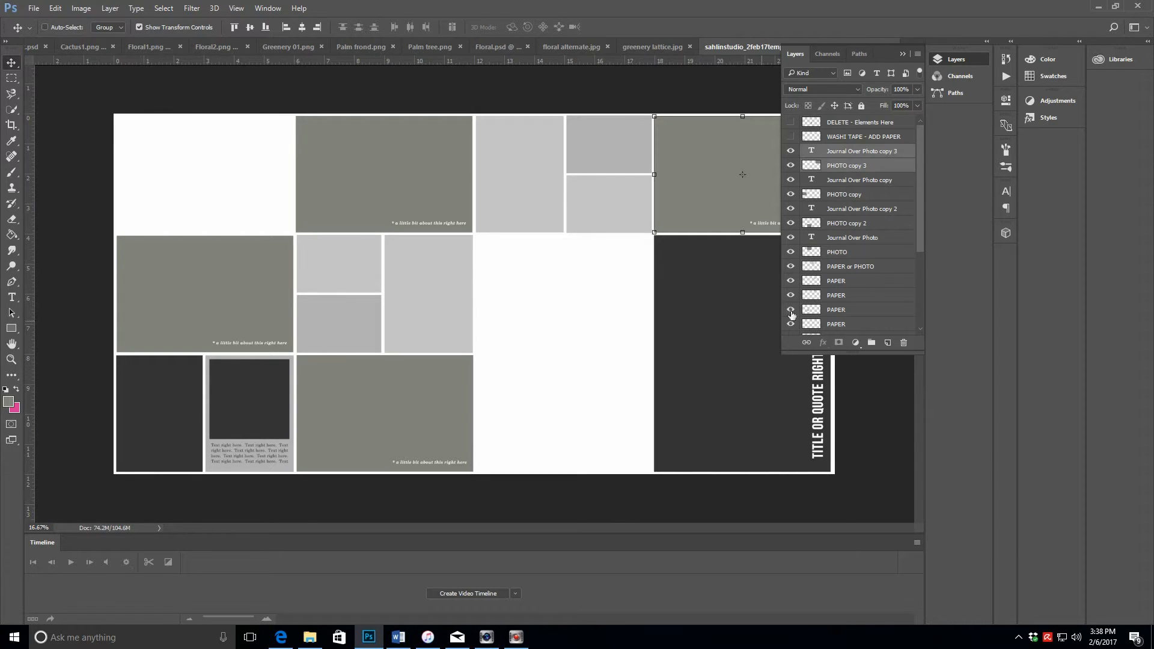
Duplicate the narrow PHOTO block from the bottom-left corner and place the copy in the middle row directly beside the LARGE PHOTO block
drag(921, 154, 930, 232)
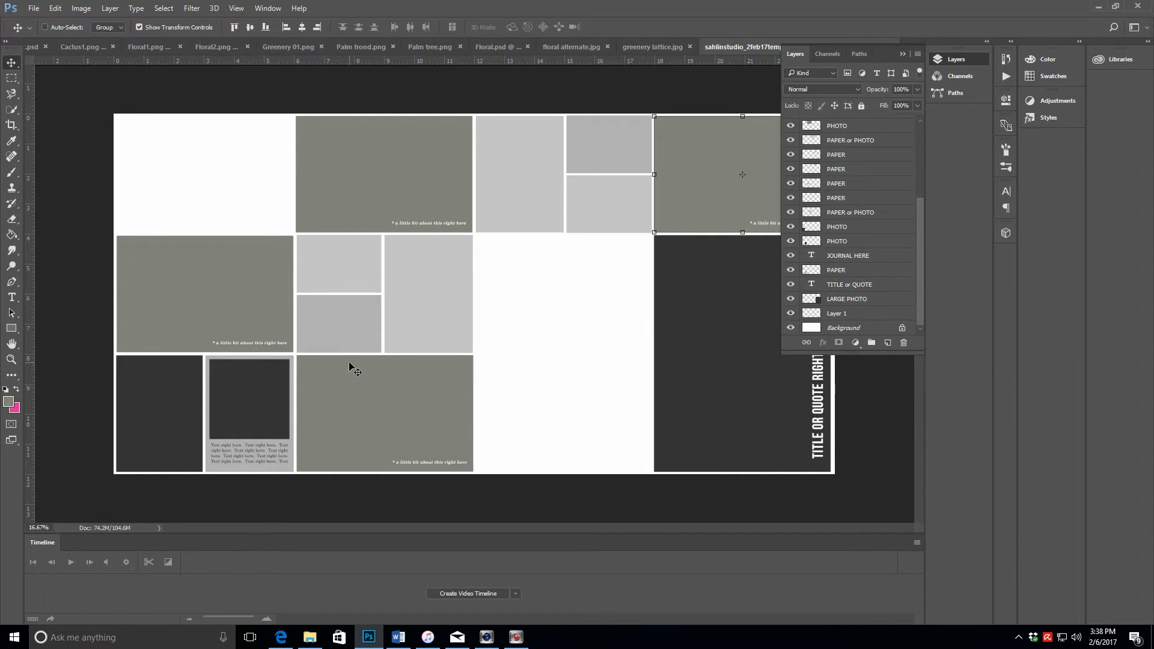
click(836, 231)
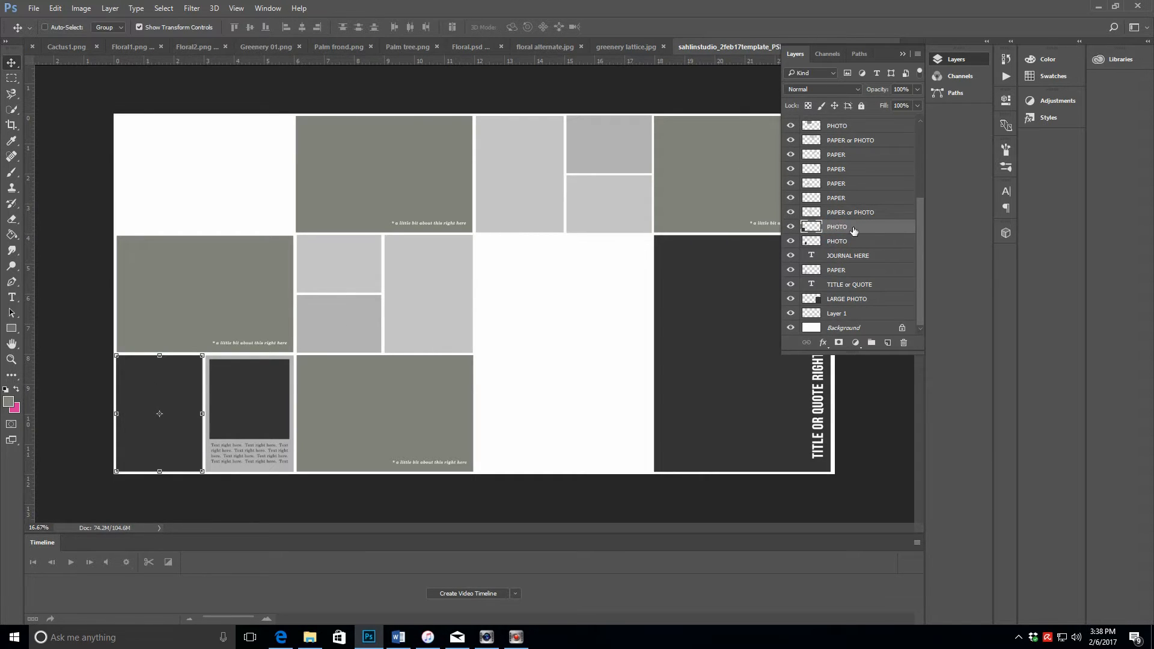
right_click(872, 227)
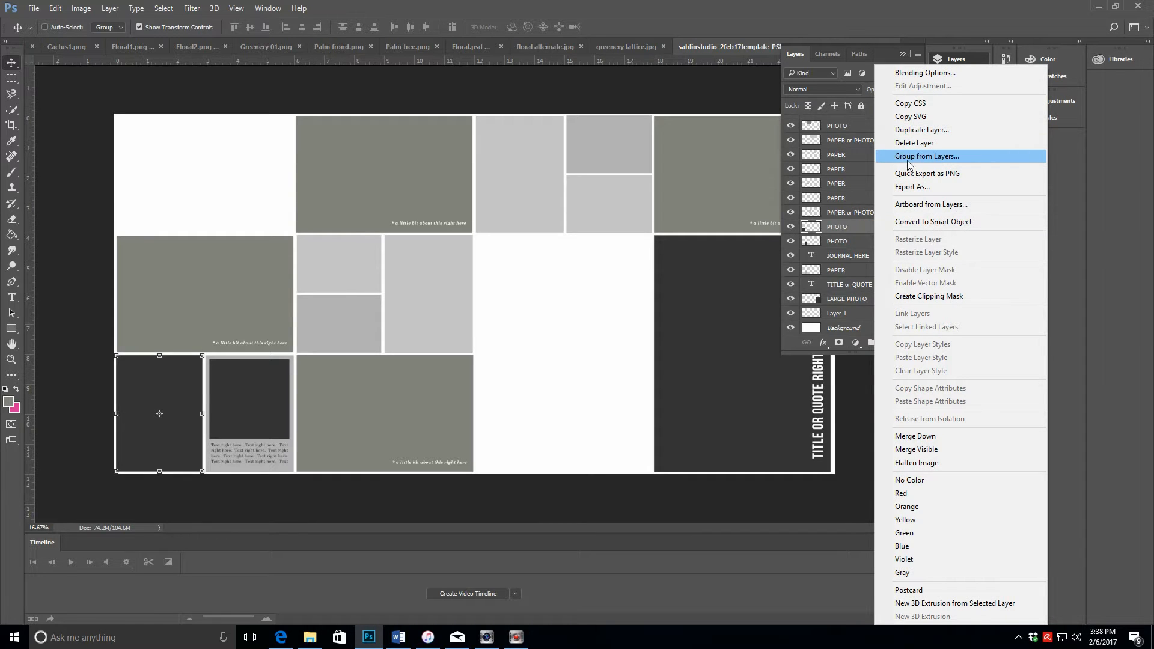
click(913, 130)
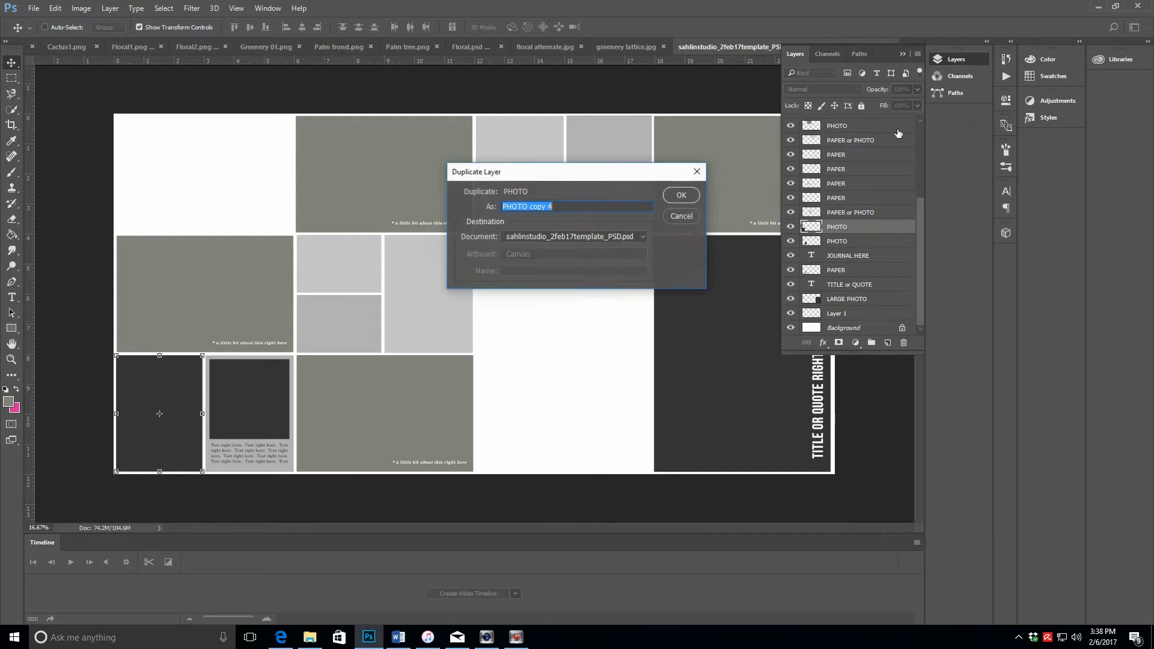
click(680, 195)
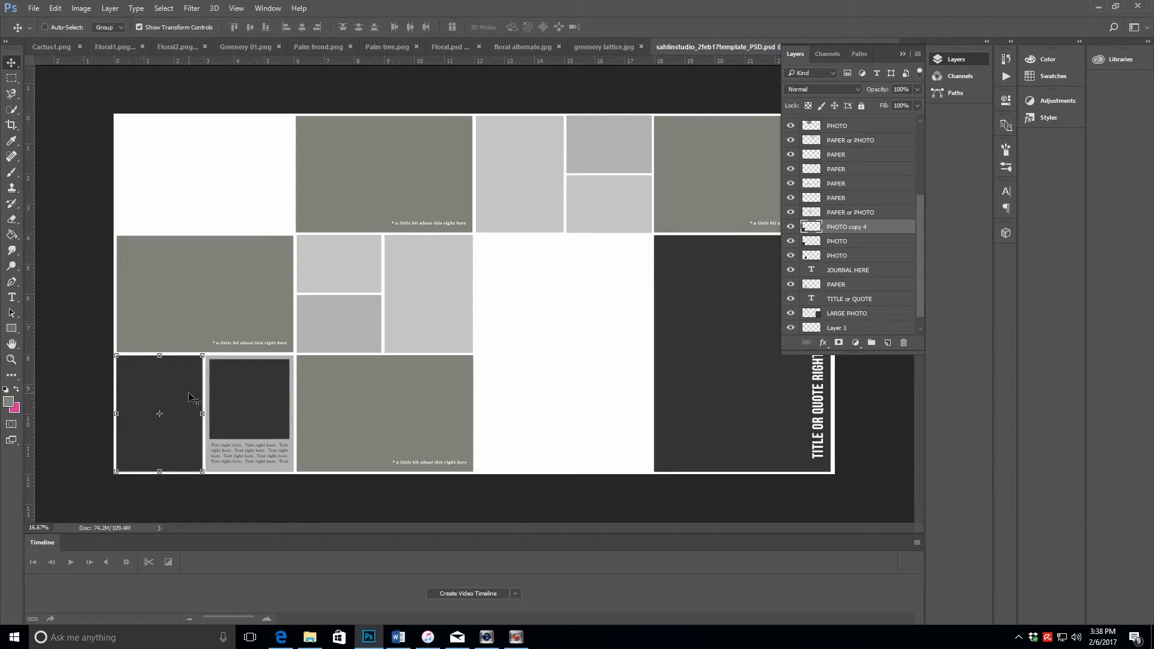
drag(181, 397, 627, 274)
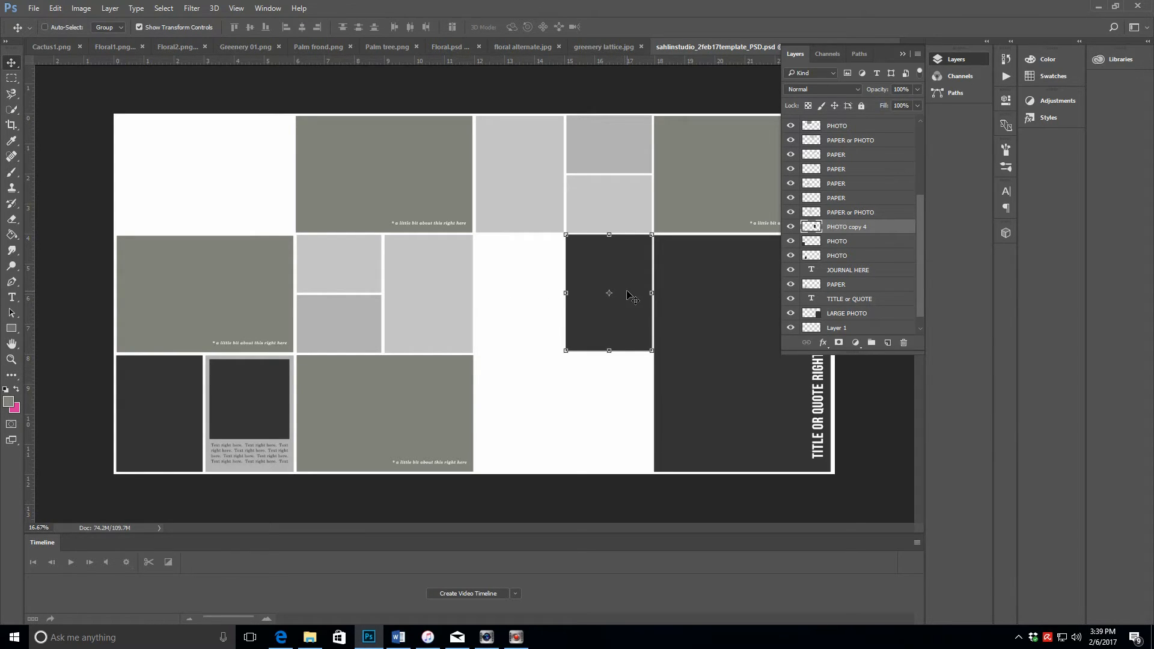
Duplicate PHOTO copy 4 and move the new narrow block about 2.98 inches left into the adjoining middle-row space
right_click(874, 229)
click(908, 135)
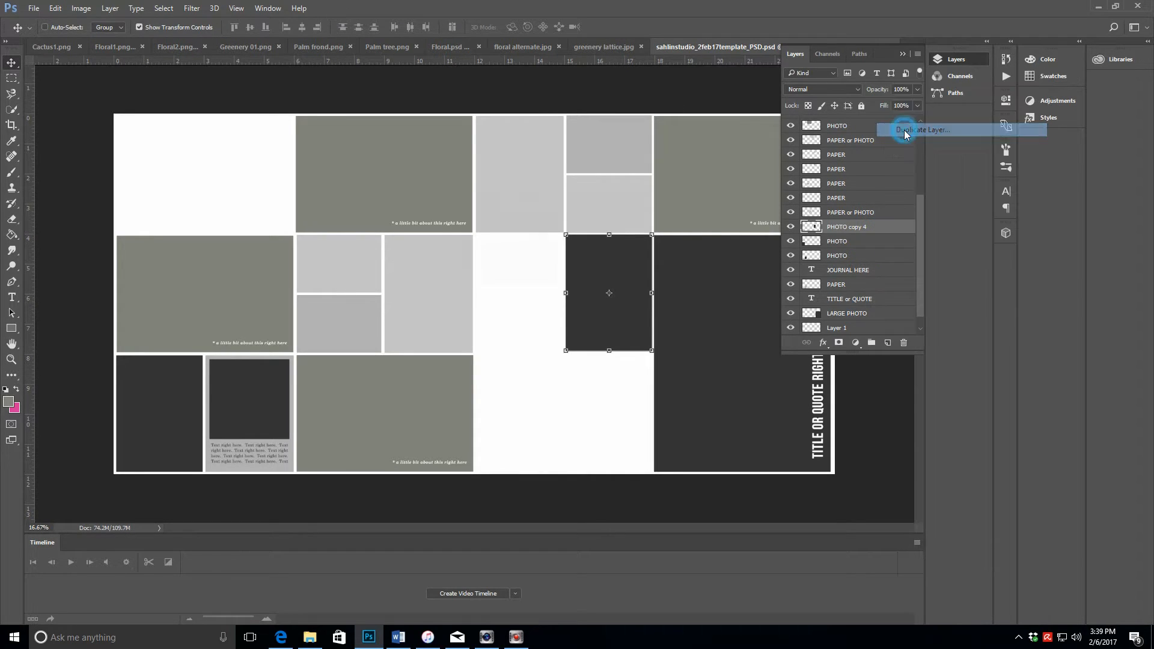
click(677, 199)
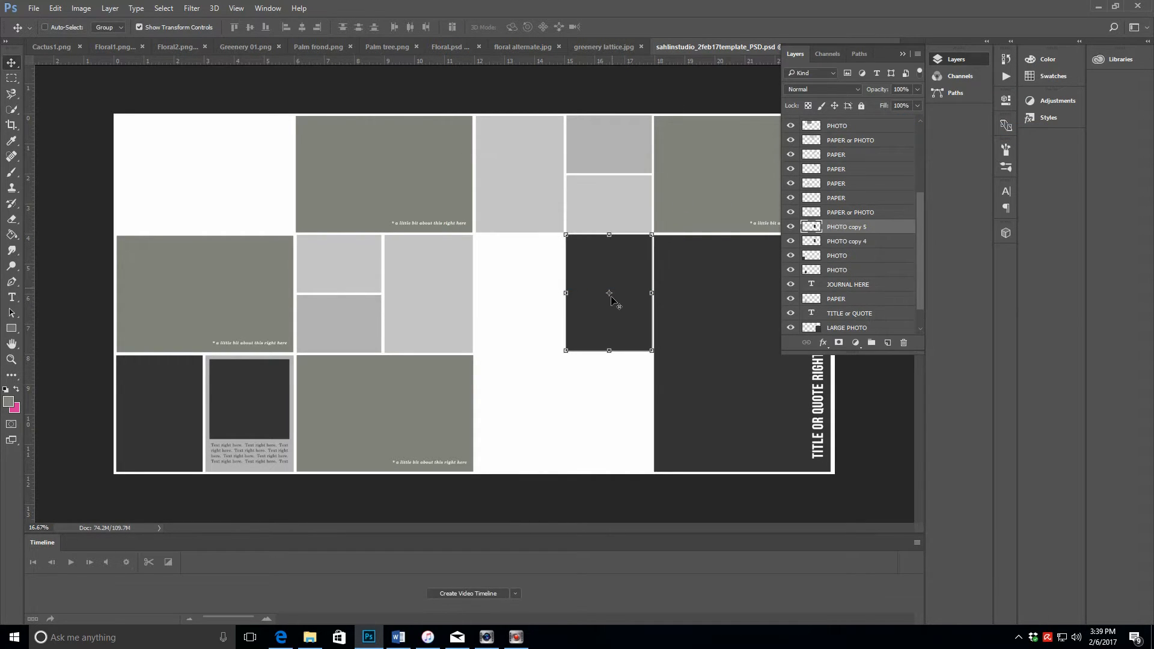
drag(628, 318, 537, 318)
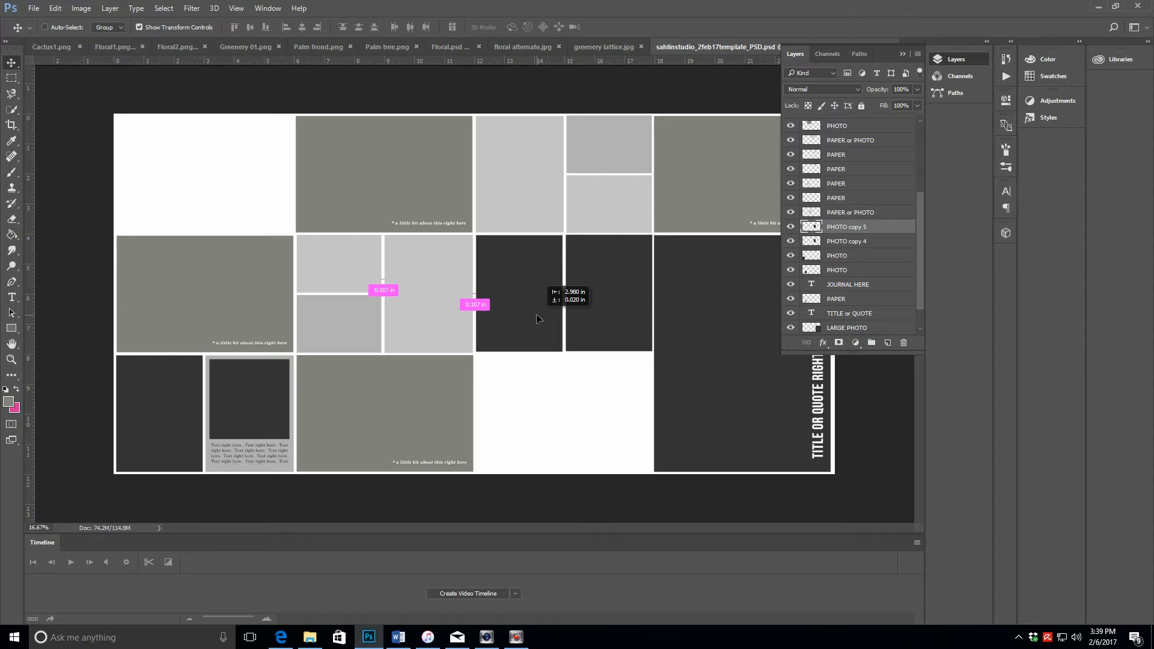
drag(537, 319, 537, 319)
drag(537, 318, 538, 319)
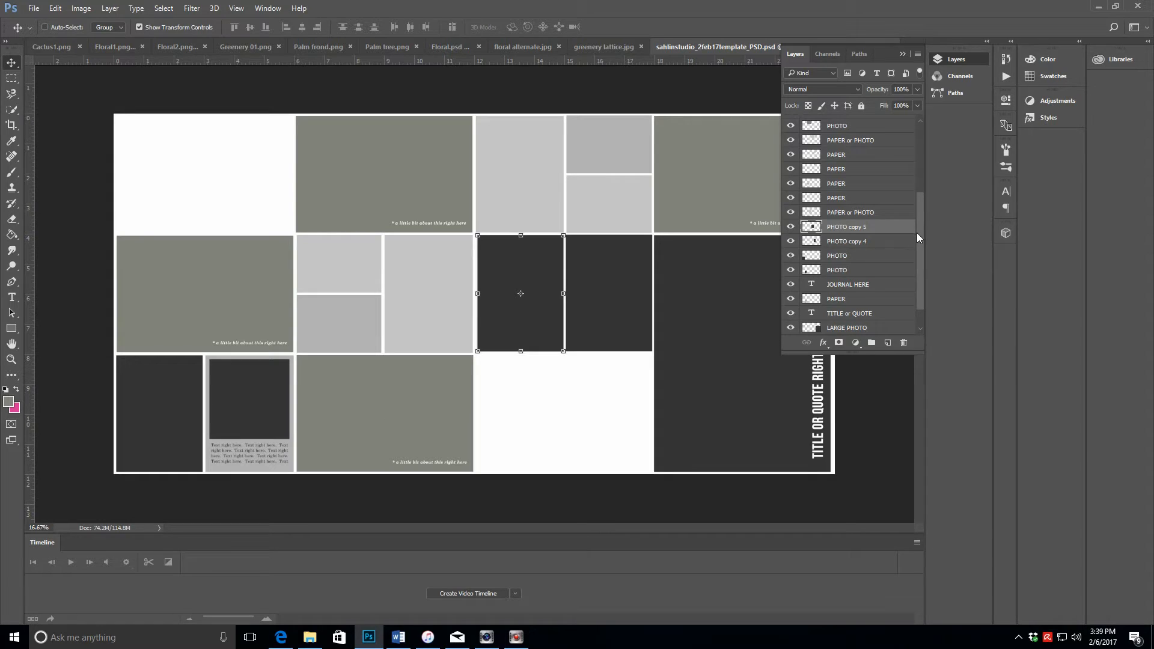
Duplicate PHOTO copy 3 without its journal text and place the copy in the empty bottom-row space beside the LARGE PHOTO block
scroll(922, 229, up, 5)
click(850, 171)
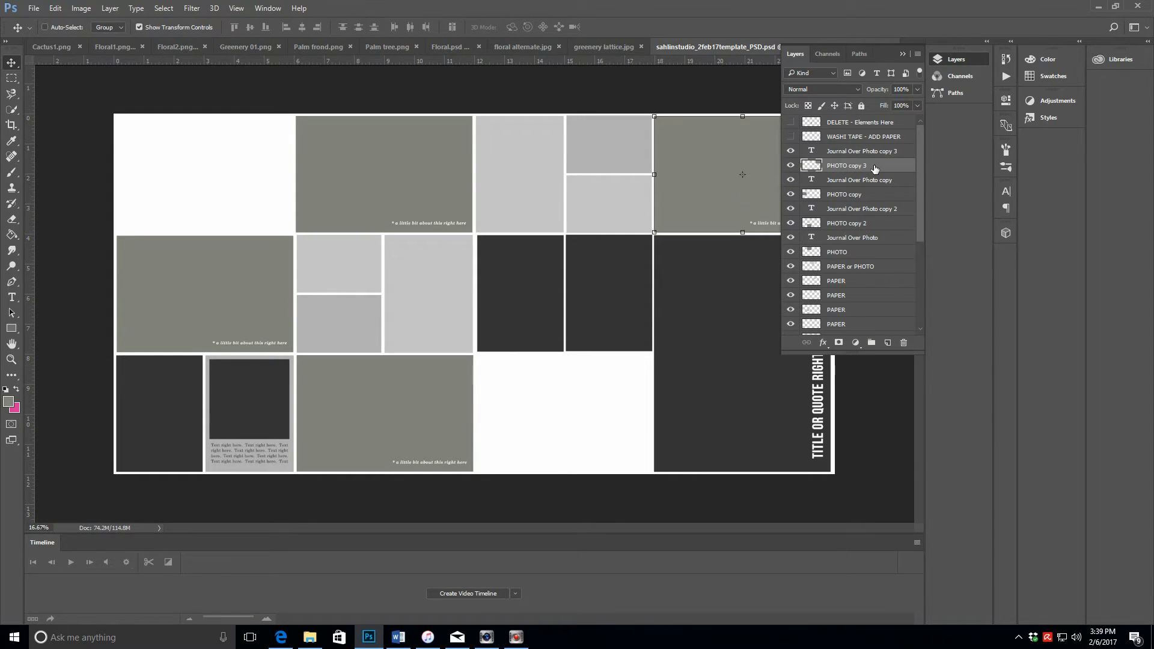
right_click(875, 168)
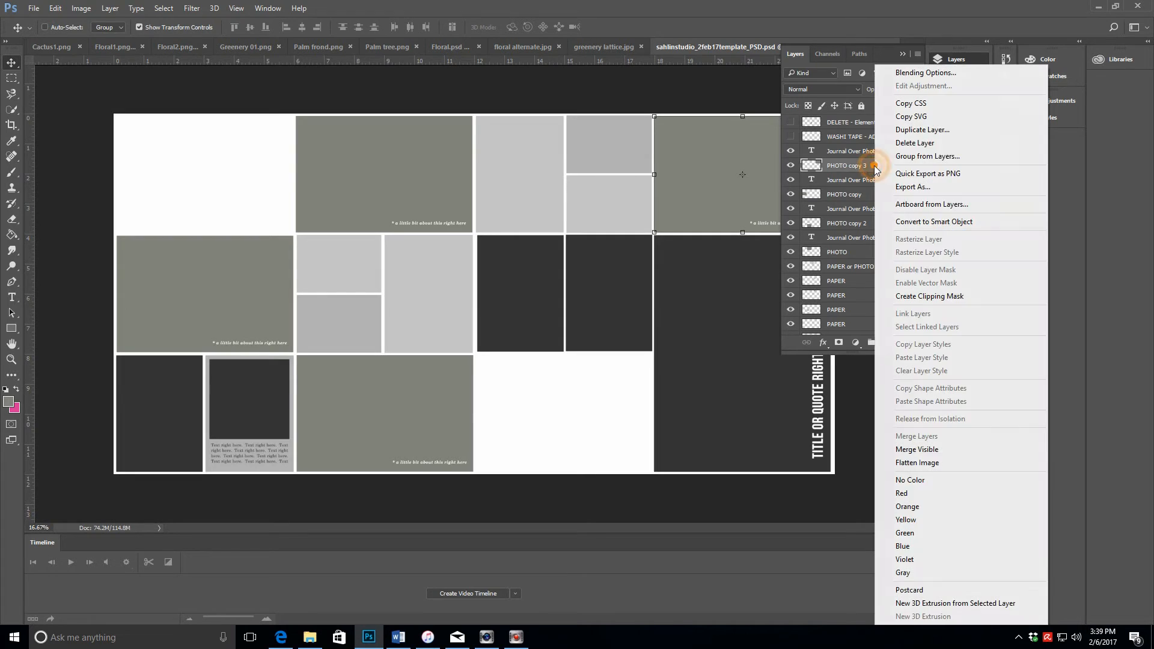
click(912, 134)
click(680, 198)
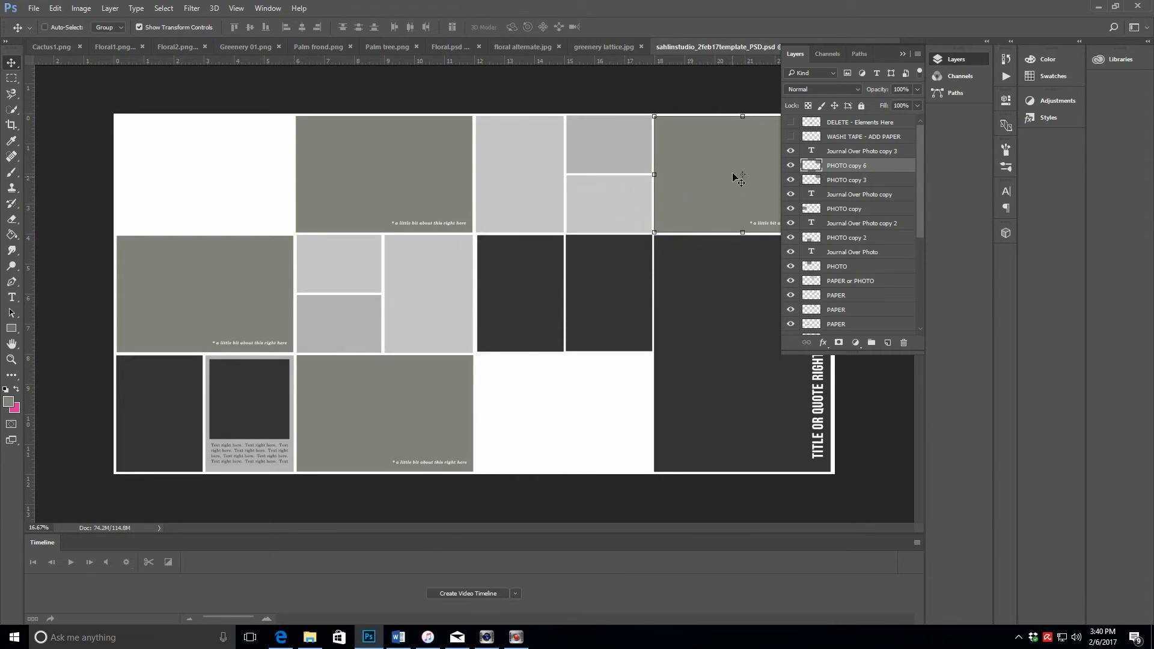
drag(708, 163, 528, 403)
Duplicate PHOTO copy 6 and place the copy in the empty top-left corner of the layout
right_click(870, 167)
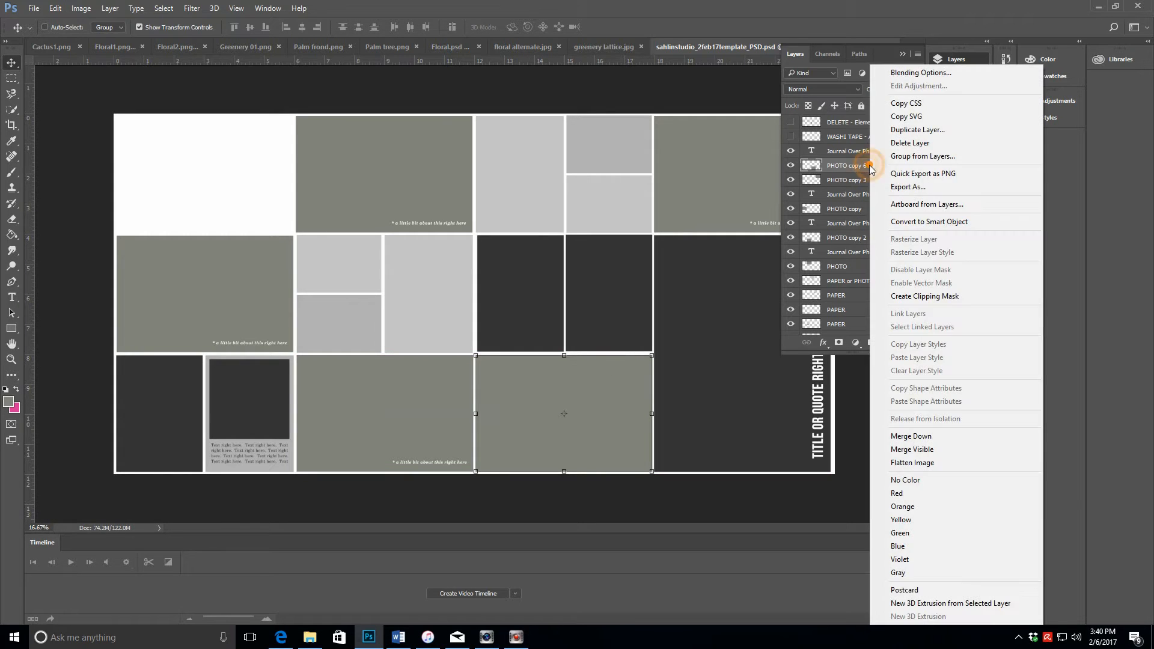
click(962, 130)
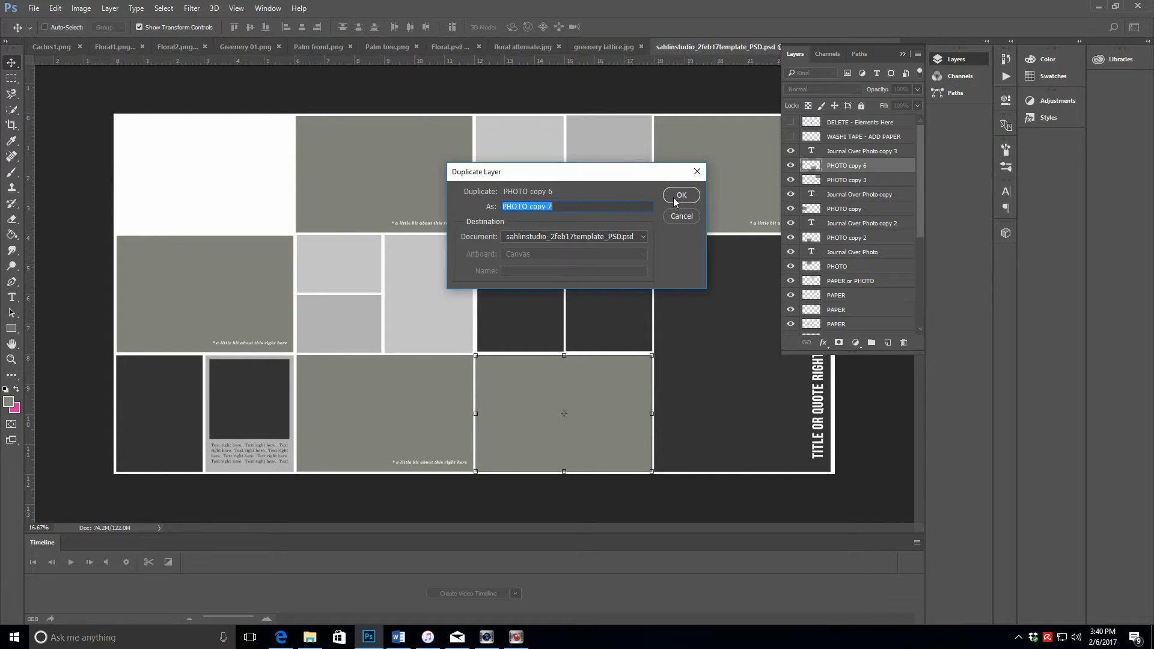
click(681, 195)
drag(618, 412, 258, 173)
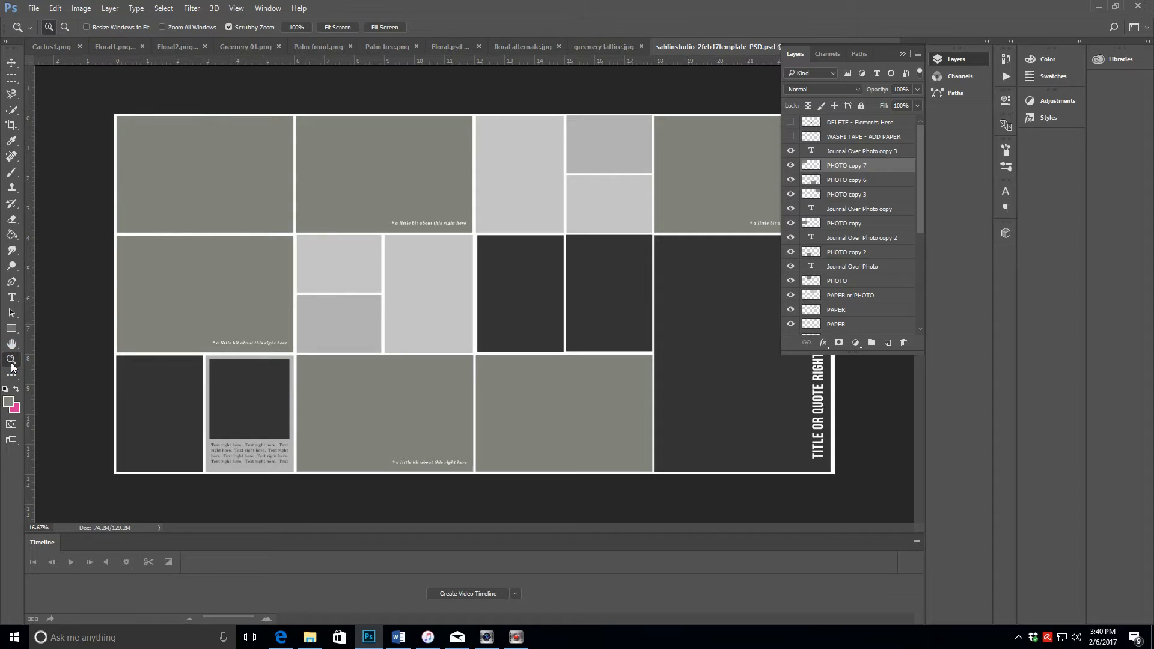
Trim the bottom-row PHOTO copy 6 block to about 3.87 in high and 5.82 in wide, narrowing it from its left edge
click(576, 411)
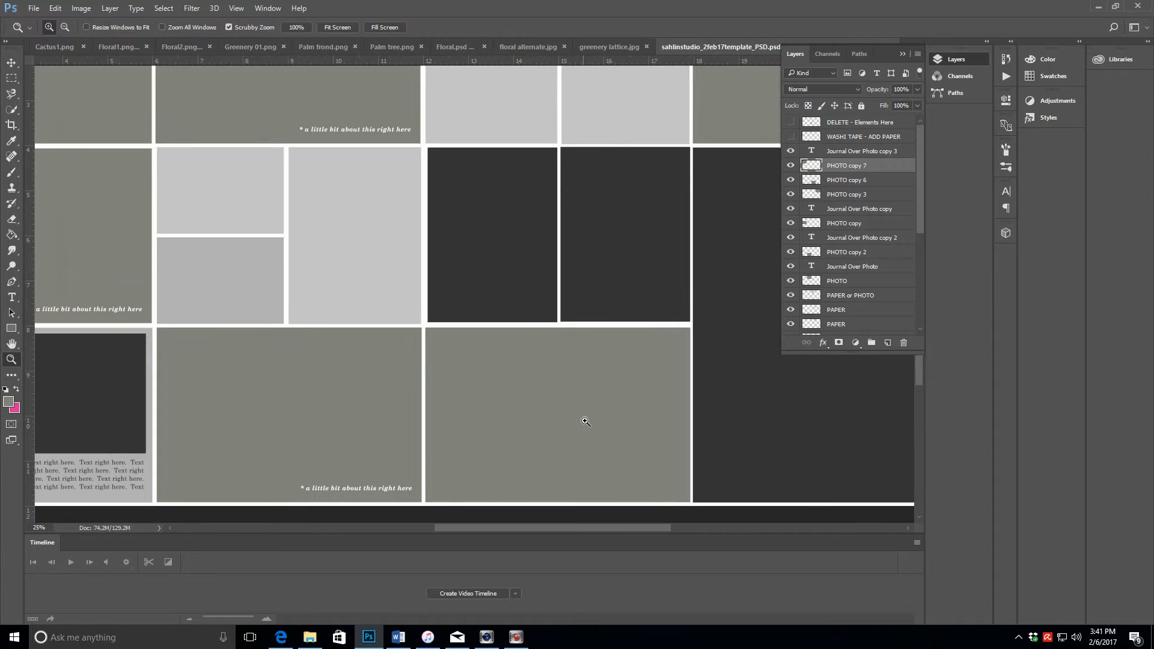
click(586, 422)
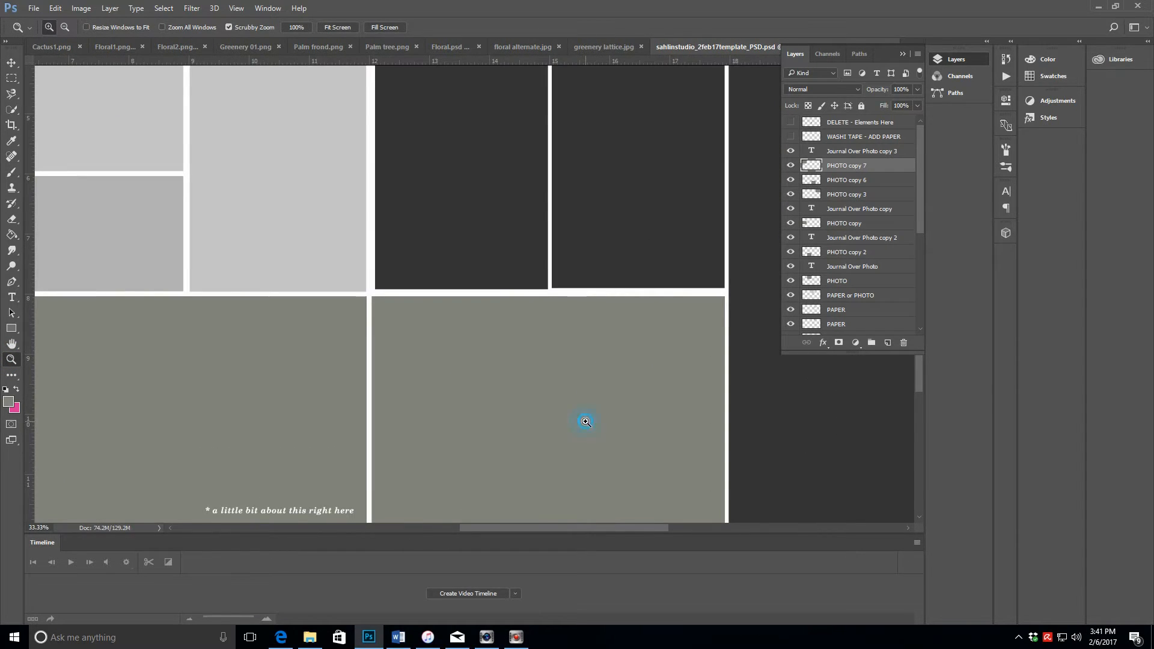
click(586, 422)
scroll(586, 422, down, 3)
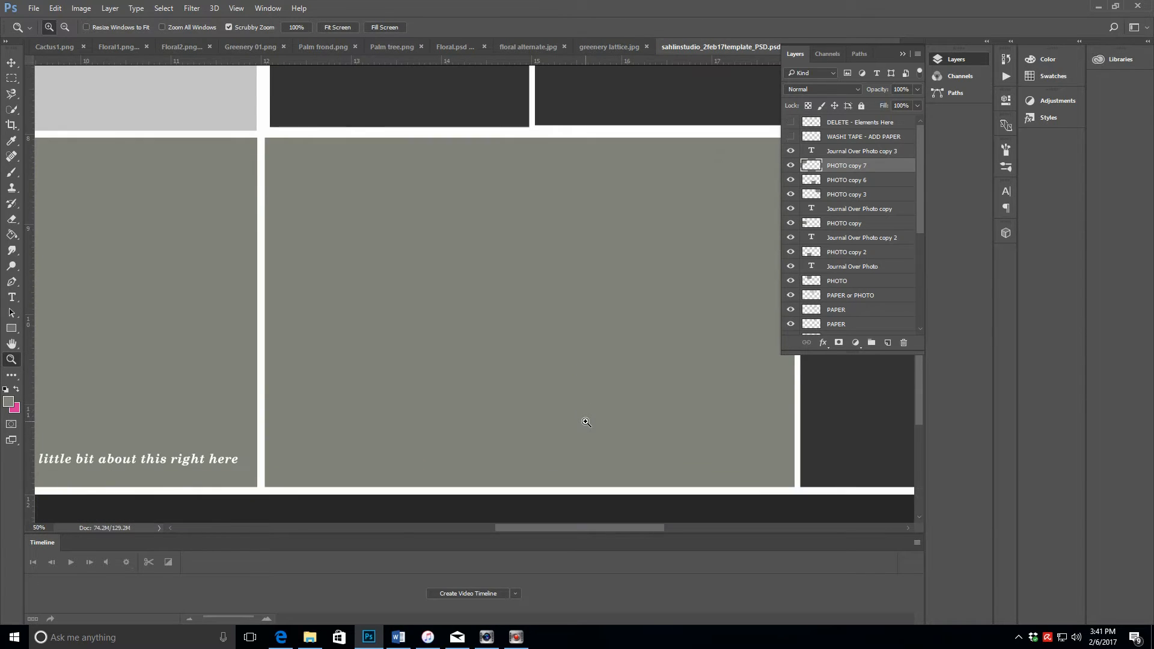
scroll(586, 422, down, 1)
drag(608, 527, 636, 527)
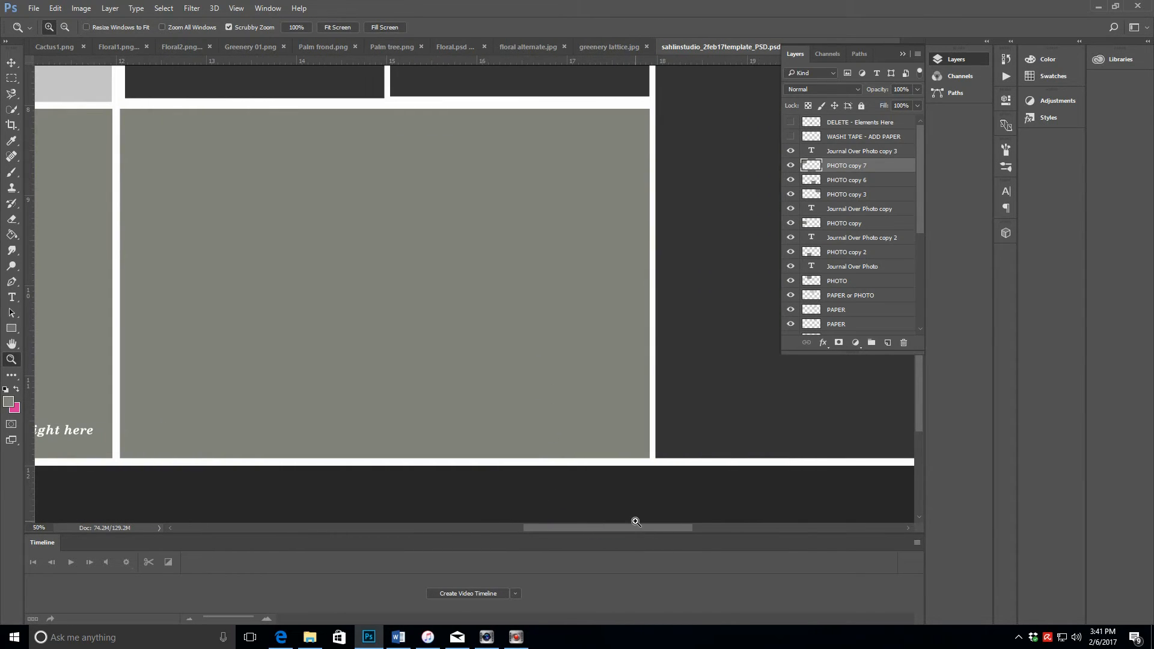
click(884, 182)
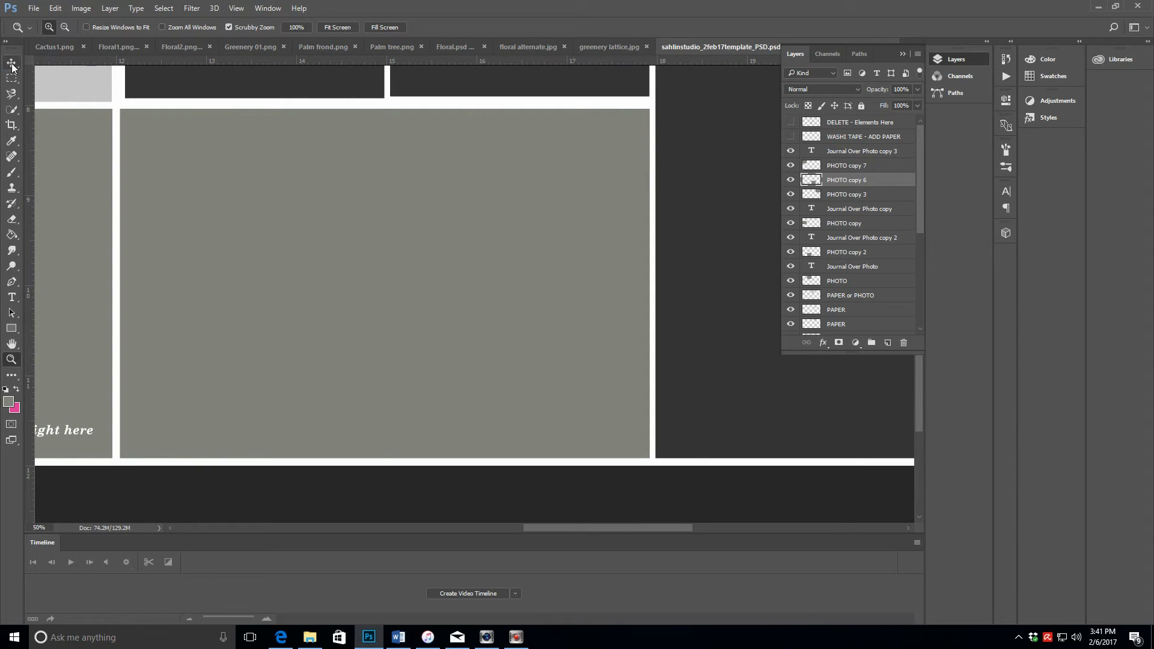
key(v)
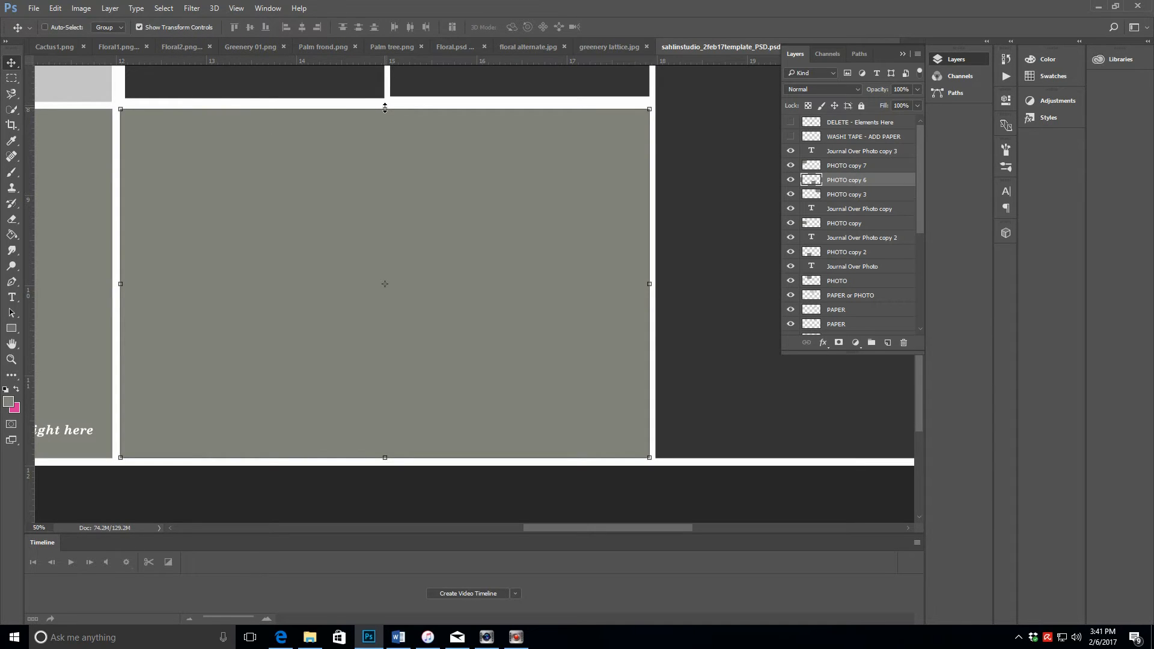
drag(384, 107, 384, 109)
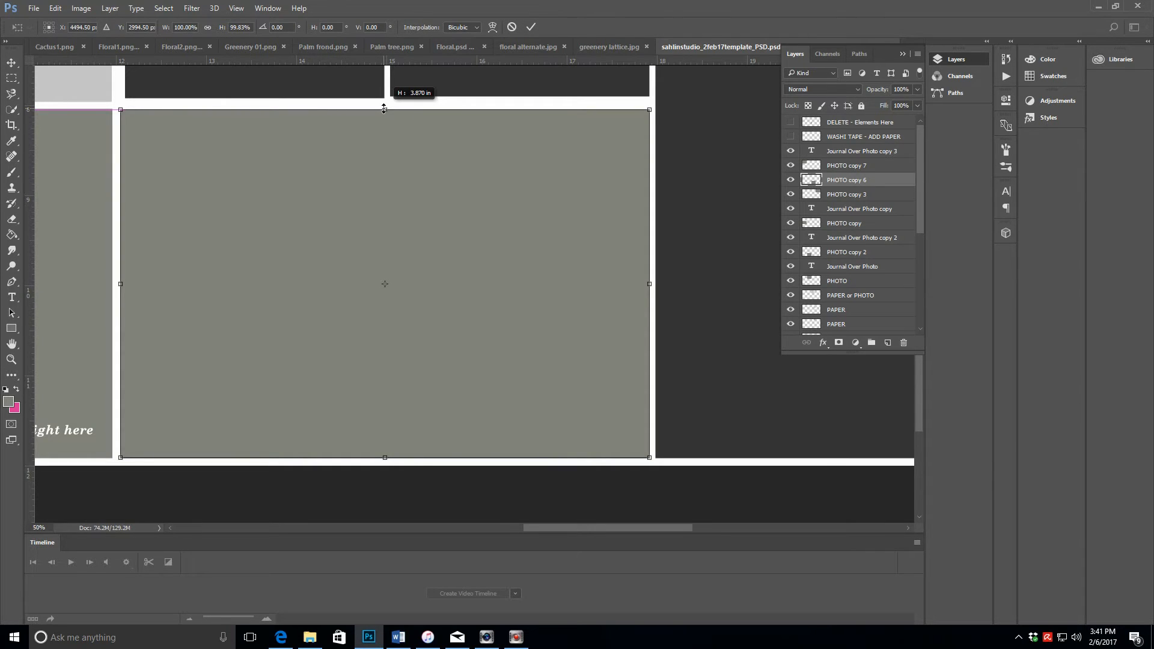
drag(384, 109, 384, 109)
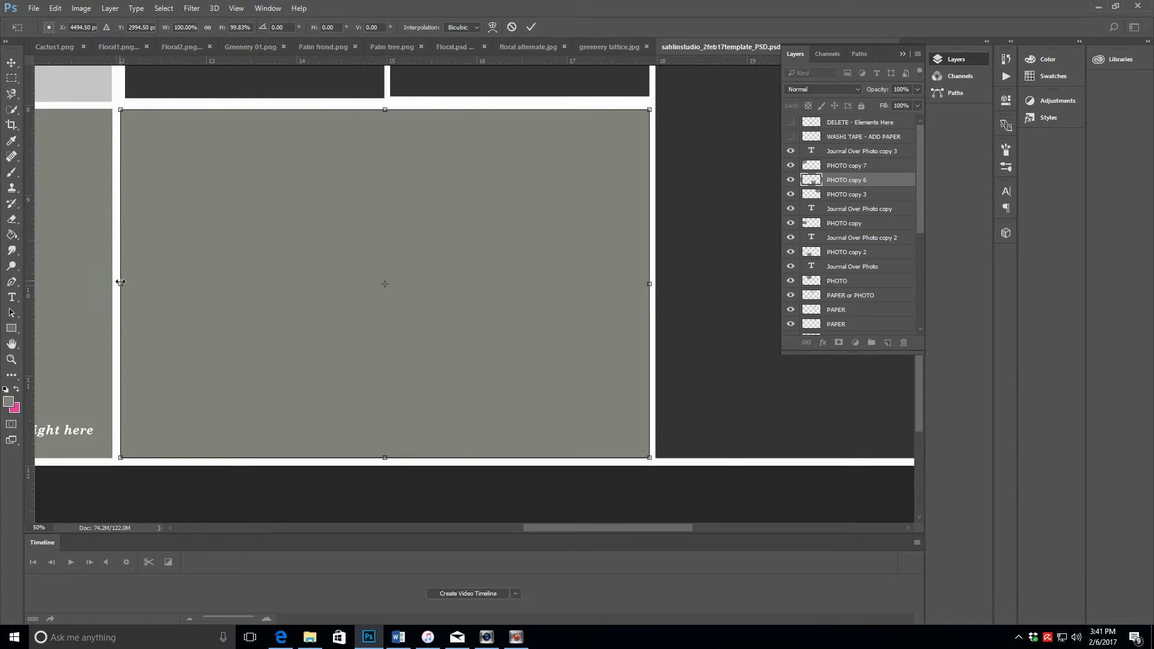
drag(119, 284, 125, 283)
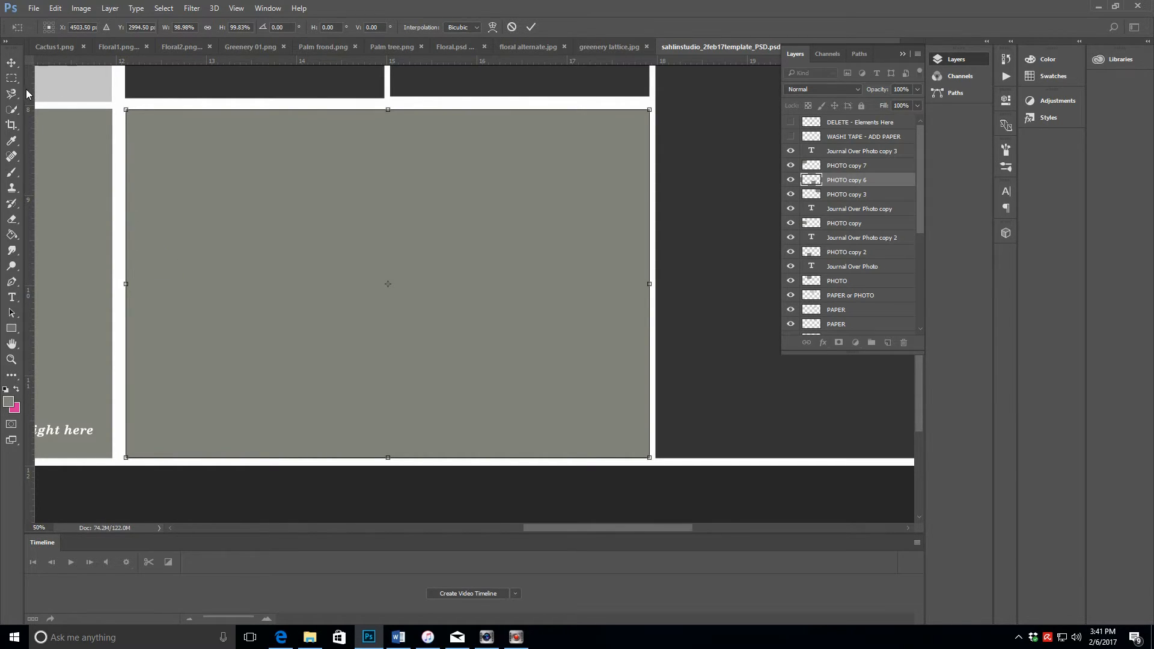
Add a vertical guide along the left edge of PHOTO copy 6 and a horizontal guide just below the middle-row blocks
drag(29, 93, 125, 103)
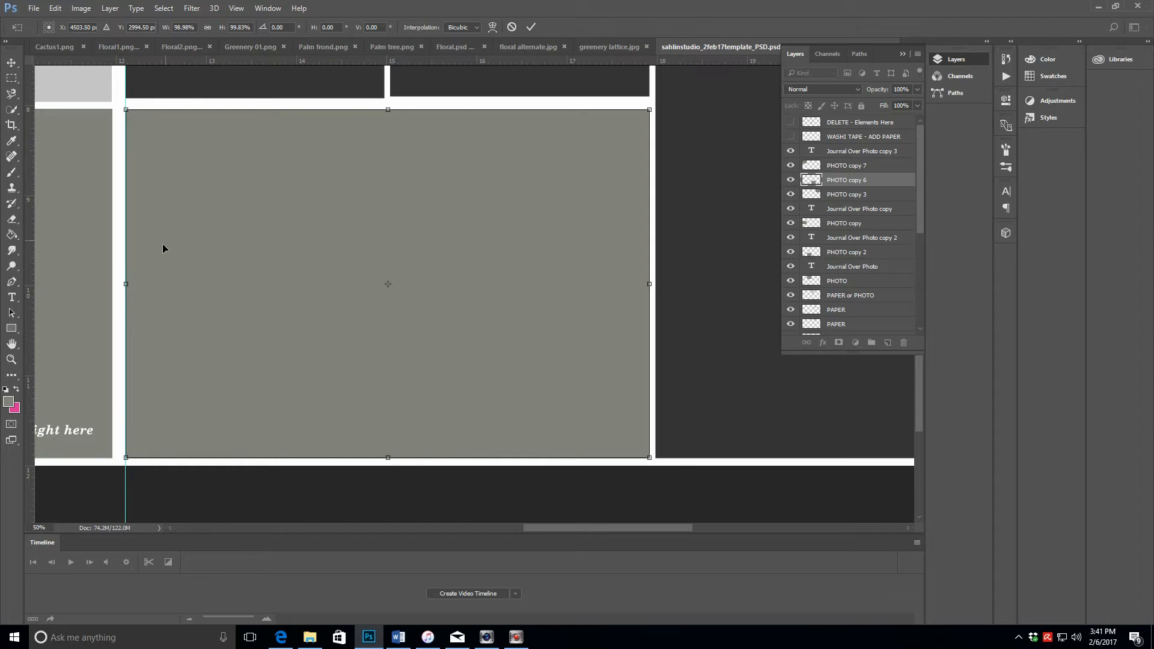
drag(125, 283, 125, 283)
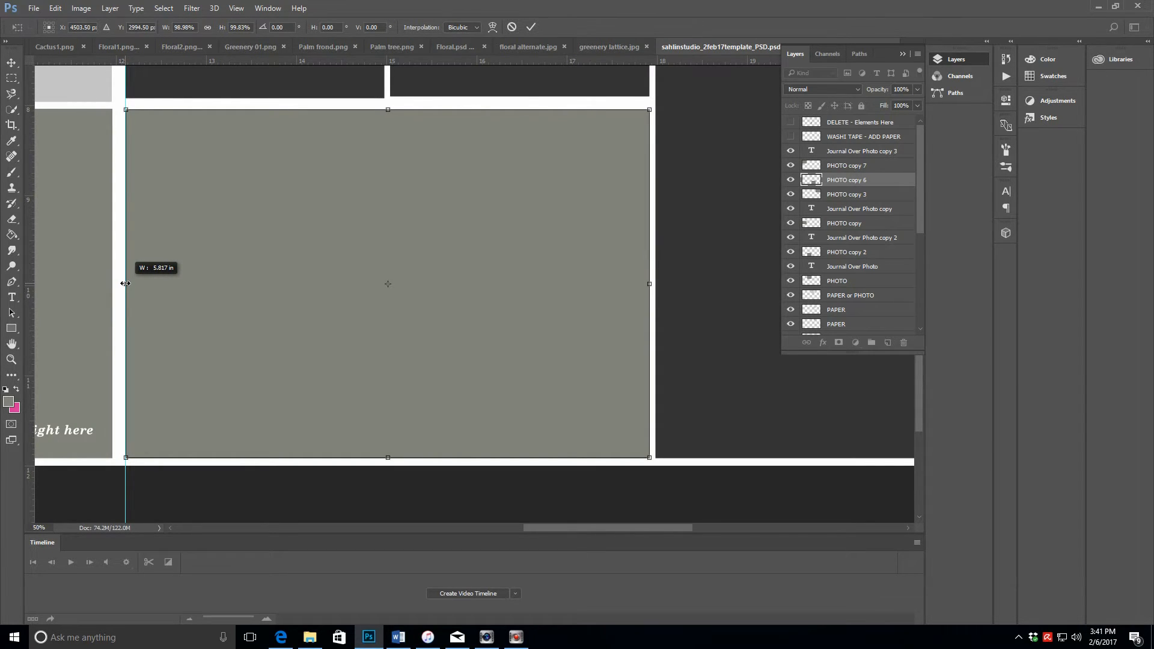
drag(125, 283, 125, 284)
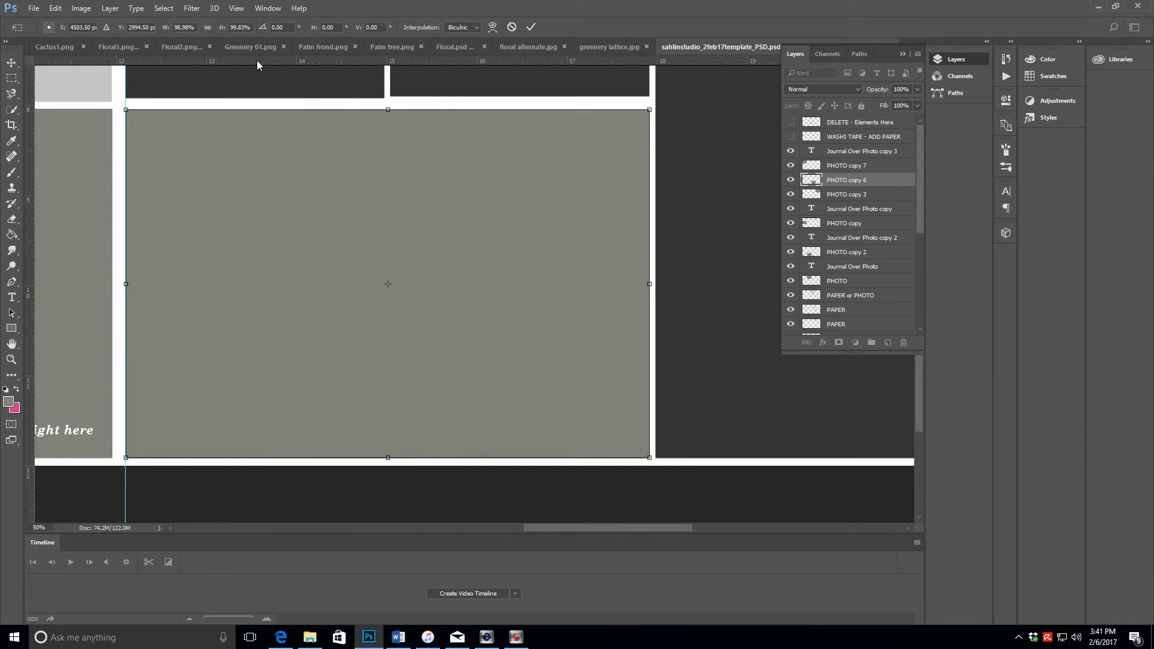
drag(257, 60, 258, 102)
Examine how the middle-row and top-row blocks line up with the new guides
scroll(463, 214, up, 8)
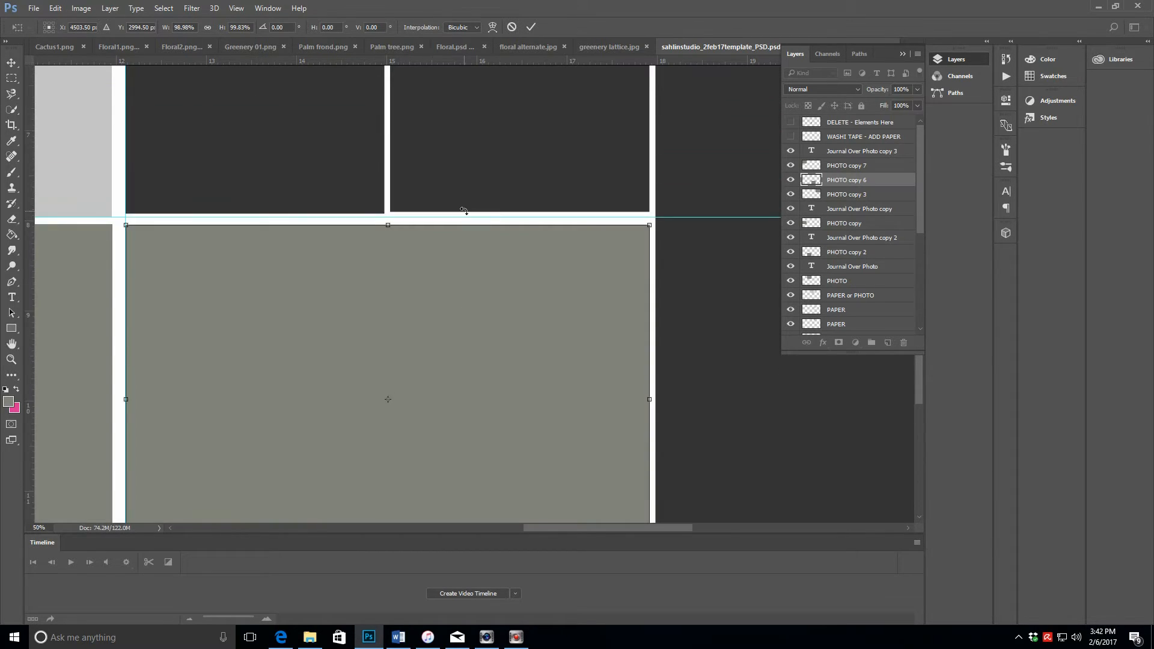
scroll(463, 211, up, 5)
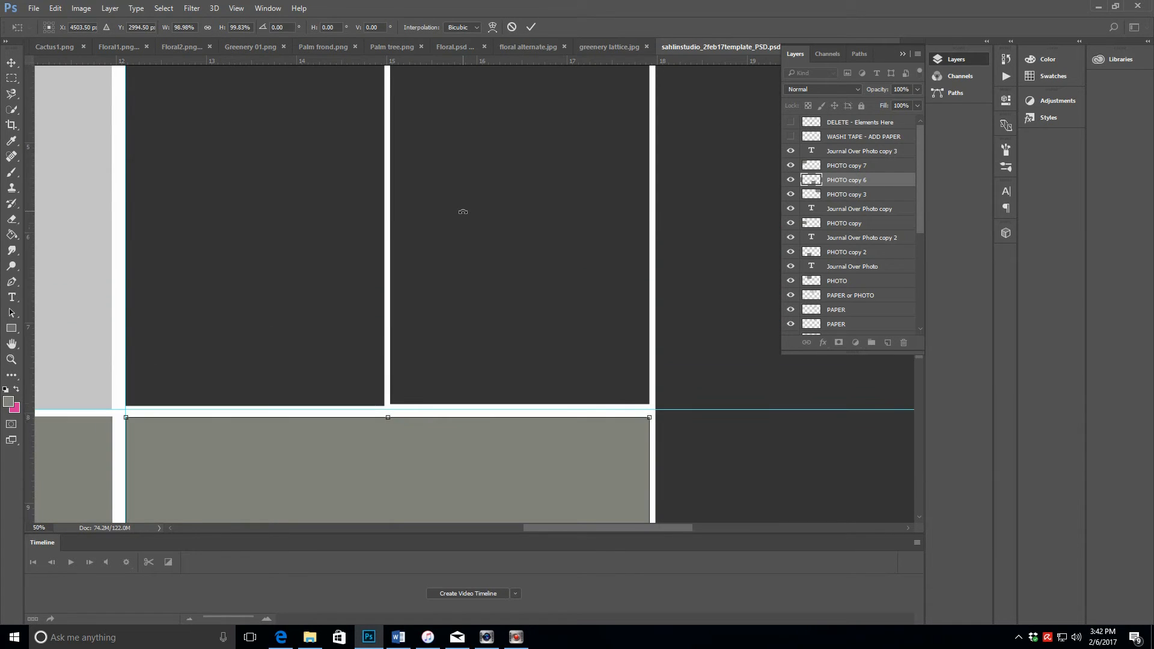
scroll(463, 211, up, 1)
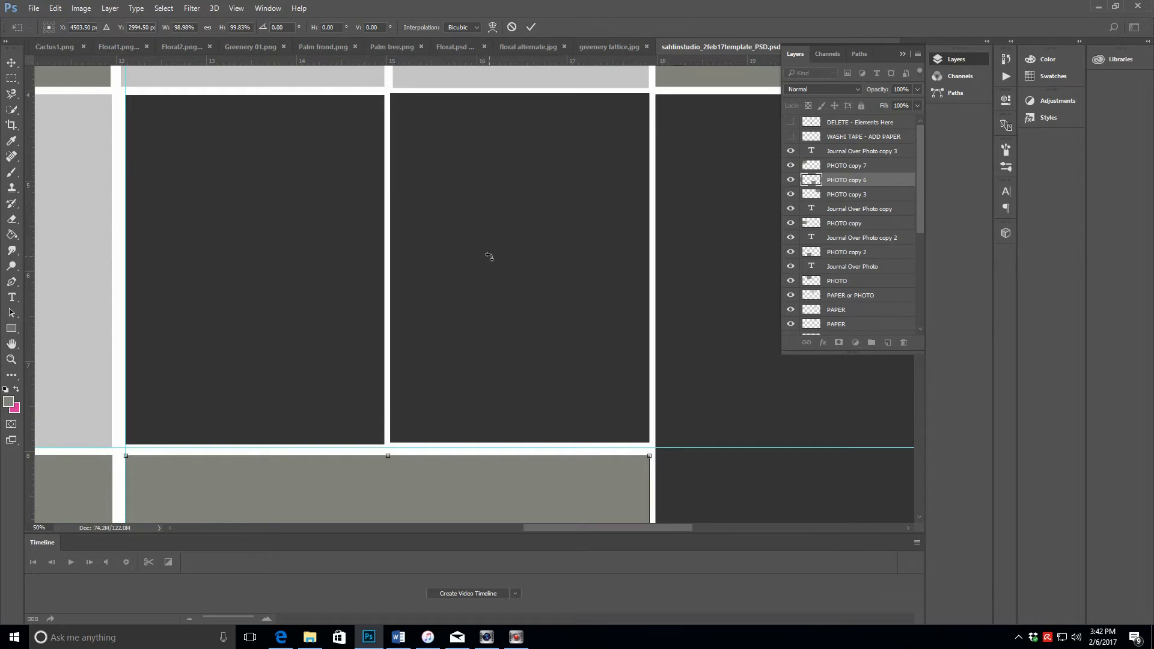
scroll(488, 256, up, 3)
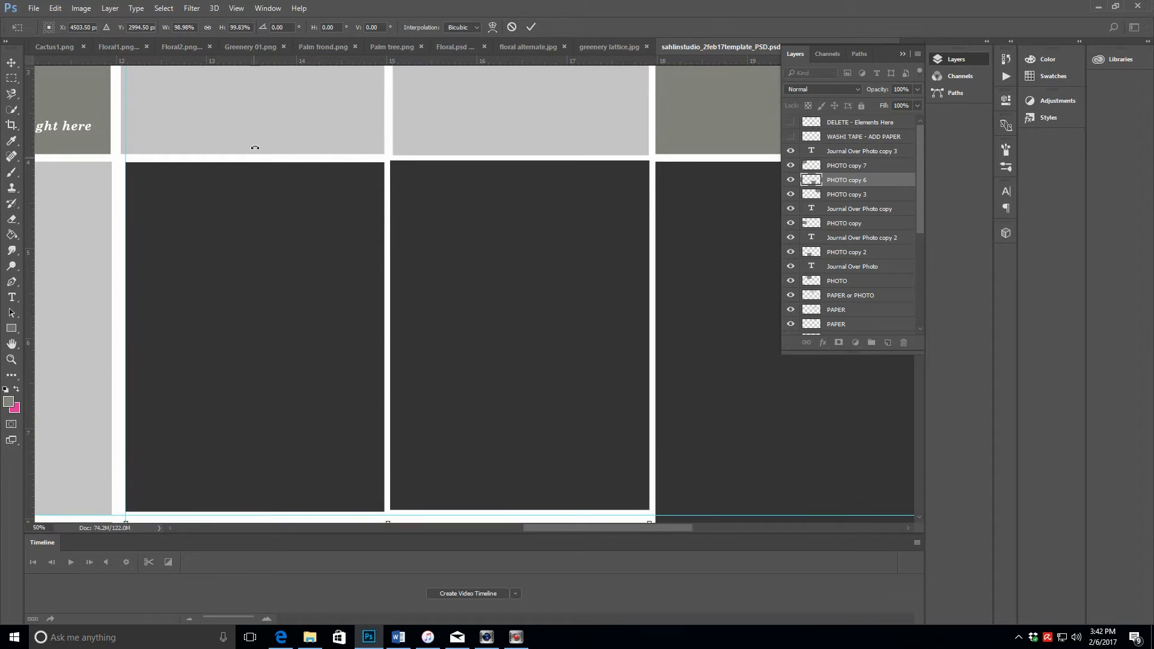
scroll(267, 222, up, 7)
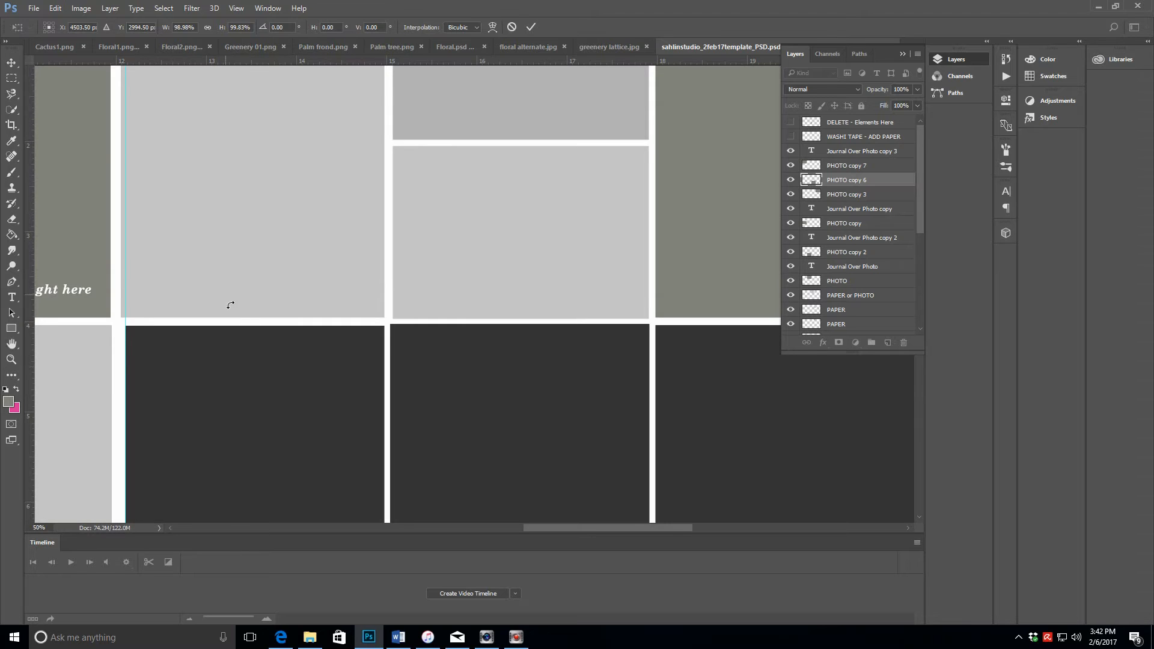
scroll(479, 394, down, 6)
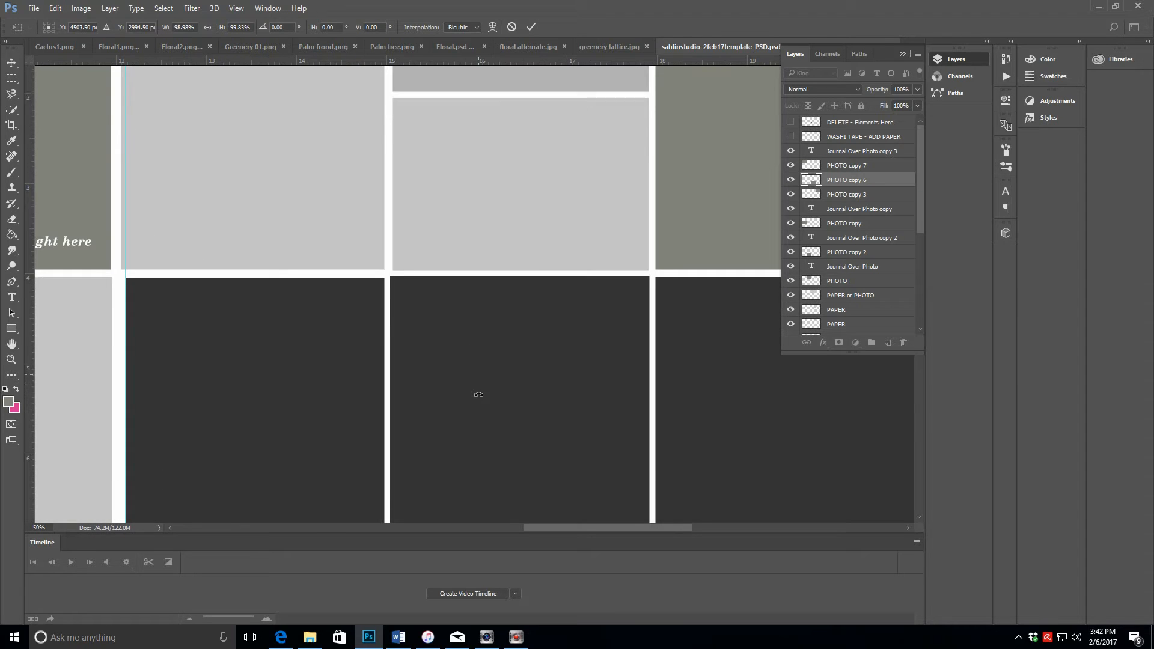
scroll(480, 393, down, 3)
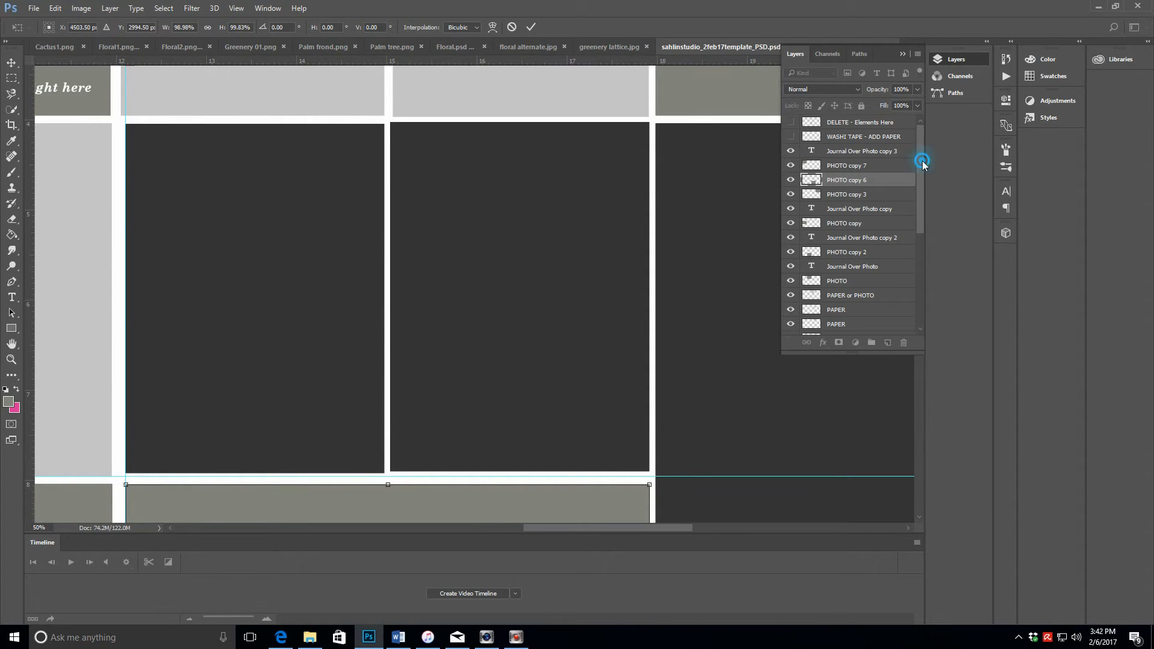
Apply the pending transformation to PHOTO copy 6
drag(922, 160, 891, 242)
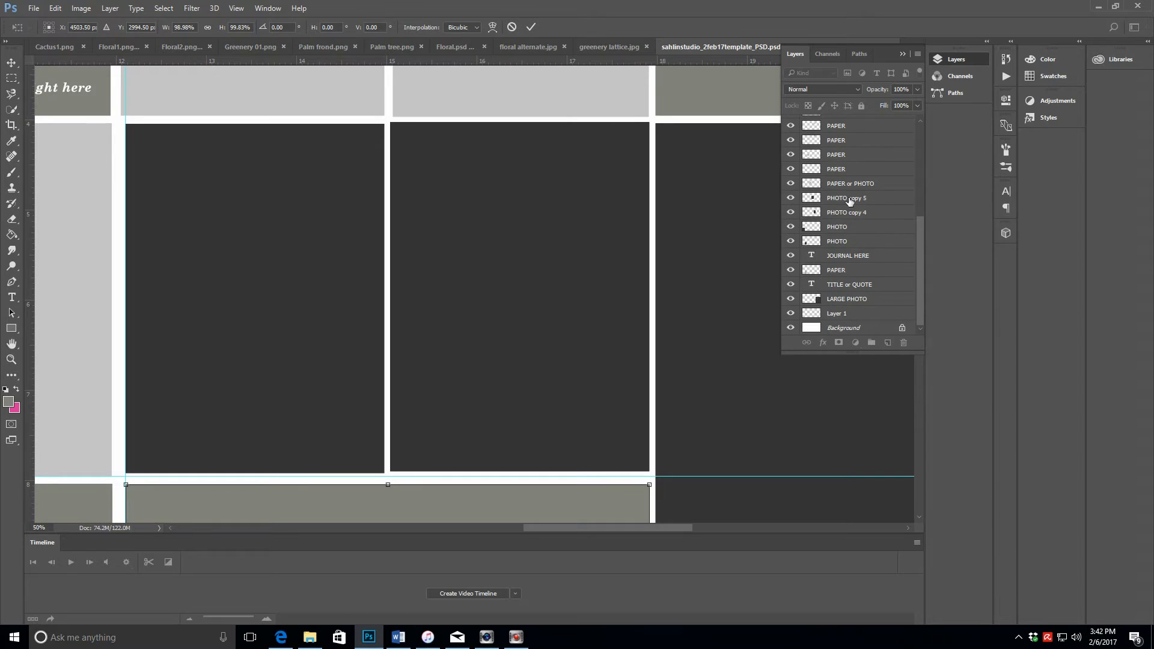
click(11, 62)
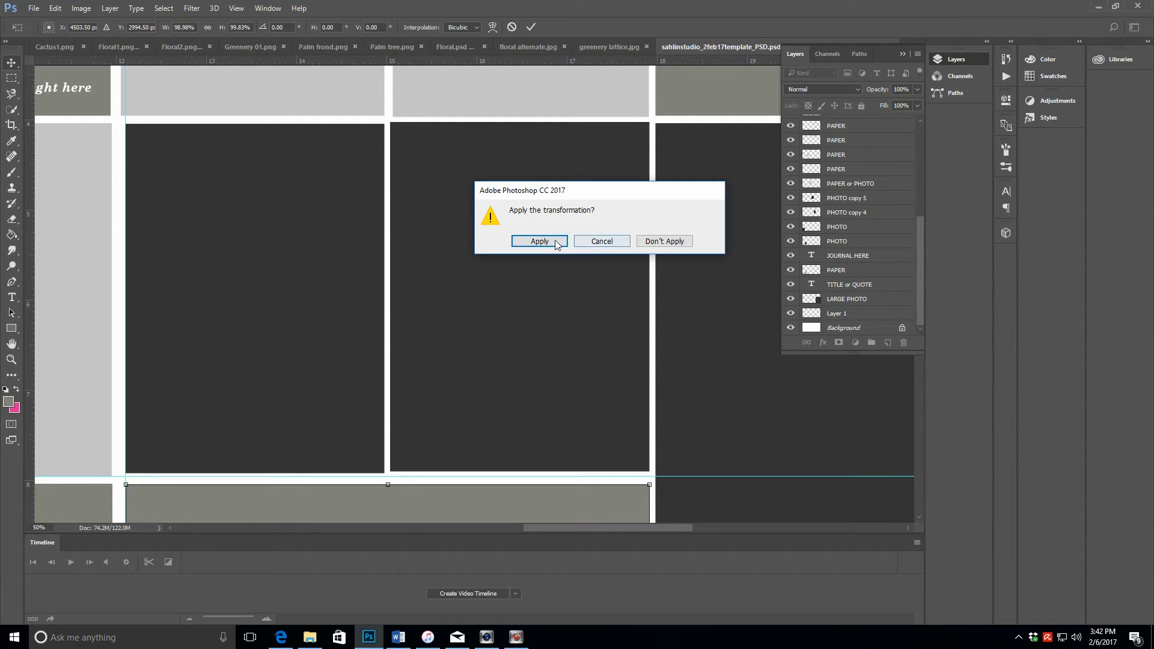
click(540, 242)
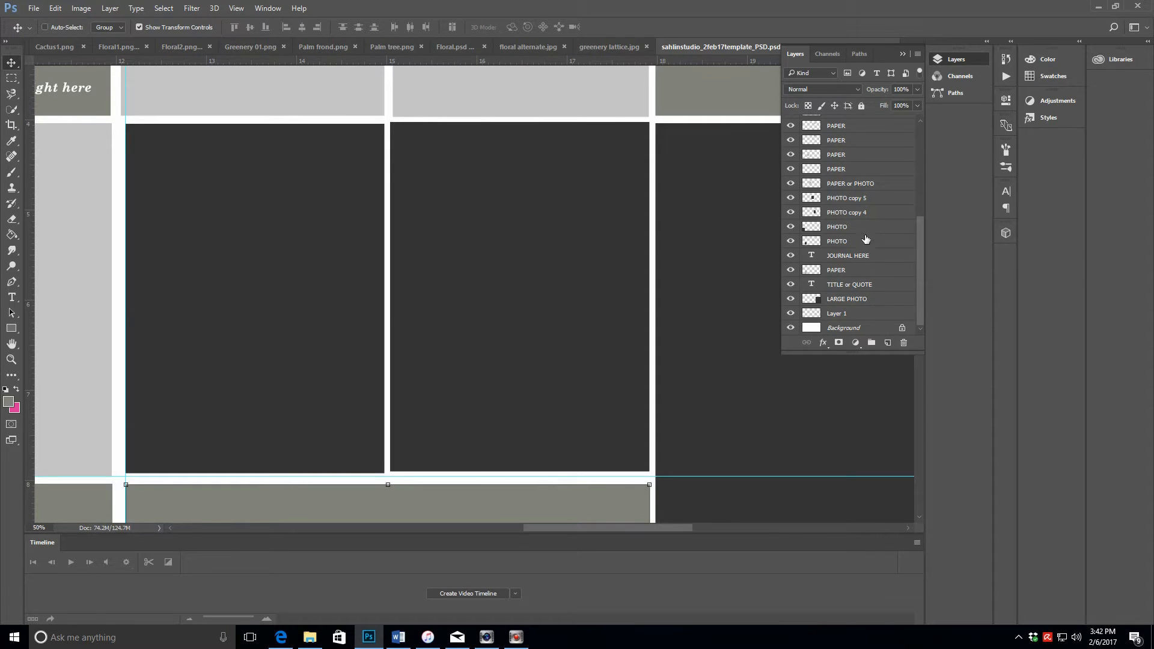
Lower PHOTO copy 5 to the horizontal guide and stretch its top edge upward to 100.86% height
click(855, 202)
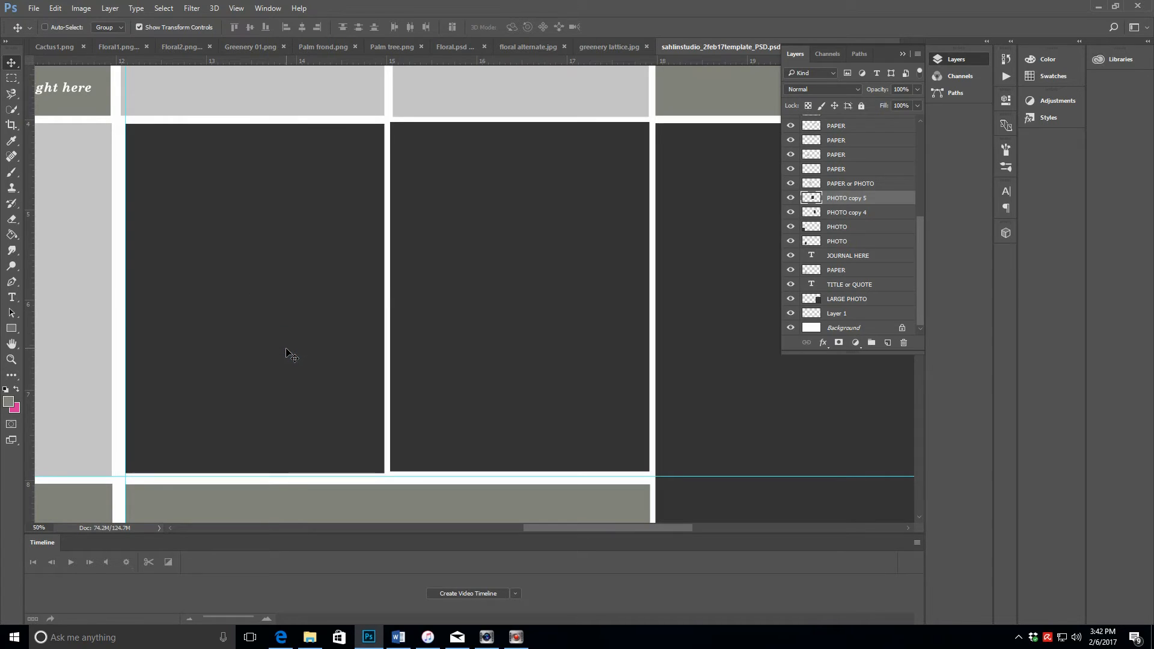
drag(287, 352, 286, 354)
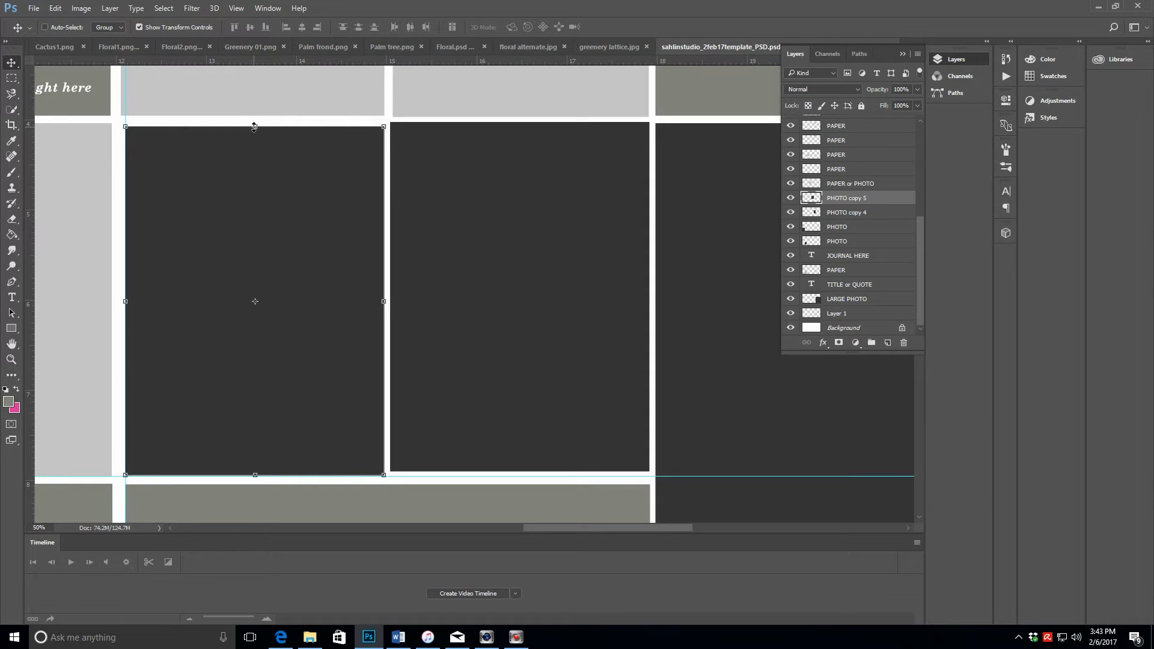
drag(255, 126, 255, 124)
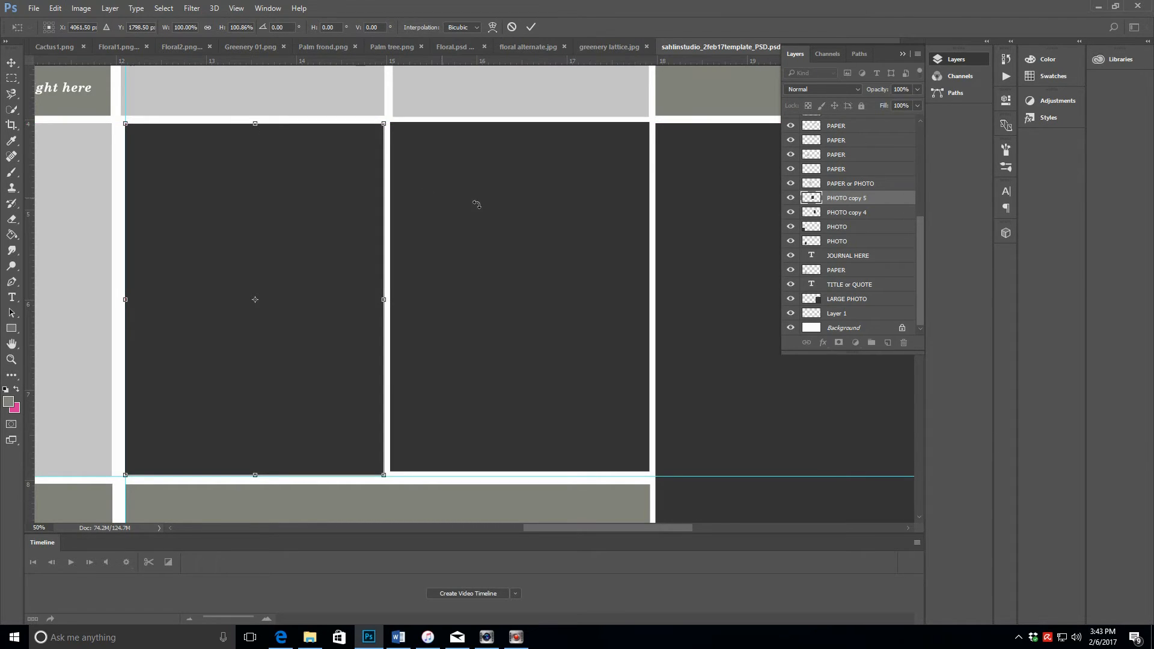
click(531, 27)
Move PHOTO copy 4 down about 0.05 in so its bottom edge meets the horizontal guide
click(880, 214)
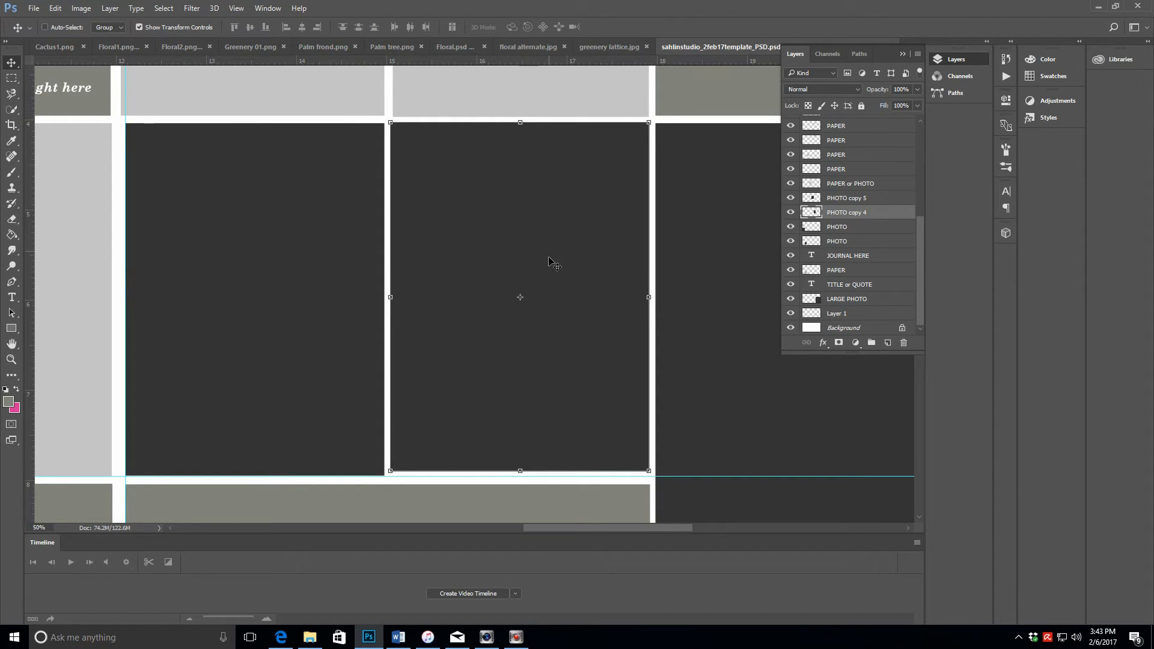
click(569, 330)
drag(569, 330, 569, 335)
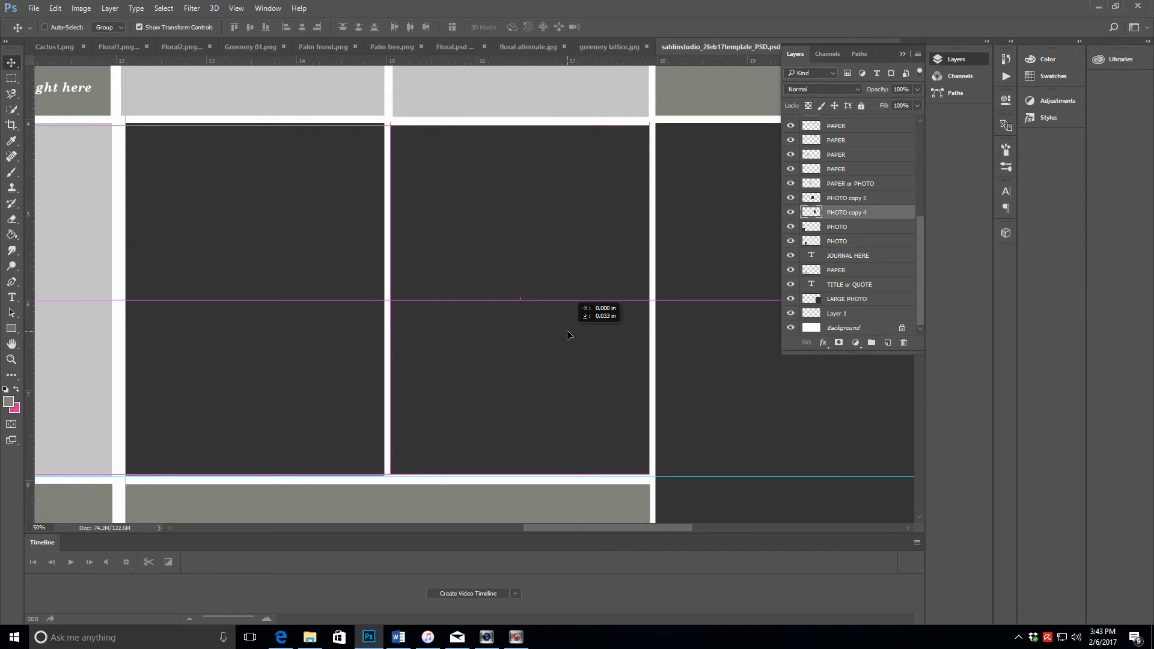
drag(568, 335, 568, 336)
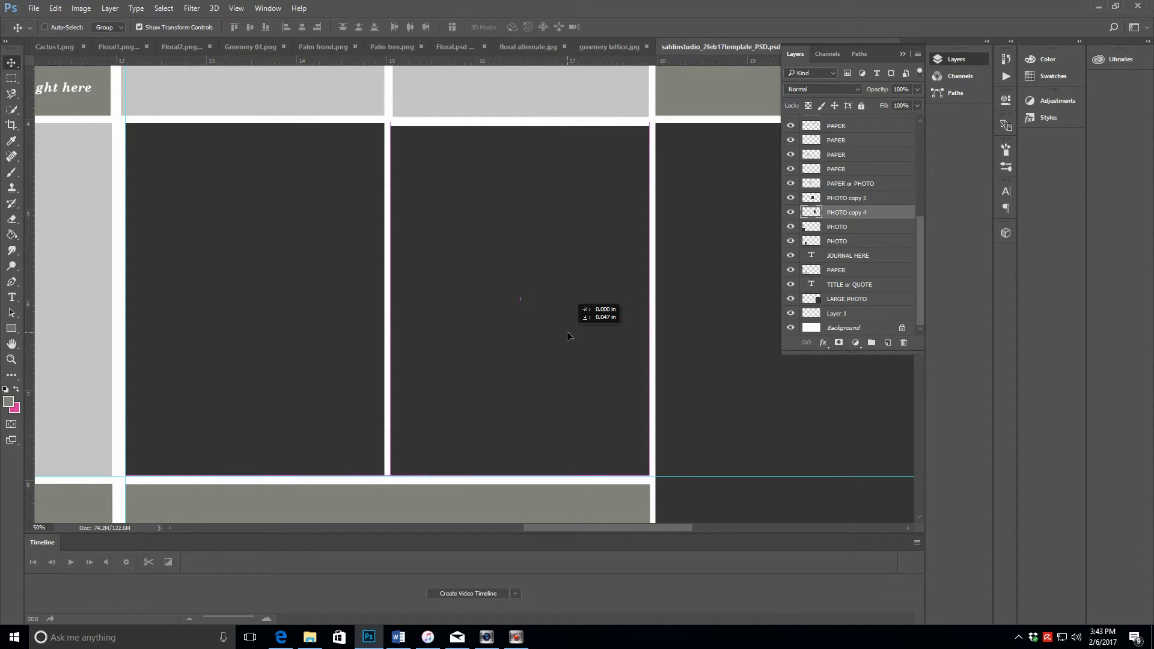
drag(569, 335, 571, 337)
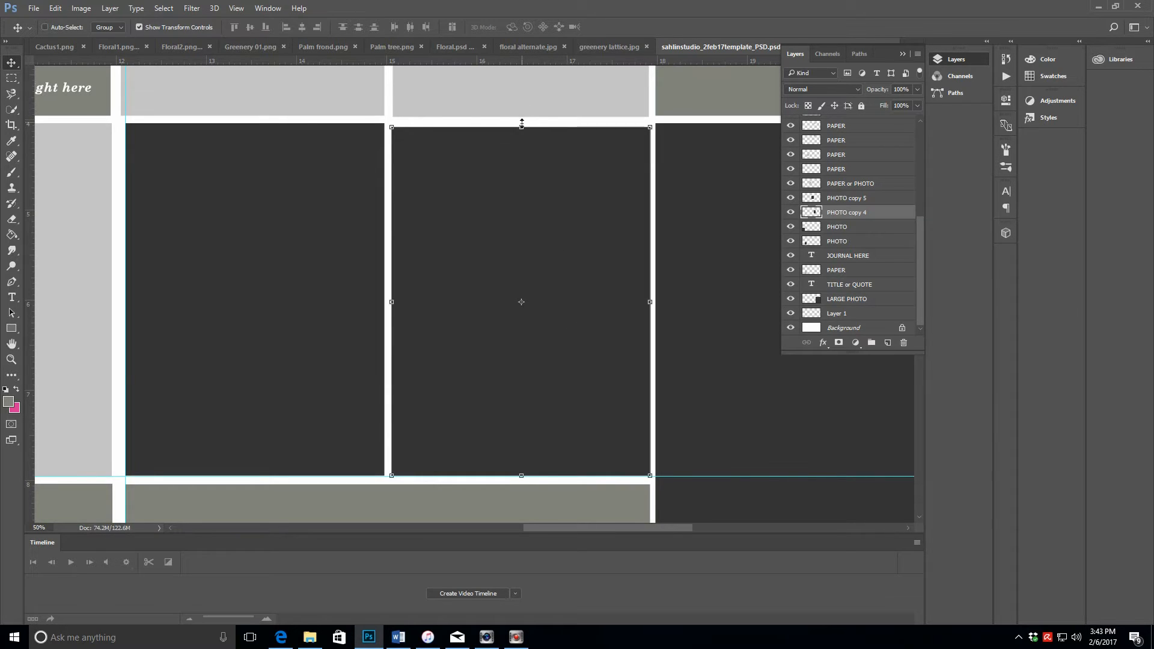
Stretch the top edge of PHOTO copy 4 level with the neighboring dark block, at 101.03% height, and apply the transformation
click(522, 126)
drag(522, 127, 521, 124)
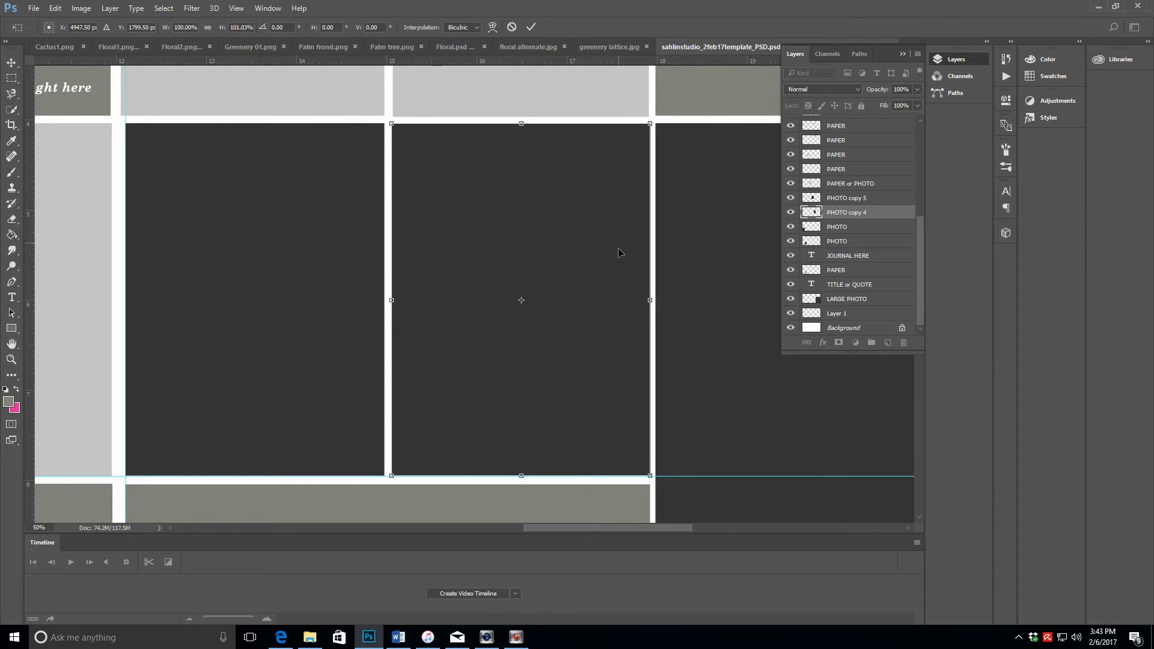
scroll(607, 249, up, 5)
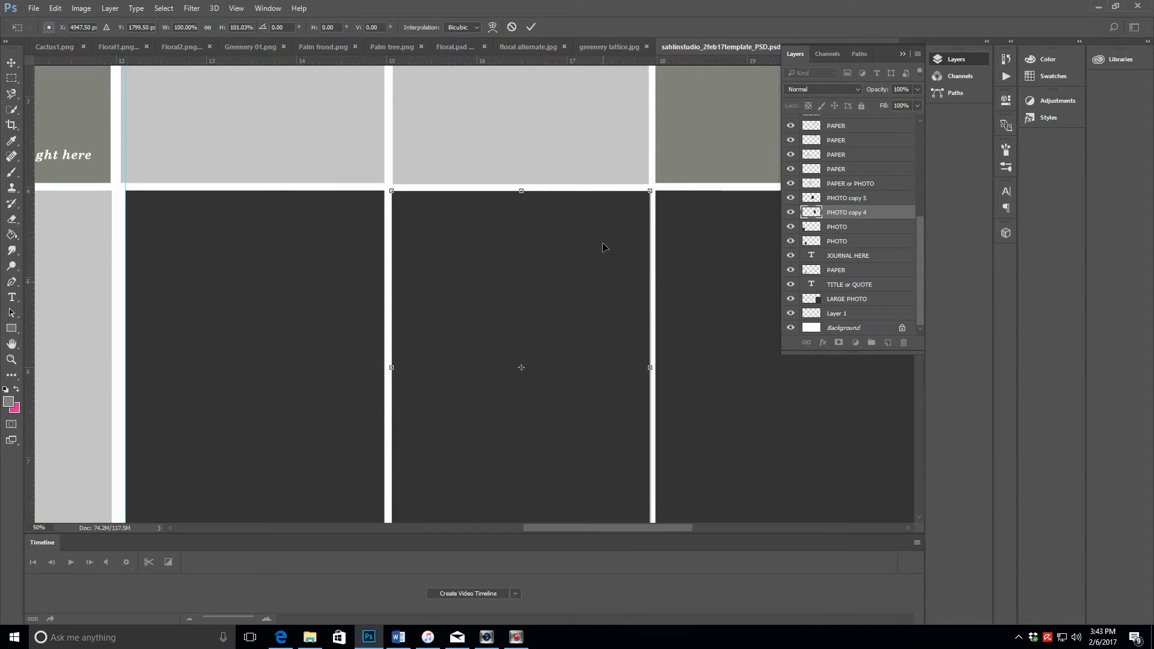
scroll(603, 246, up, 8)
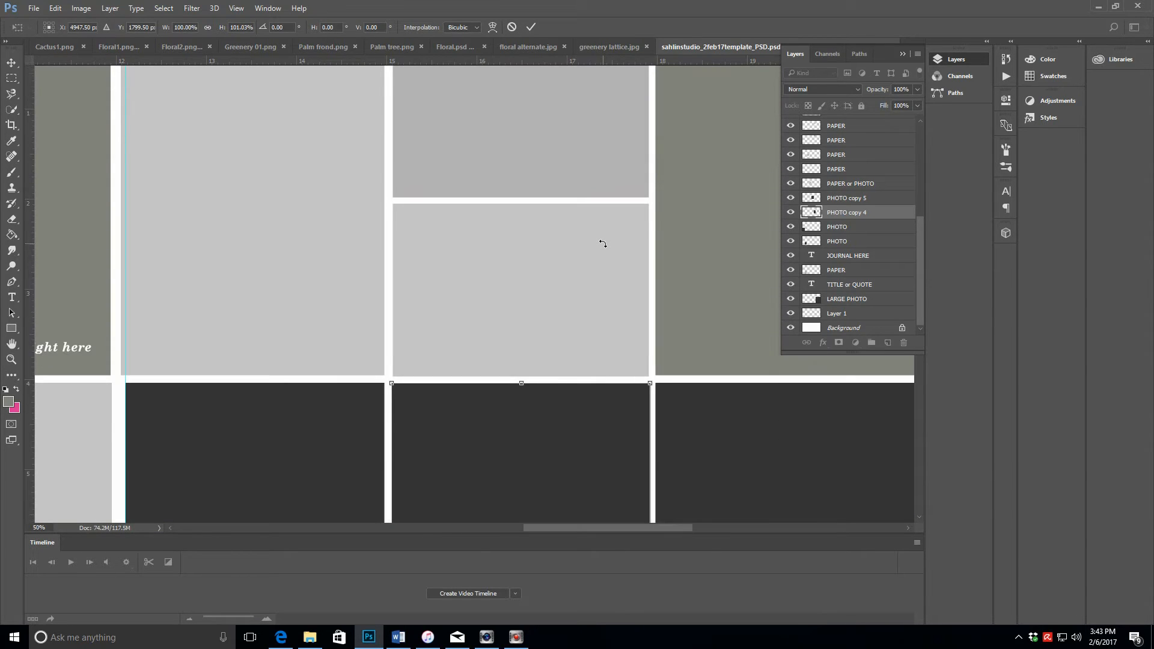
scroll(603, 245, up, 2)
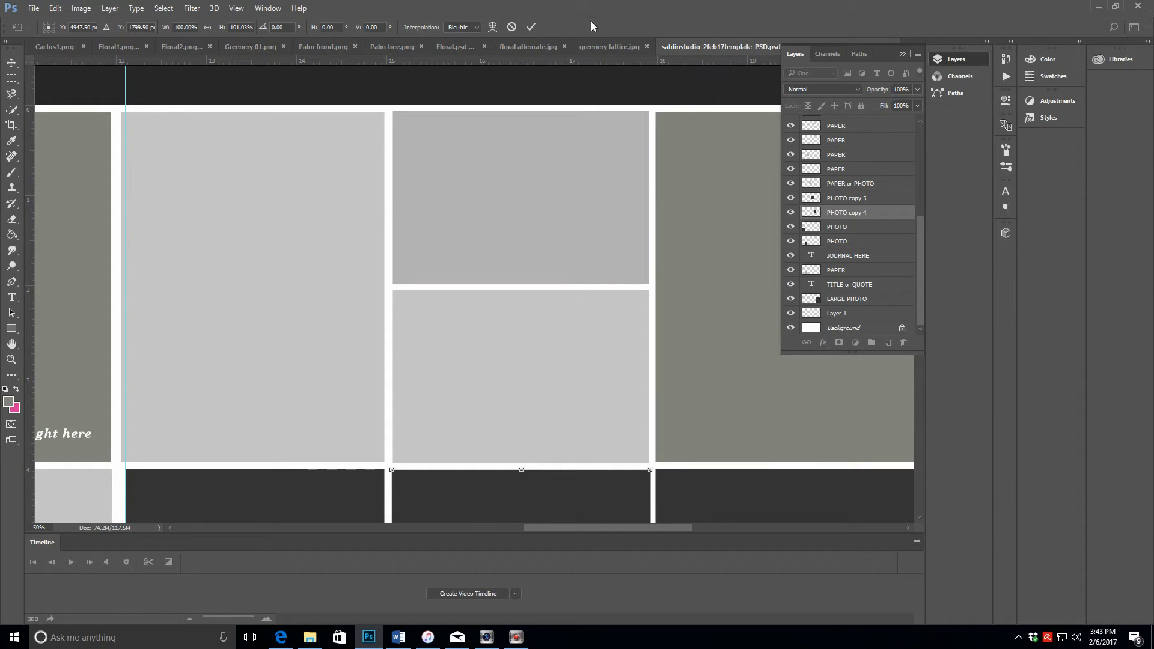
click(531, 27)
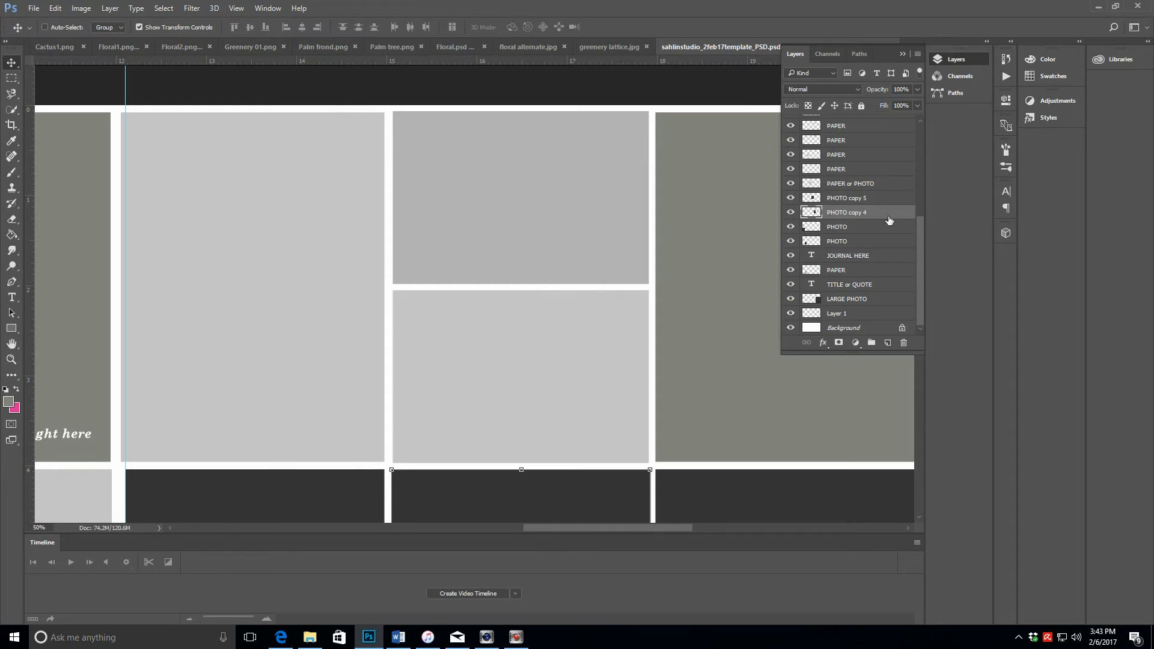
Scale the PAPER or PHOTO block and its two neighboring PAPER blocks together to 99.09%, with their outer edge on the vertical guide
drag(921, 268, 924, 214)
click(861, 208)
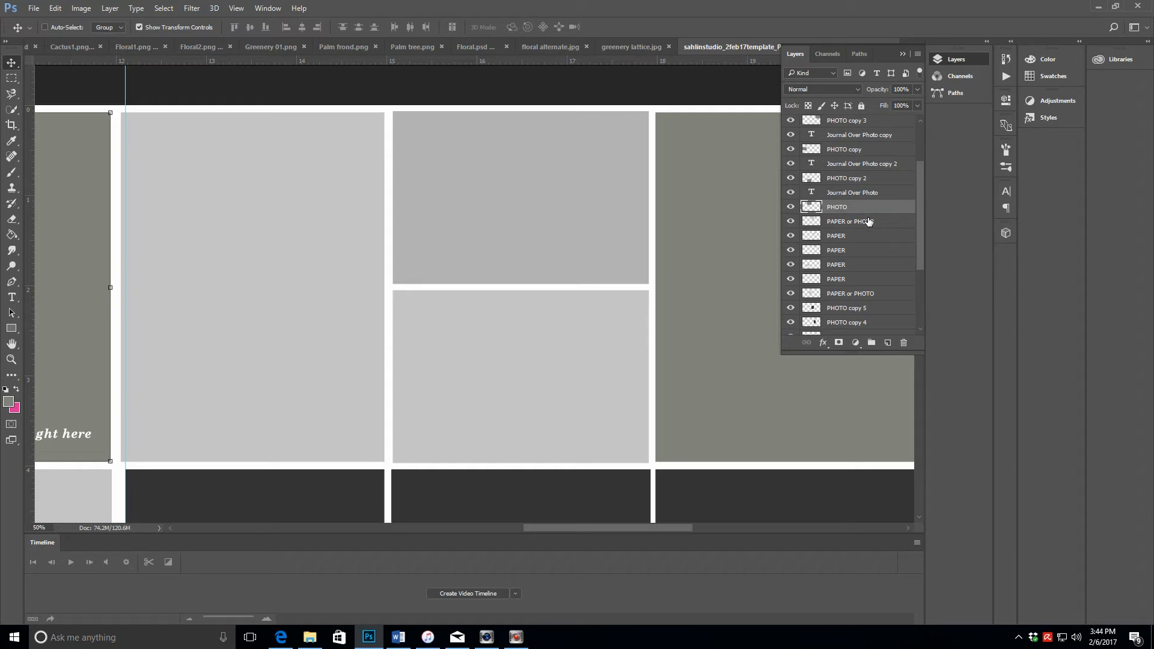
click(868, 224)
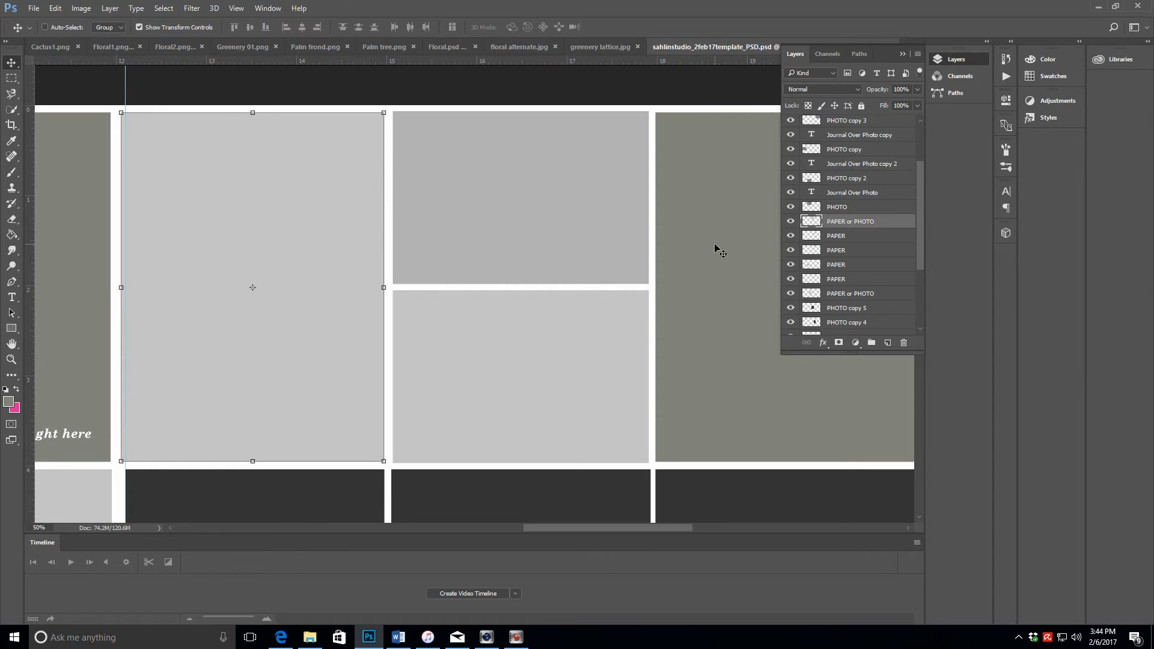
click(872, 237)
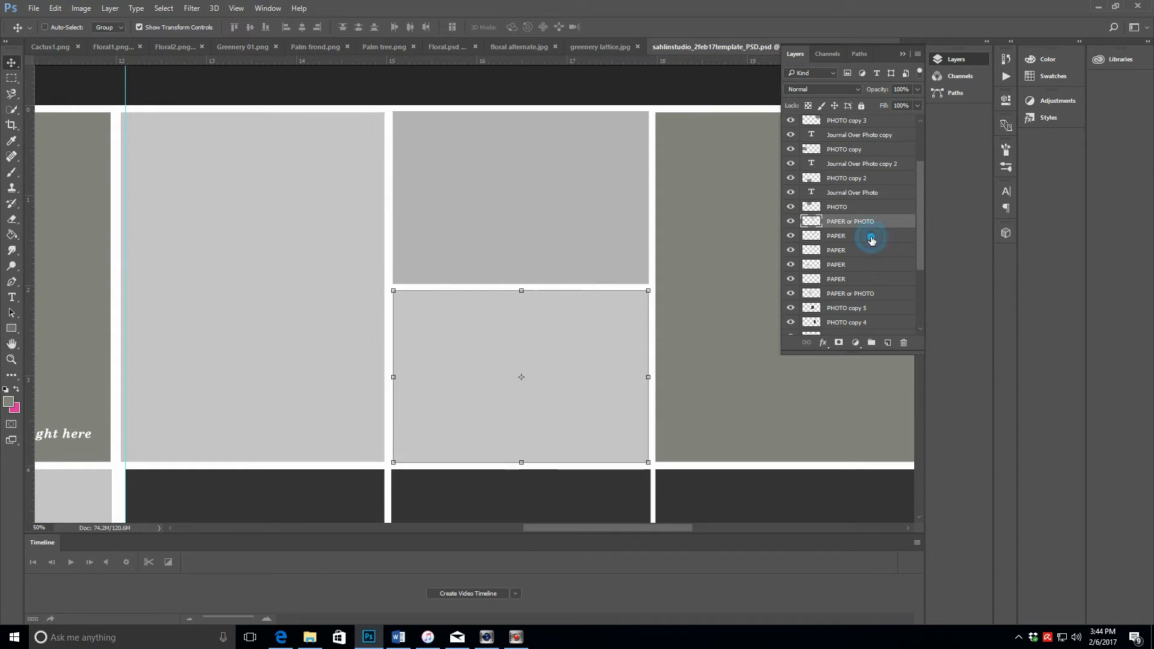
click(868, 251)
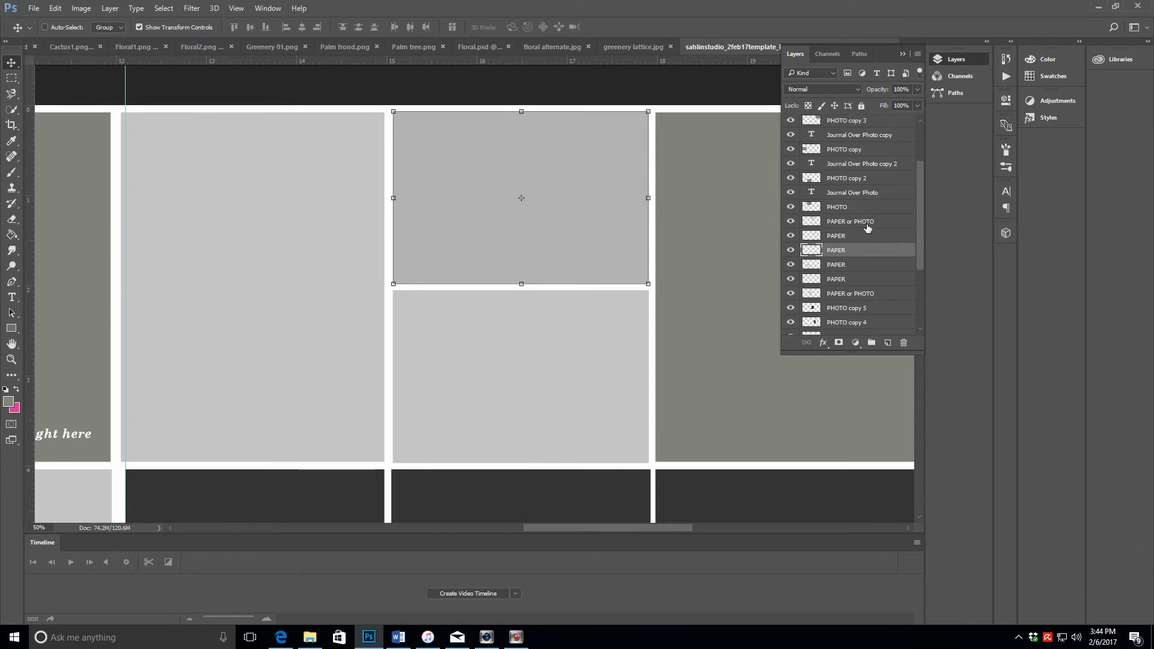
click(868, 223)
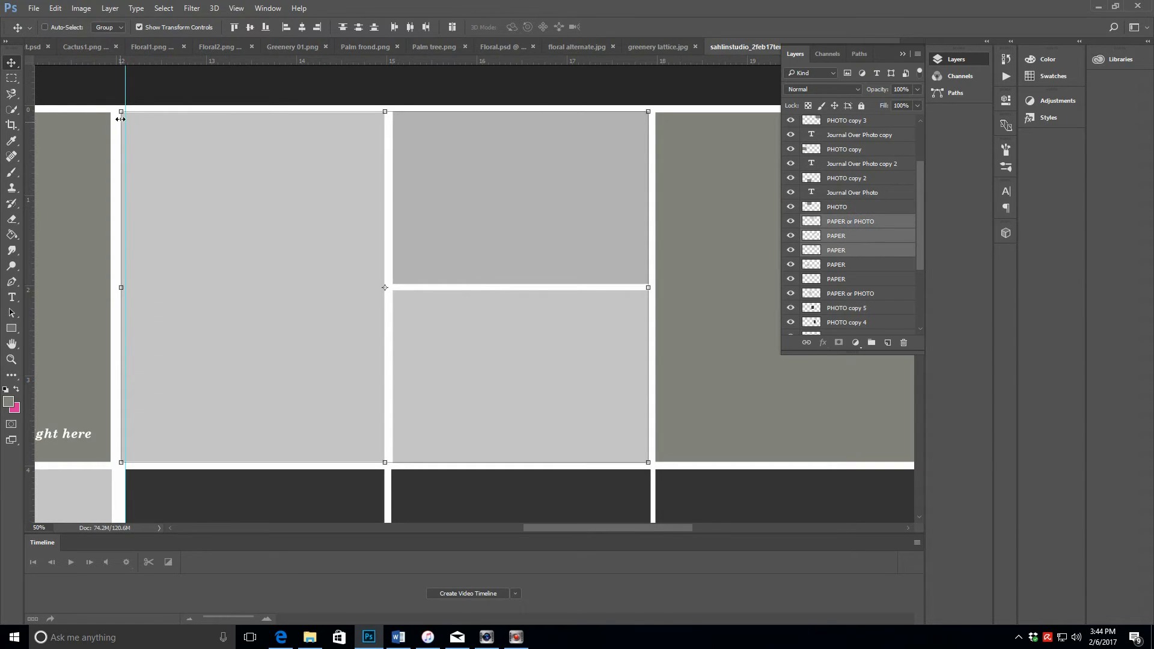
drag(121, 111, 125, 114)
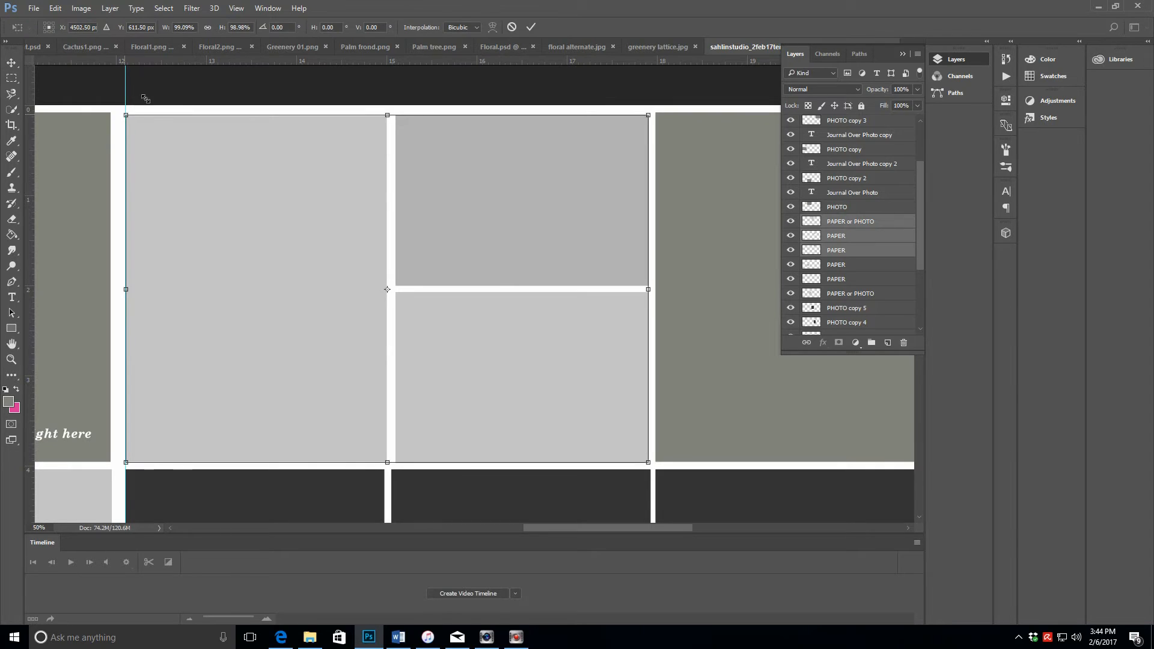
click(207, 28)
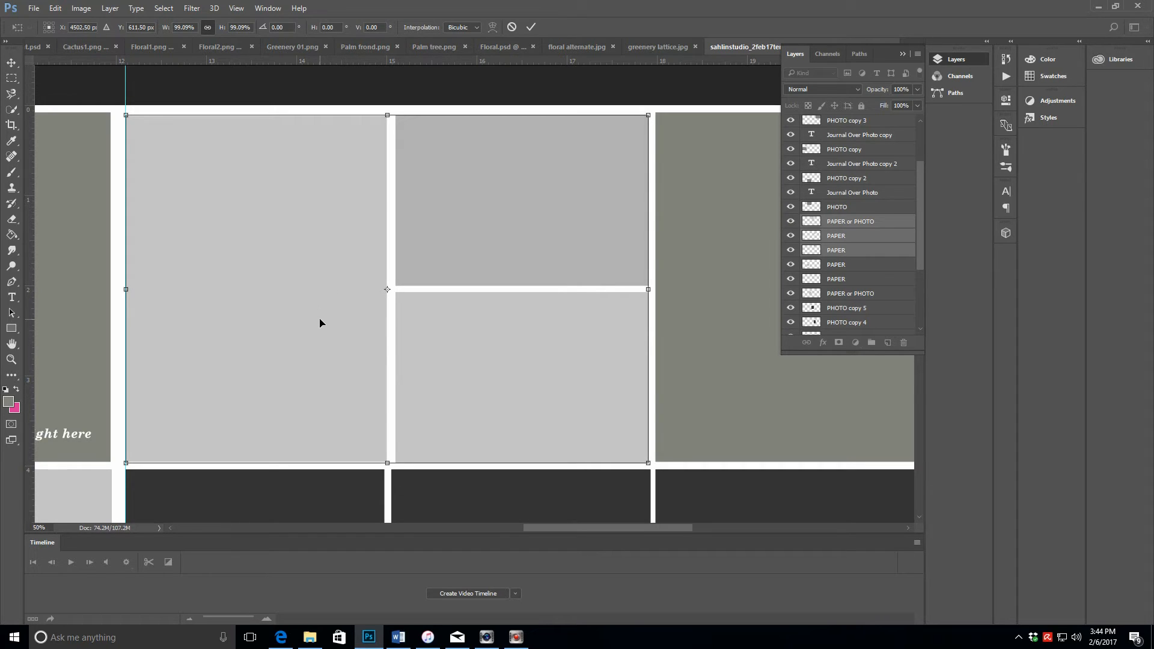
Nudge the three scaled blocks to X 4502.50 px and Y 605.50 px, and apply the transformation
key(shift+Up)
key(Down)
key(Down)
key(Down)
key(Down)
key(Down)
key(Down)
key(Down)
key(Down)
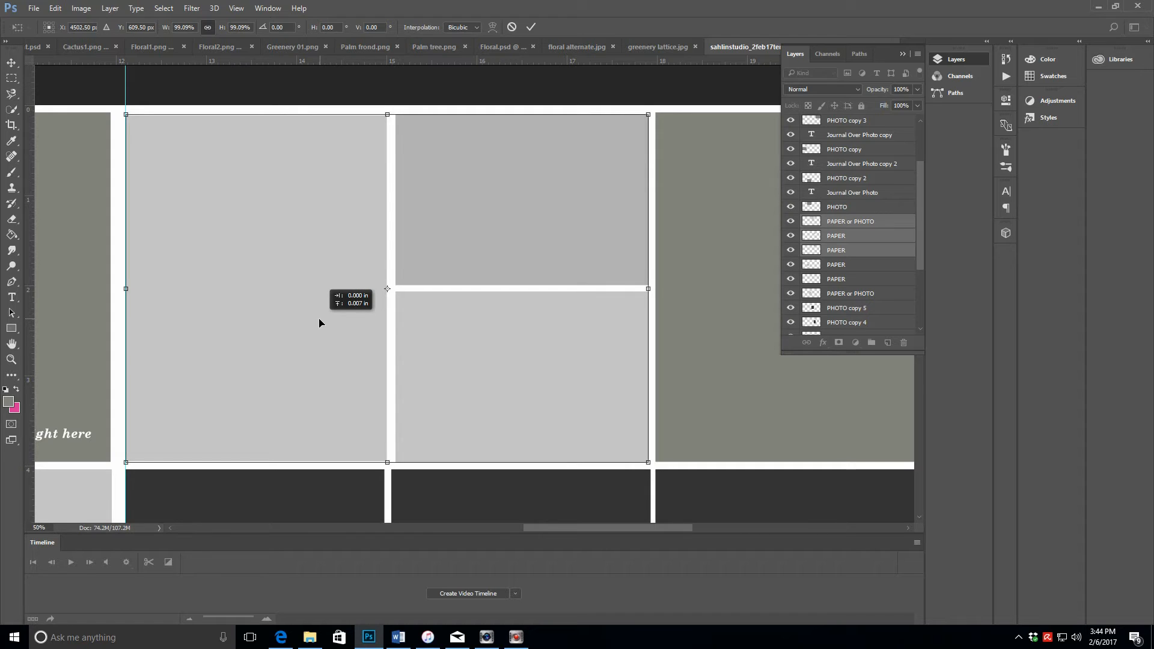
key(Down)
key(Down)
key(Left)
key(Left)
key(Down)
key(Down)
key(Up)
key(Up)
key(Up)
key(Up)
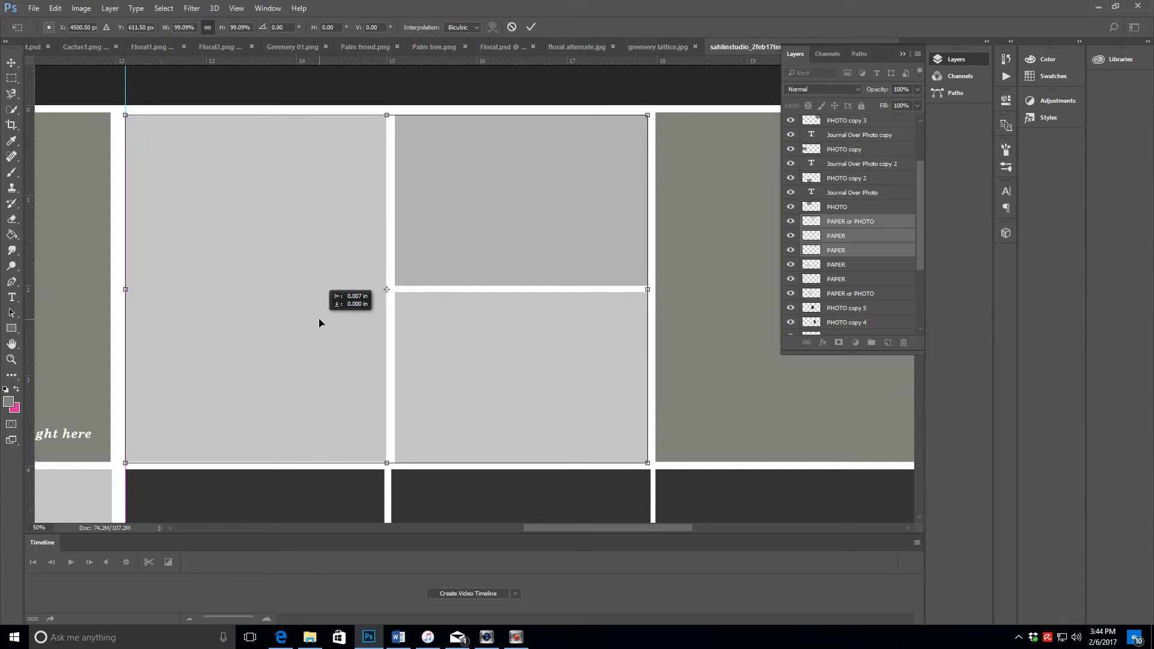
key(Right)
key(Right)
key(Right)
key(Right)
key(Right)
key(Right)
key(Up)
key(Up)
key(Up)
key(Up)
key(Down)
key(Down)
key(Down)
key(Down)
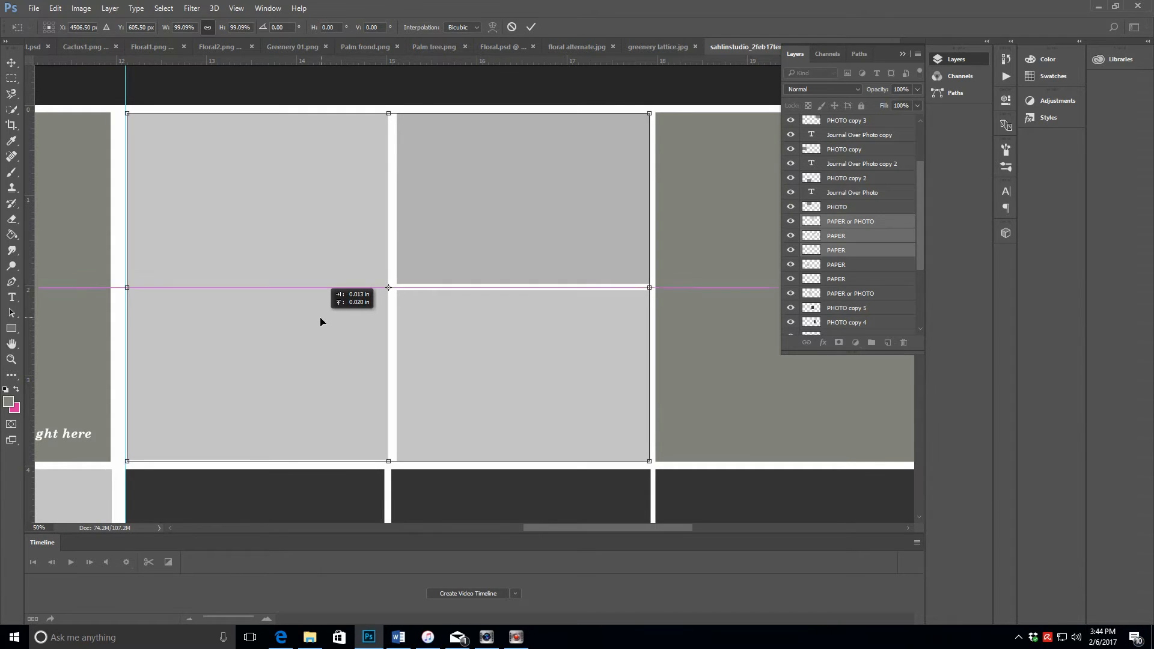
key(Left)
key(Left)
key(Left)
key(Left)
key(Up)
key(Up)
key(Up)
key(Up)
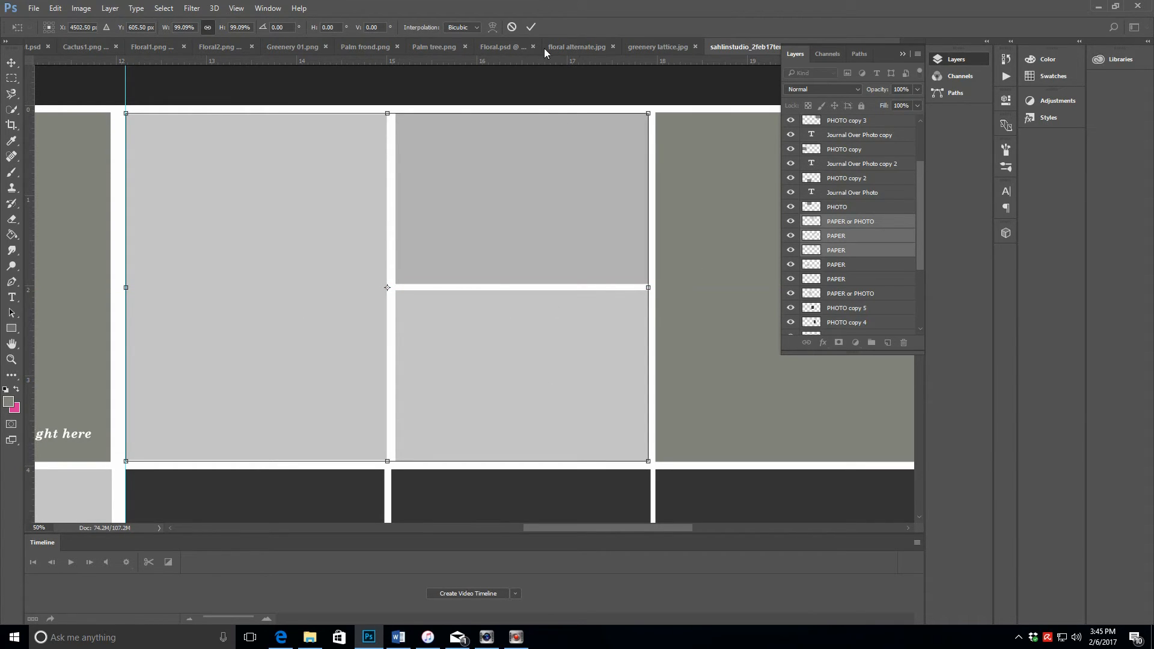
click(531, 27)
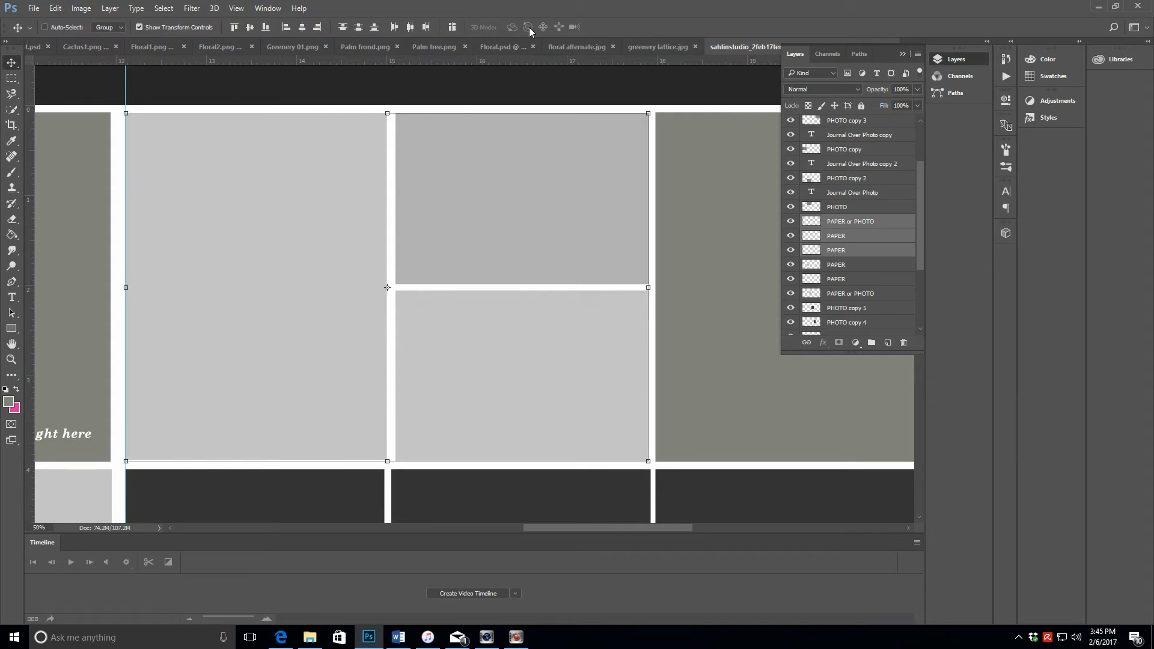
Place a horizontal guide along the top edges of the upper blocks and check the two PAPER blocks against it
click(877, 266)
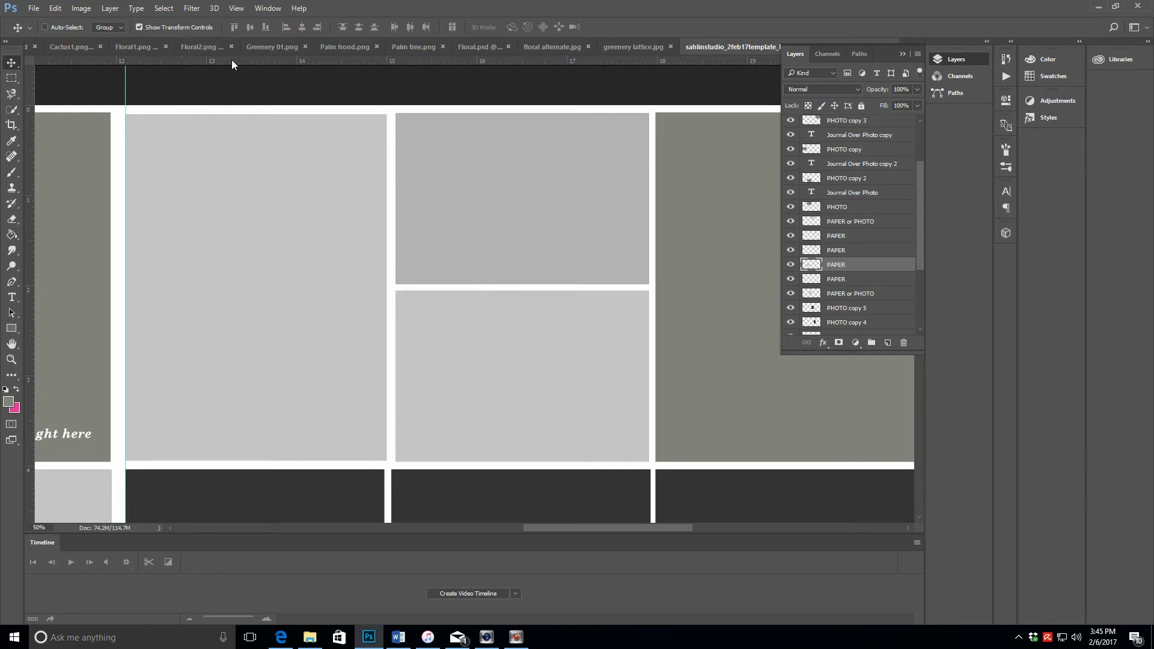
drag(232, 60, 248, 113)
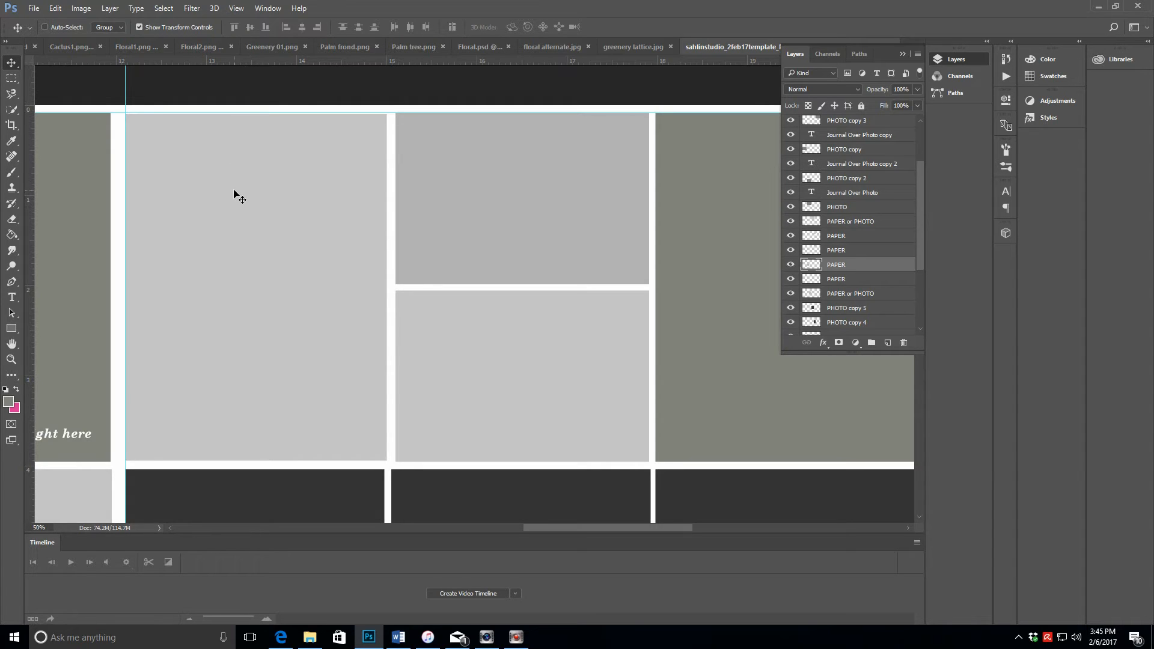
click(849, 252)
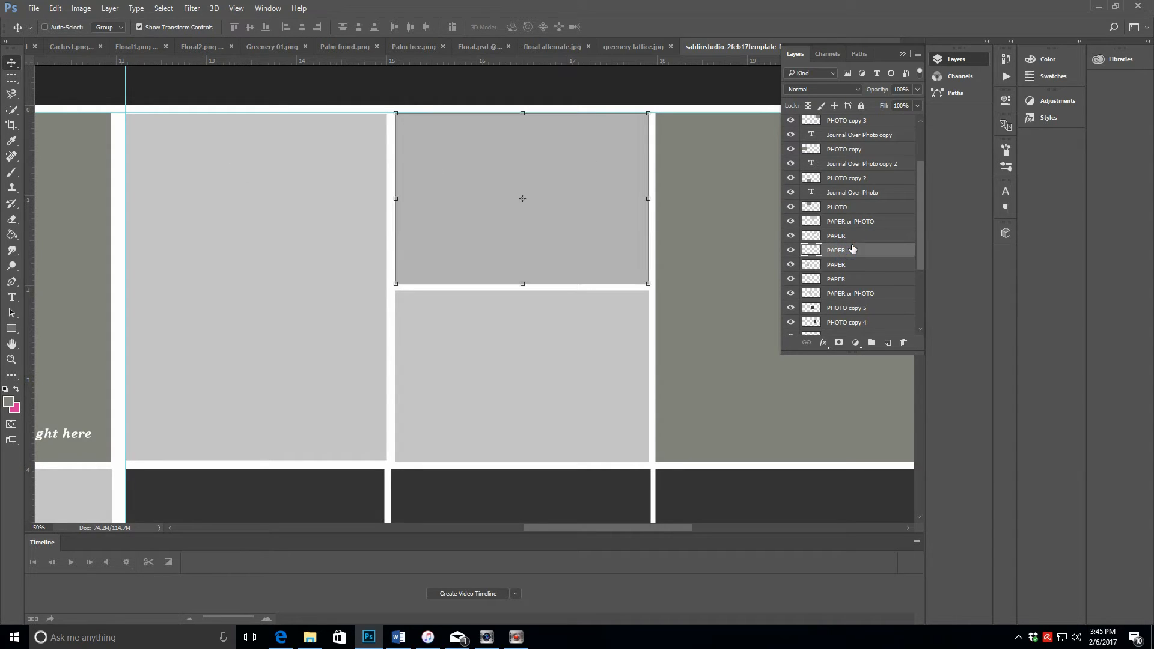
click(854, 239)
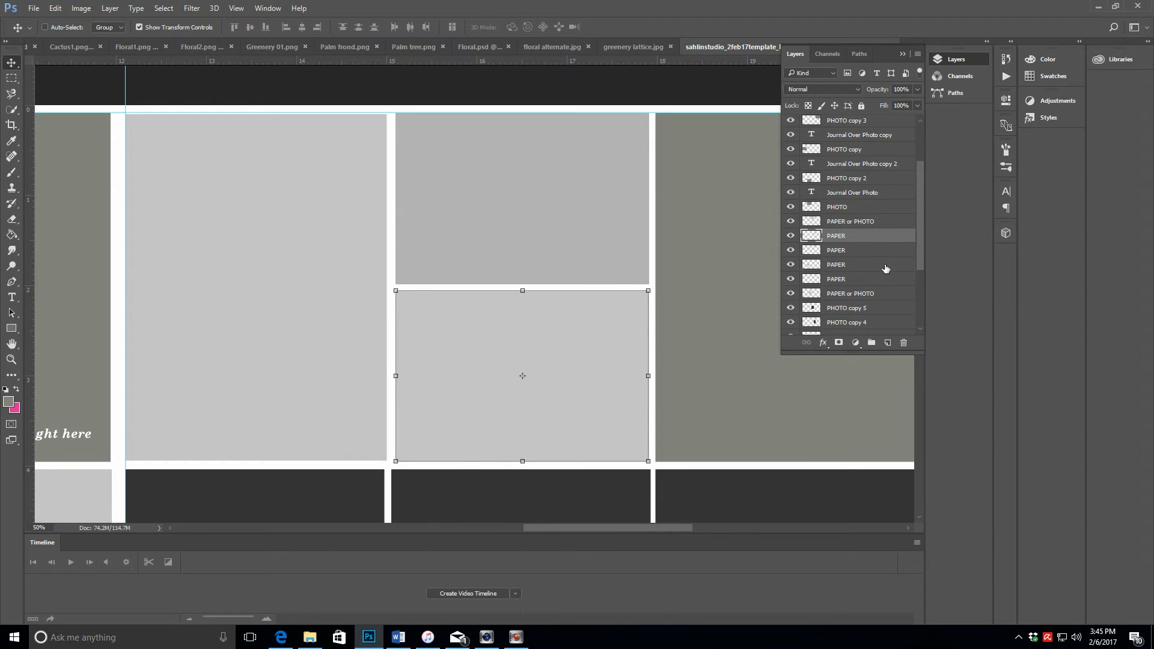
Stretch the top edge of the PAPER or PHOTO block to the horizontal guide, at 100.35% height and 99.08% width, and apply the transformation
click(870, 228)
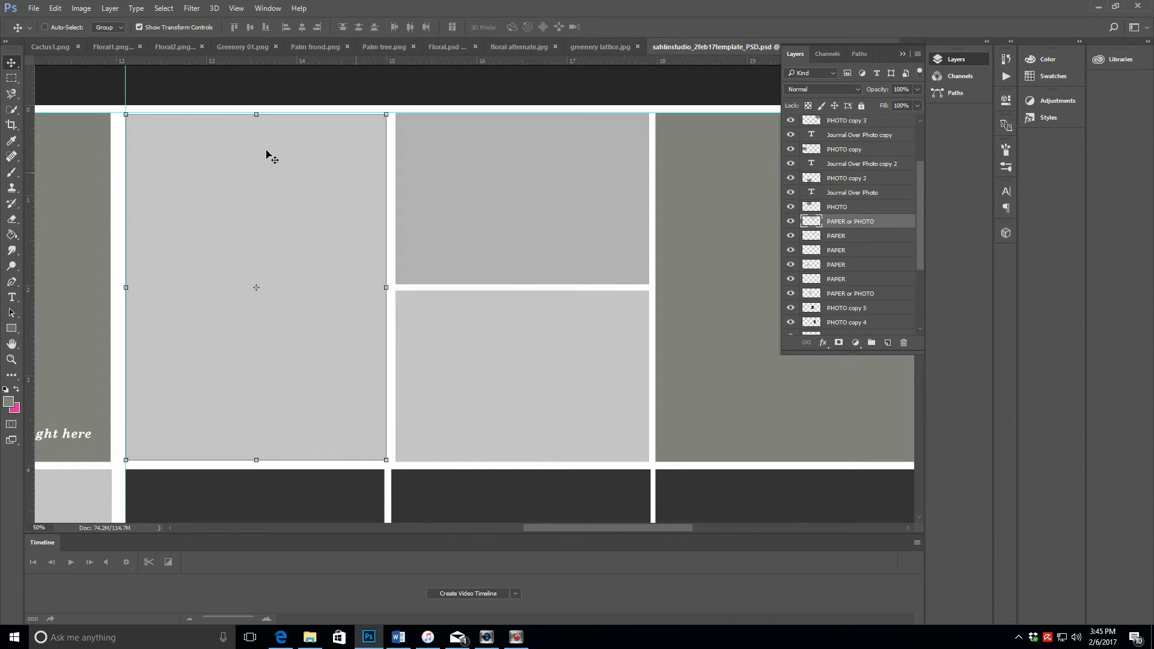
click(256, 114)
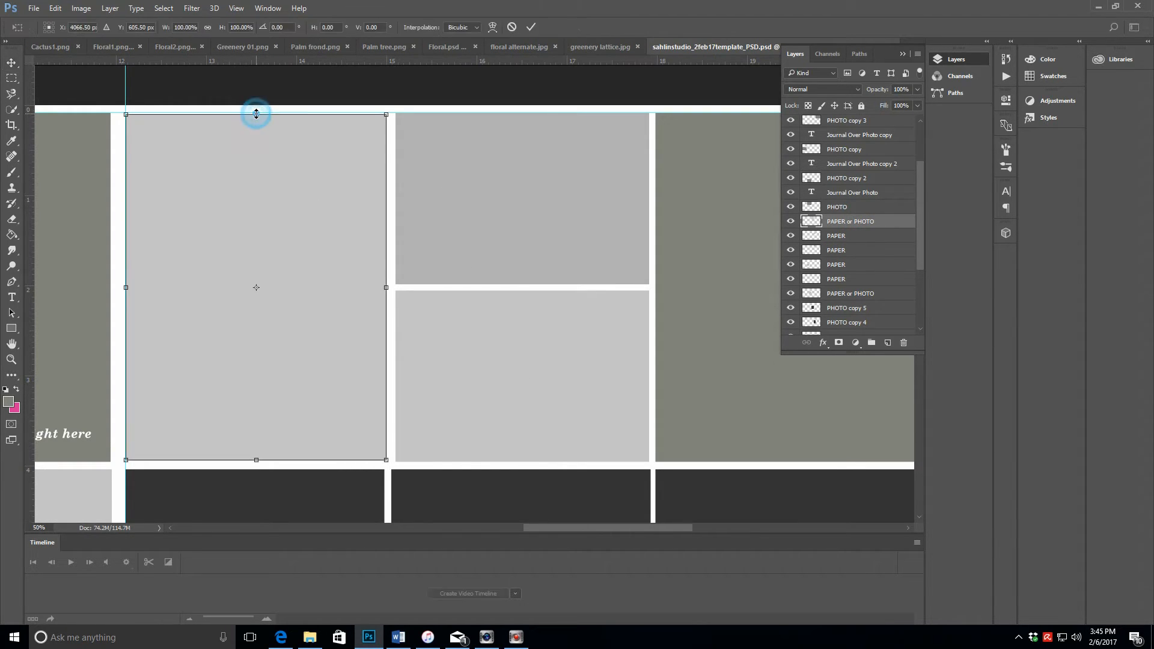
drag(256, 112, 256, 113)
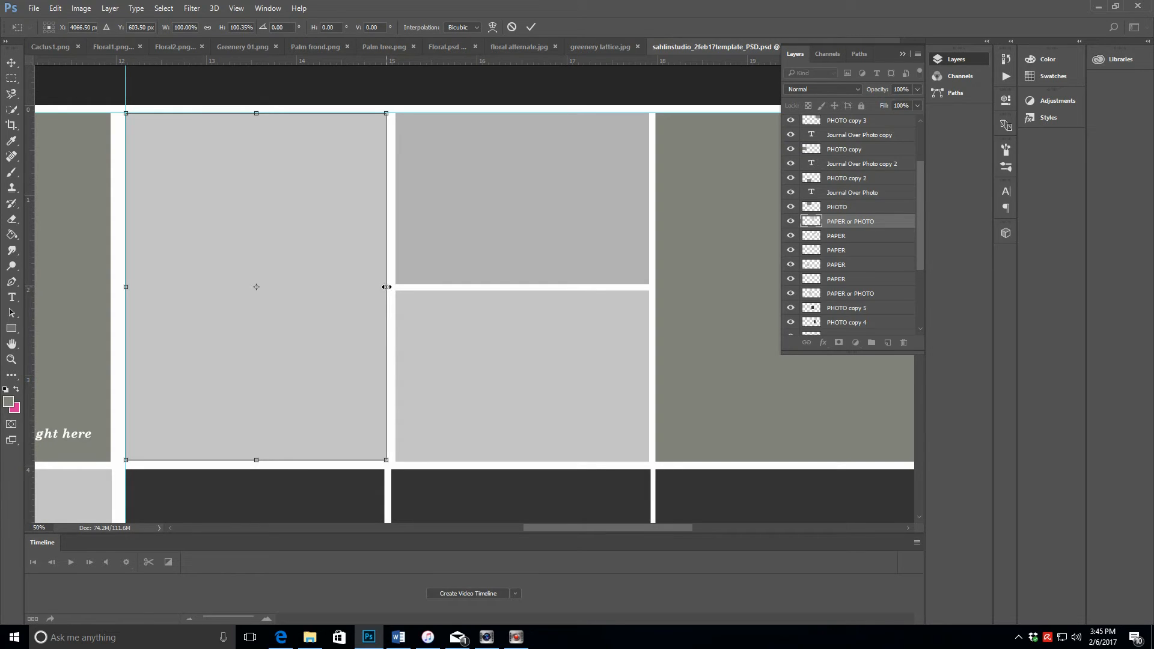
drag(385, 286, 384, 287)
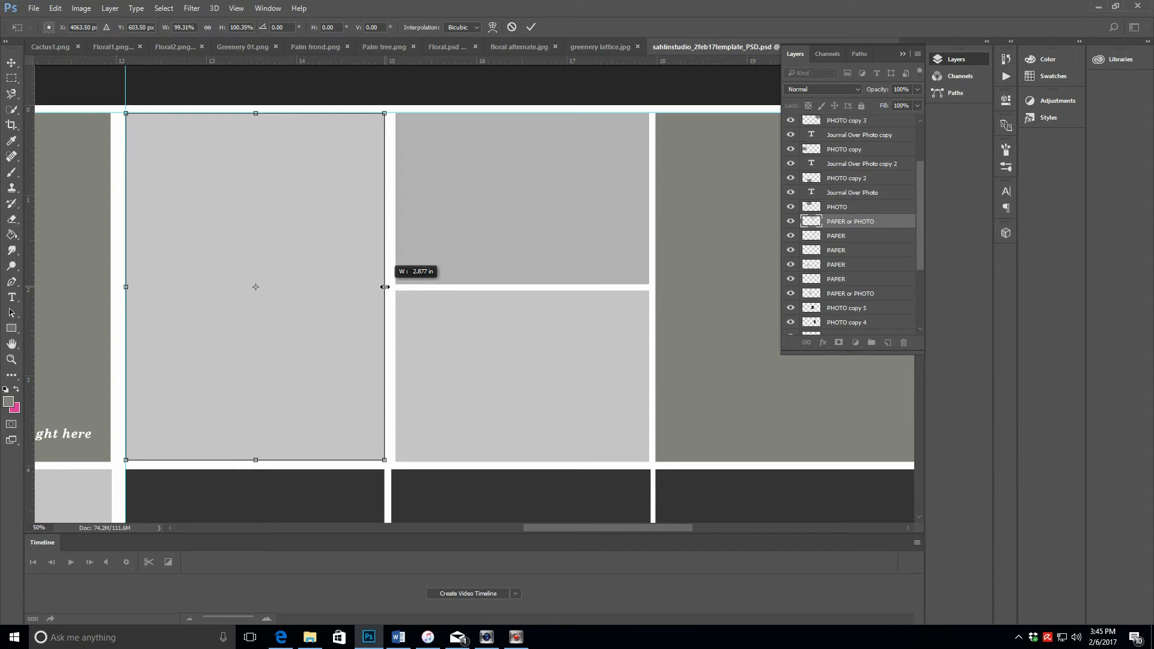
drag(385, 286, 384, 287)
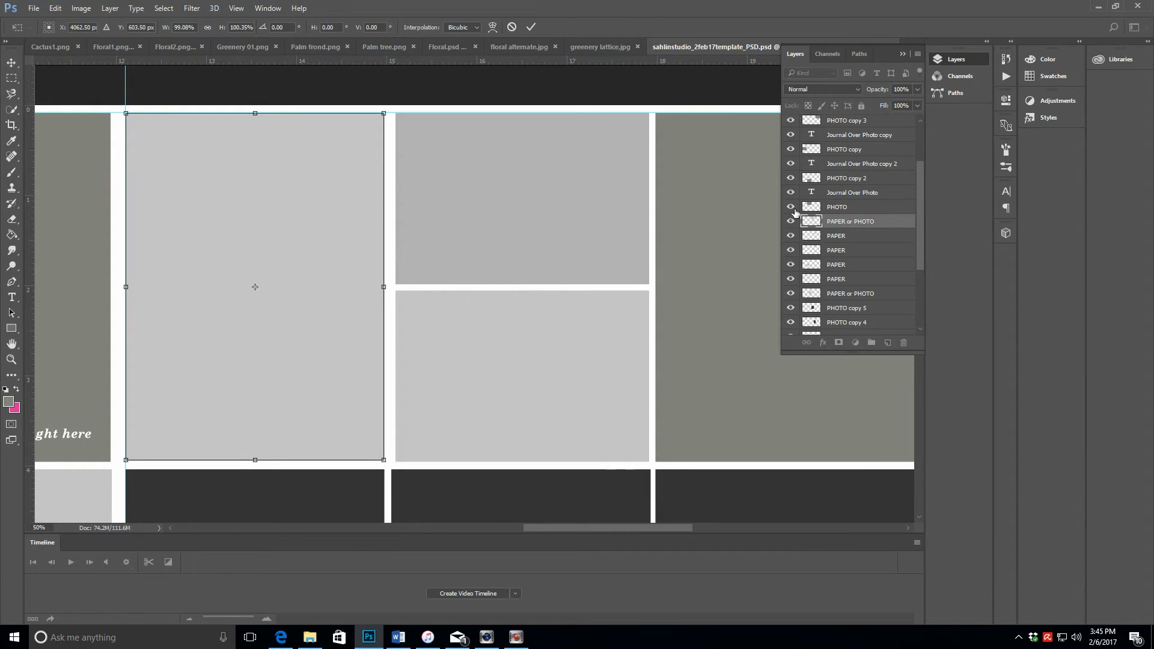
click(531, 29)
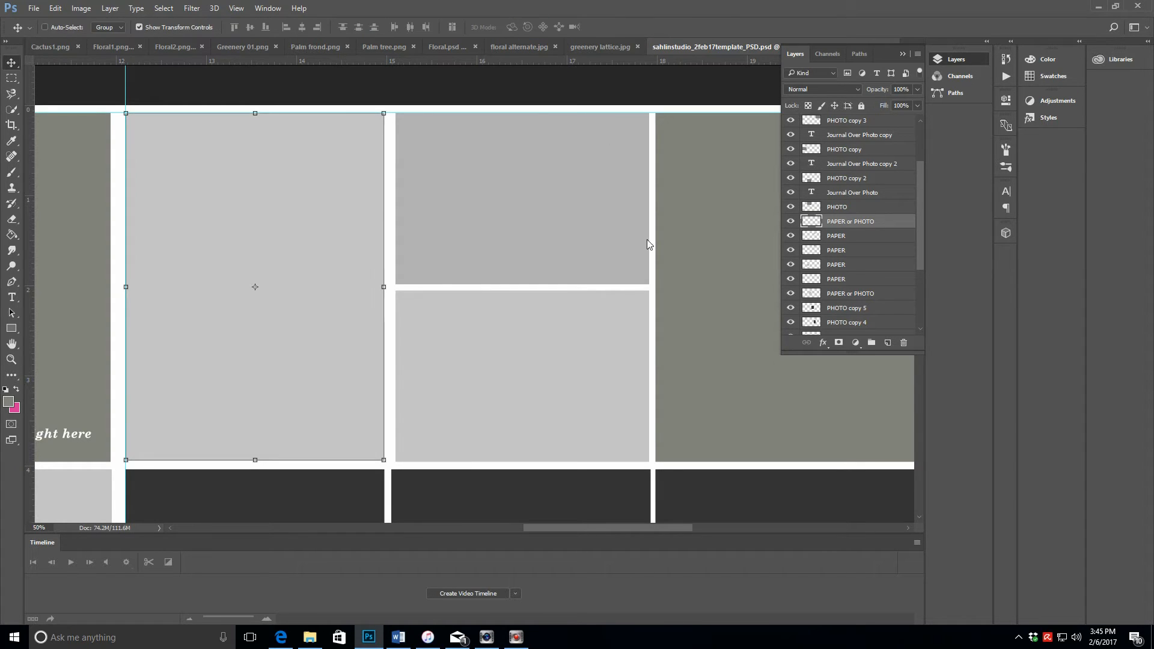
Widen the two stacked PAPER blocks together toward the PAPER or PHOTO block to 101.18% width and apply the transformation
click(875, 240)
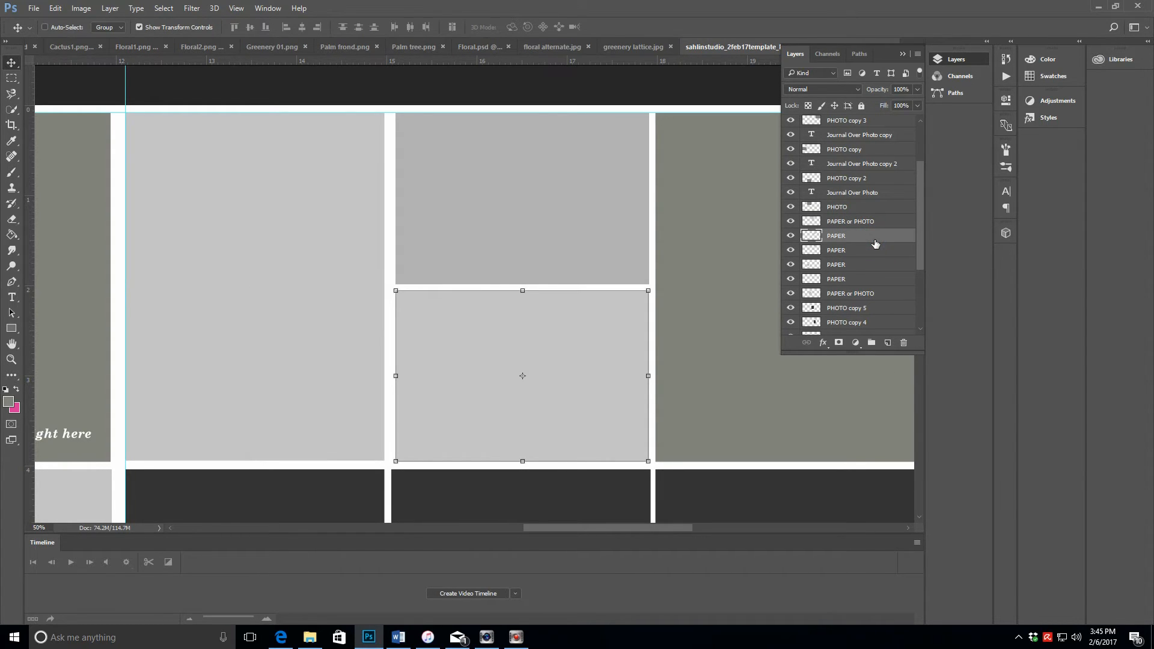
shift+click(876, 255)
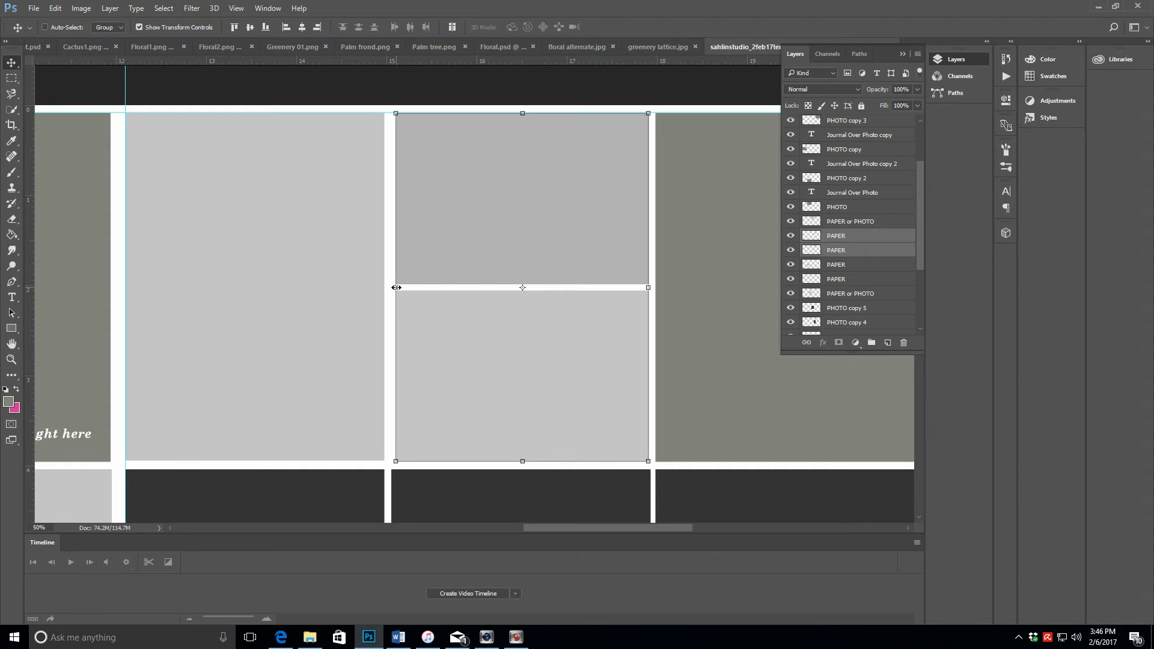
drag(396, 287, 392, 287)
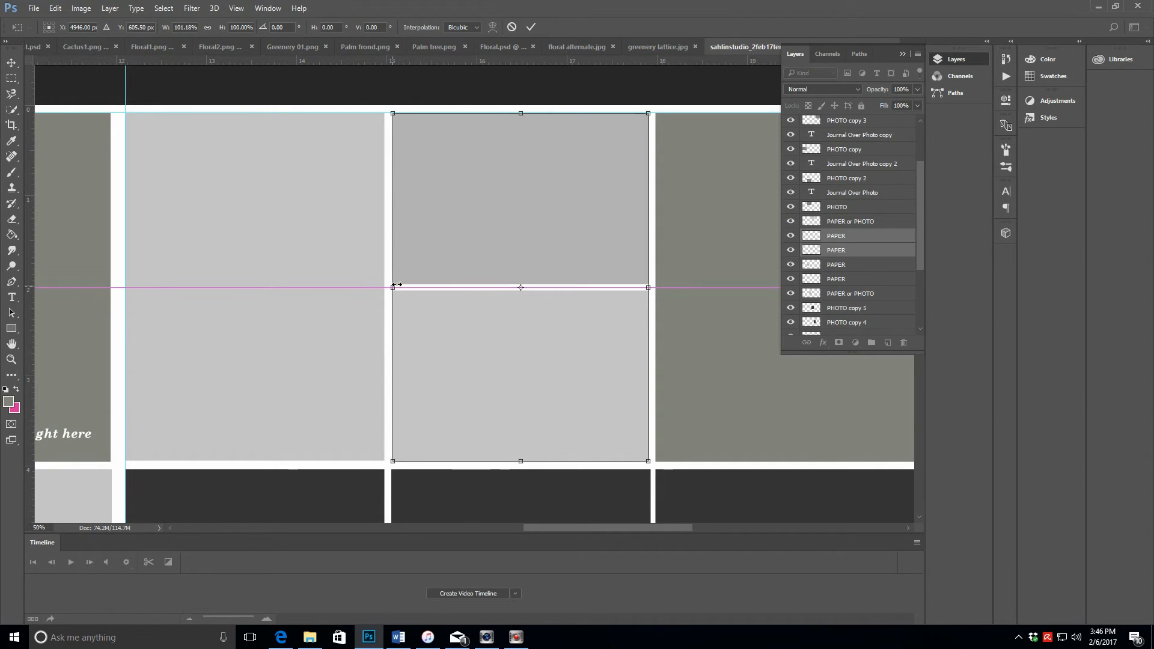
click(532, 27)
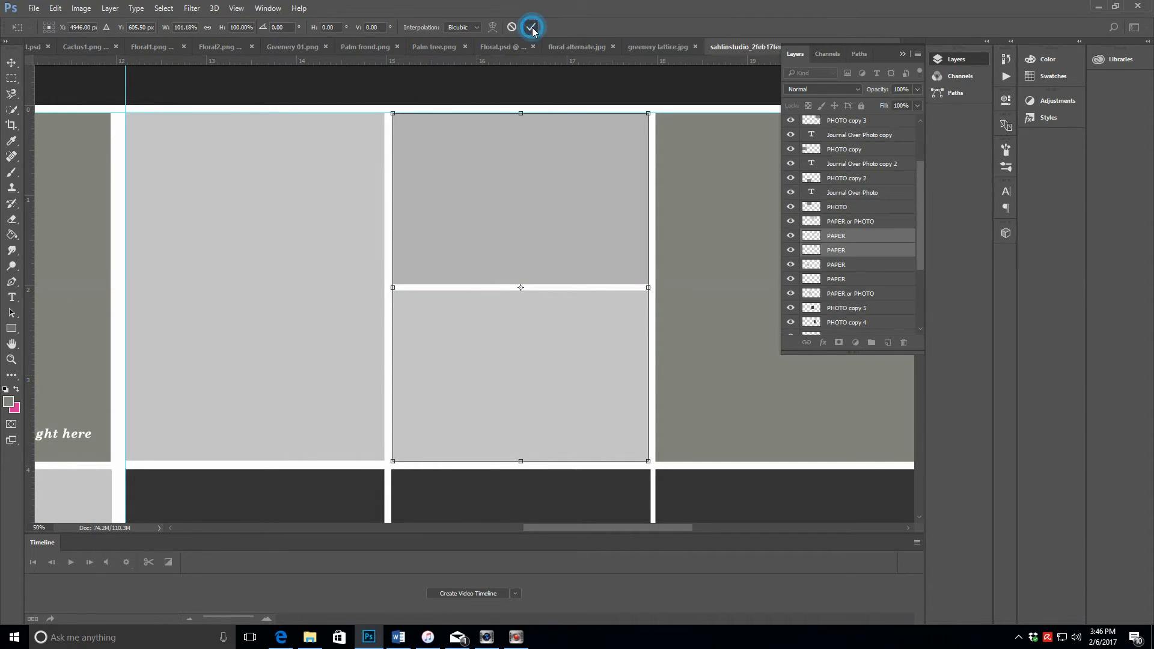
Move the vertical guide to the left edge of the middle dark block and stretch both PAPER blocks to it, at 100.23% width
click(125, 91)
drag(125, 91, 391, 89)
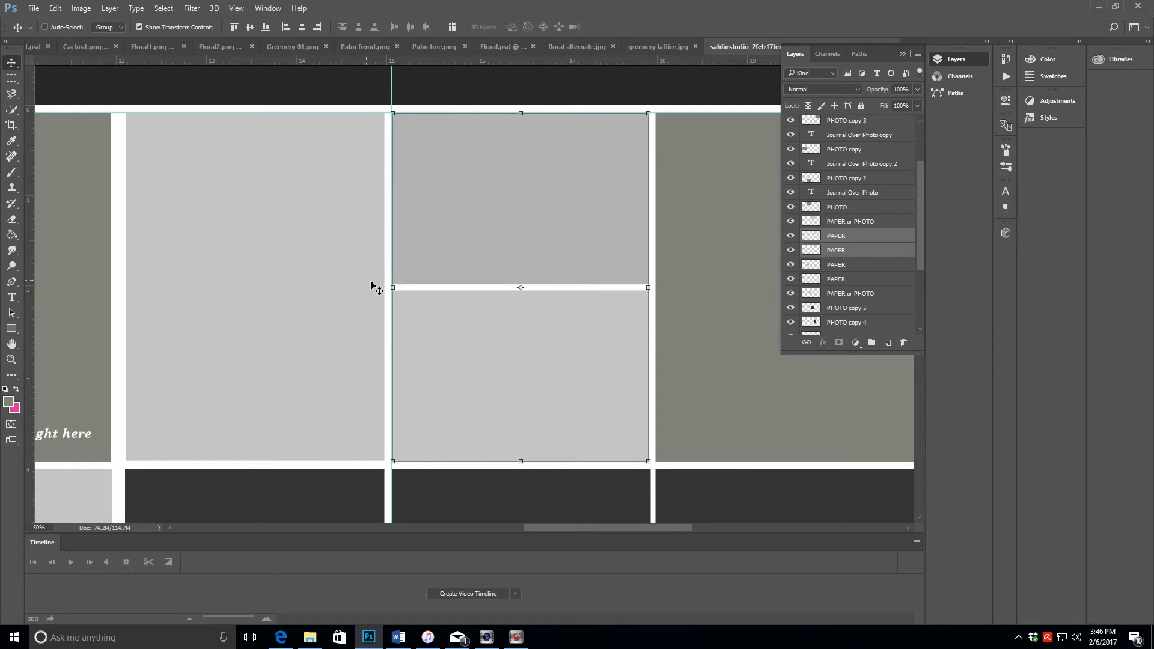
drag(393, 287, 393, 287)
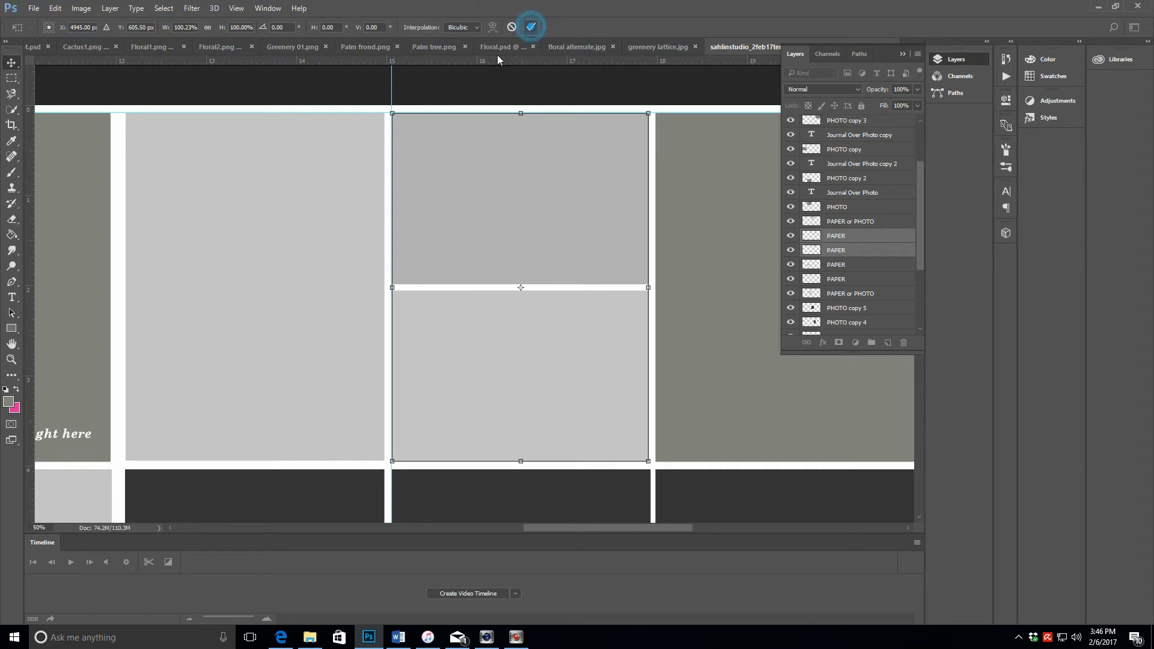
click(531, 27)
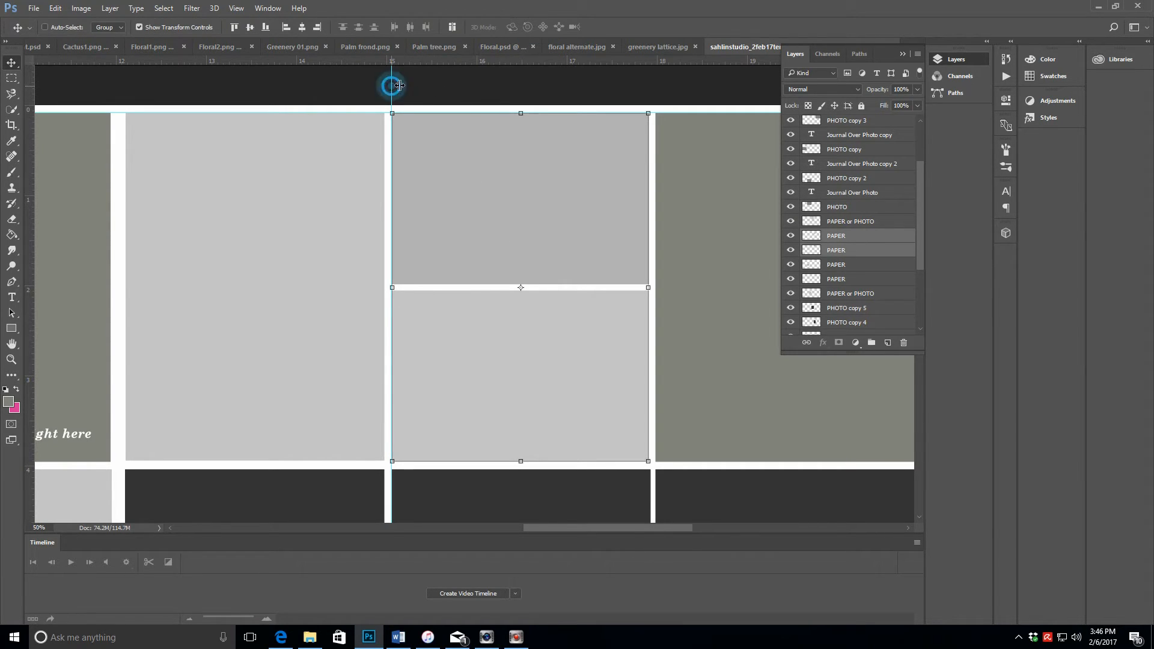
Move the vertical guide to the right edge of the middle dark block, at about 17.93 in, and select PHOTO copy 5
drag(391, 86, 651, 83)
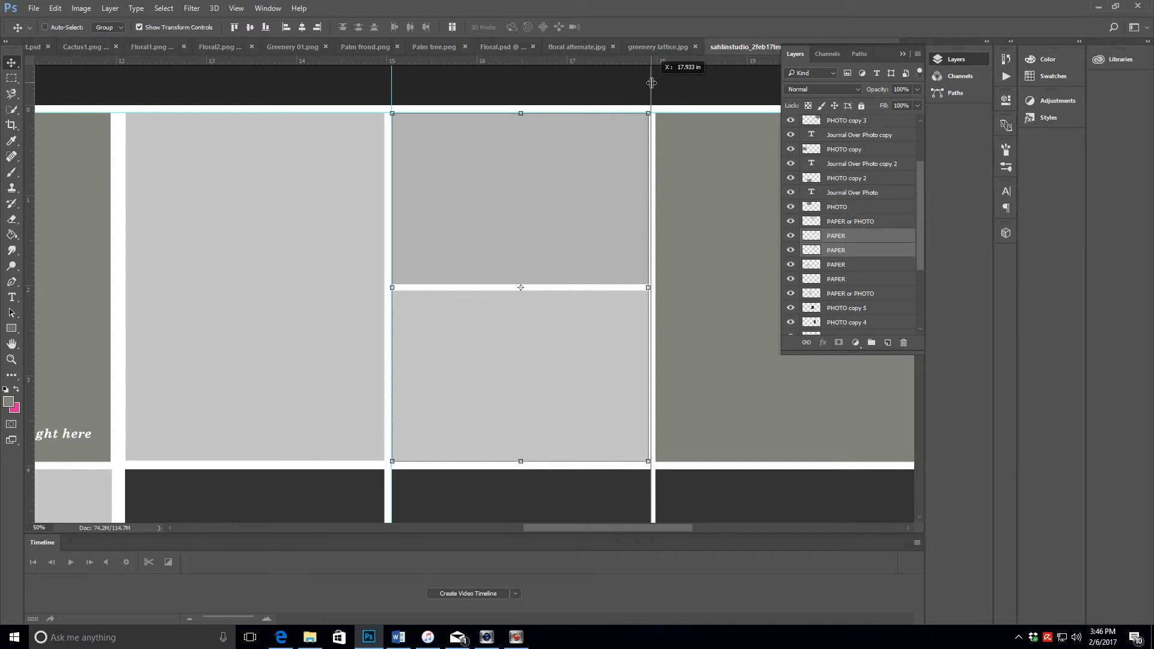
drag(652, 82, 652, 82)
scroll(735, 424, down, 3)
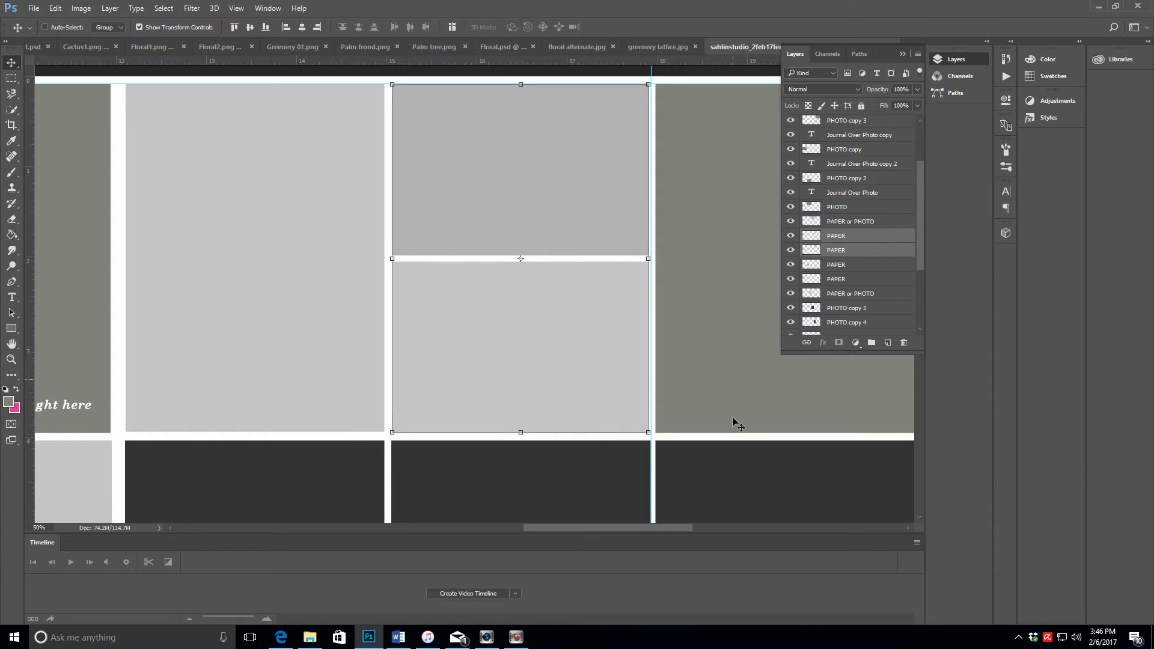
scroll(734, 424, down, 2)
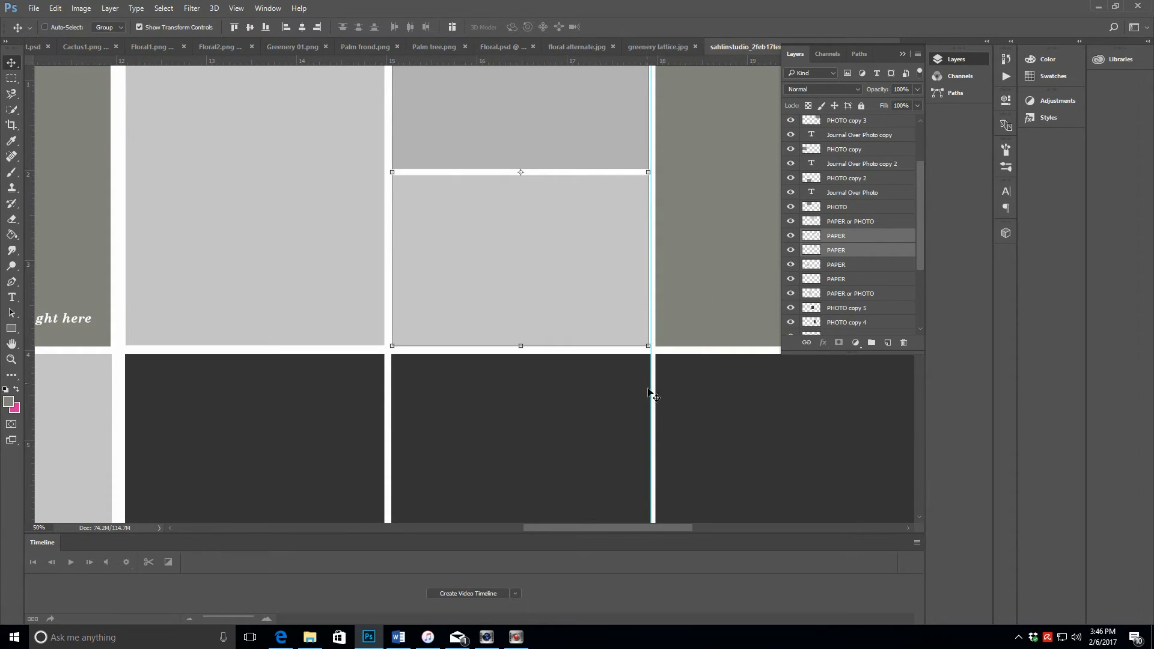
scroll(713, 401, down, 6)
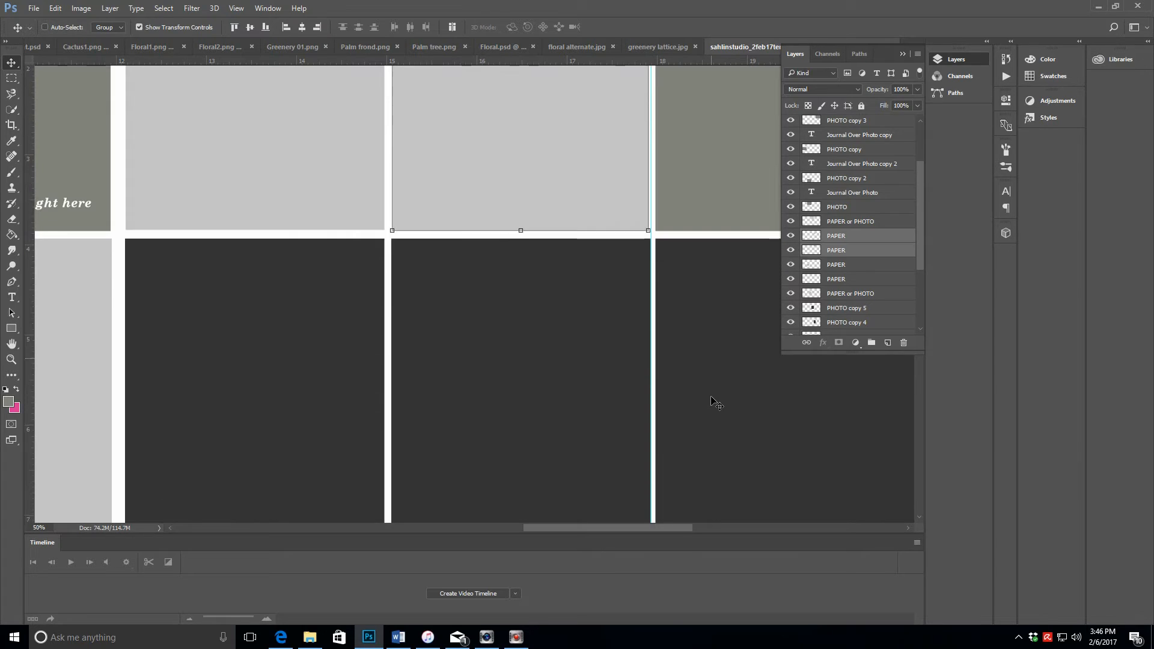
scroll(713, 400, down, 3)
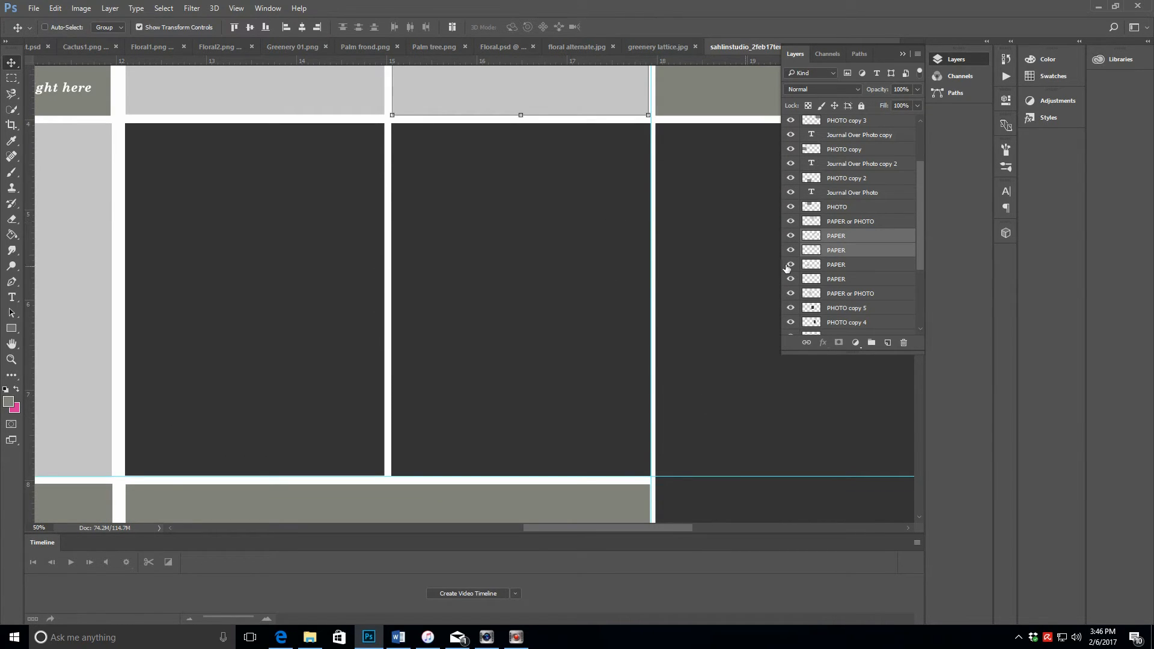
click(876, 313)
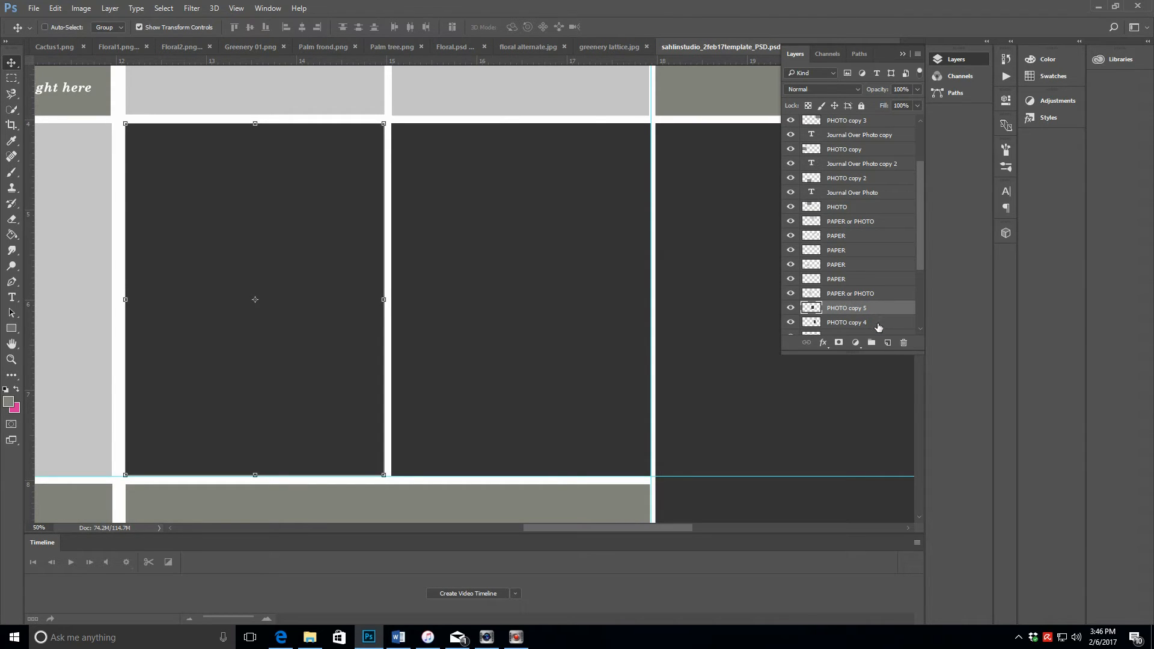
Add PHOTO copy 4 to the PHOTO copy 5 selection, narrow both blocks together to 99.66% width, and apply the transformation
shift+click(879, 323)
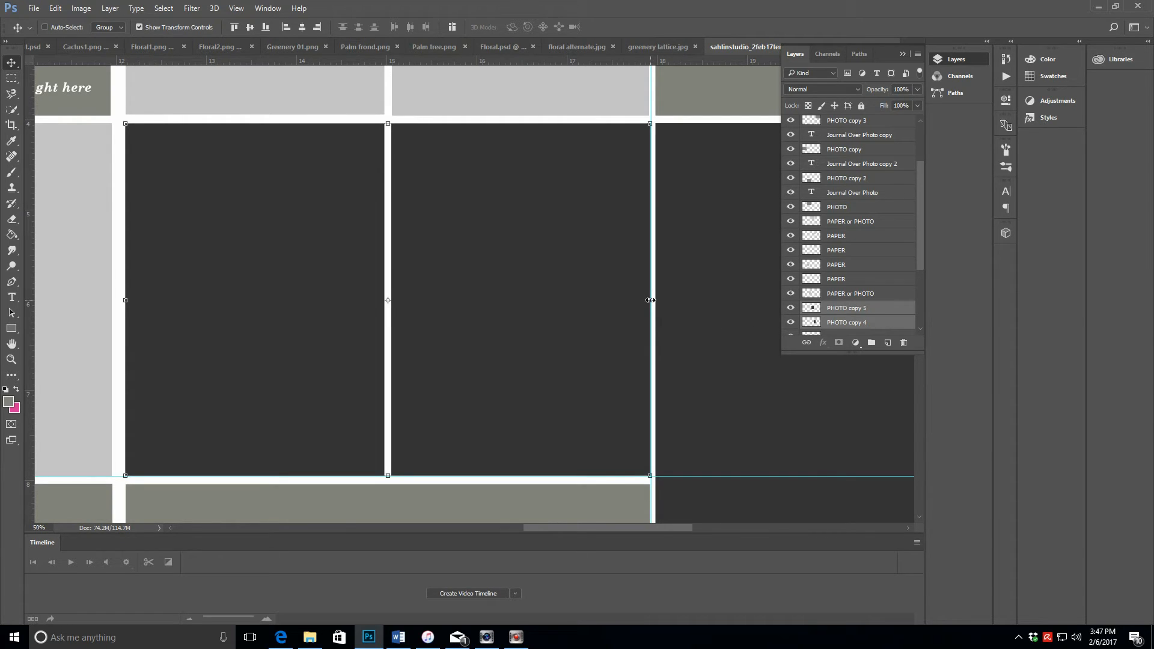
click(651, 300)
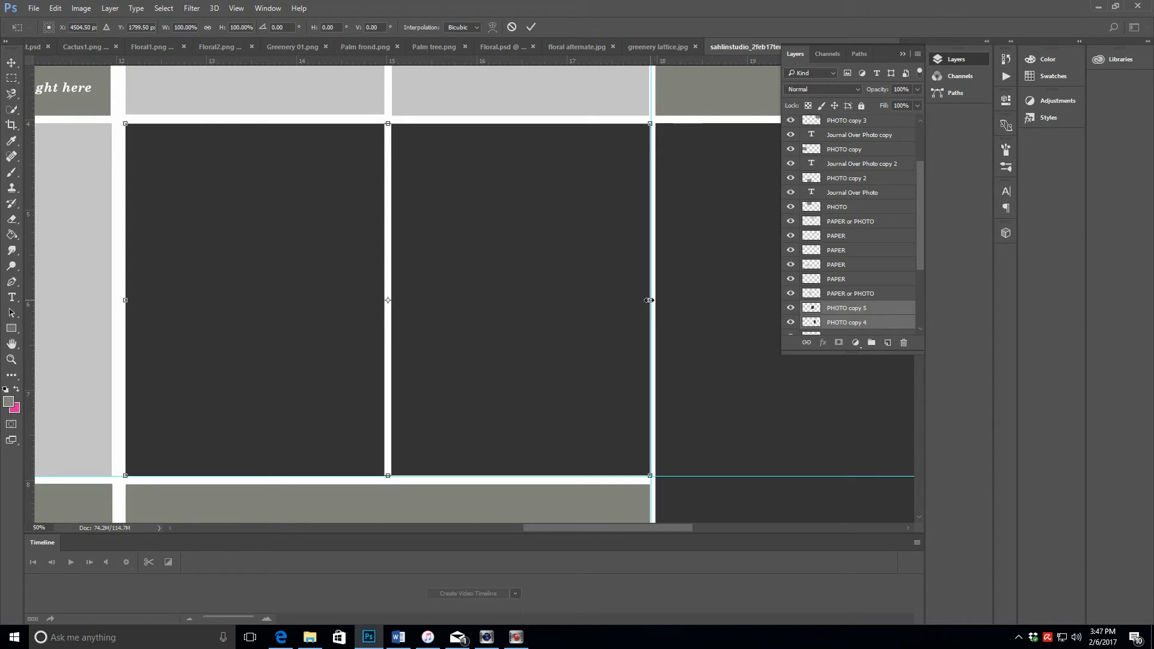
drag(649, 300, 648, 300)
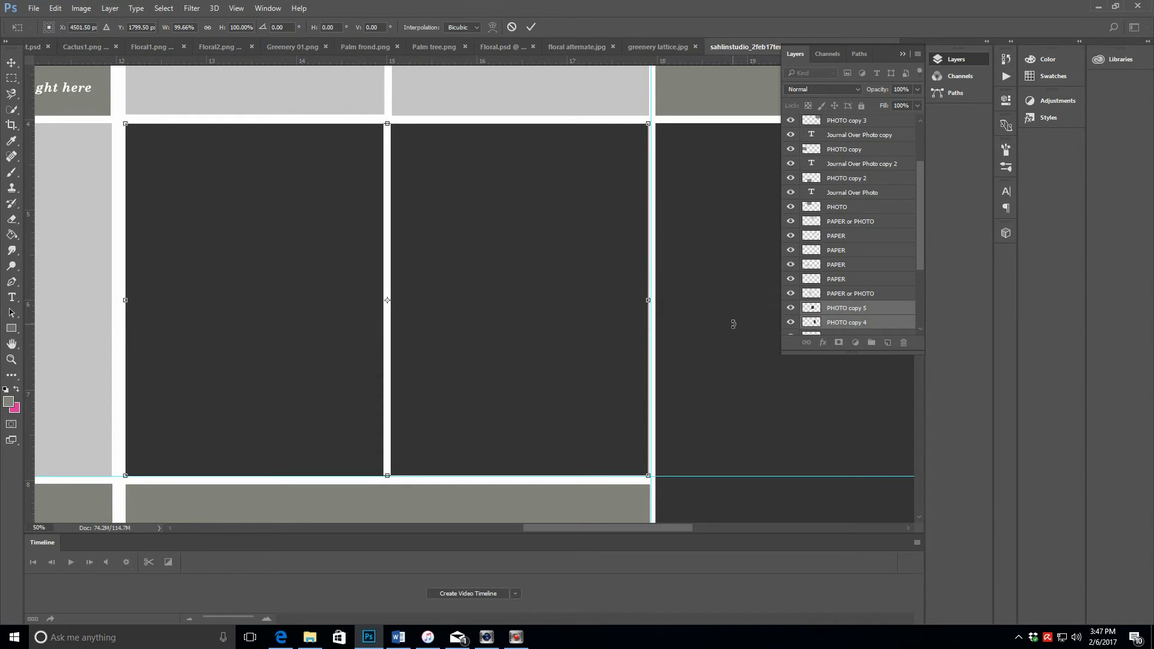
scroll(733, 324, down, 10)
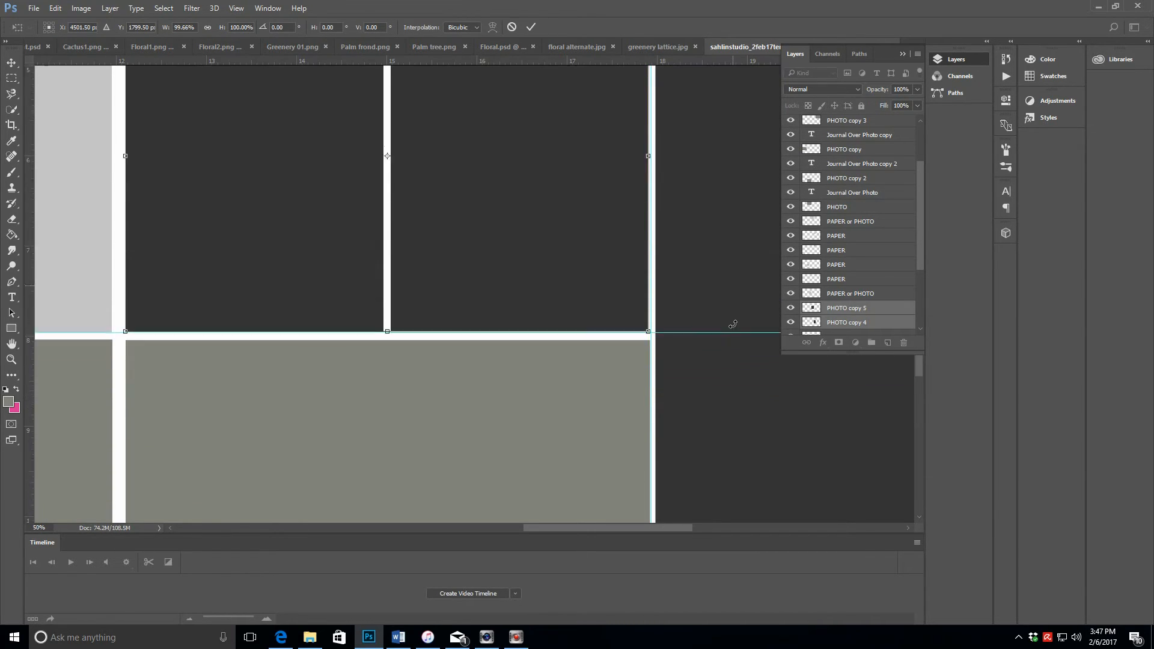
scroll(733, 324, down, 7)
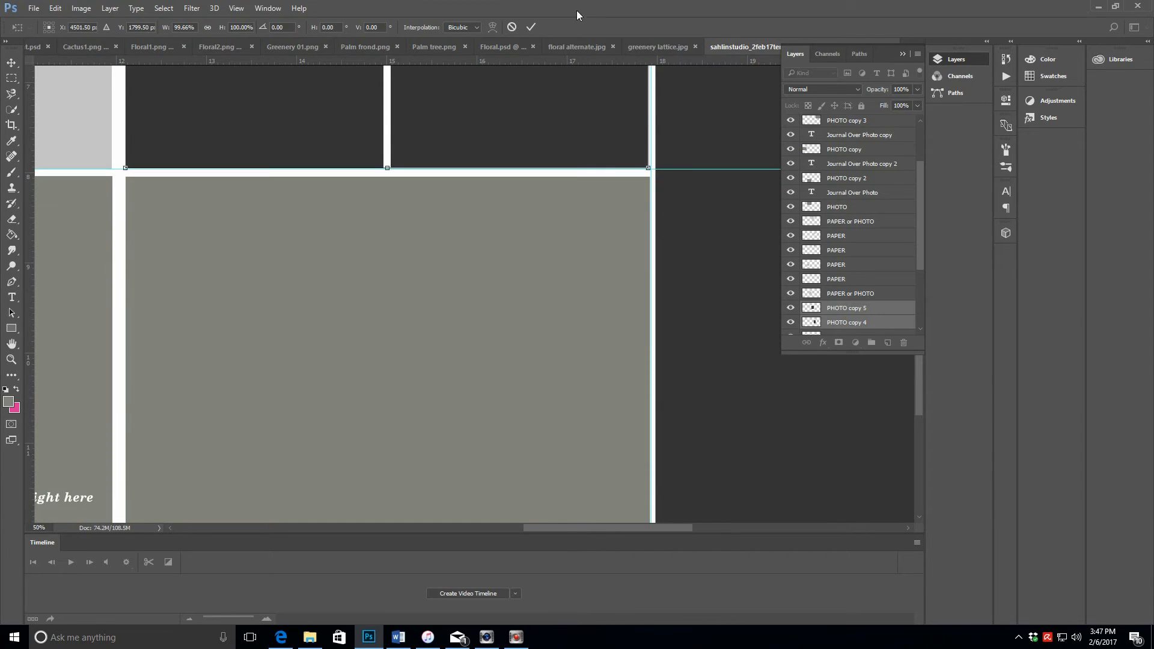
click(530, 27)
Move the vertical guide to the right edge of the two dark photo blocks and select PHOTO copy 2
scroll(773, 400, down, 3)
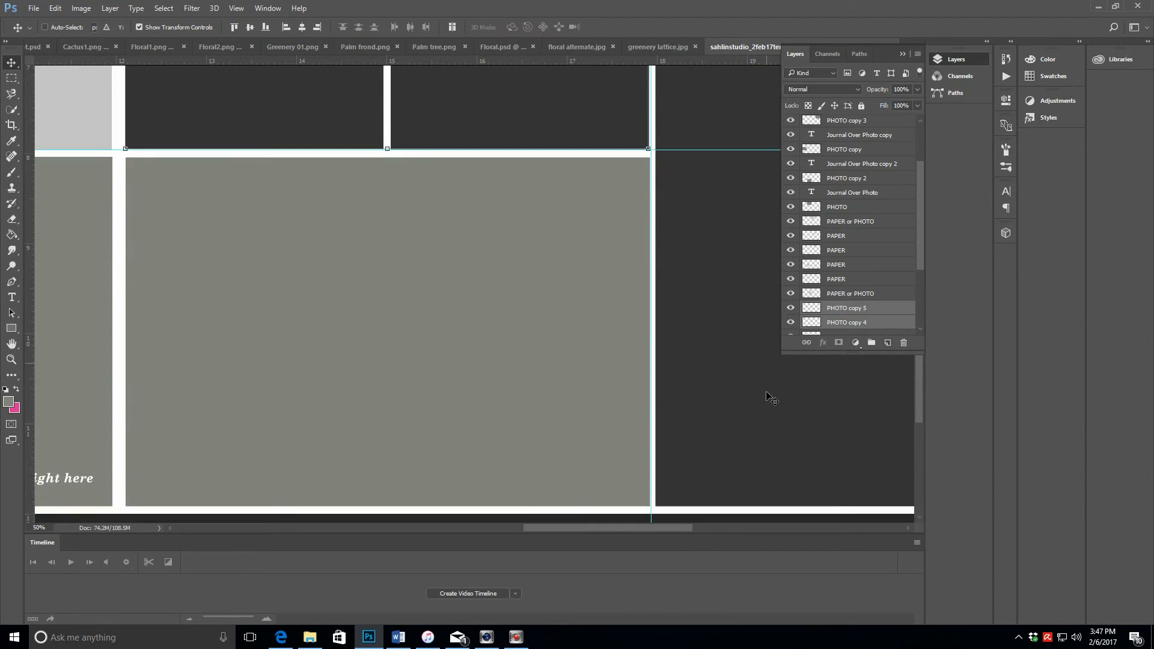
scroll(732, 489, down, 3)
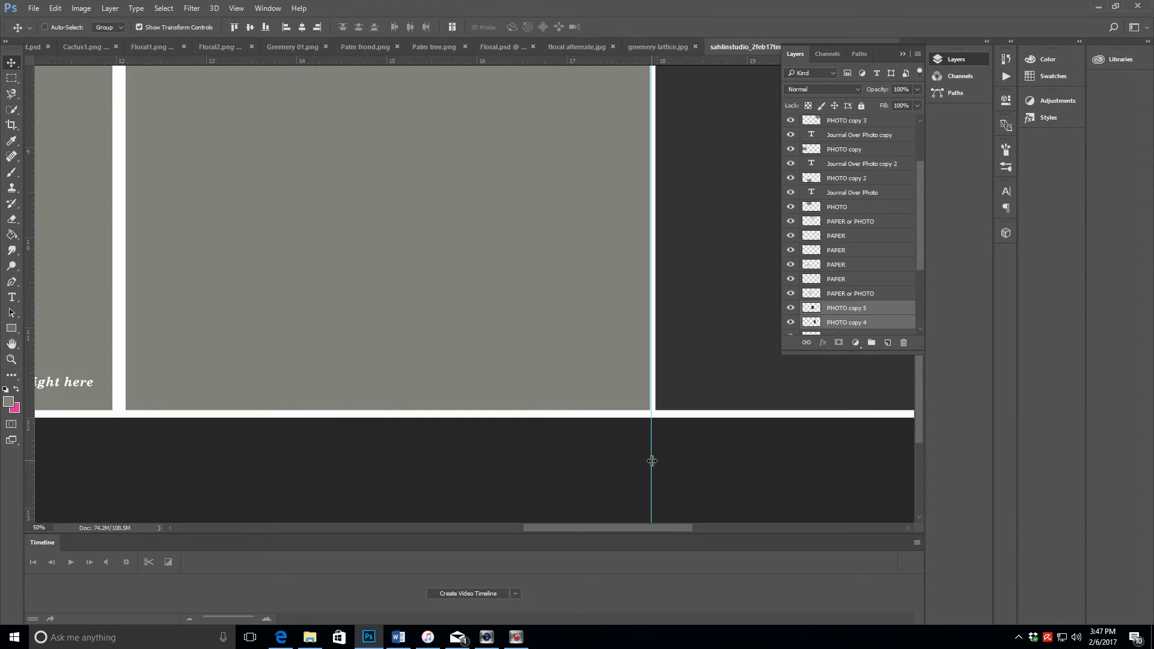
scroll(690, 463, up, 2)
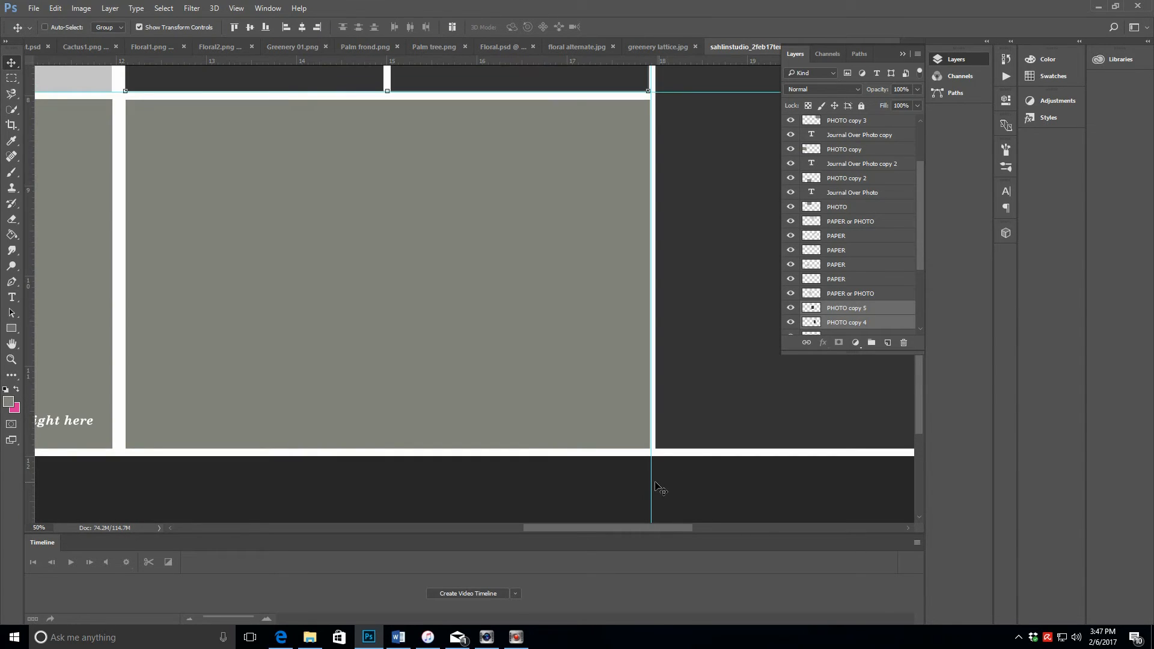
drag(652, 478, 649, 478)
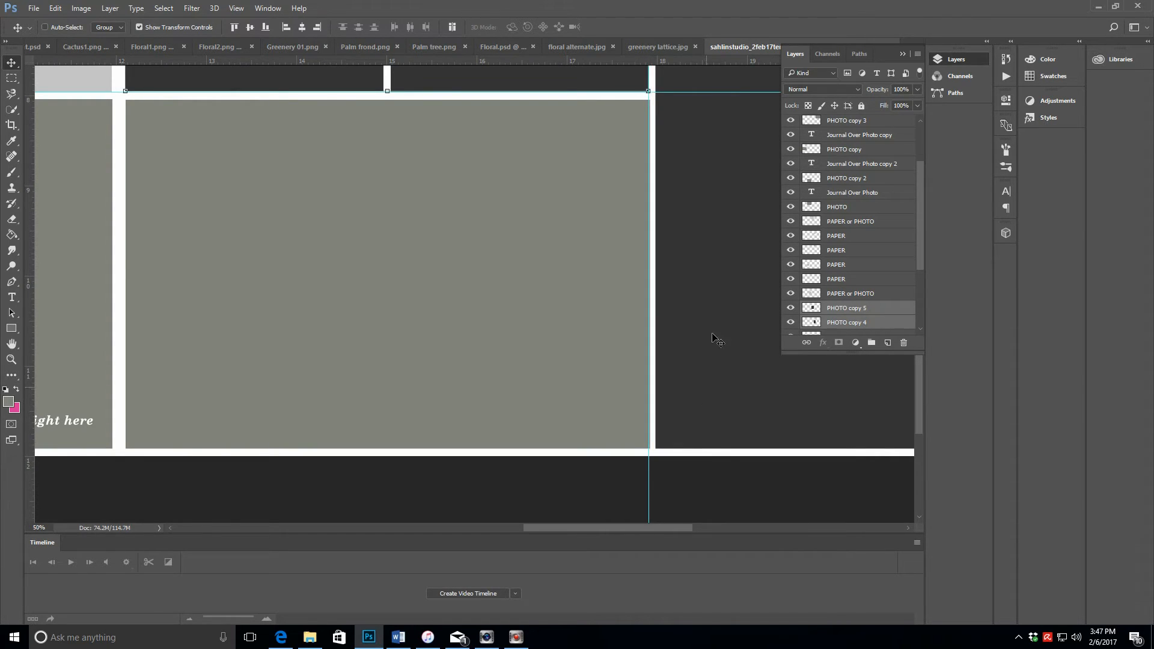
click(871, 180)
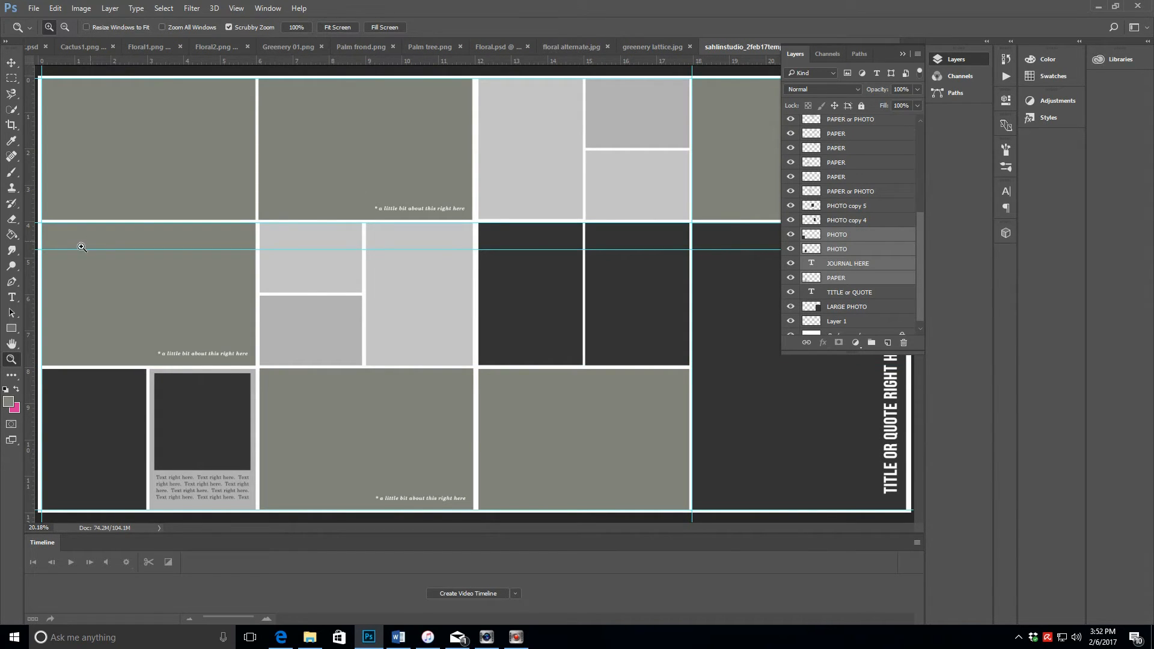
Remove the horizontal guide that crosses the middle row of blocks using the Move tool
click(11, 62)
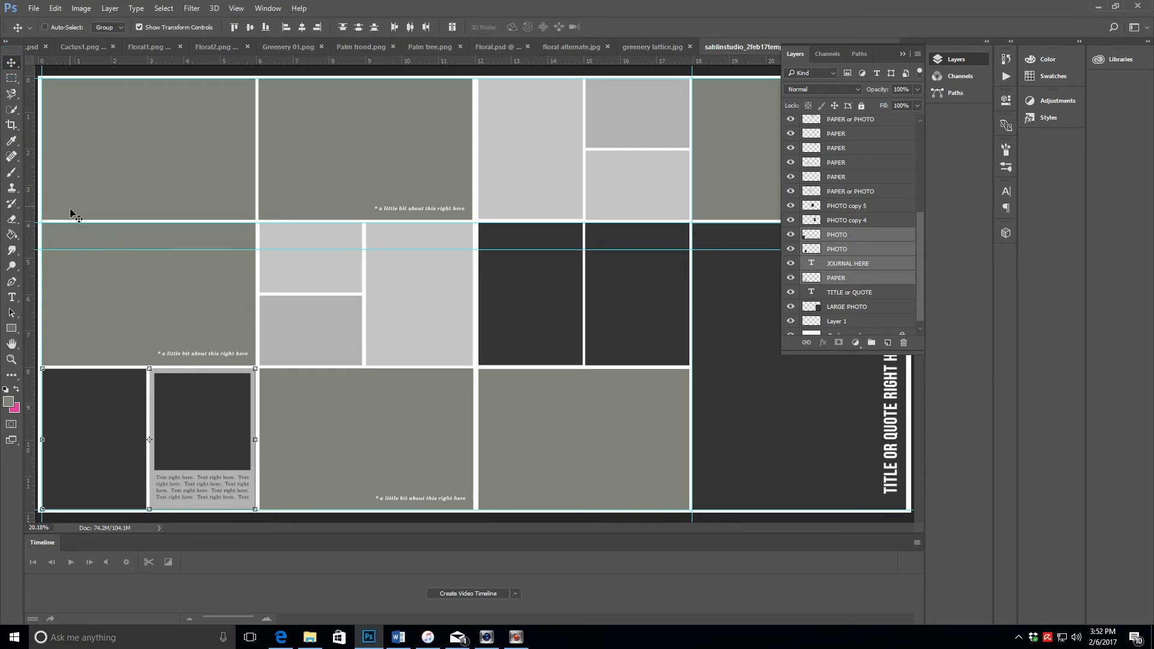
drag(70, 252, 105, 57)
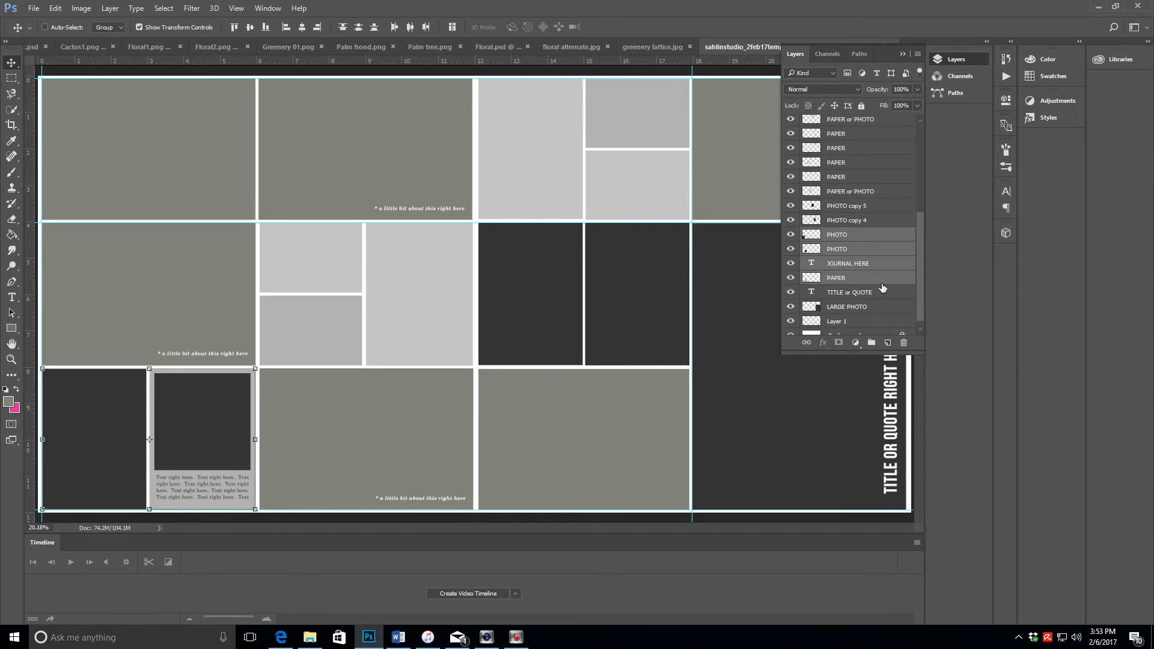
drag(919, 251, 918, 226)
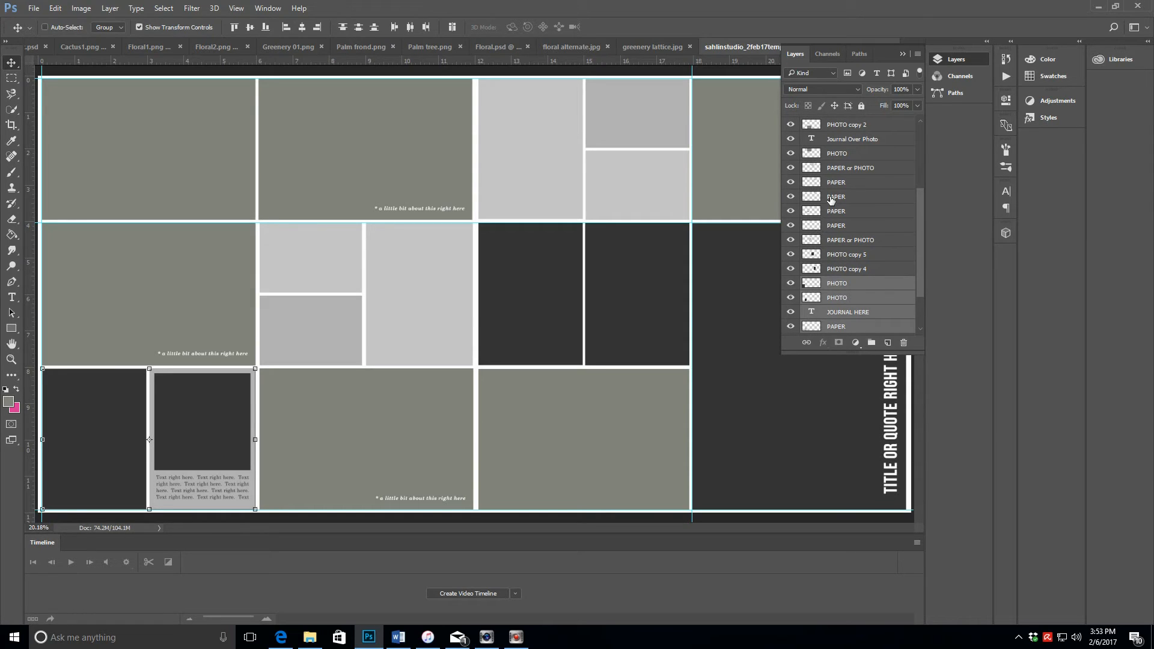
shift+click(827, 155)
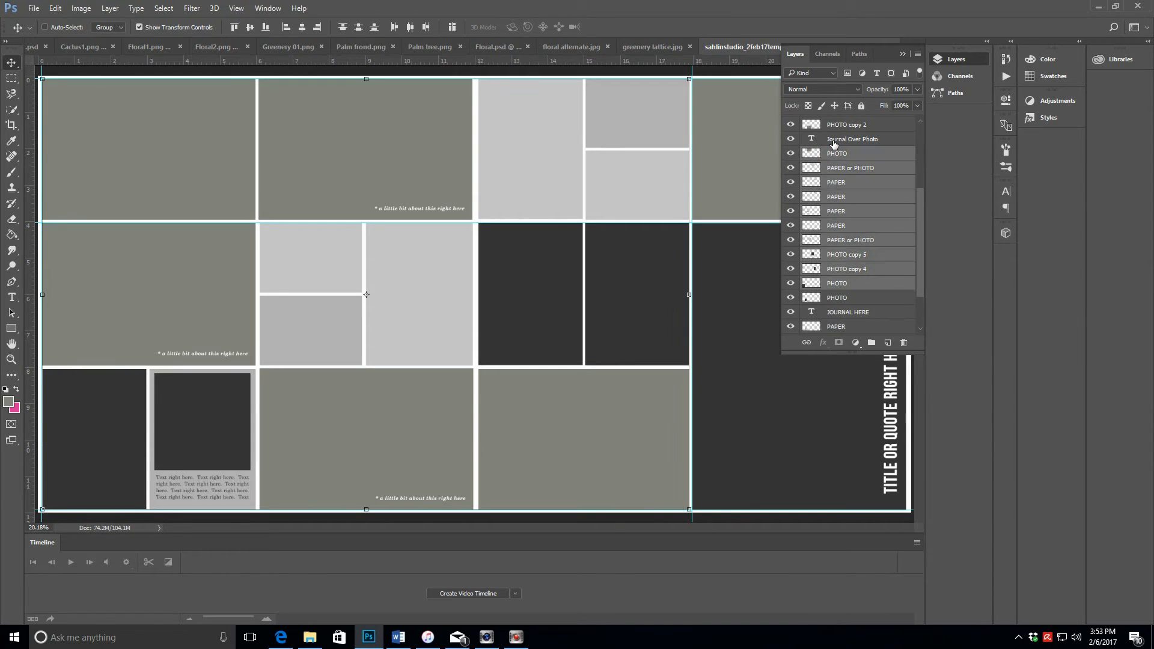
click(832, 299)
drag(919, 219, 922, 243)
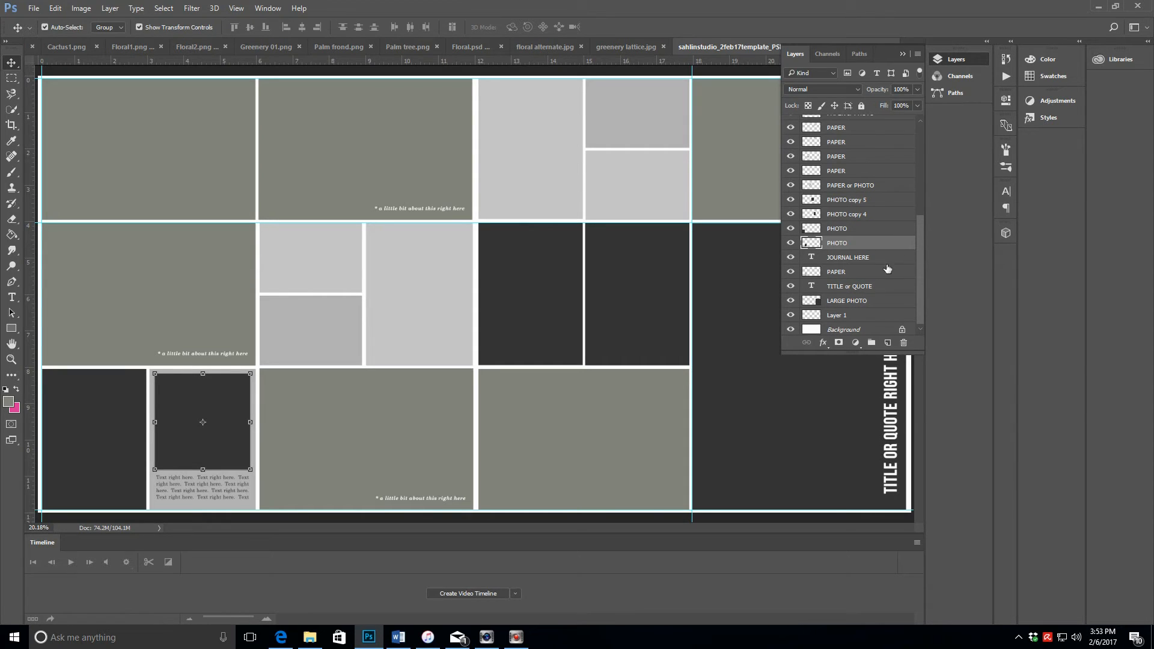
Select the layers of the bottom-left corner blocks together: PAPER, JOURNAL HERE and both PHOTO layers
click(837, 272)
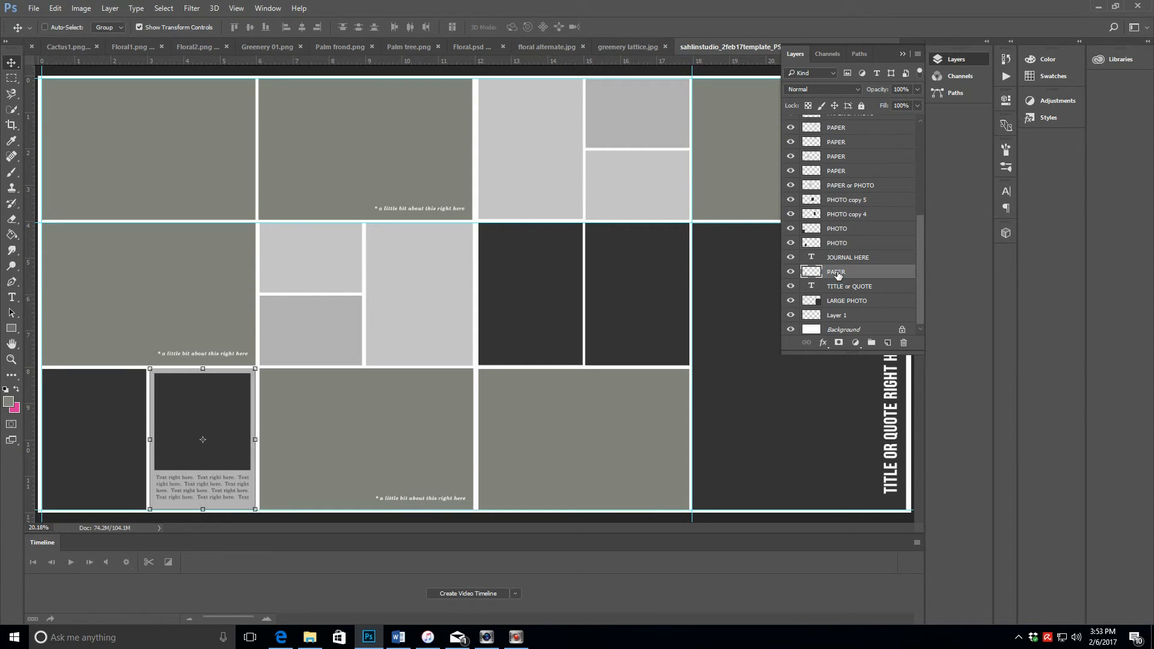
ctrl+click(840, 253)
ctrl+click(838, 243)
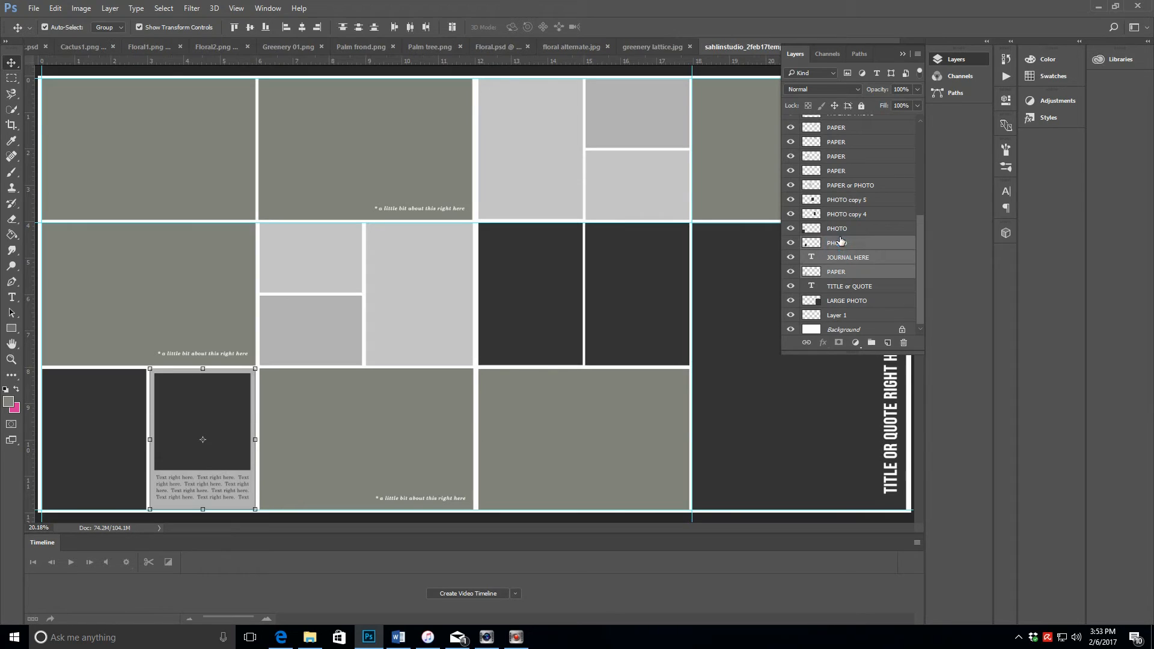
ctrl+click(840, 230)
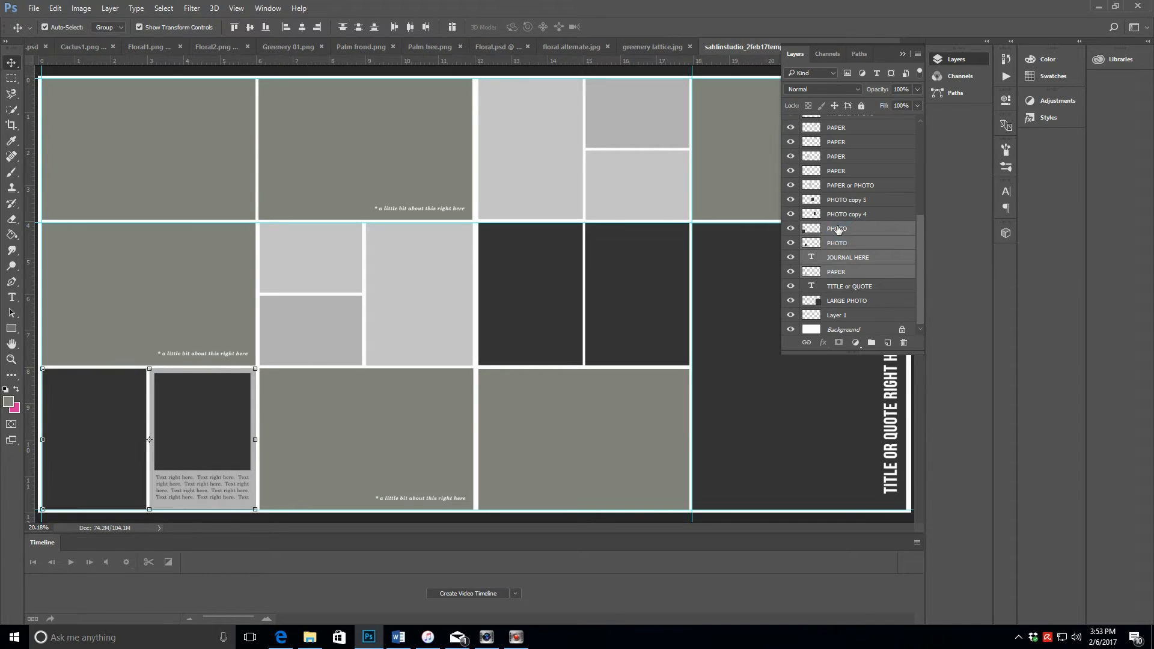
drag(919, 232, 925, 189)
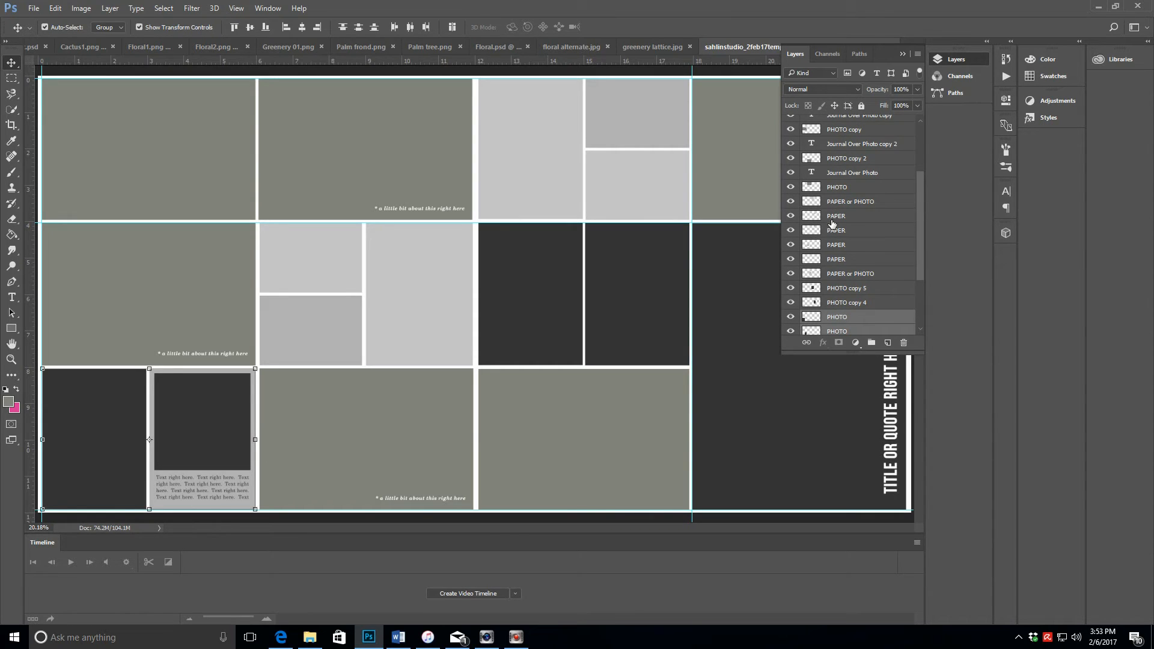
click(832, 222)
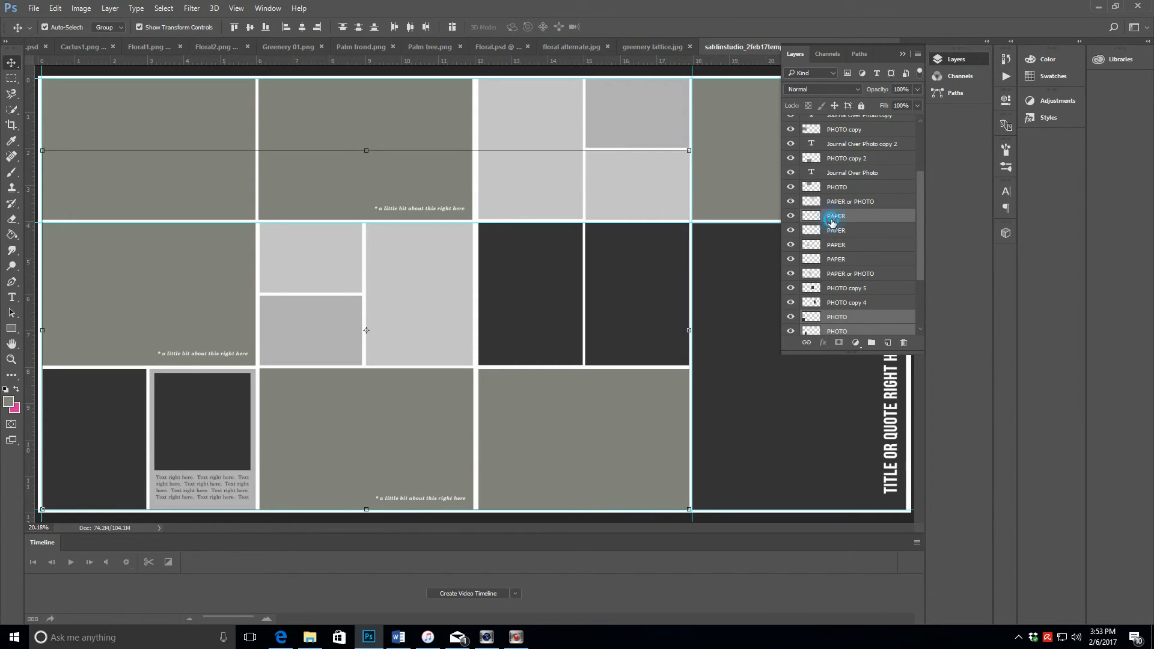
ctrl+click(832, 220)
ctrl+click(834, 203)
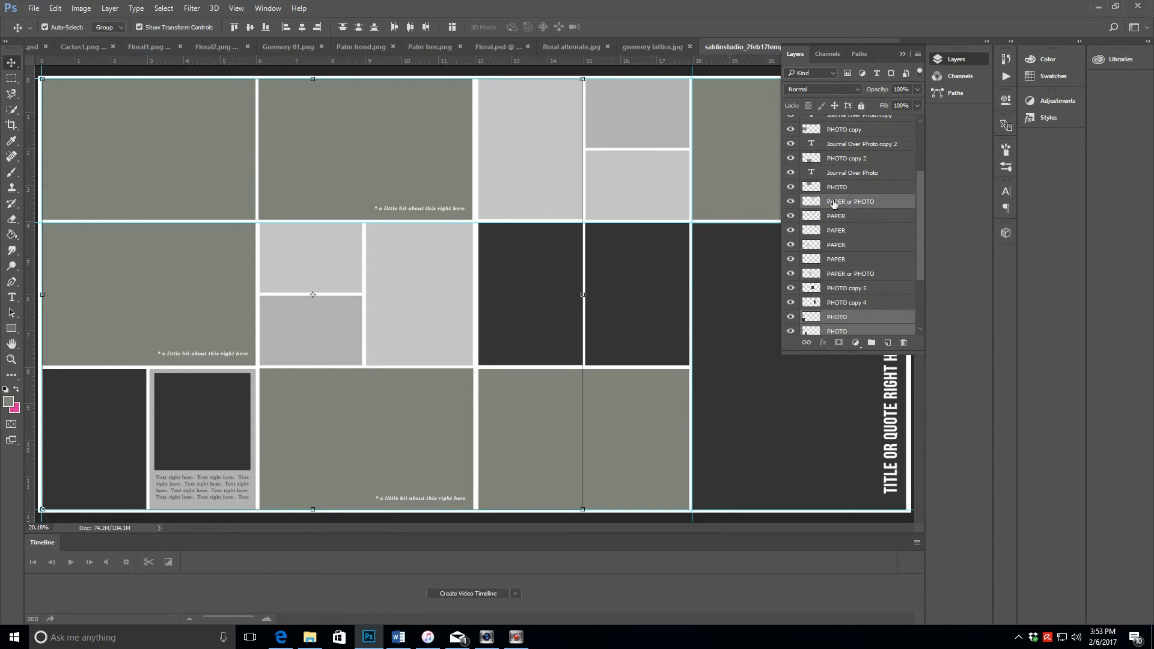
ctrl+click(834, 204)
Add PHOTO, Journal Over Photo, PHOTO copy 2, Journal Over Photo copy 2 and PHOTO copy to the layer selection
ctrl+click(843, 188)
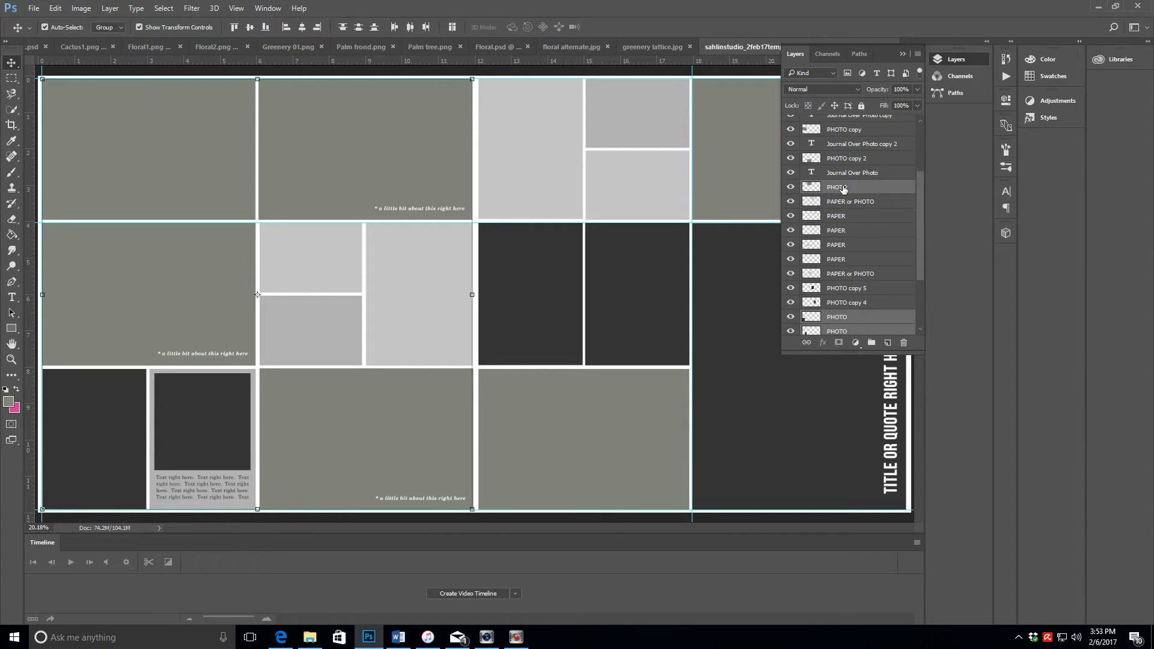
drag(844, 188, 847, 162)
ctrl+click(847, 161)
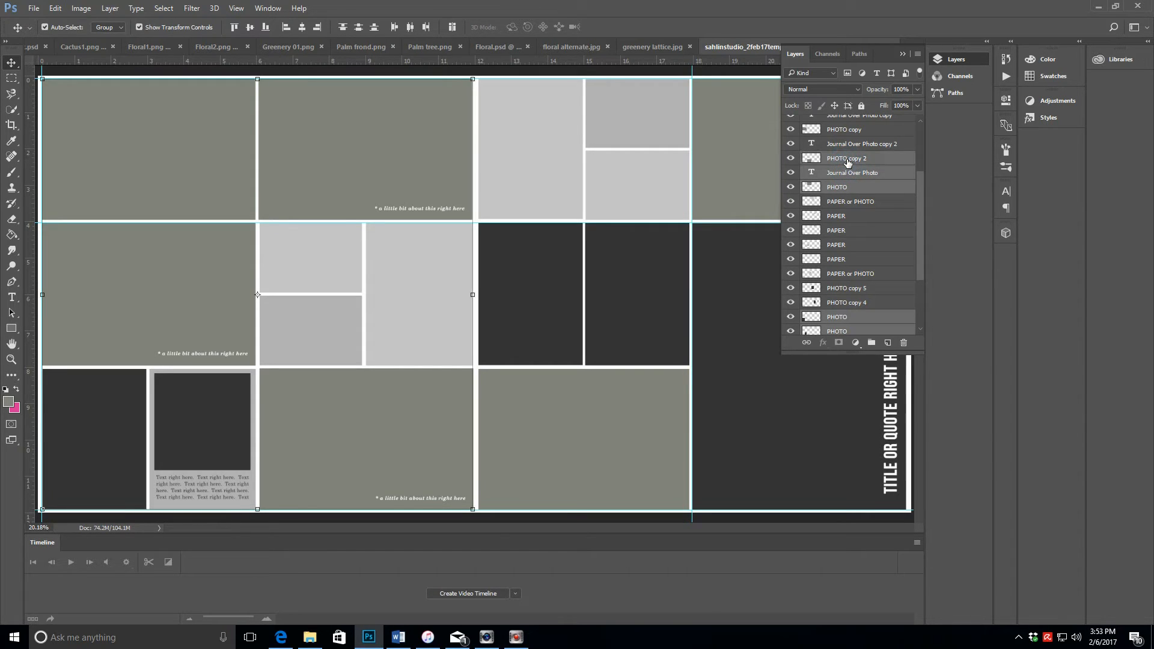
ctrl+click(850, 146)
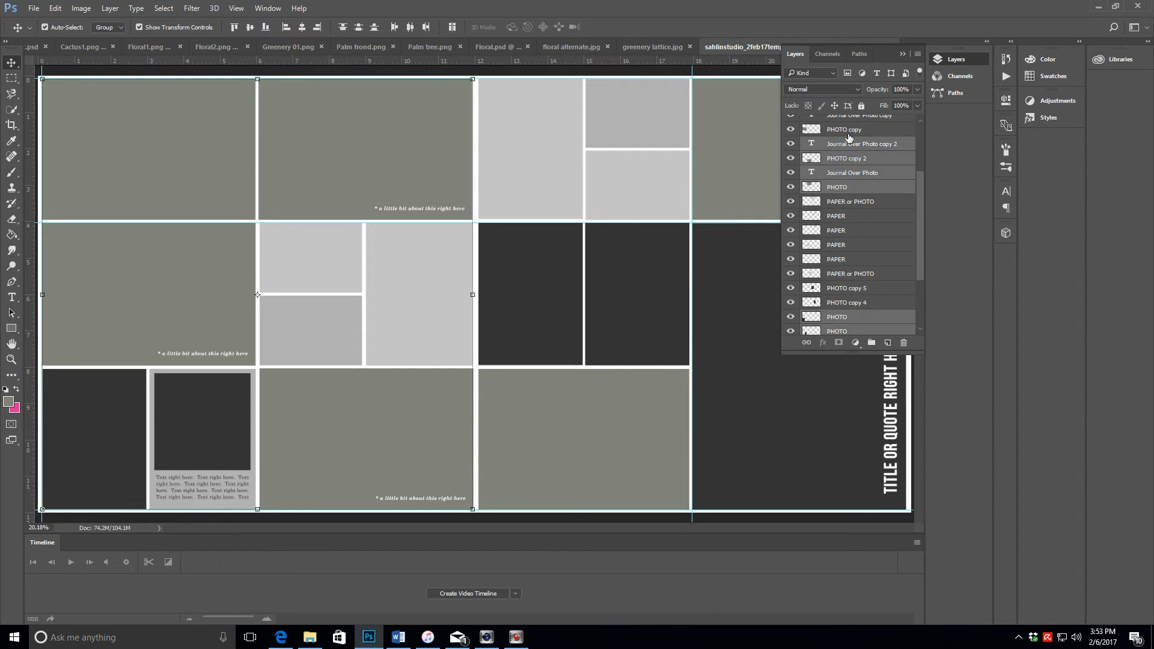
ctrl+click(848, 130)
Extend the layer selection with Journal Over Photo copy, PHOTO copy 7 and Journal Over Photo copy 3
drag(922, 191, 923, 158)
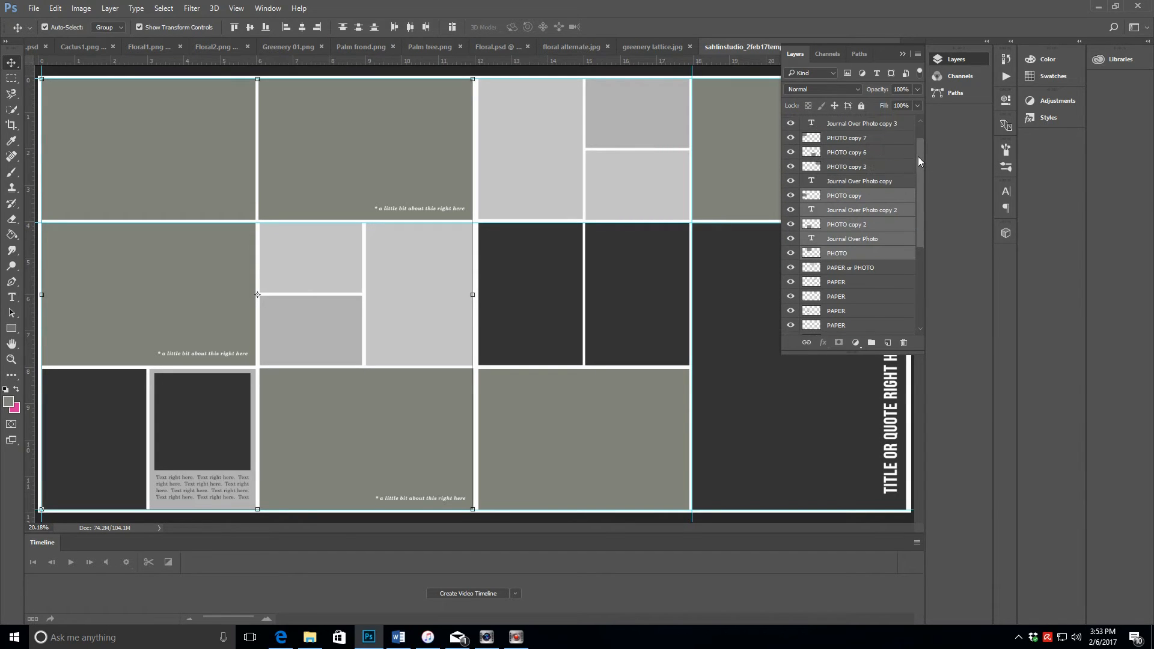
ctrl+click(847, 182)
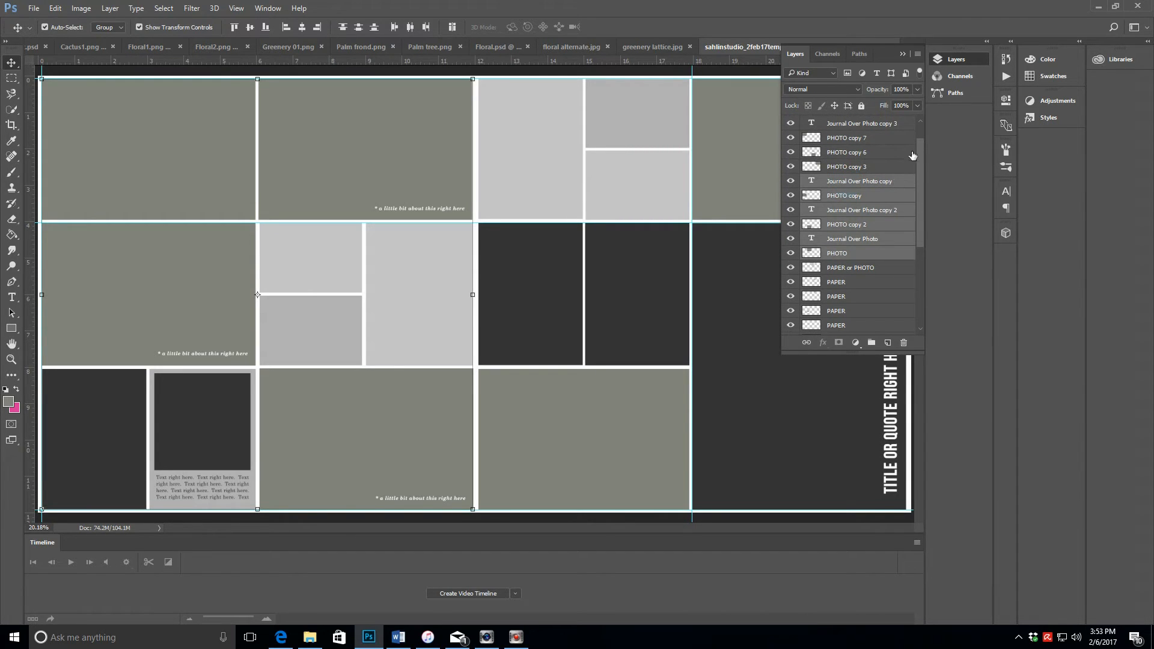
scroll(920, 160, up, 2)
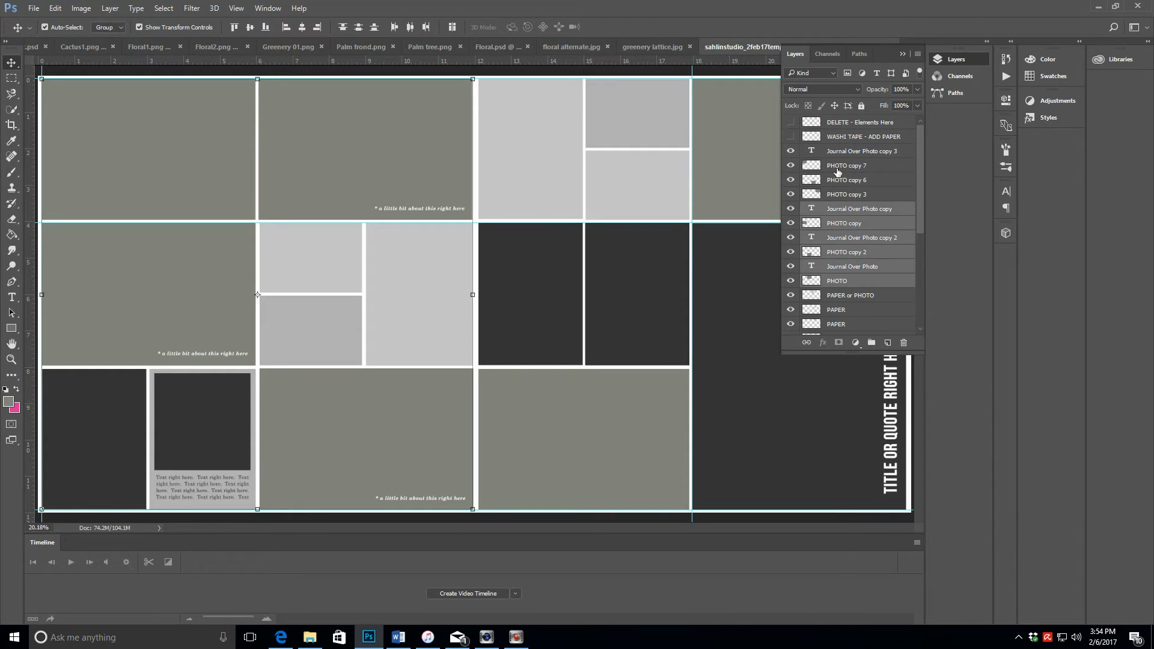
ctrl+click(837, 170)
ctrl+click(843, 156)
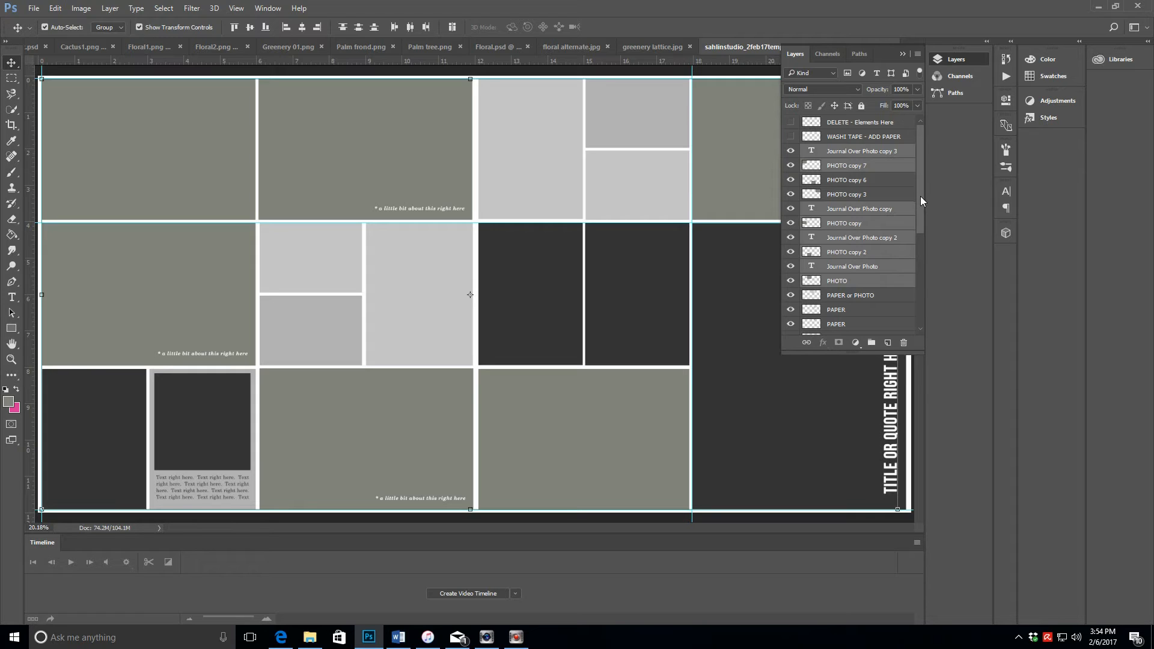
drag(921, 197, 924, 300)
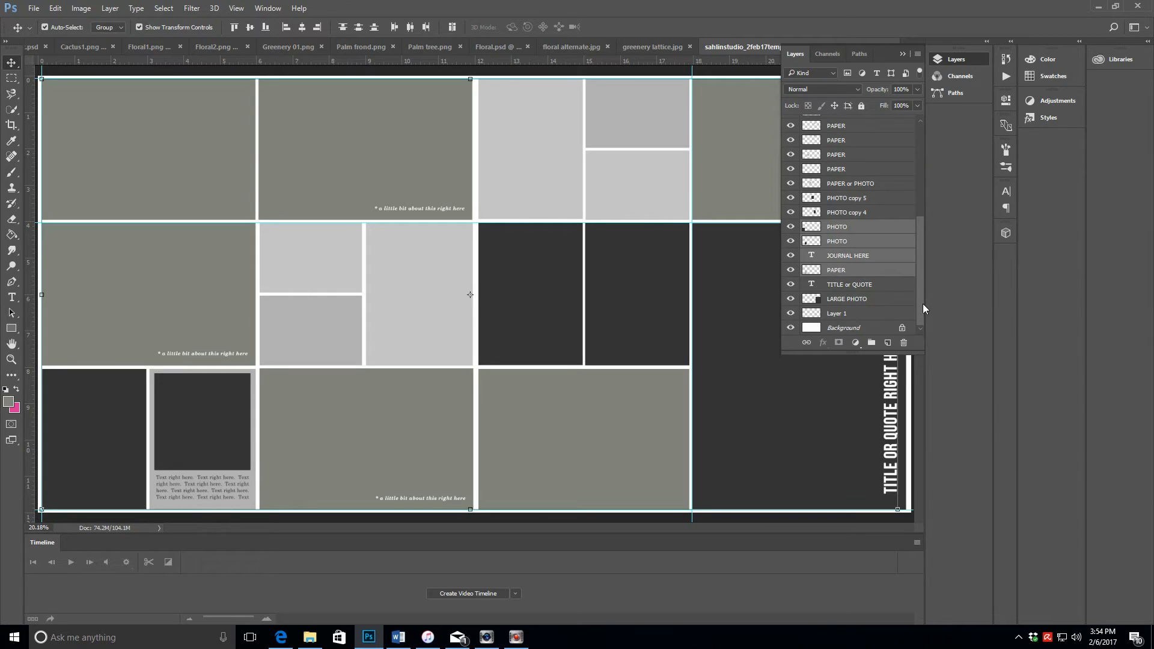
ctrl+click(860, 273)
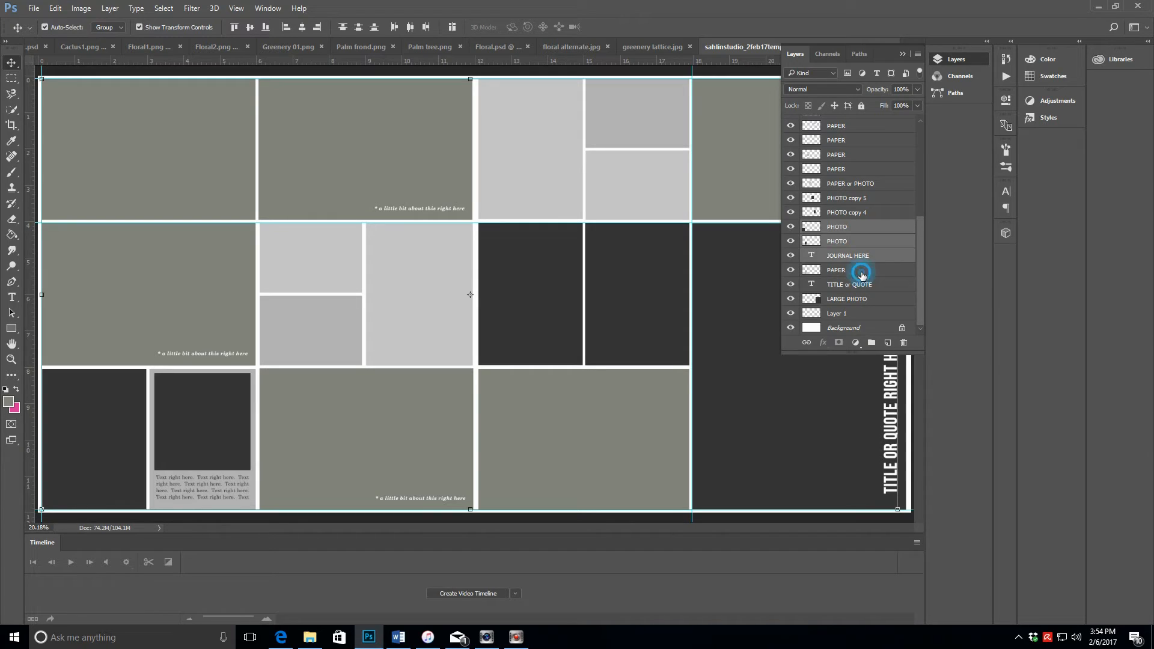
ctrl+click(862, 274)
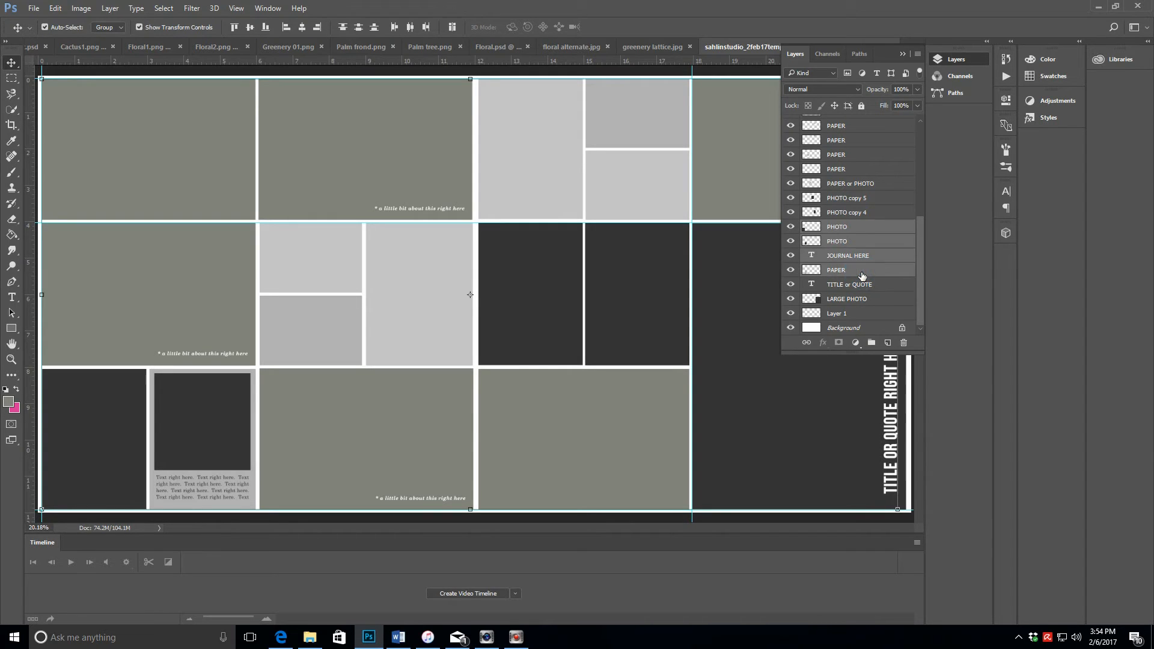
ctrl+click(857, 244)
ctrl+click(858, 244)
Remove Journal Over Photo copy 3 from the layer selection, keeping the PHOTO layer selected
click(919, 244)
drag(918, 241, 928, 160)
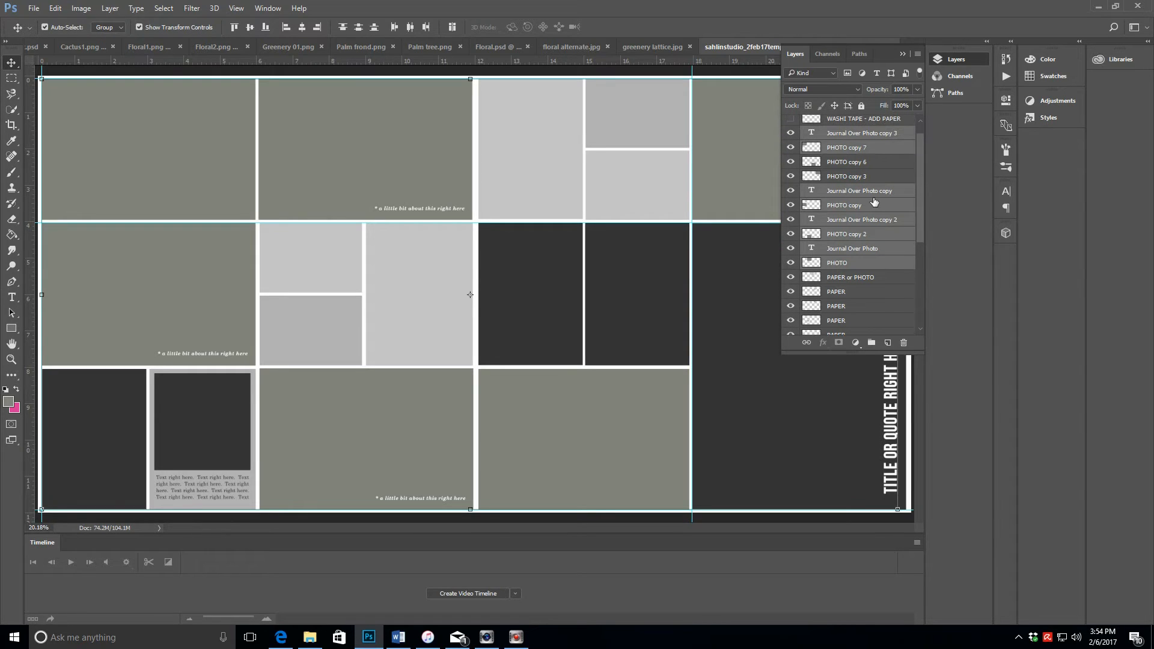
click(836, 265)
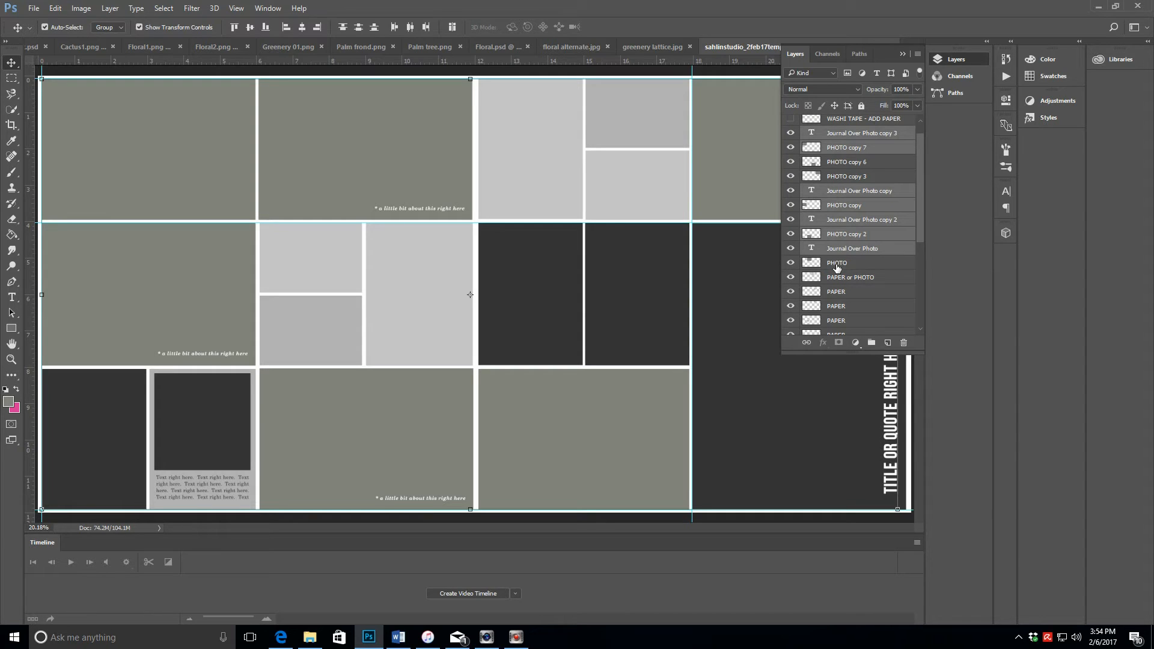
shift+click(838, 264)
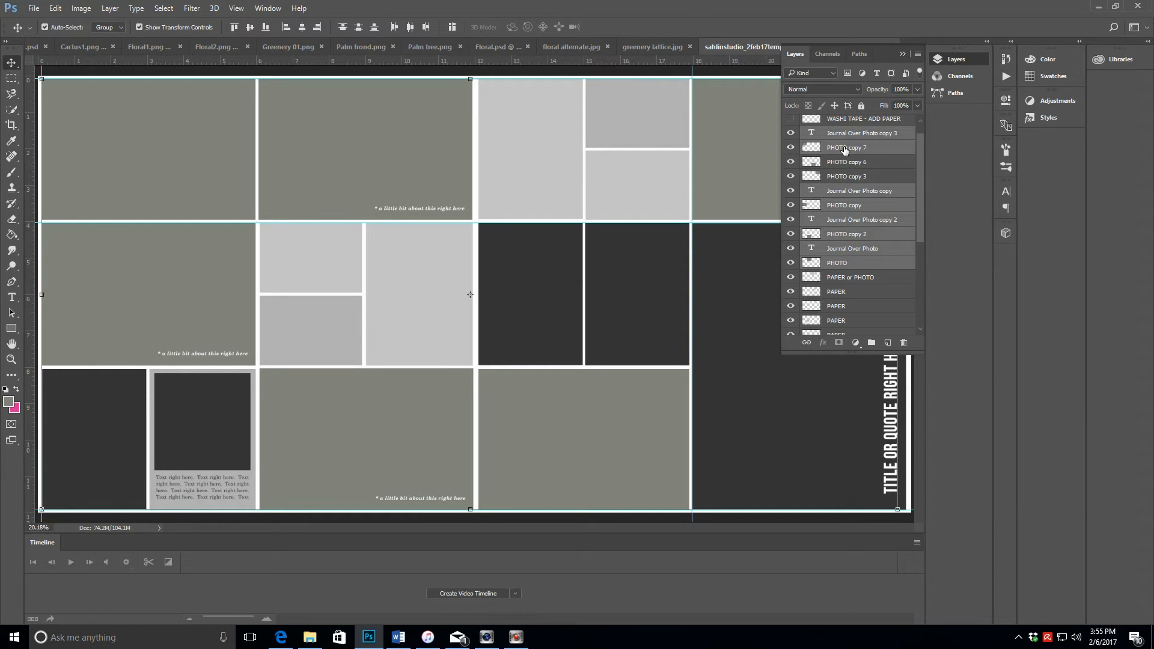
ctrl+click(881, 135)
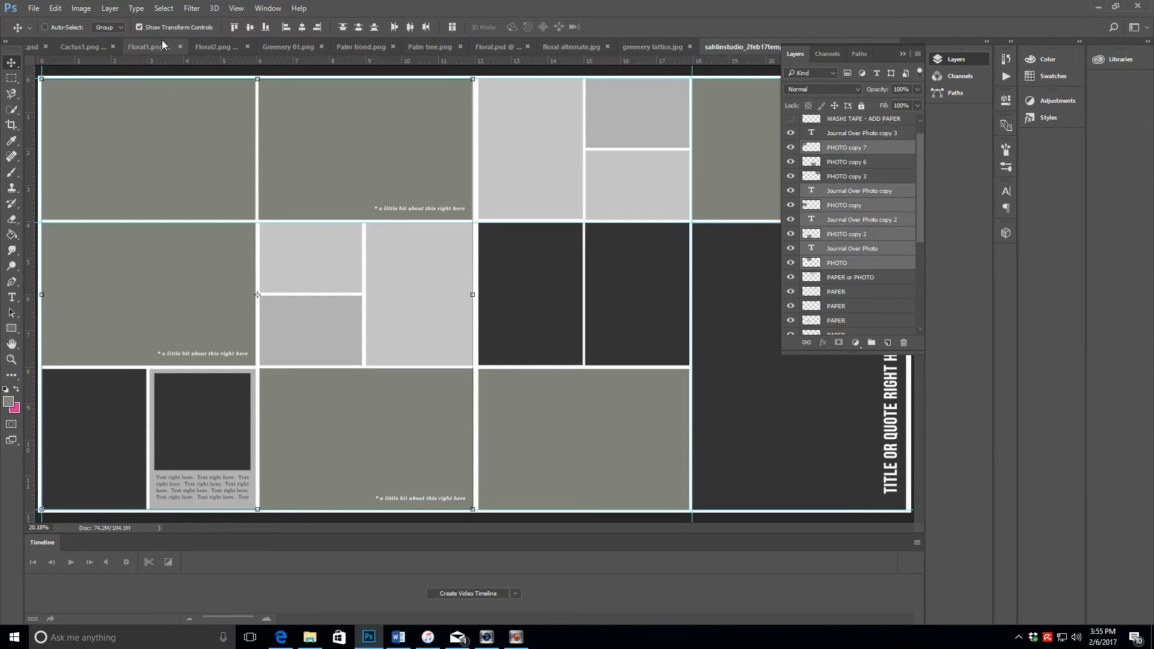
Display the grid over the scrapbook layout to help judge the spacing between blocks
click(234, 11)
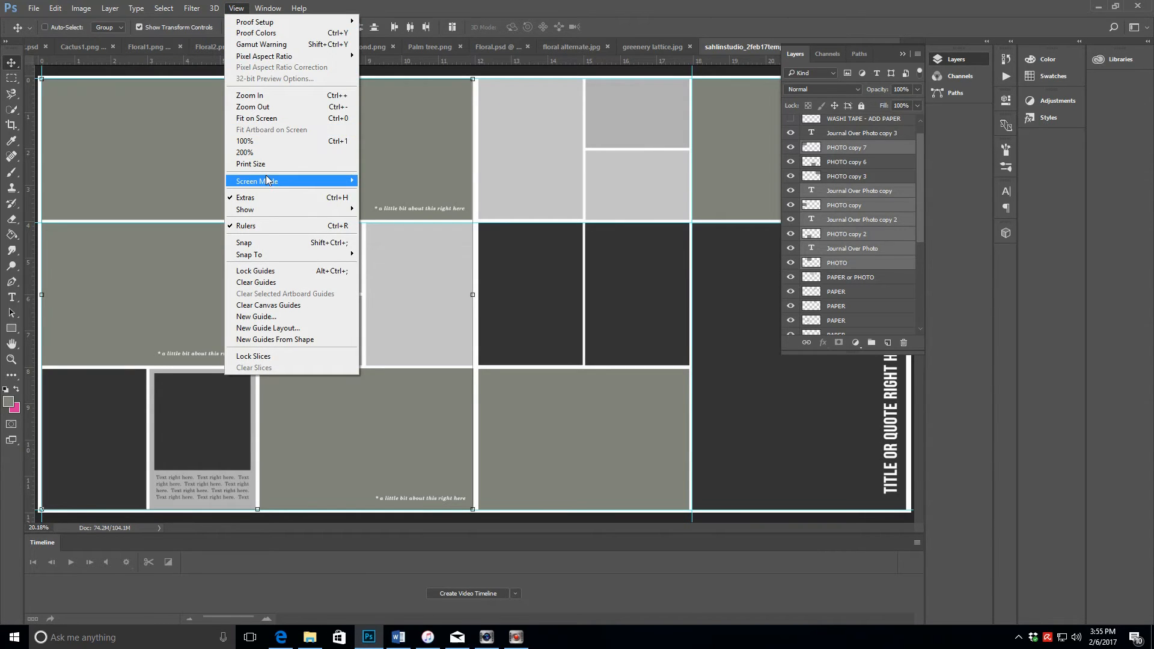
mouse_move(264, 212)
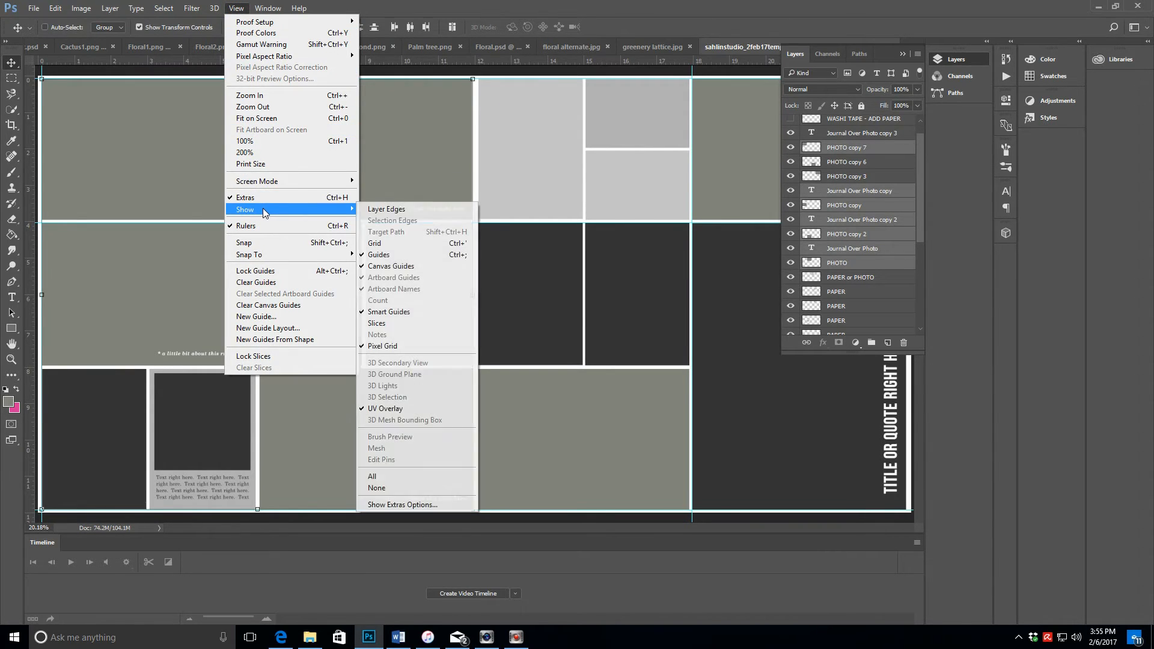
click(385, 247)
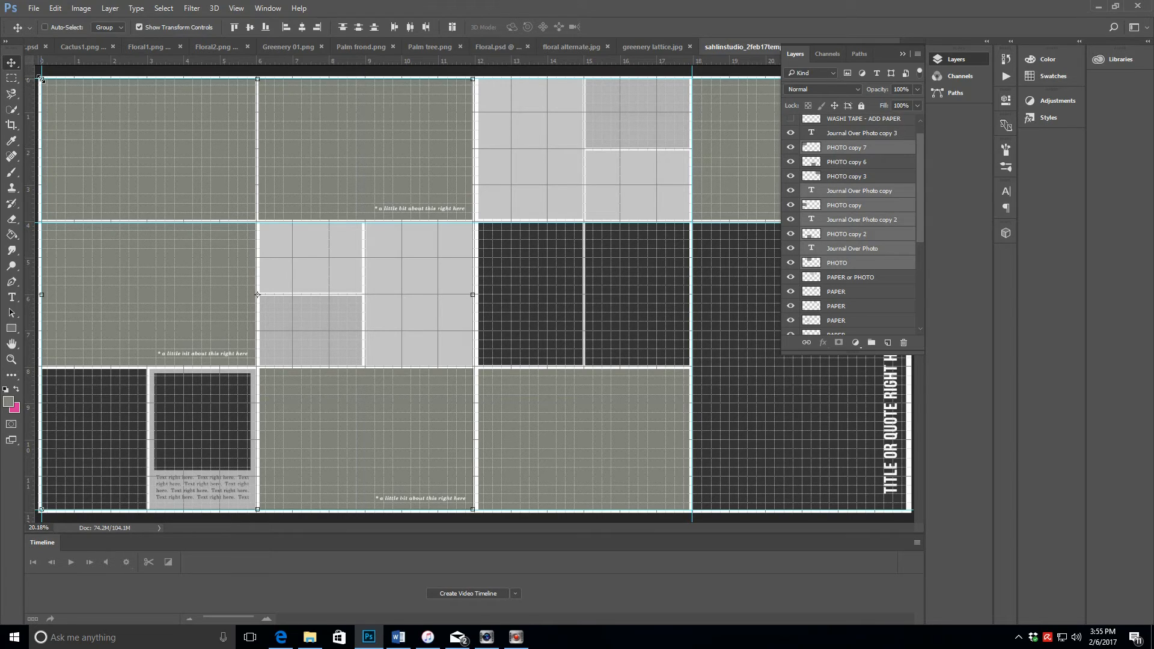
Shrink the selected left-page blocks inward from their upper-left corner to about 98.65% in width and height, and apply the transformation
click(11, 363)
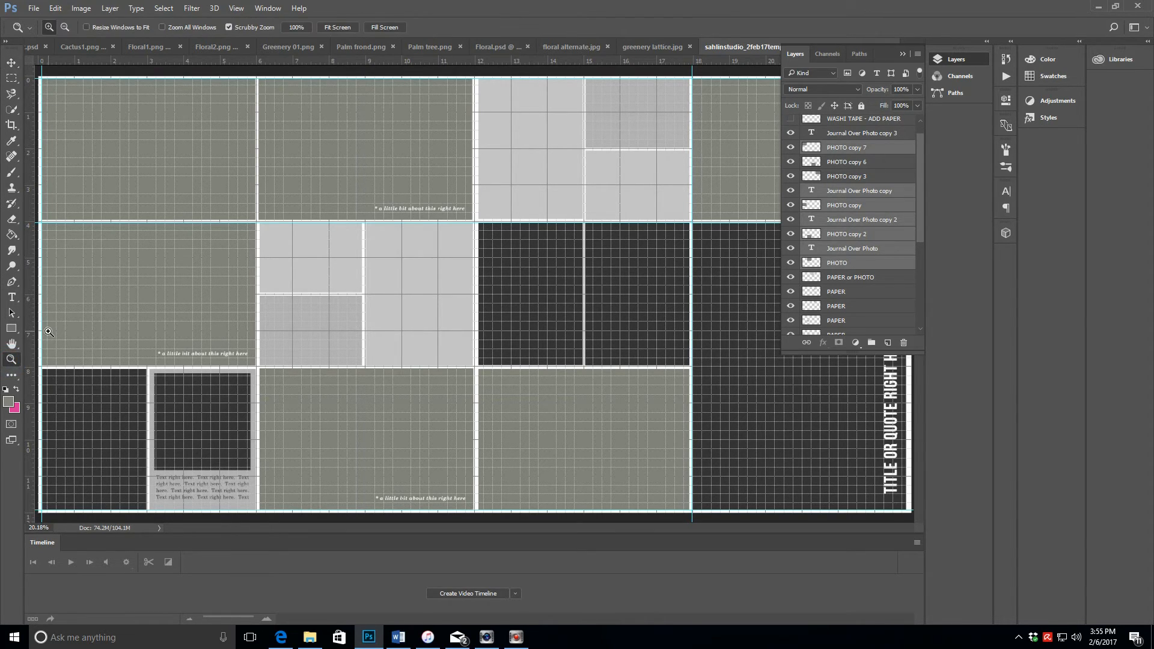
click(46, 85)
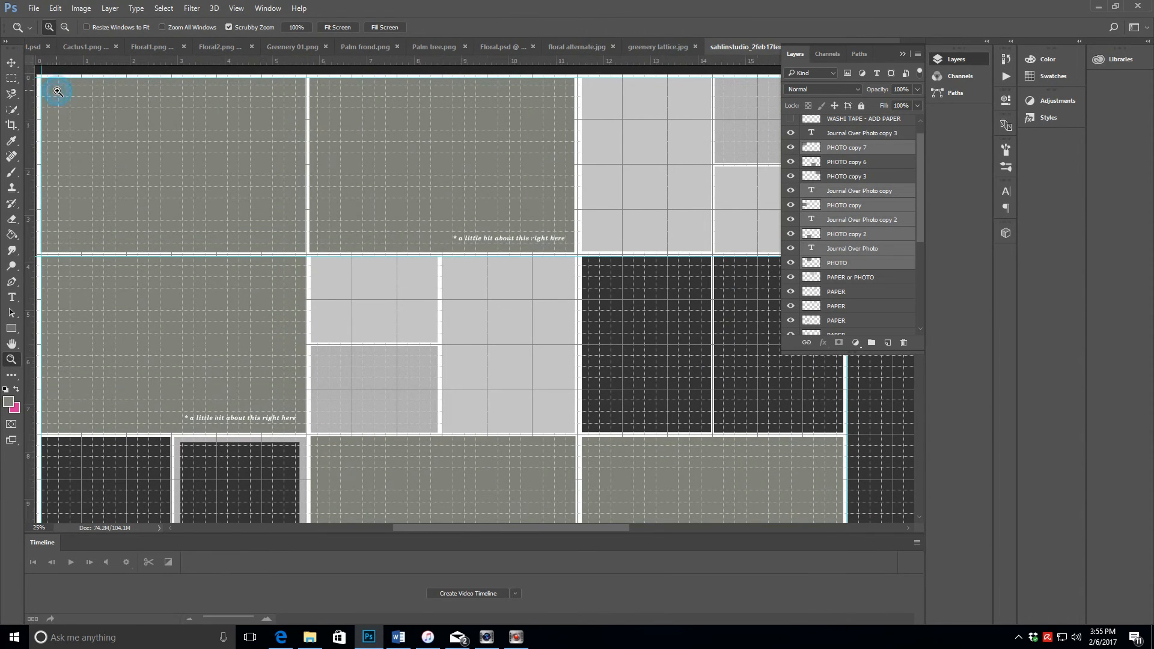
click(46, 87)
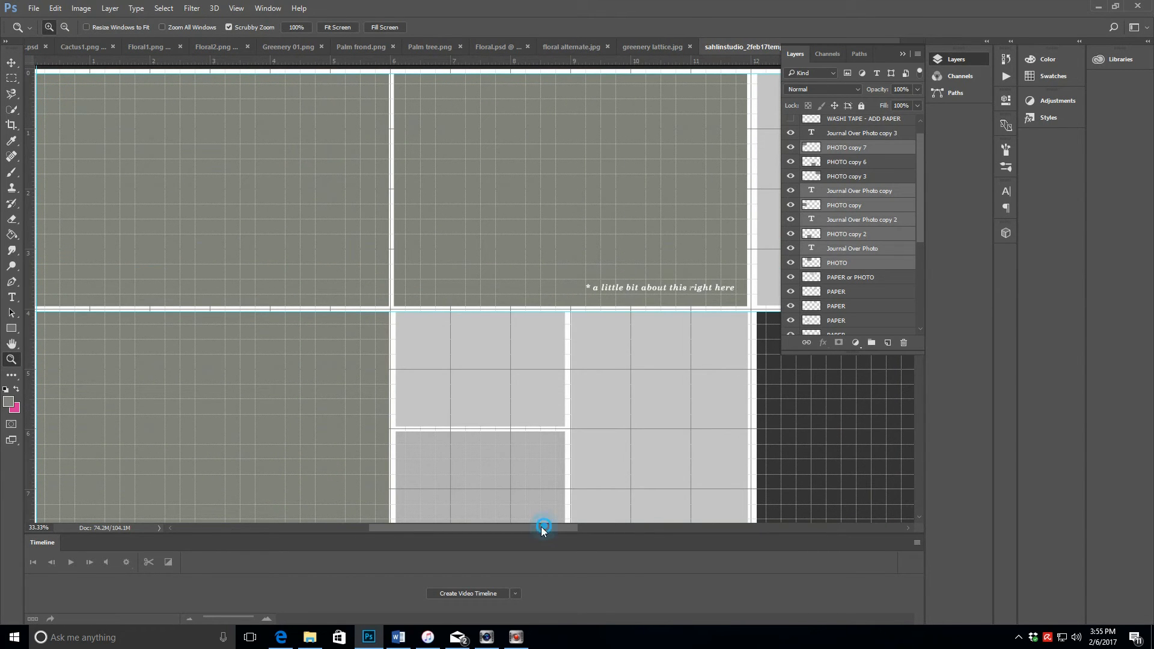
drag(541, 526, 490, 536)
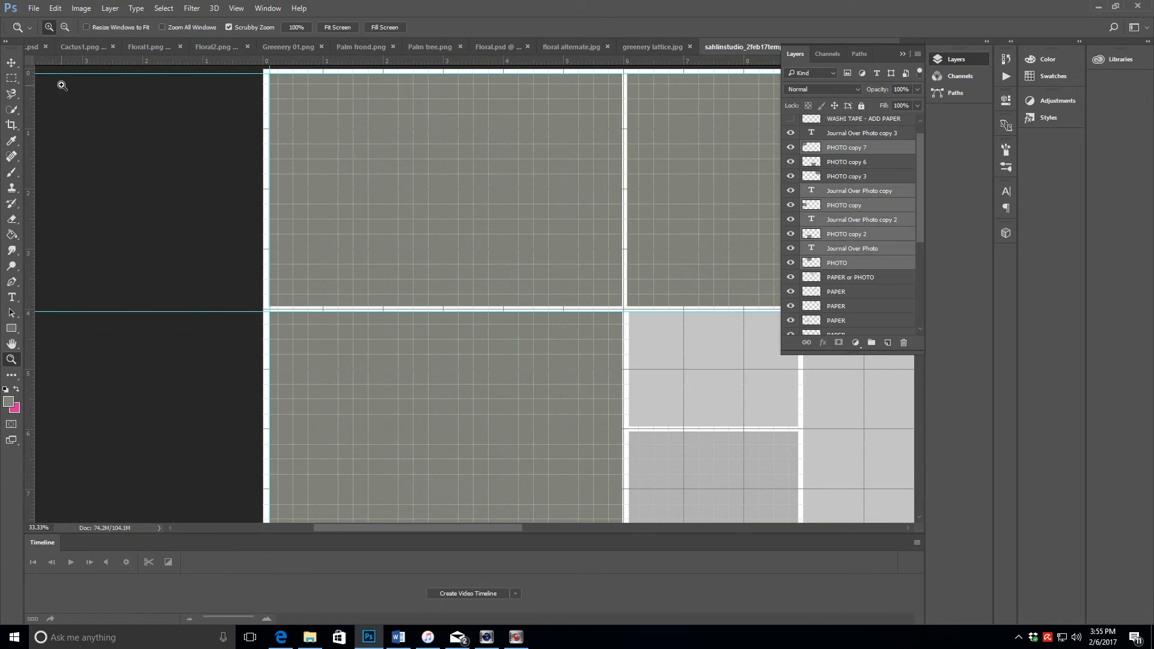
click(12, 66)
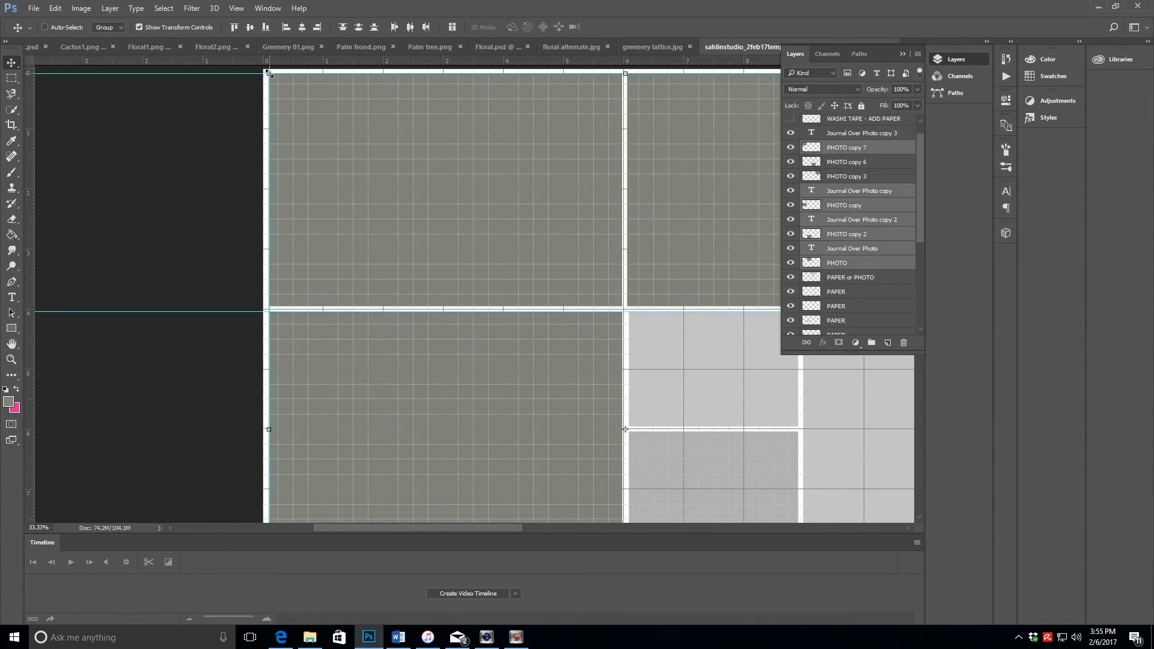
mouse_move(269, 72)
mouse_down()
mouse_move(293, 104)
mouse_move(278, 83)
mouse_up()
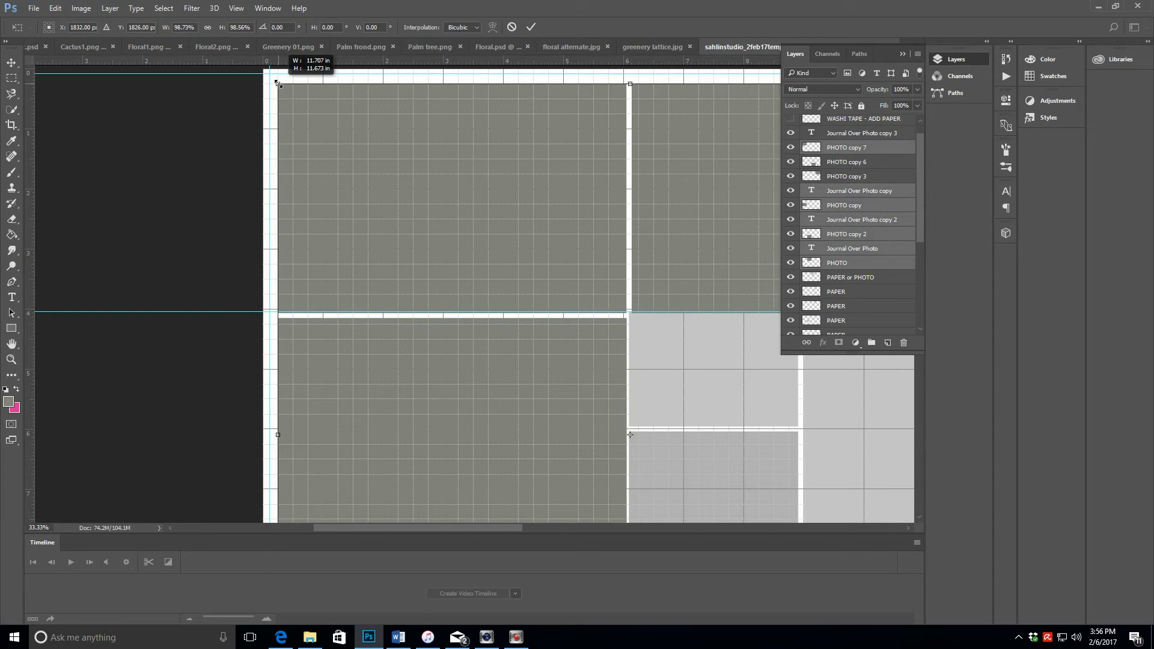
drag(279, 84, 280, 85)
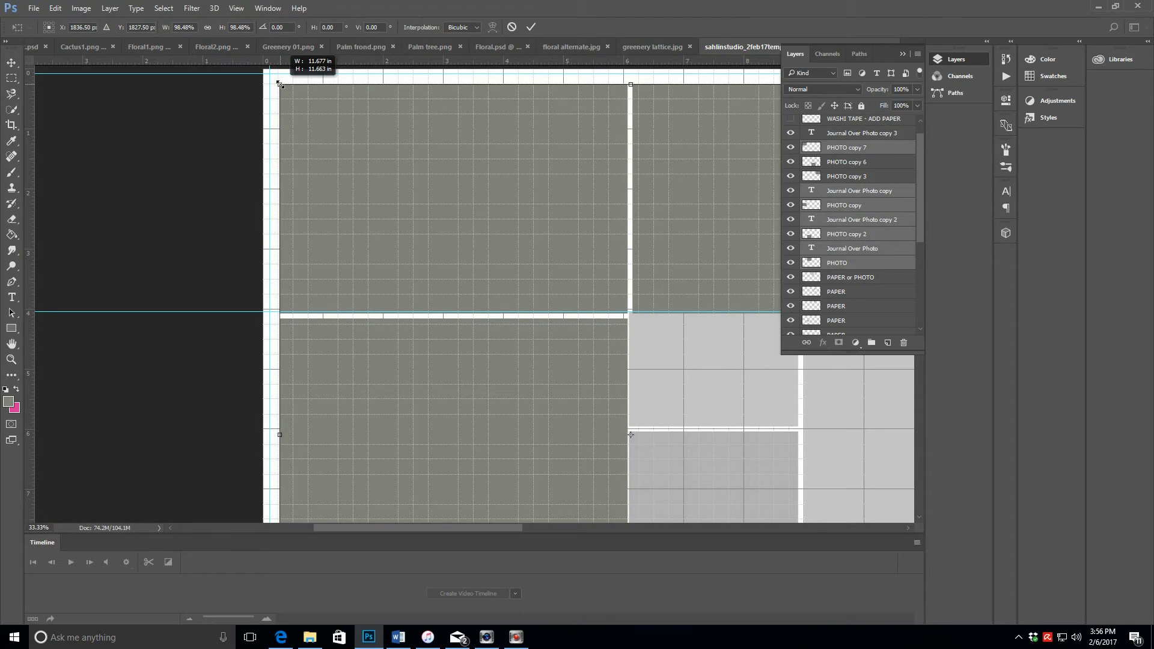
drag(280, 85, 278, 84)
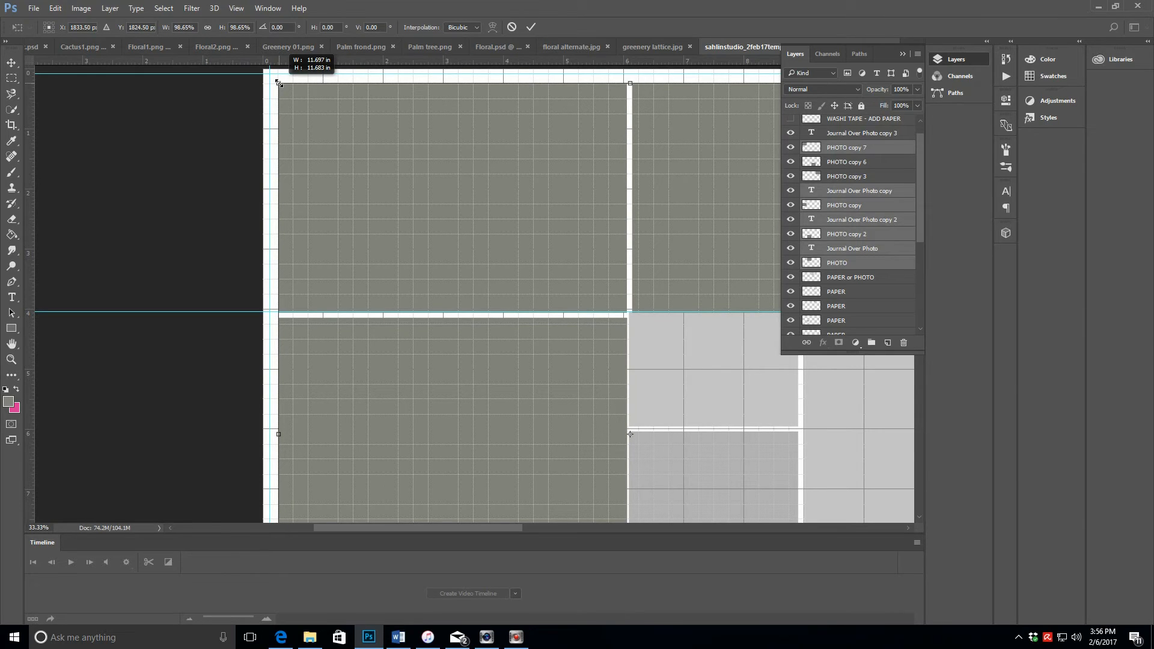
drag(279, 84, 280, 85)
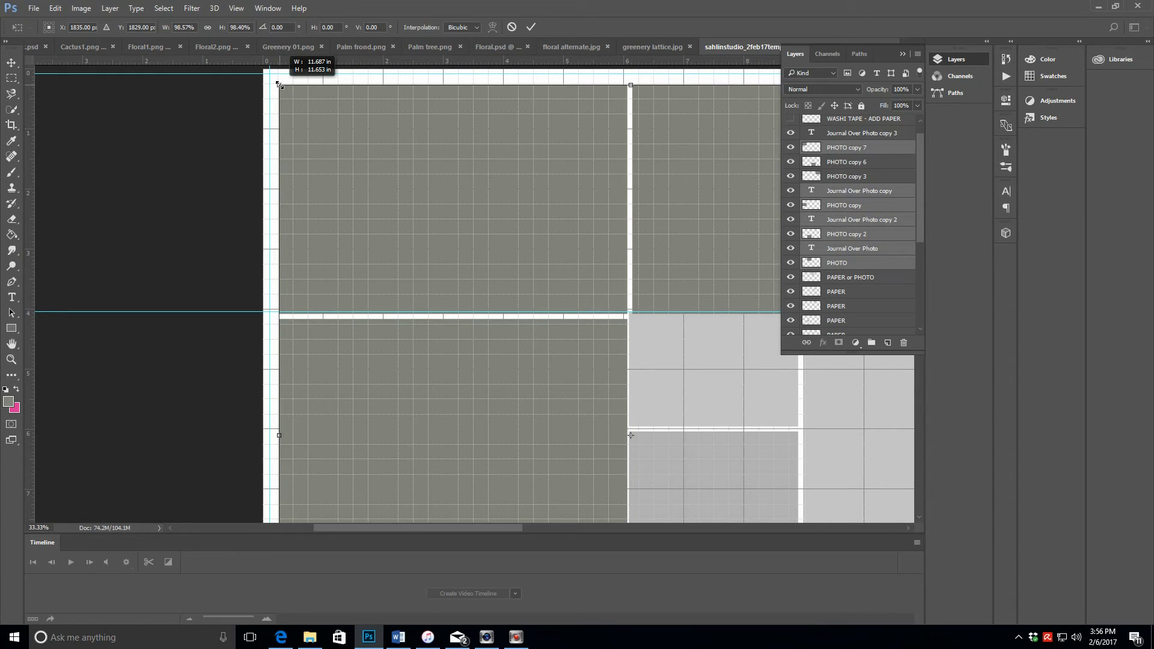
drag(280, 86, 279, 81)
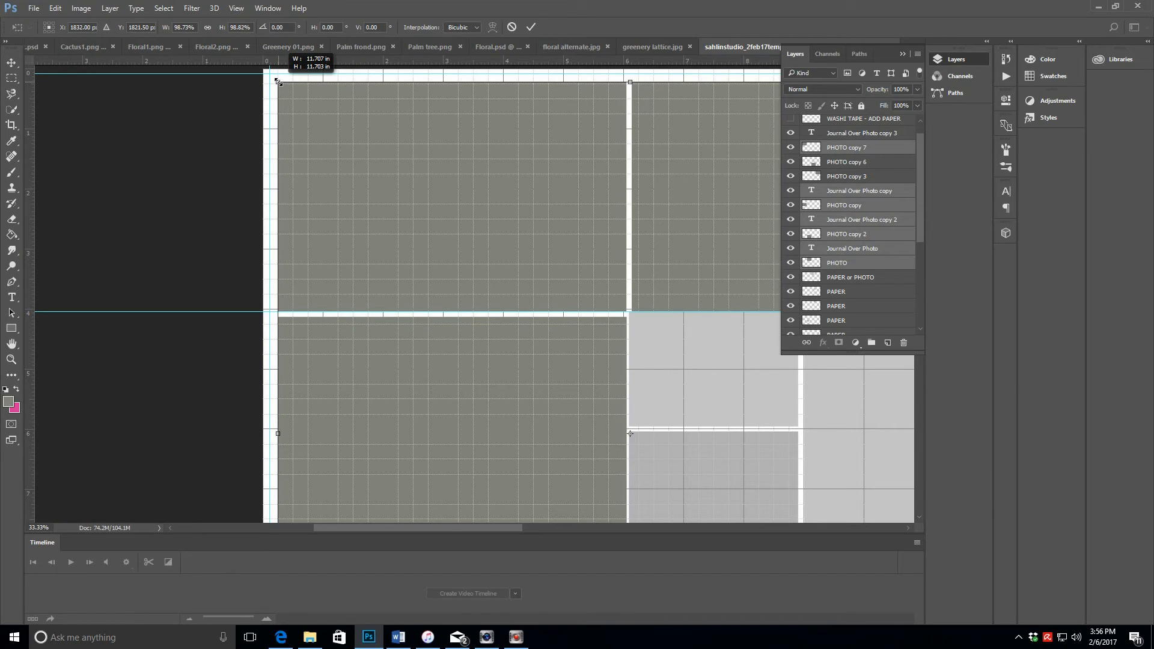
drag(279, 81, 278, 84)
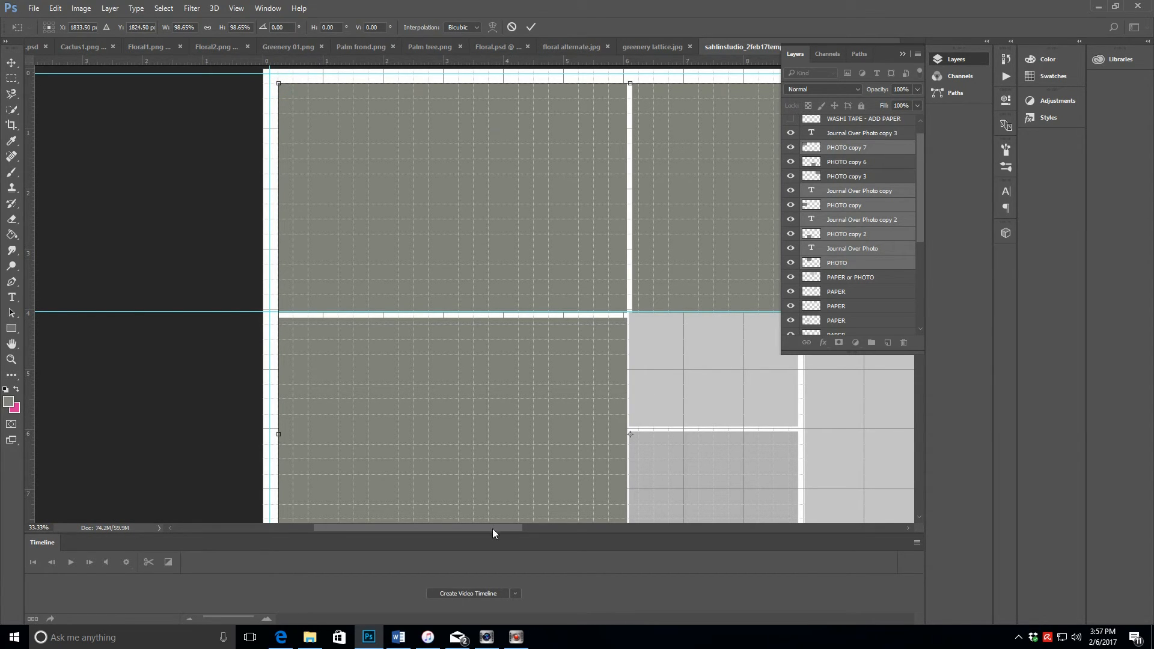
drag(491, 529, 607, 532)
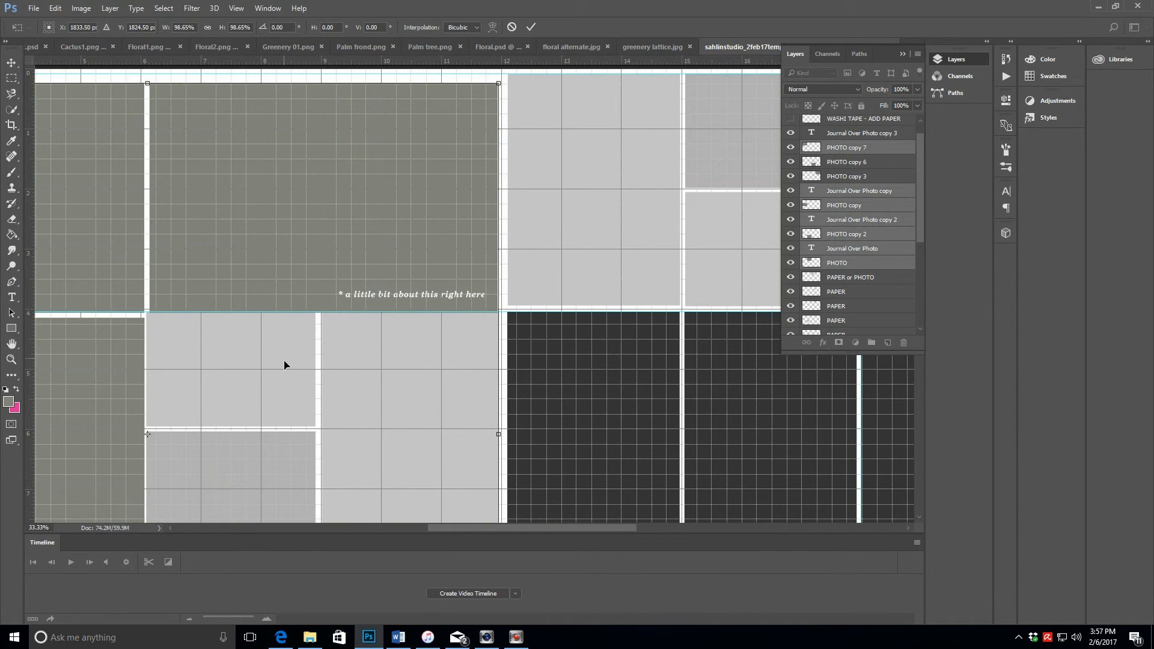
scroll(284, 365, down, 5)
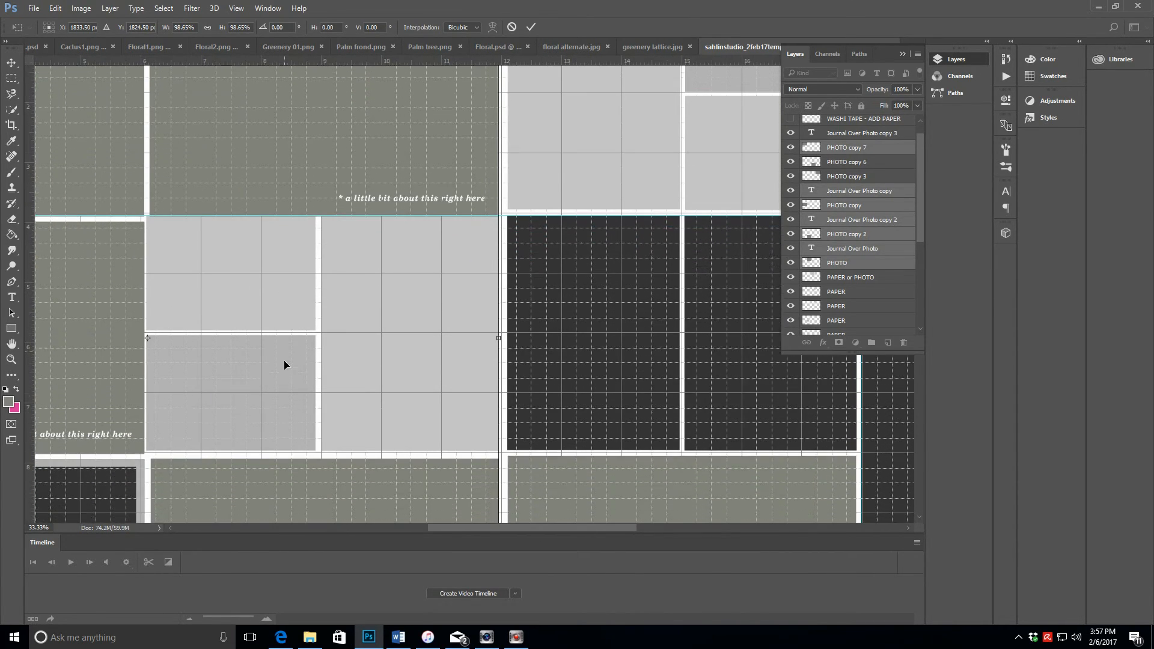
scroll(284, 365, down, 8)
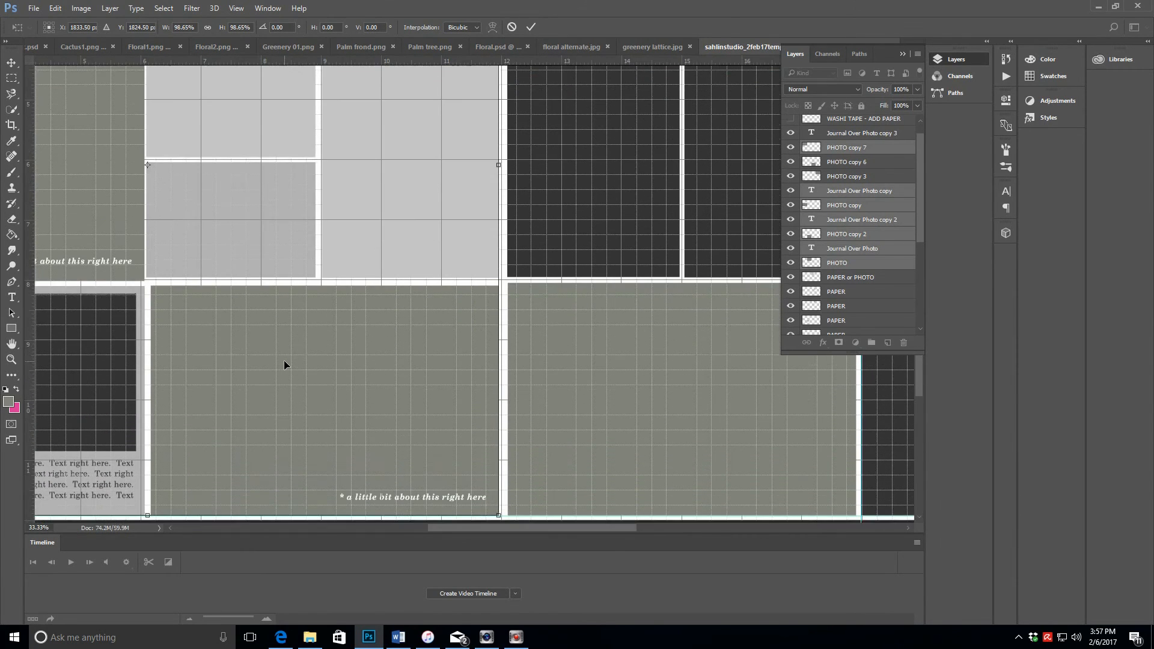
scroll(284, 364, down, 1)
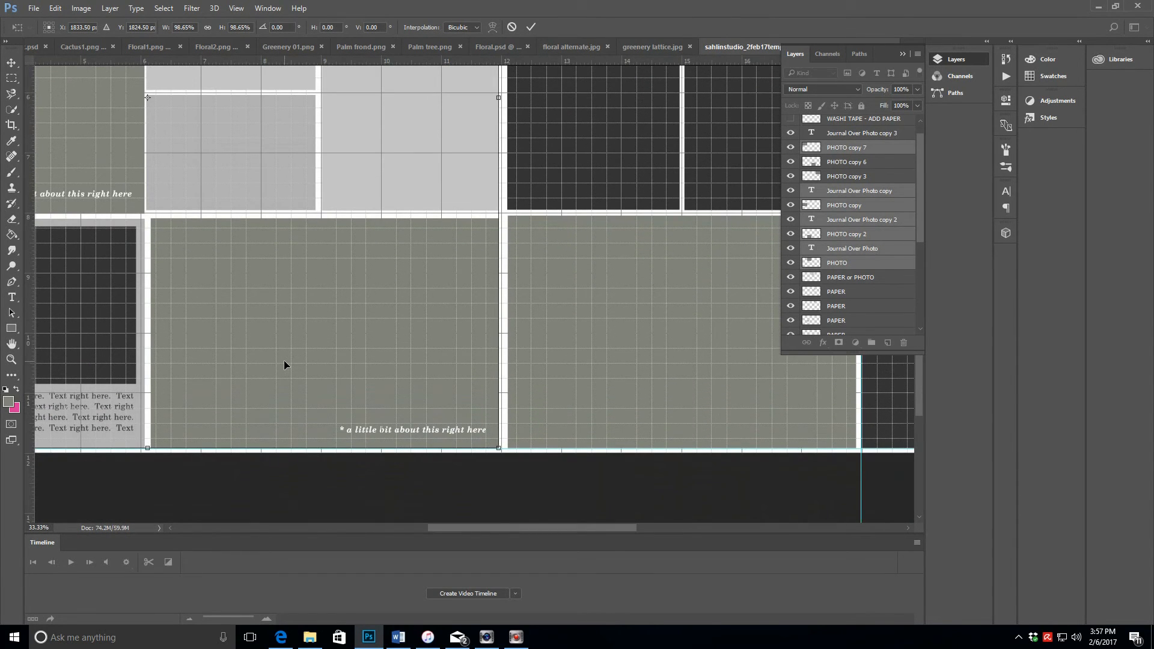
click(11, 64)
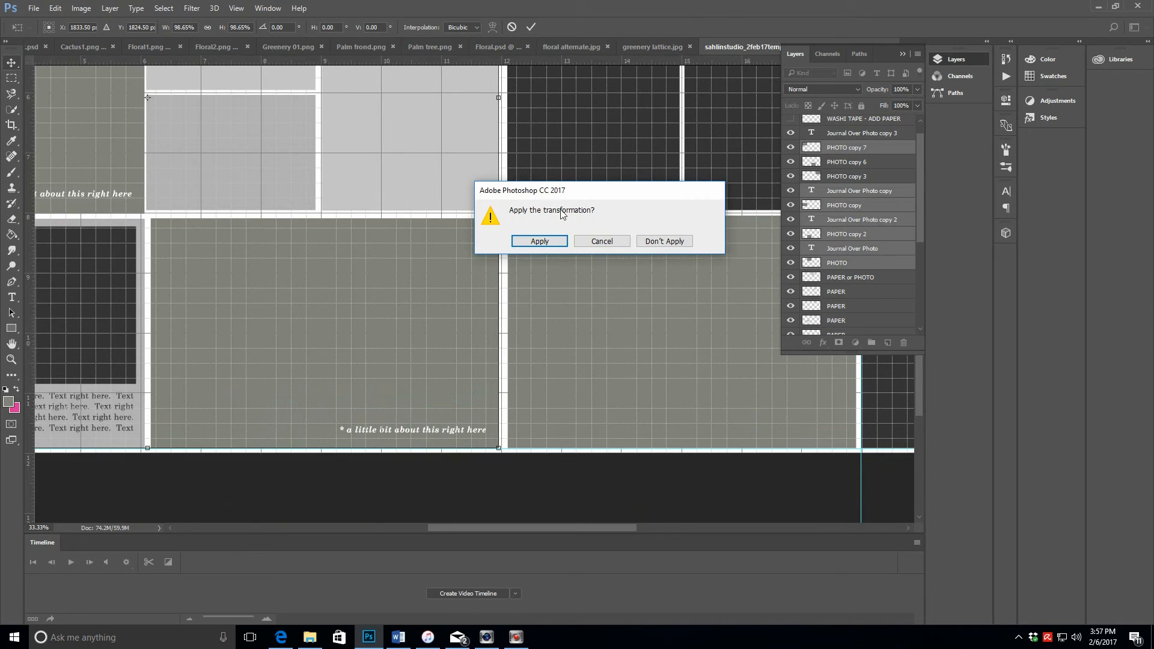
click(548, 243)
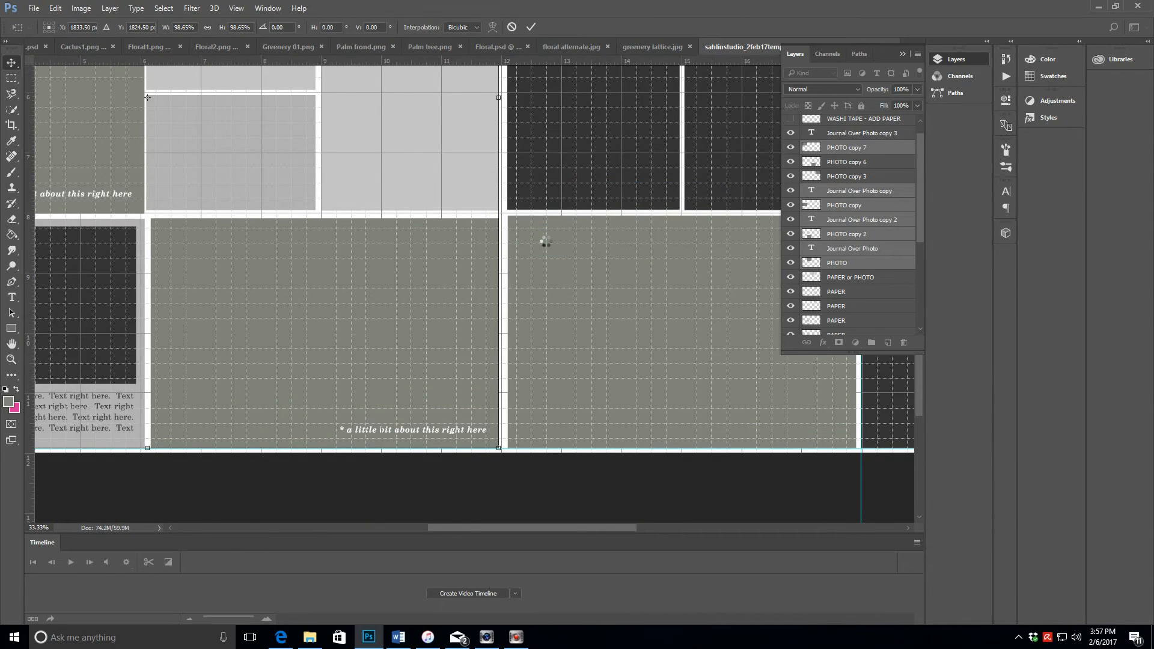
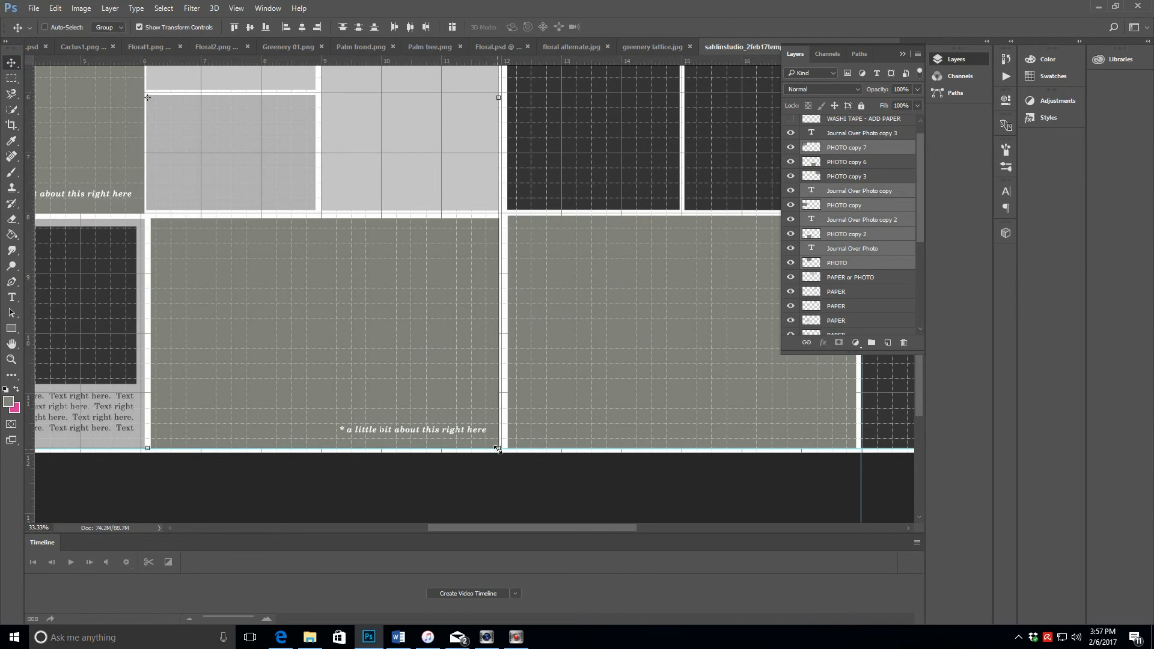
Shrink the same left-page blocks inward from their lower-right corner to about 11.5 by 11.5 inches and apply the transformation
drag(498, 449, 487, 440)
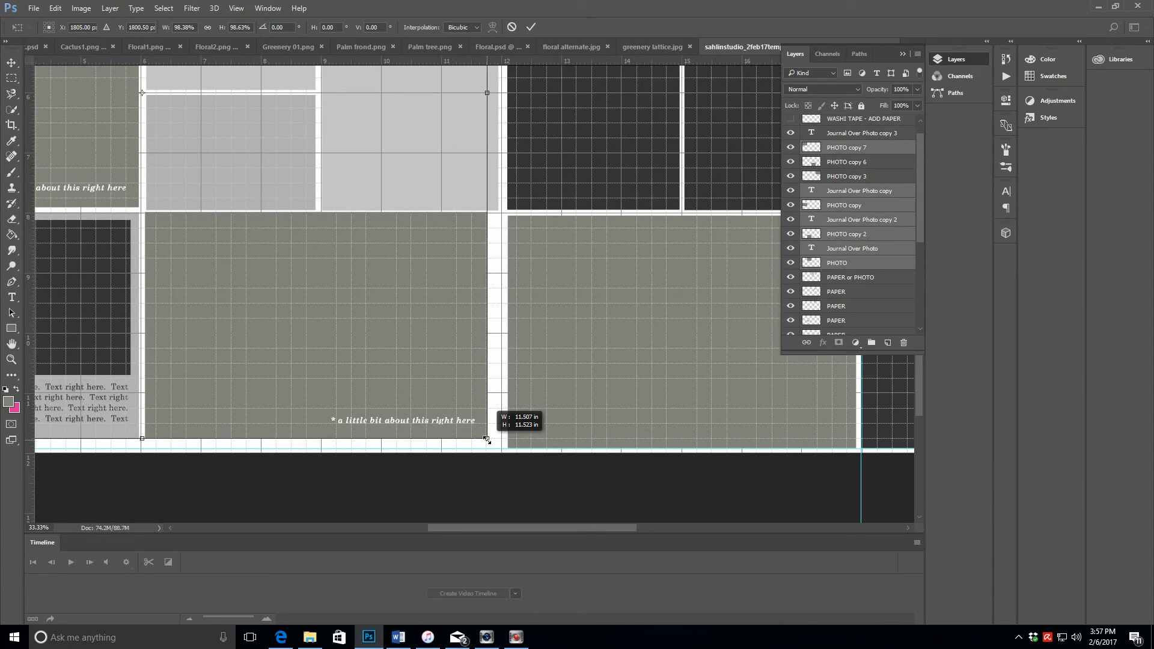
drag(488, 441, 487, 439)
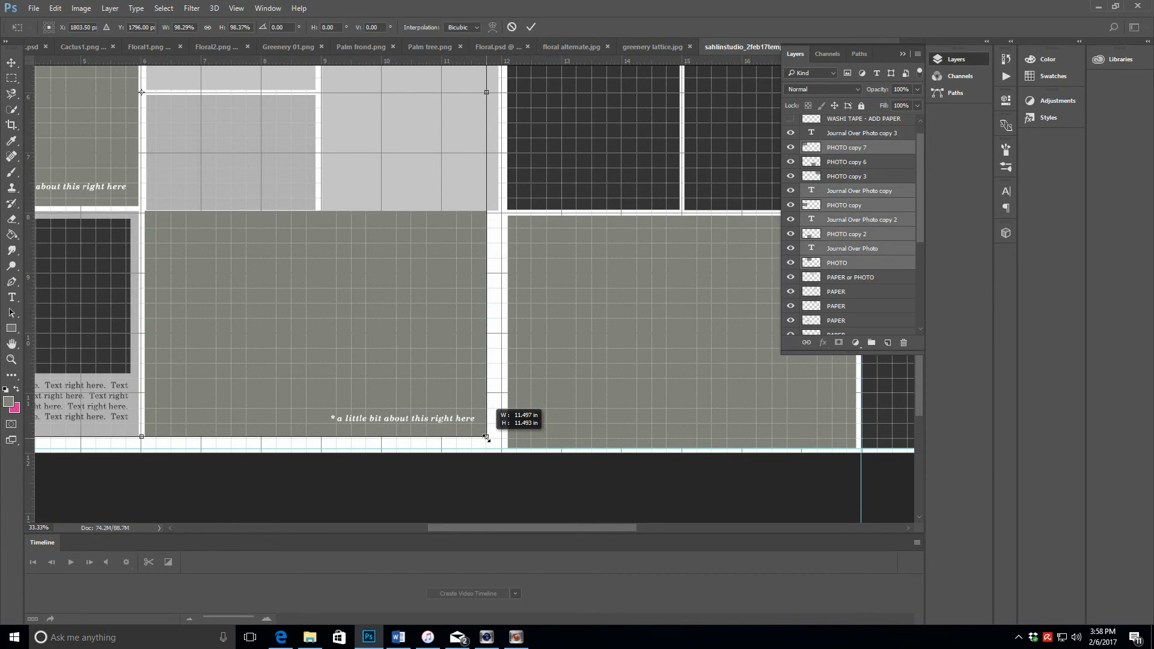
drag(486, 439, 486, 439)
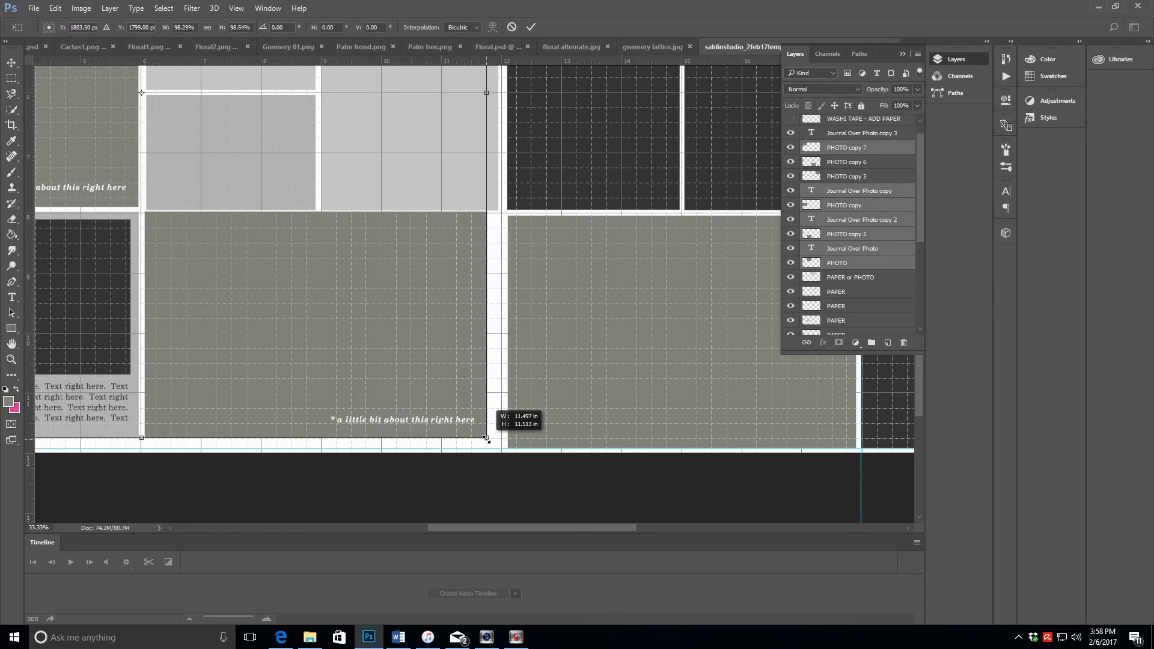
drag(487, 440, 486, 438)
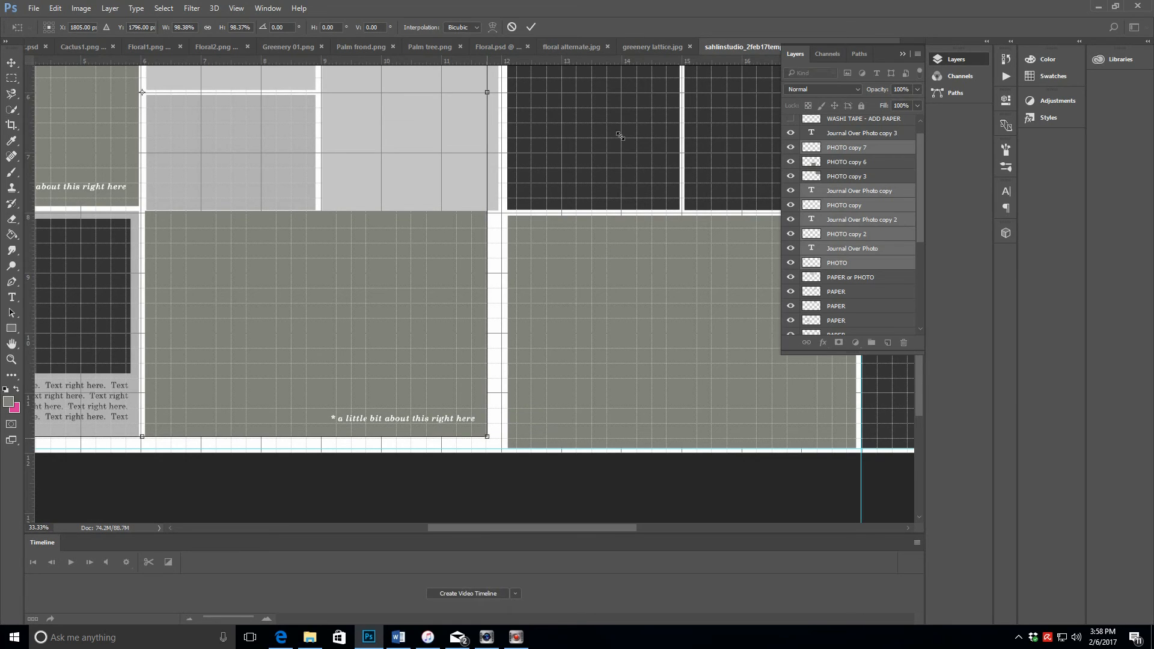
click(531, 27)
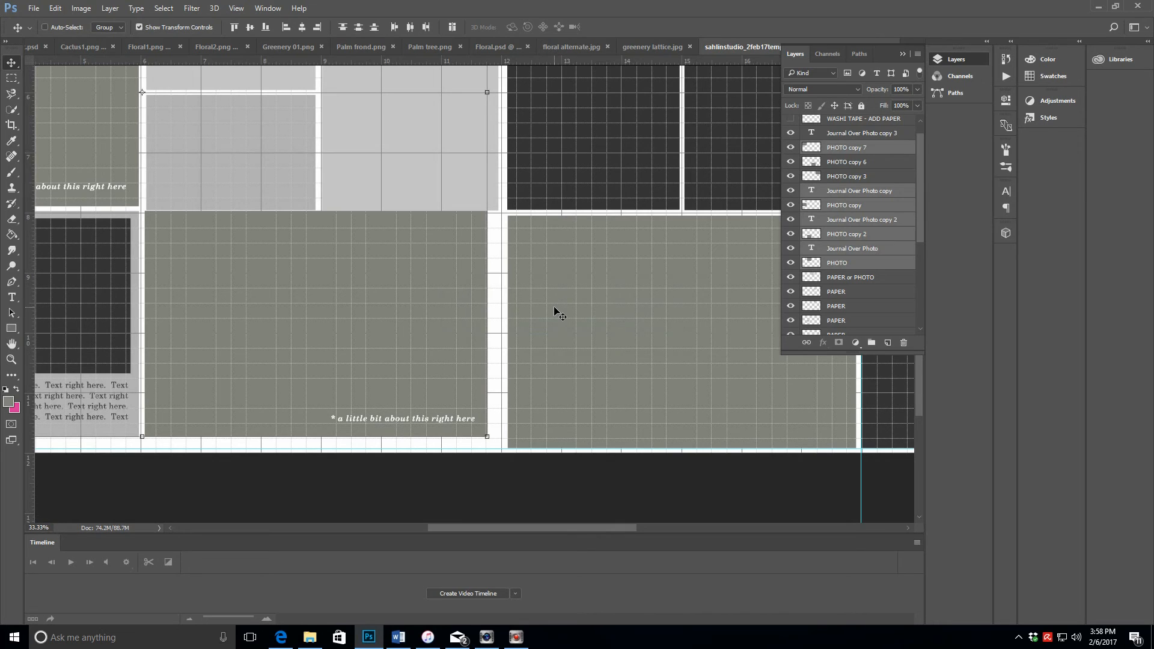
Select the three layers of the light-gray block in the left page's middle row: PAPER or PHOTO and the two PAPER layers above it
scroll(558, 313, up, 3)
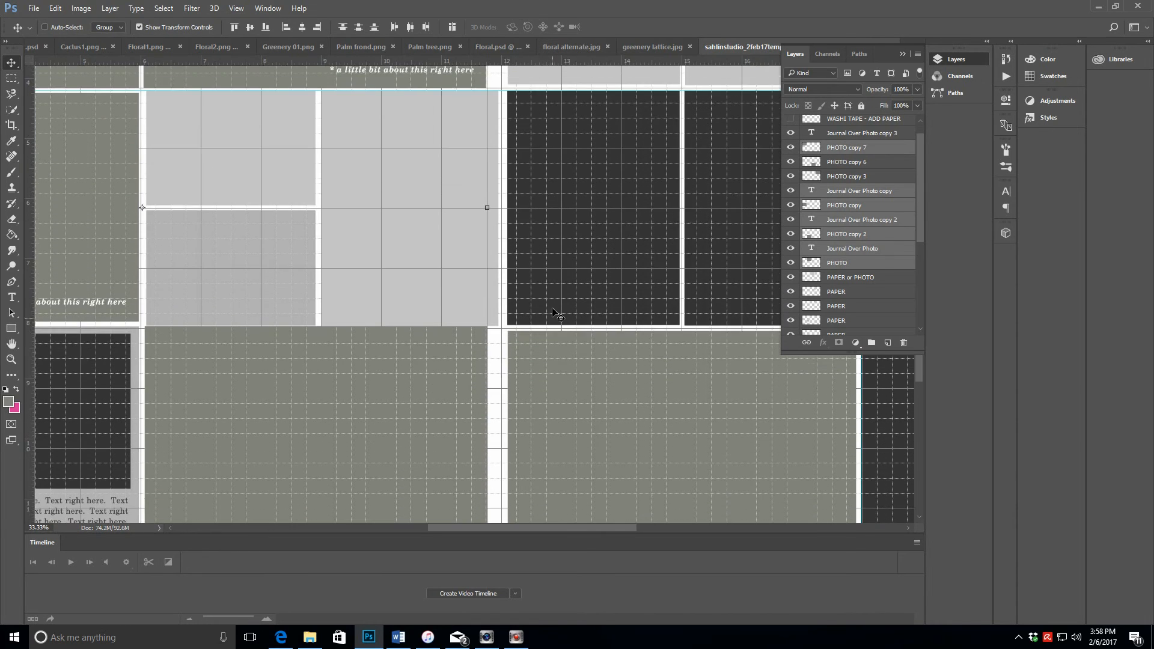
scroll(556, 313, up, 1)
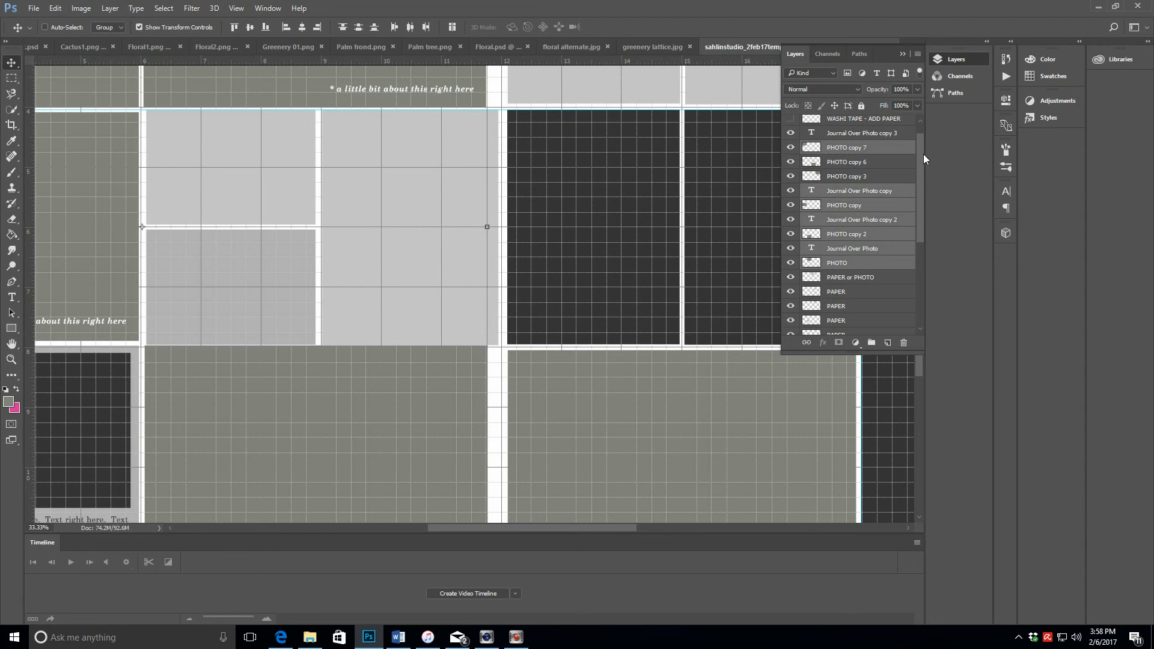
drag(924, 154, 920, 197)
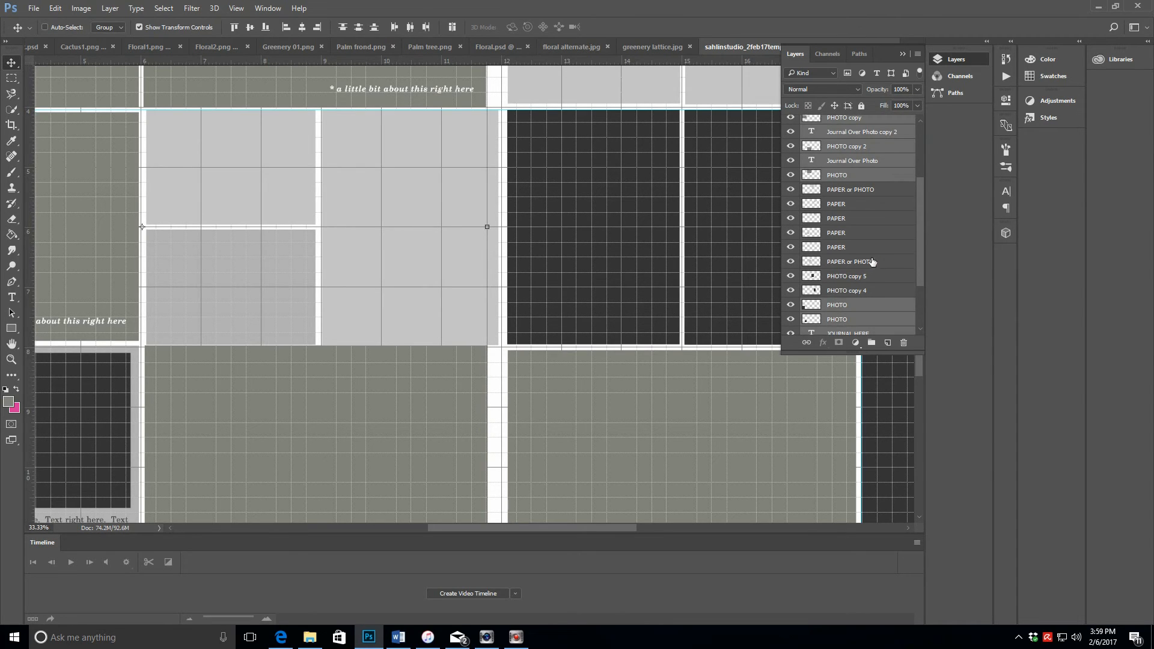
click(838, 265)
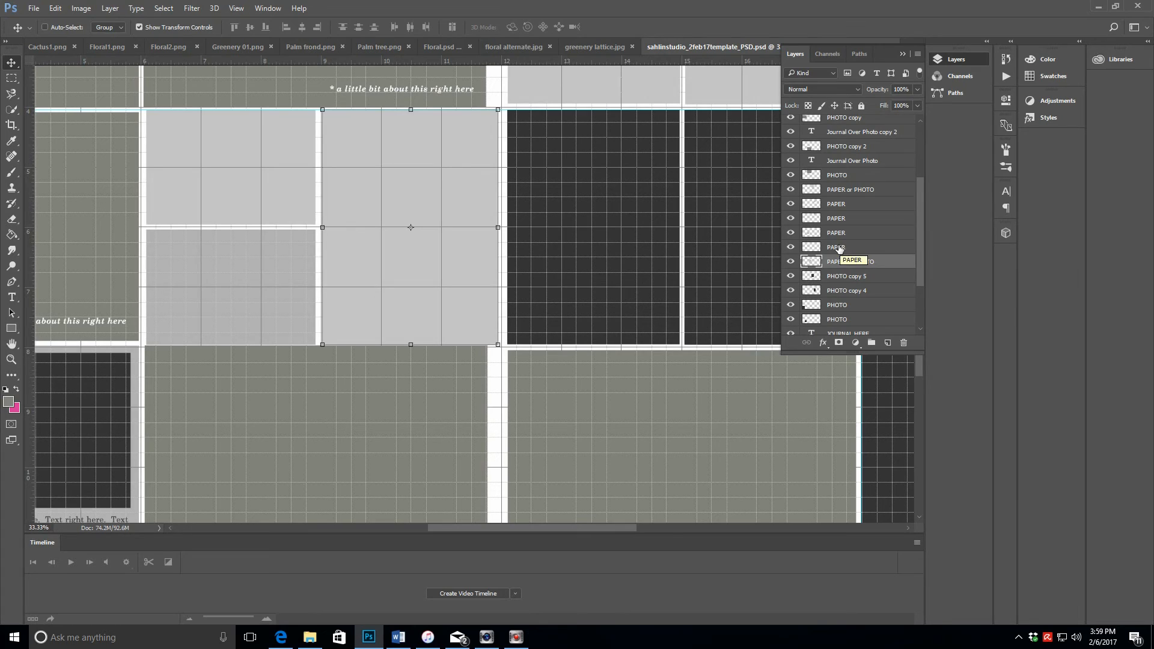
shift+click(839, 251)
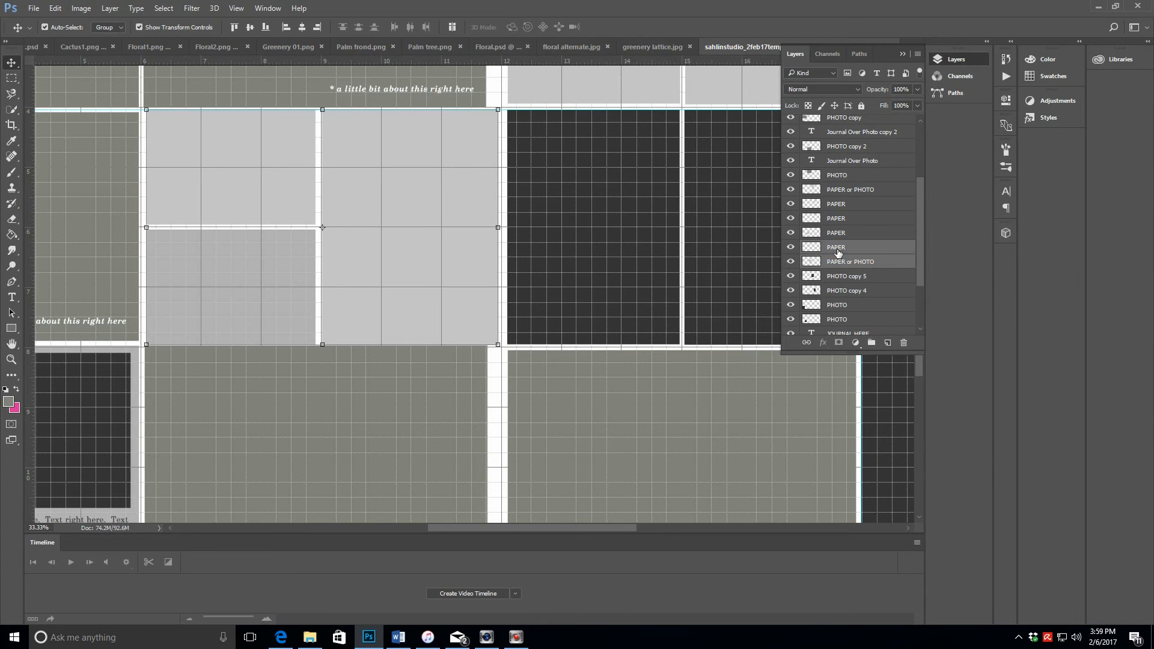
shift+click(839, 235)
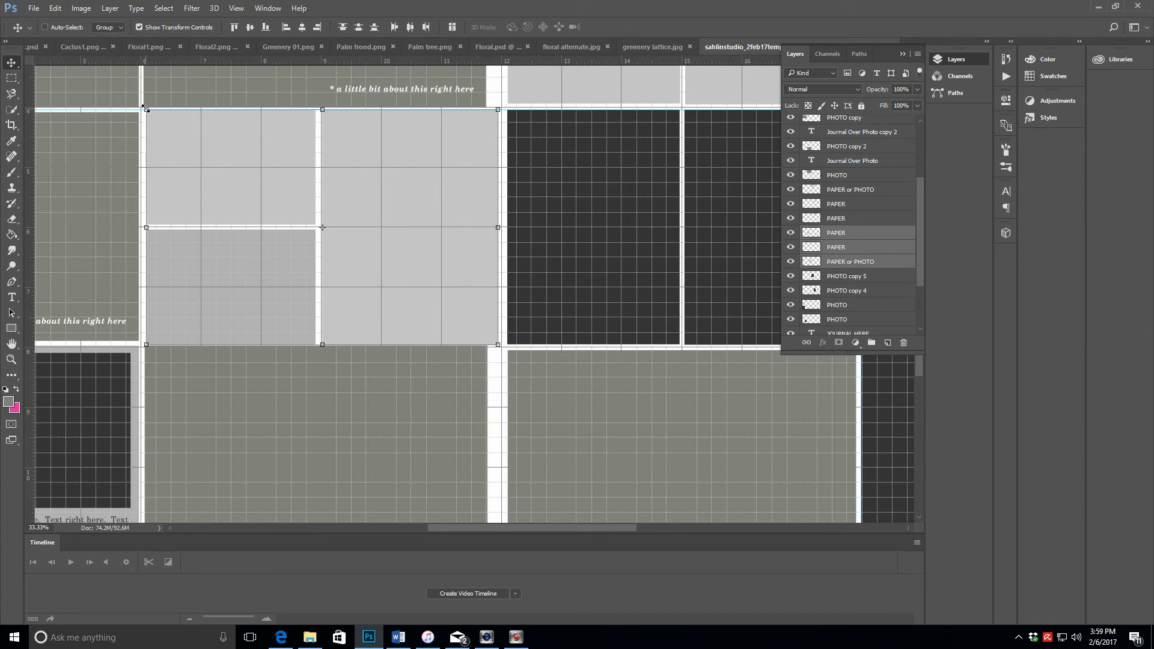
Scale the selected light-gray middle-row block proportionally to about 96.8%, about 5.67 by 3.80 inches, to even its surrounding gaps
click(147, 346)
drag(146, 347, 147, 341)
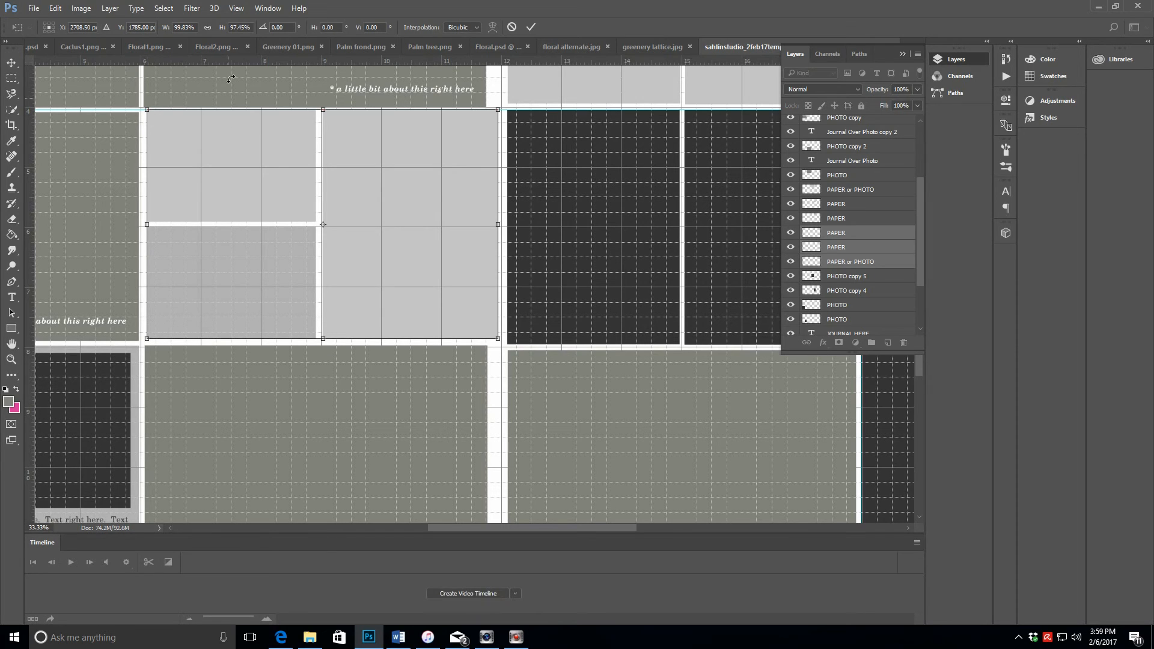
click(208, 28)
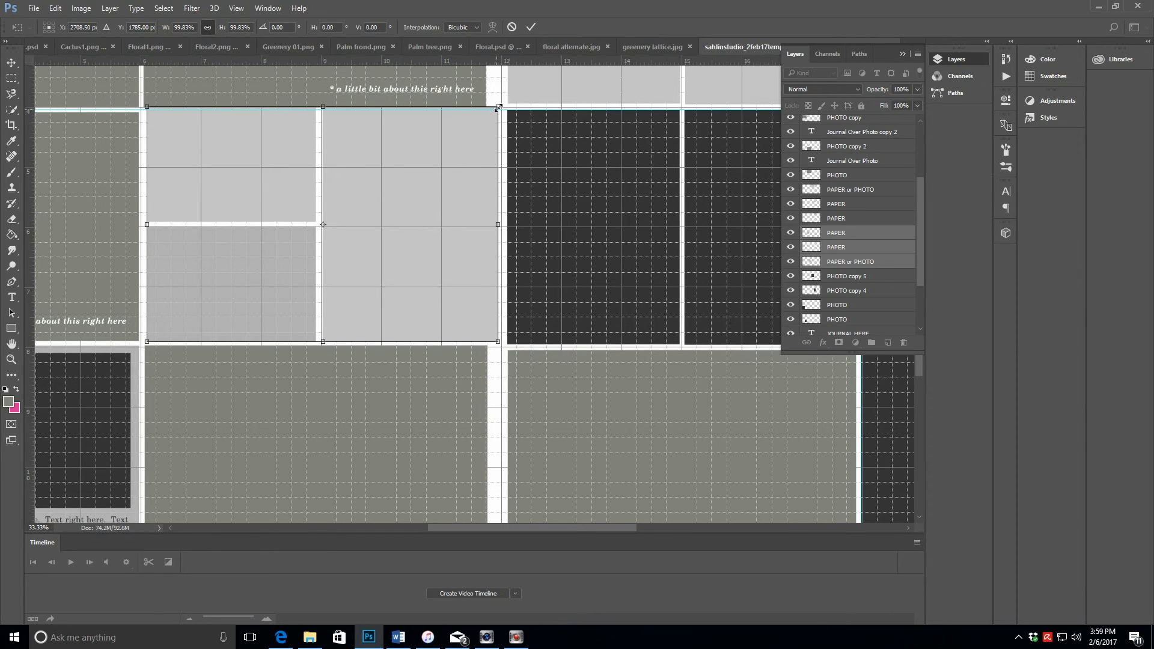
drag(499, 107, 493, 118)
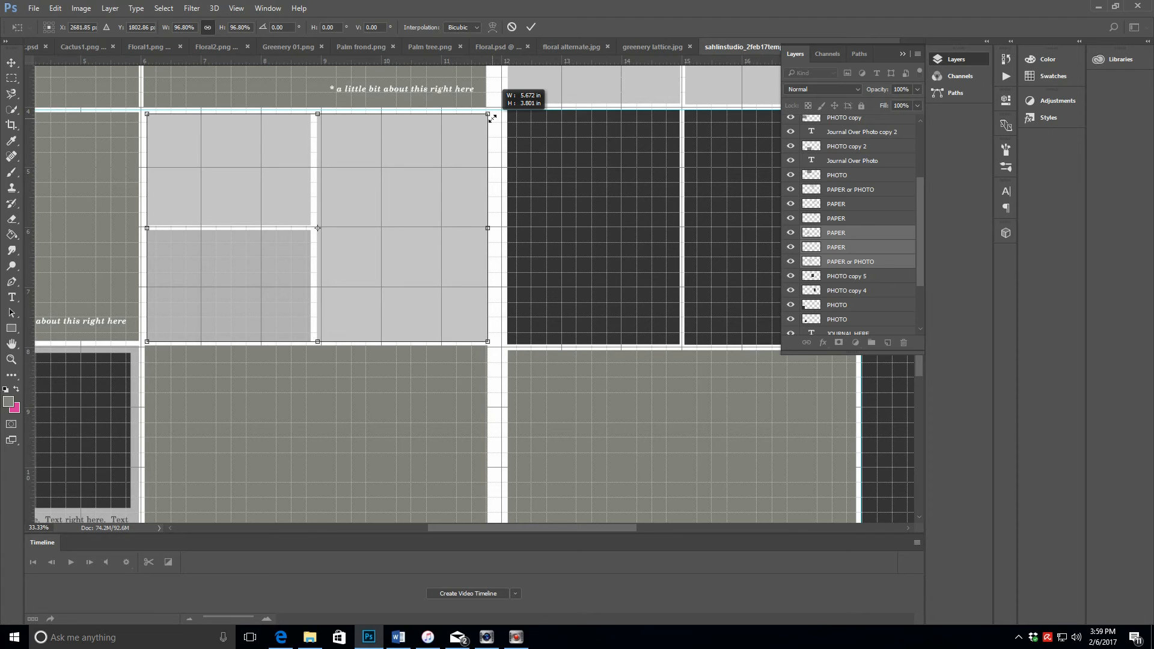
drag(492, 119, 492, 119)
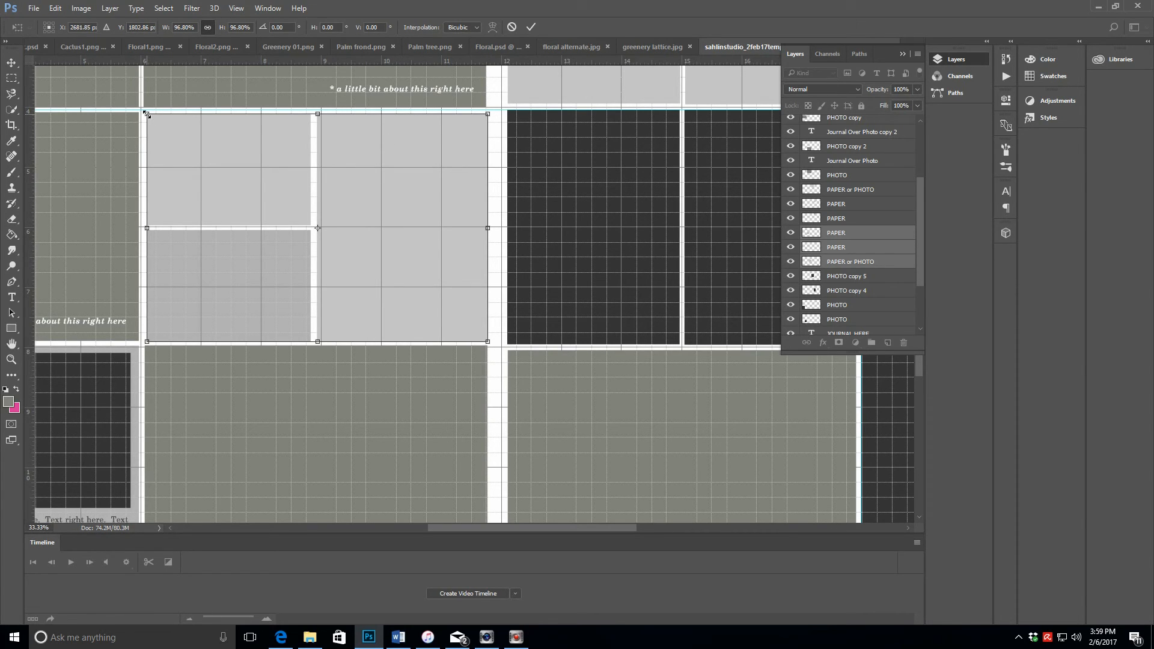
Fine-tune the block's outer edges against the photo block below it, to about 96.76% width and 97.11% height, and apply the transformation
drag(146, 114, 145, 115)
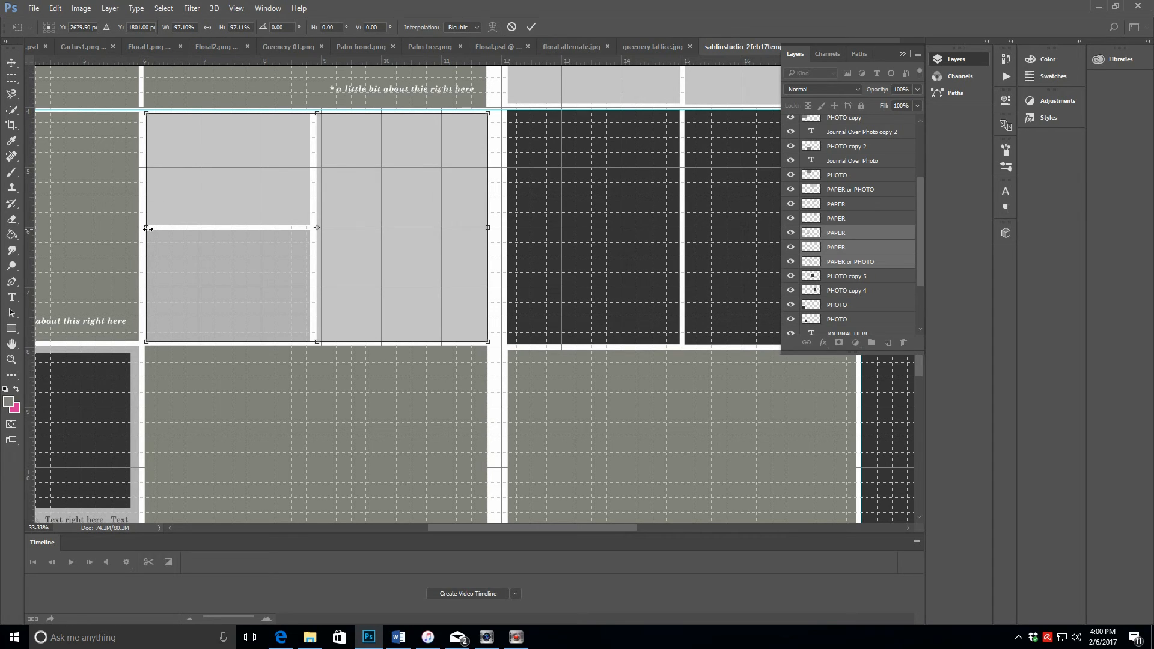
drag(148, 228, 146, 228)
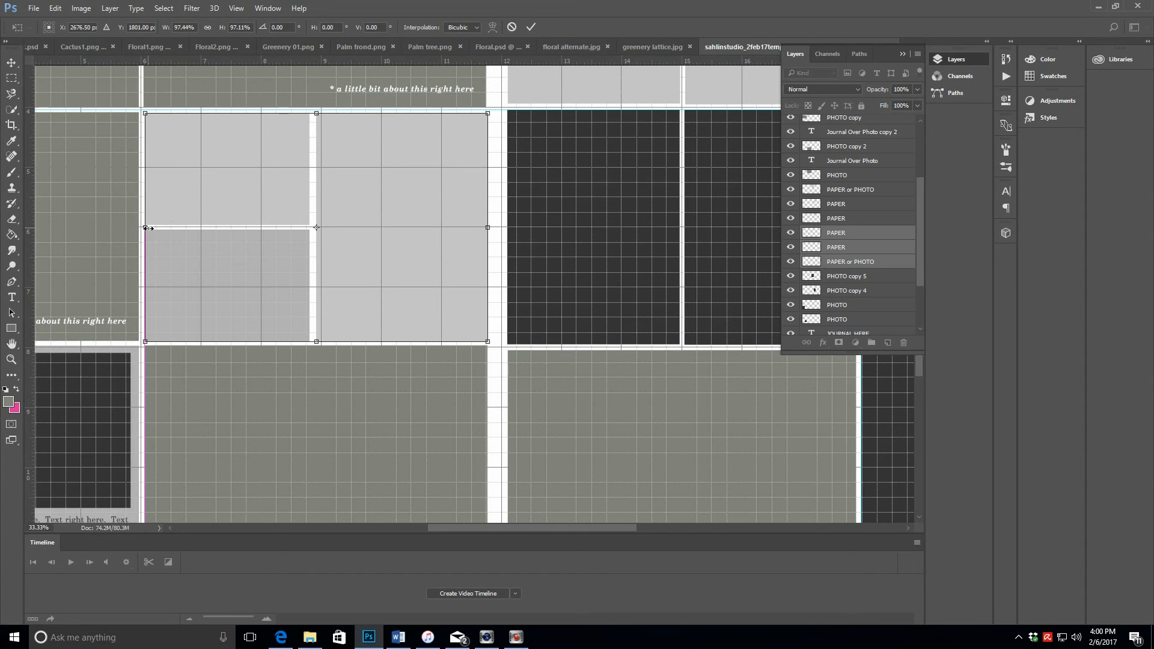
drag(488, 227, 490, 227)
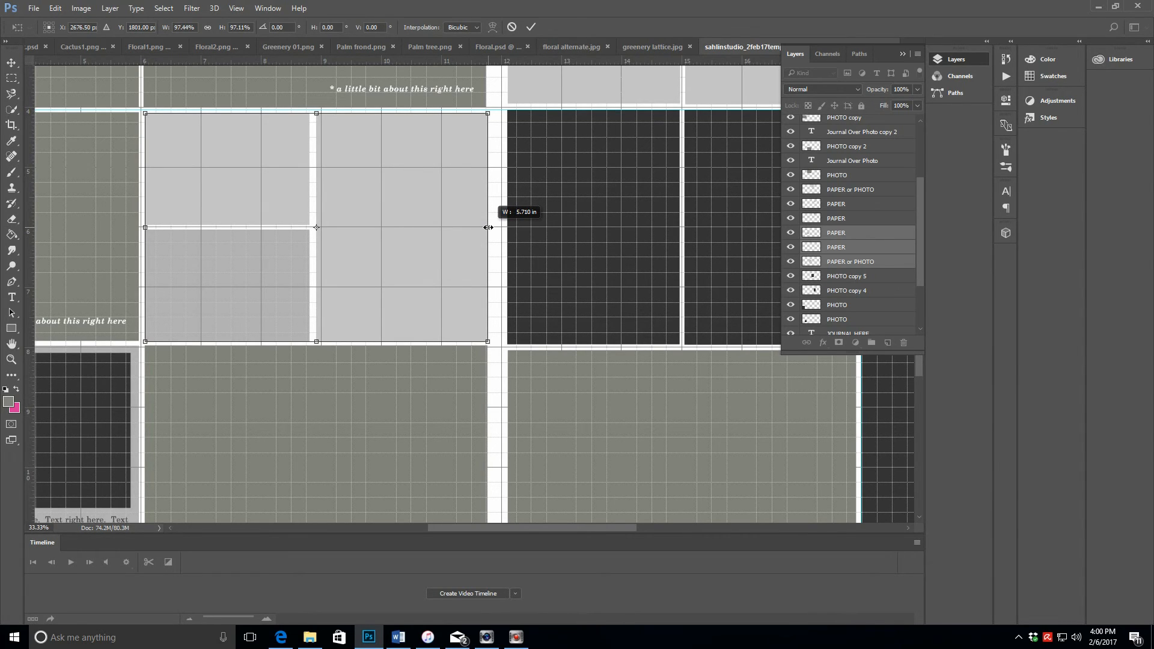
drag(488, 227, 485, 226)
click(531, 27)
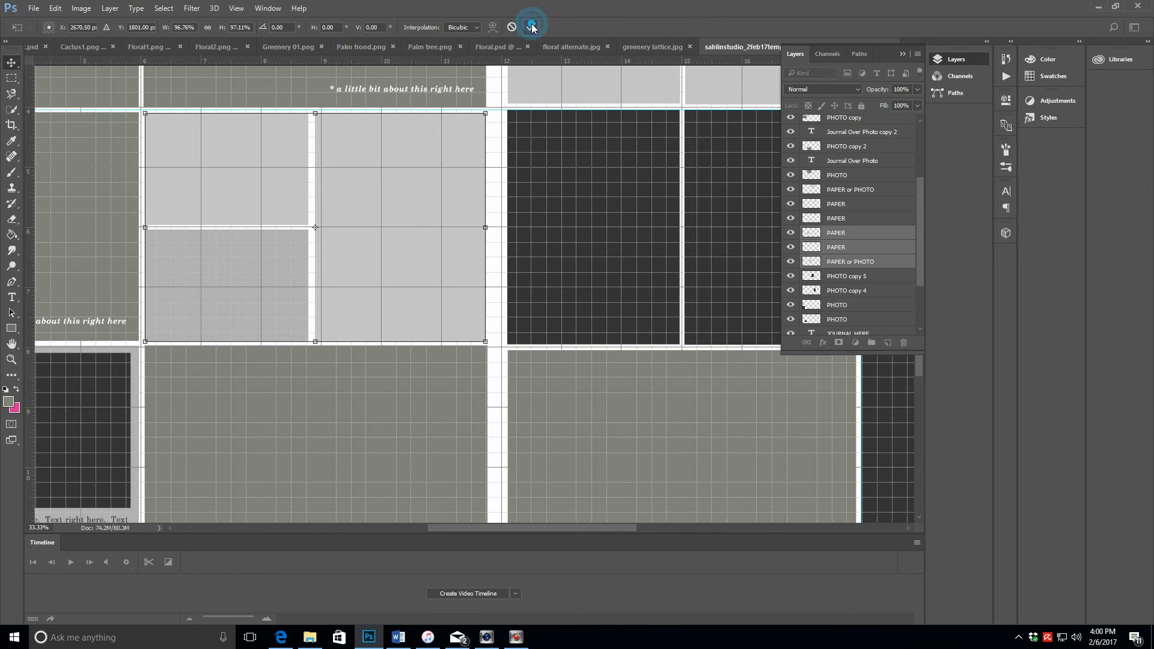
Reselect the three light-gray block layers, raise their lower edge to about 99.48% height in line with the neighboring photo, and apply
click(862, 208)
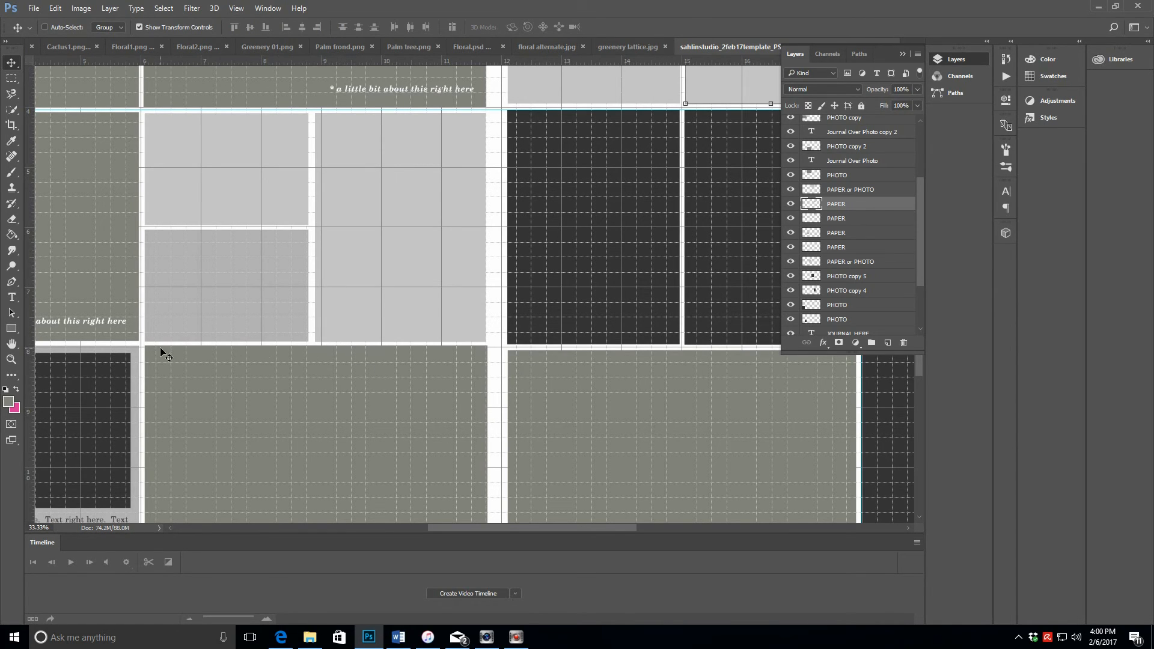
click(857, 261)
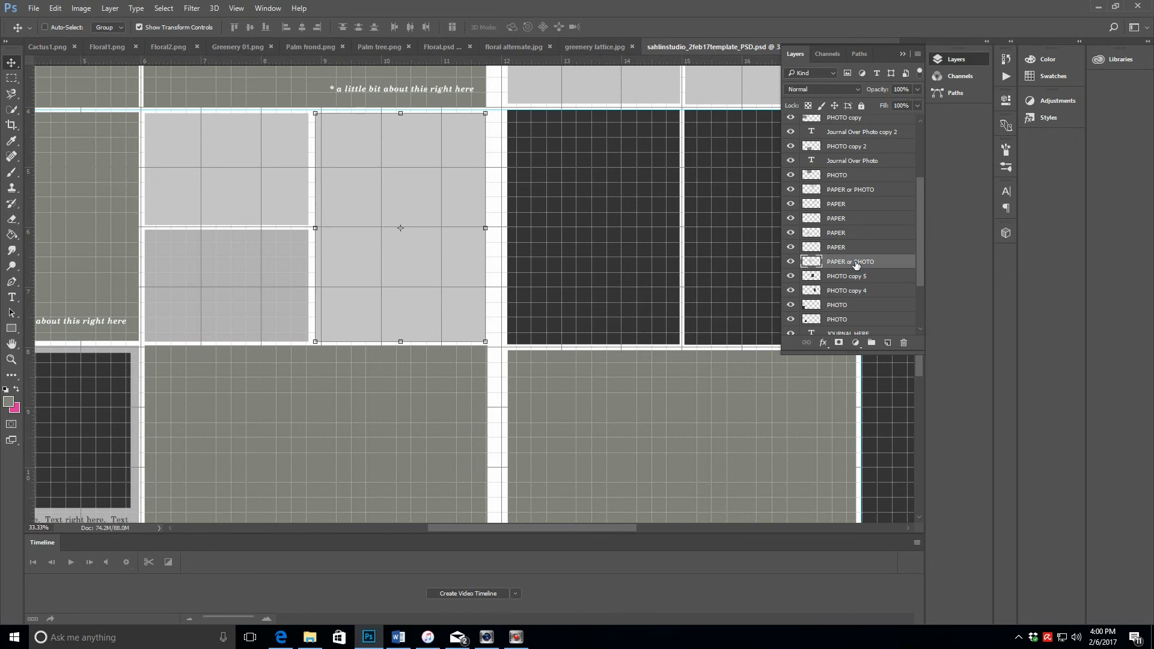
ctrl+click(853, 247)
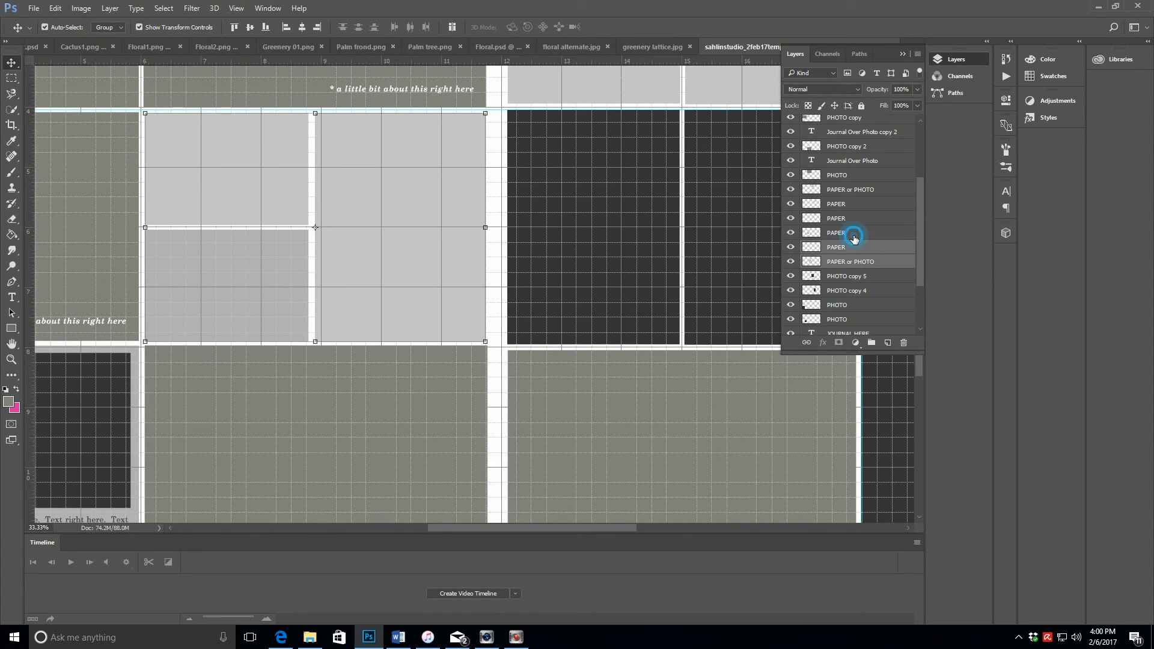
ctrl+click(854, 237)
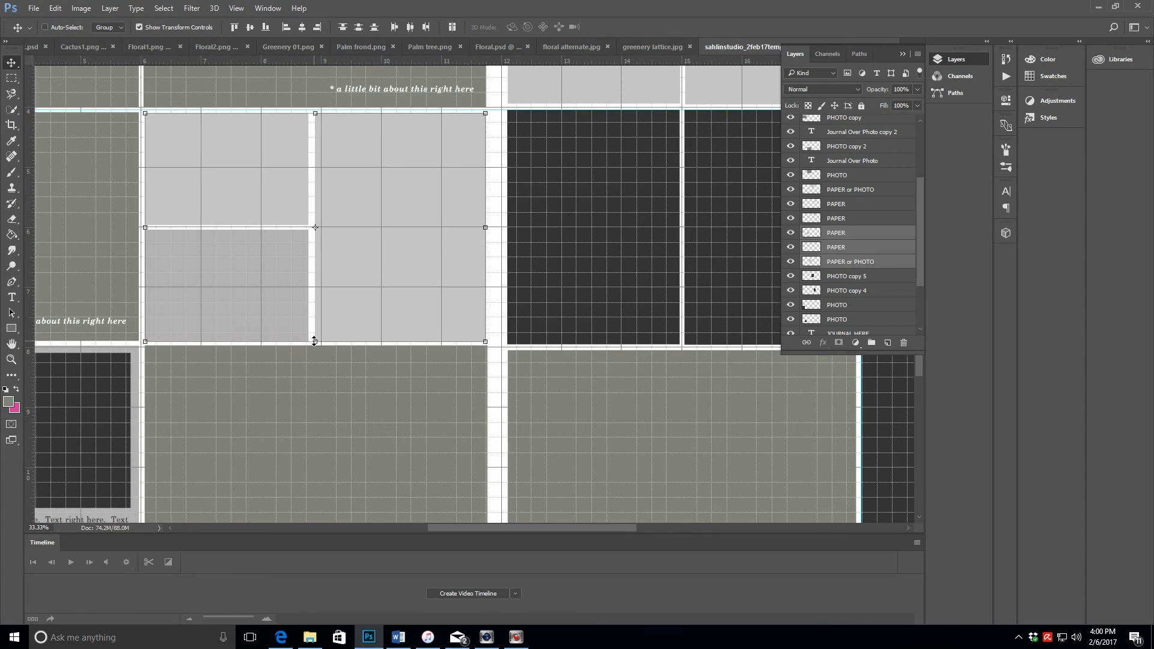
click(315, 340)
drag(315, 339, 315, 339)
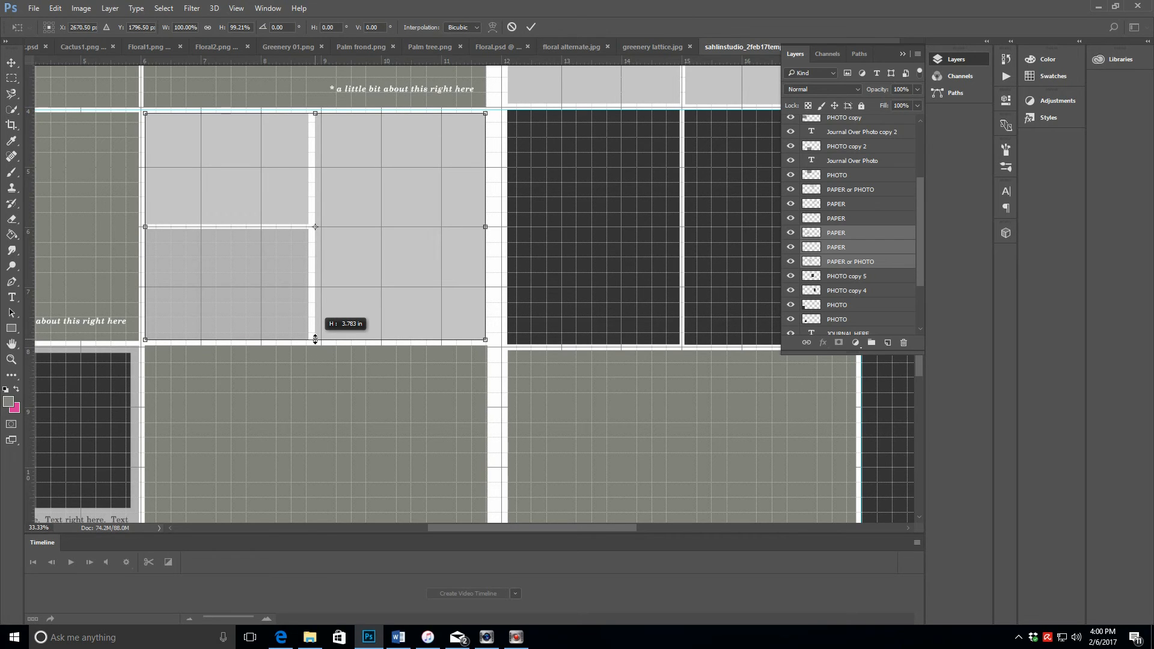
drag(315, 340, 314, 340)
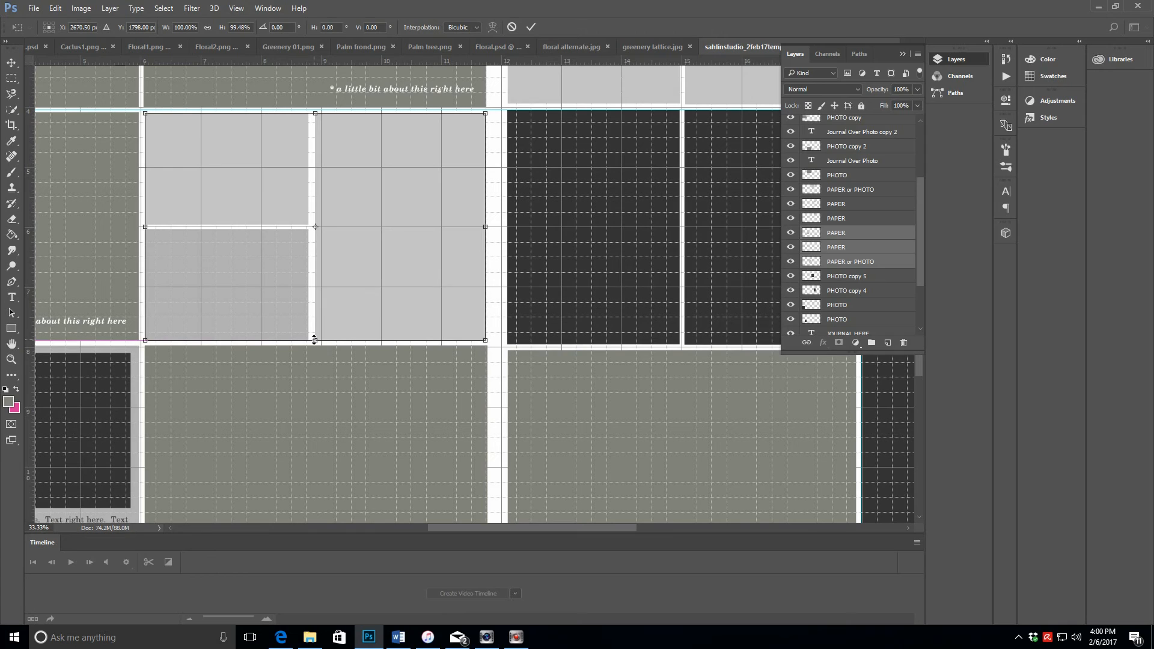
click(533, 27)
Fit the whole spread in view and select the right-page layers PHOTO copy 6 and PHOTO copy 3
click(875, 192)
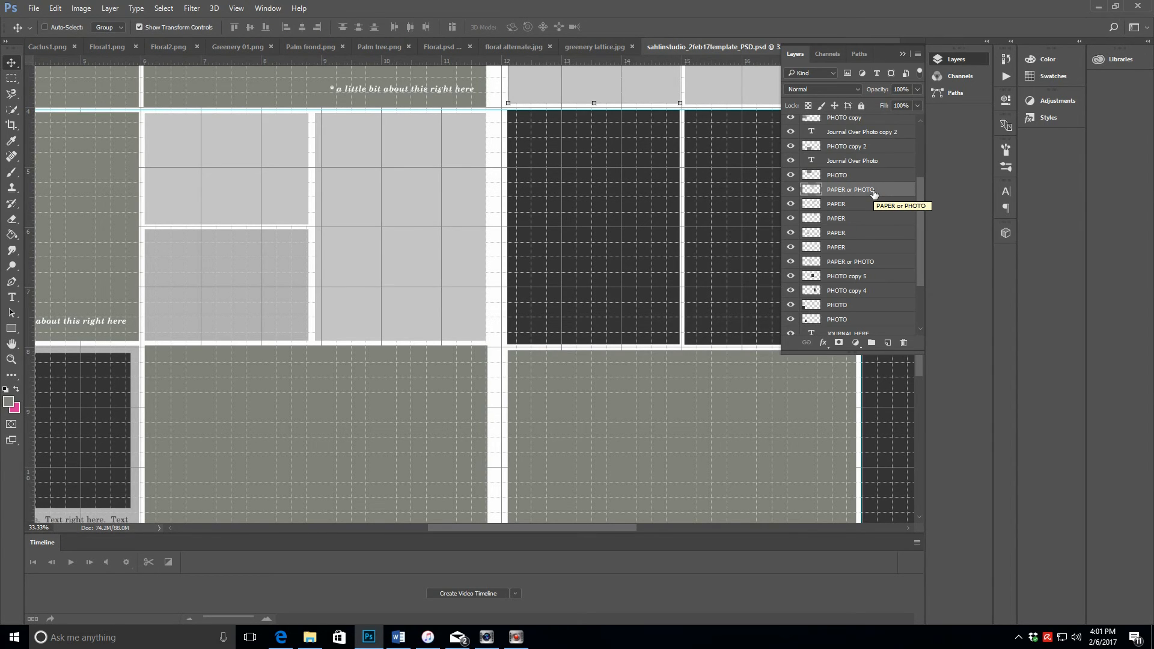
click(11, 360)
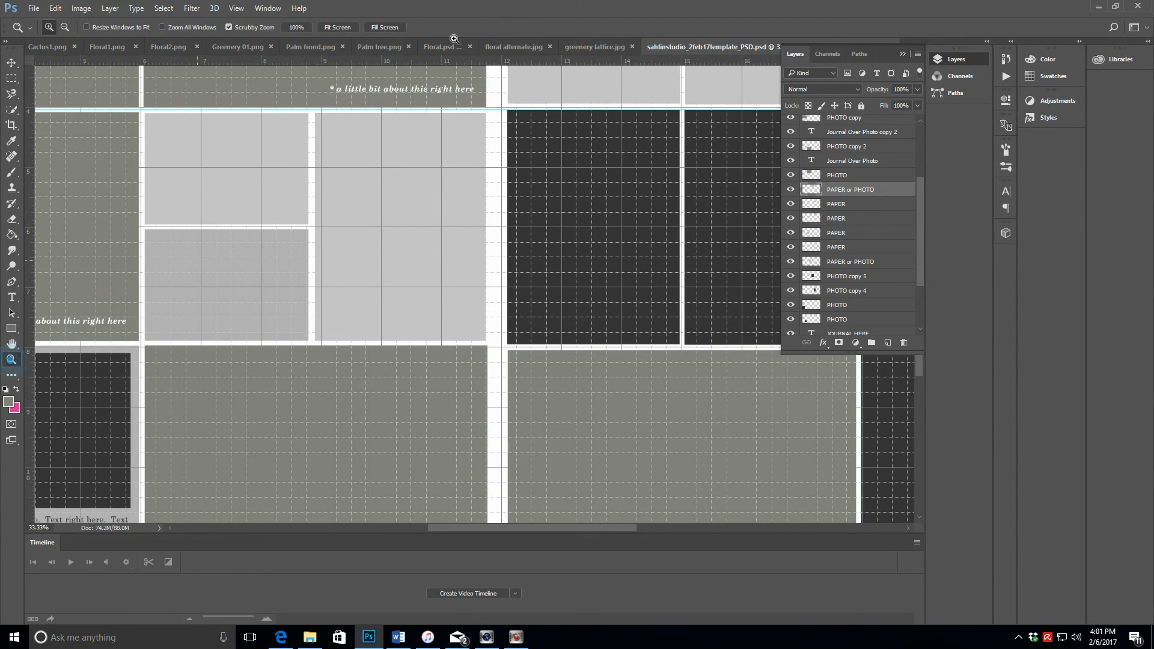
click(344, 28)
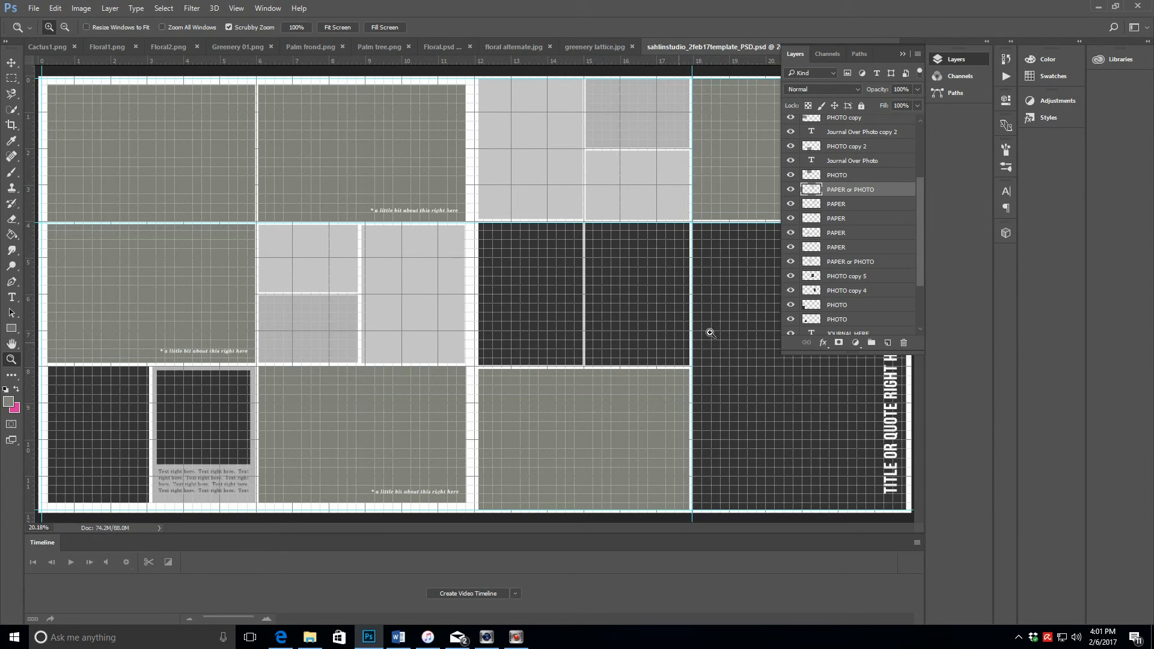
drag(922, 246, 933, 178)
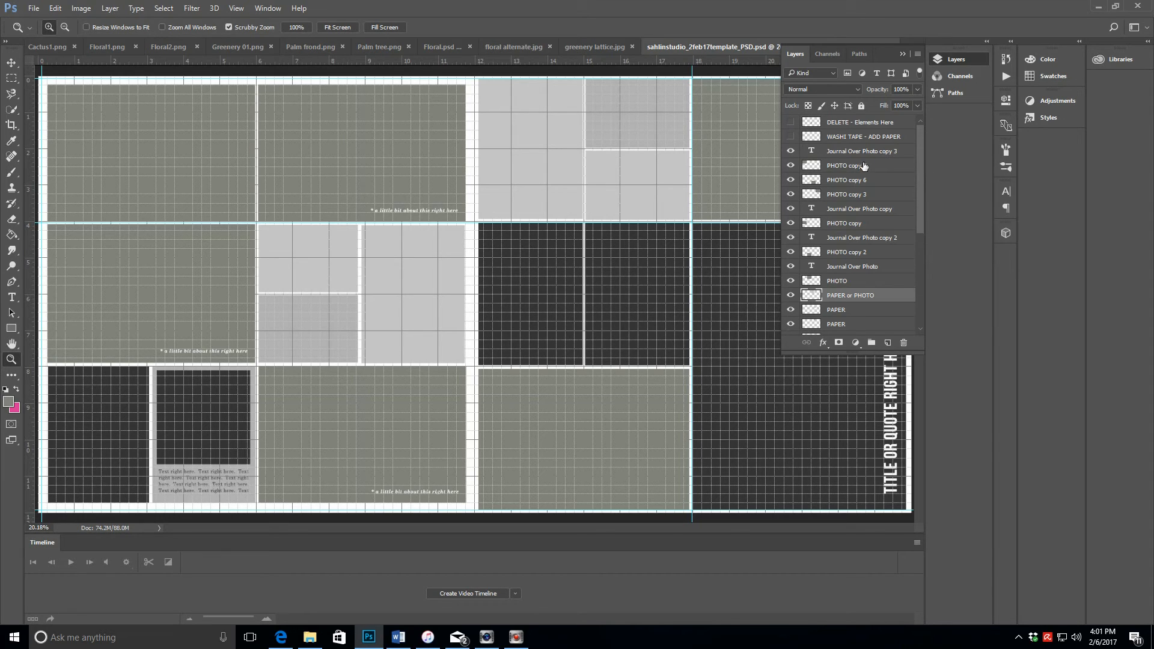
click(870, 181)
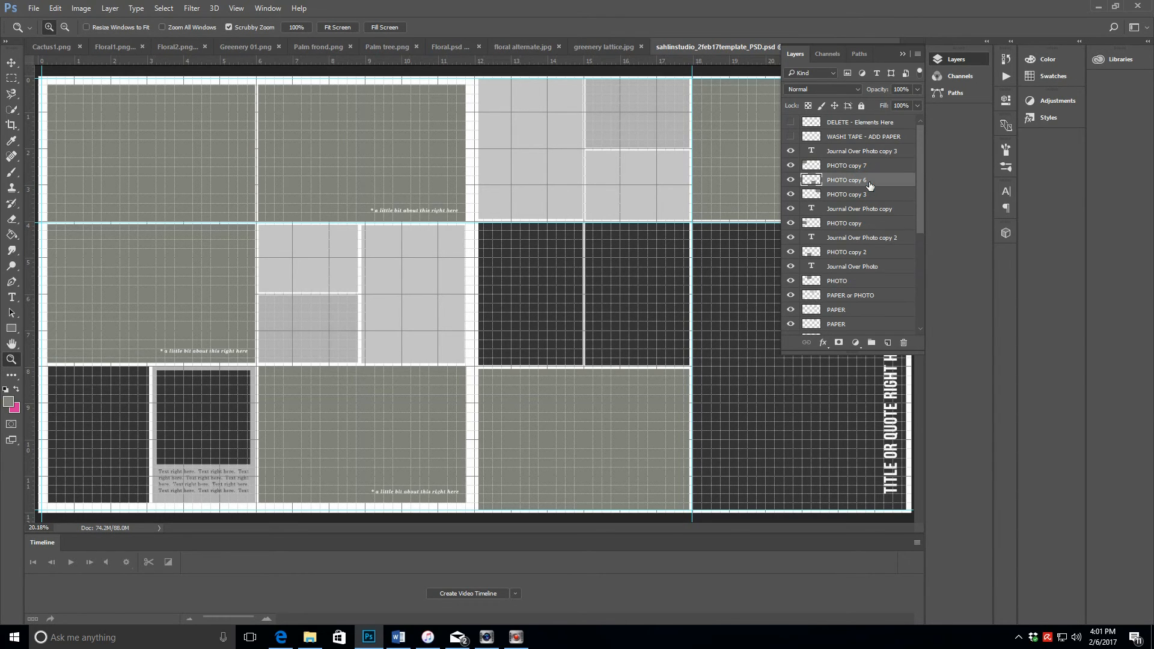
click(14, 63)
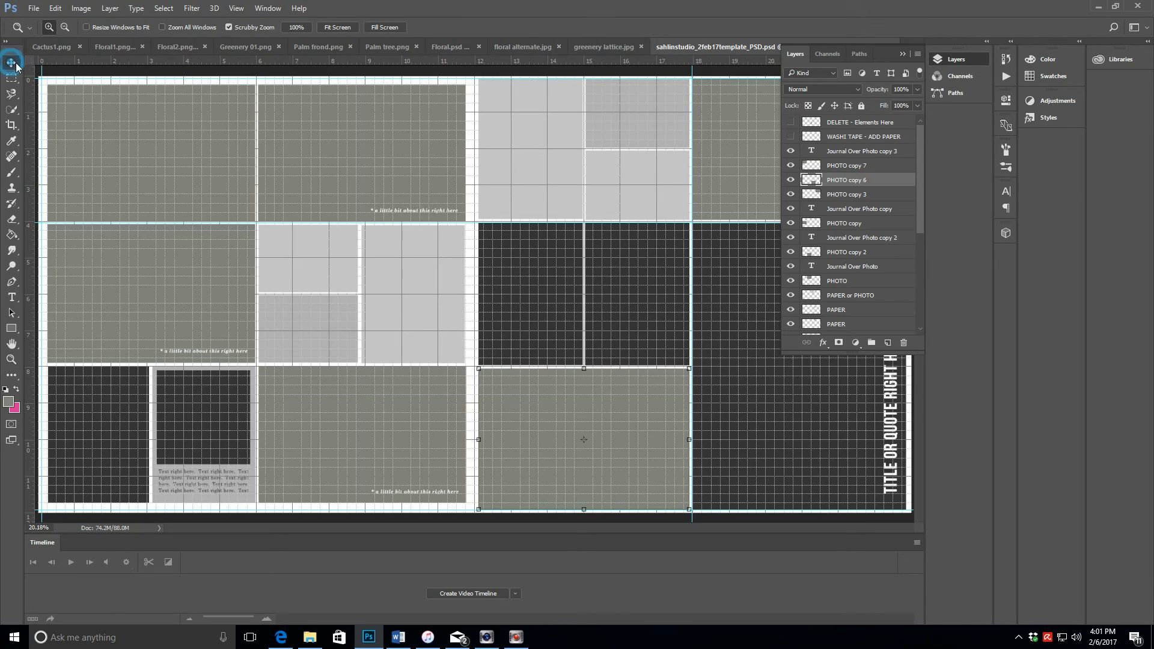
ctrl+click(874, 197)
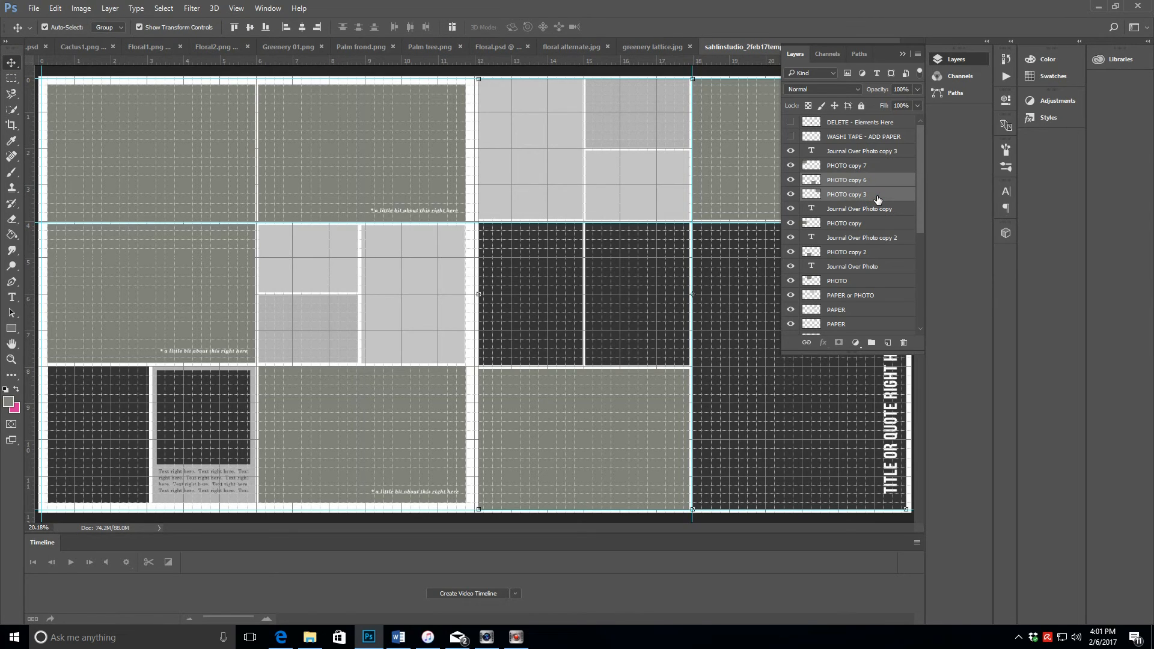
ctrl+click(877, 210)
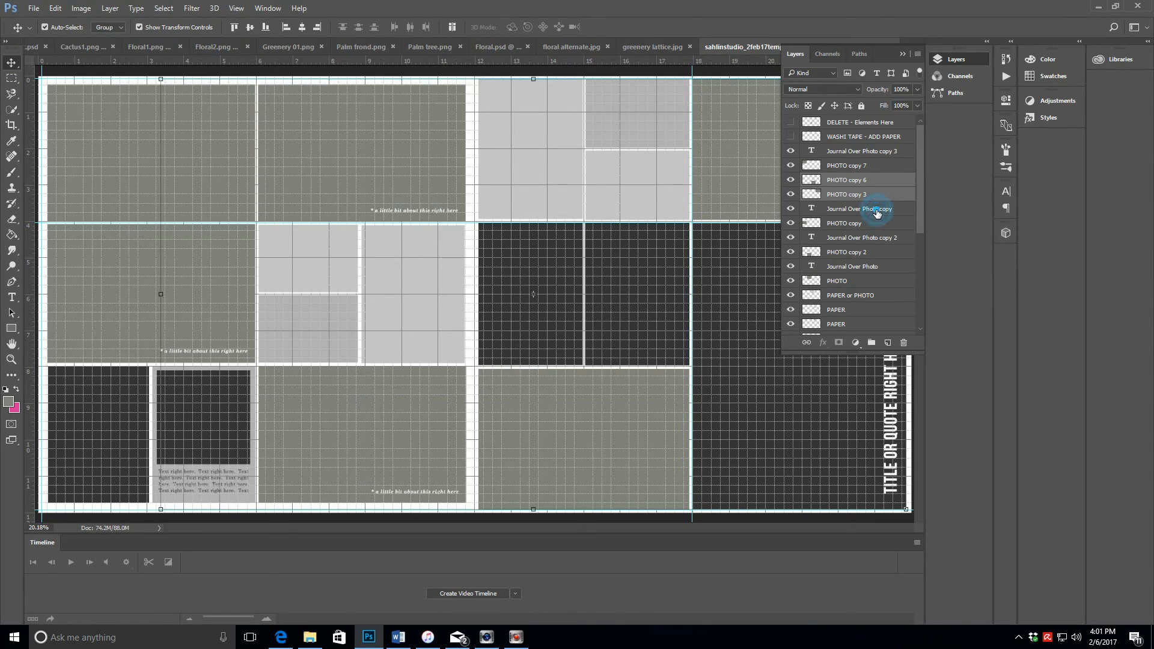
ctrl+click(877, 210)
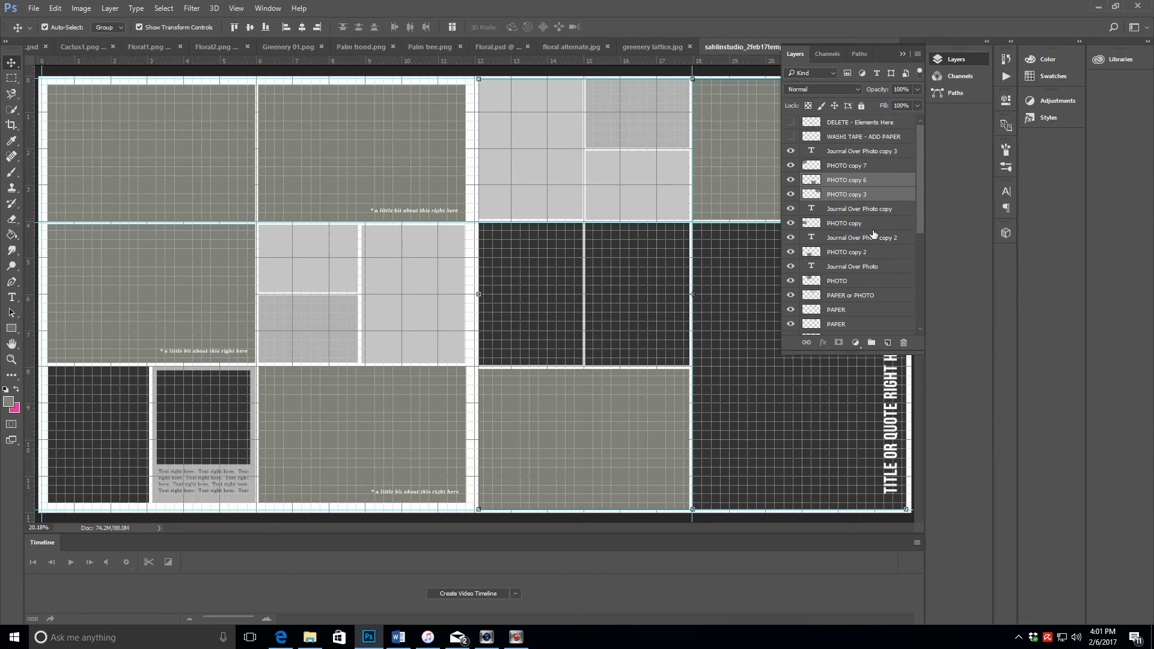
ctrl+click(874, 255)
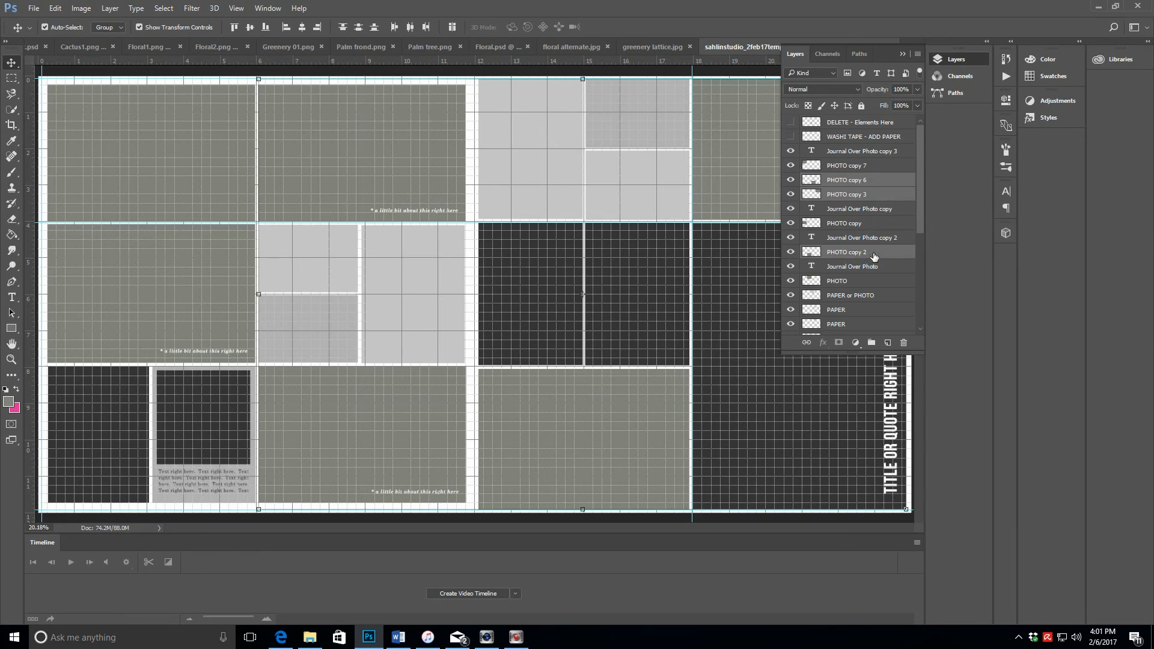
ctrl+click(874, 253)
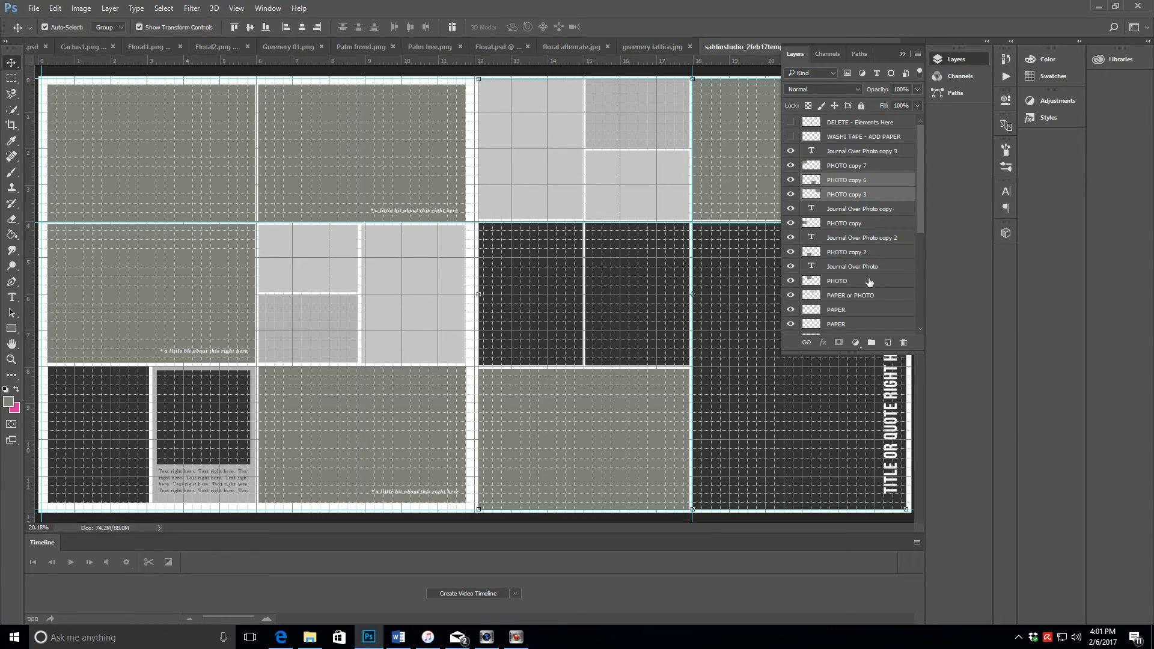
ctrl+click(868, 269)
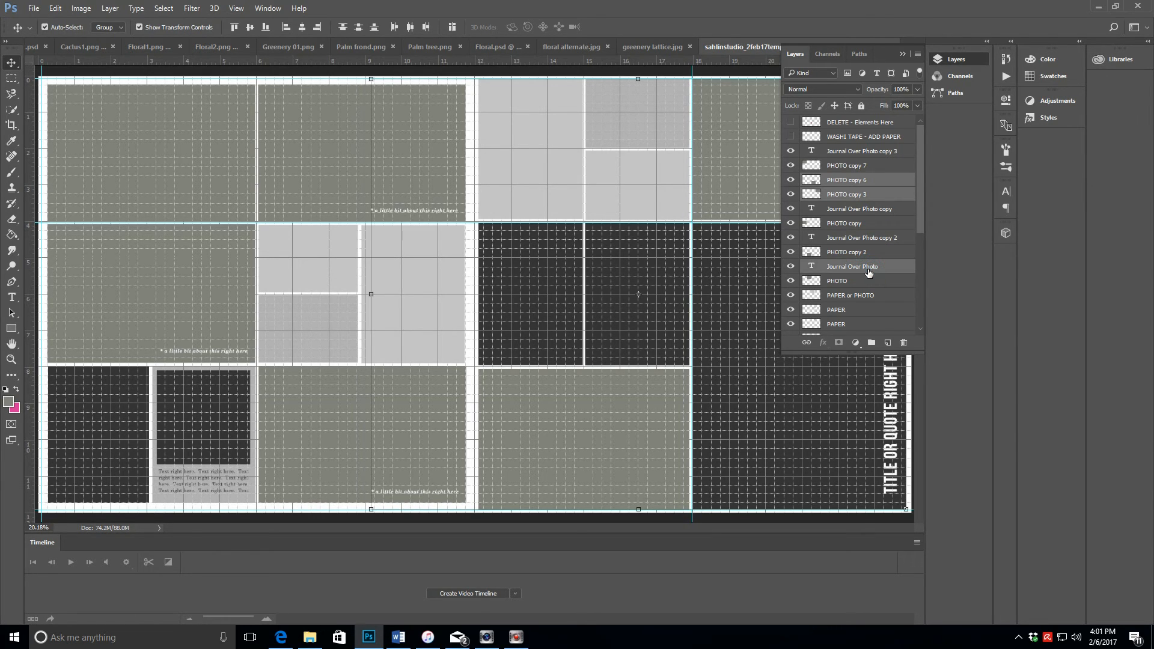
ctrl+click(868, 269)
ctrl+click(868, 282)
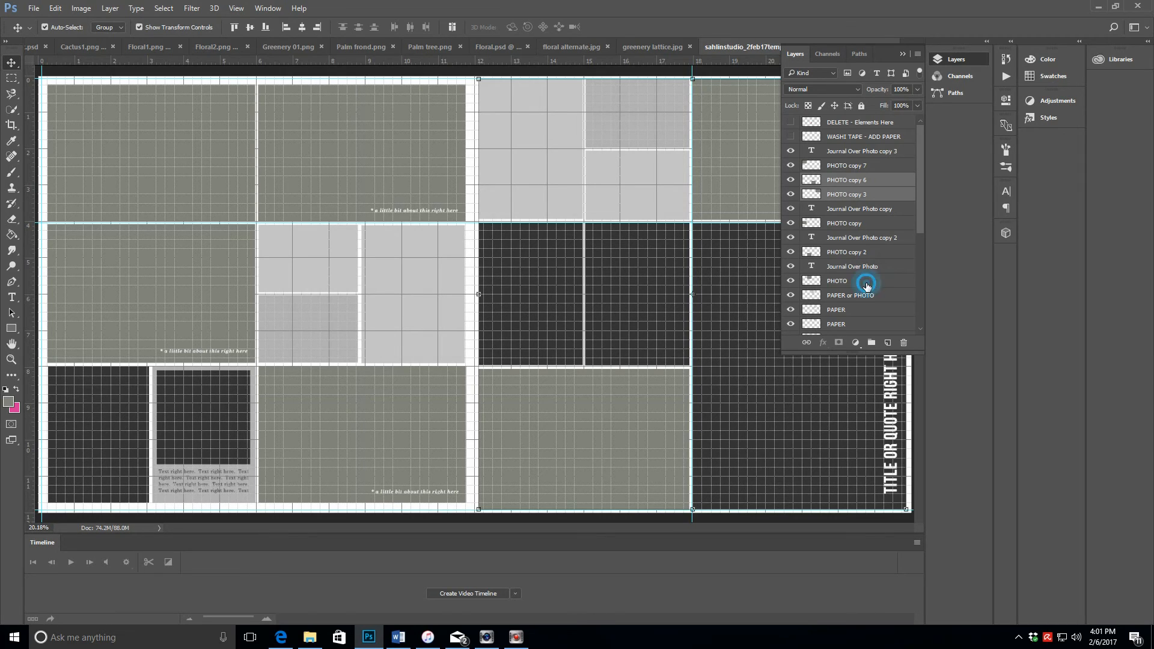
ctrl+click(867, 283)
Add the right page's light-gray block layers to the selection: the upper PAPER or PHOTO and the two PAPER layers directly beneath it
ctrl+click(865, 302)
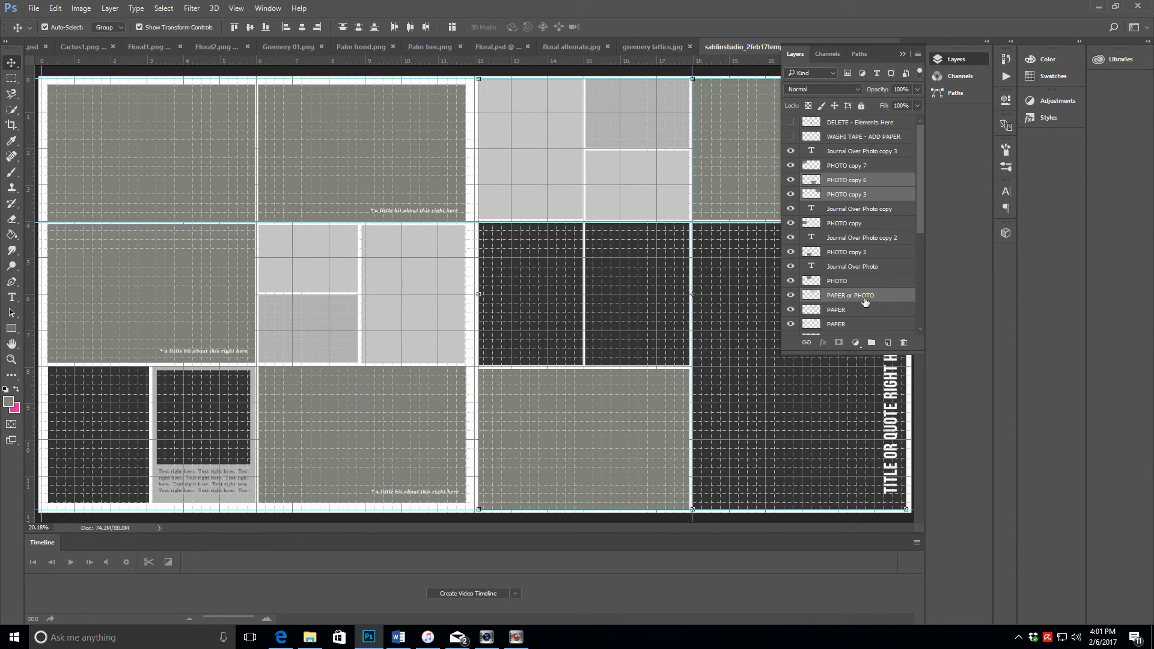
ctrl+click(859, 312)
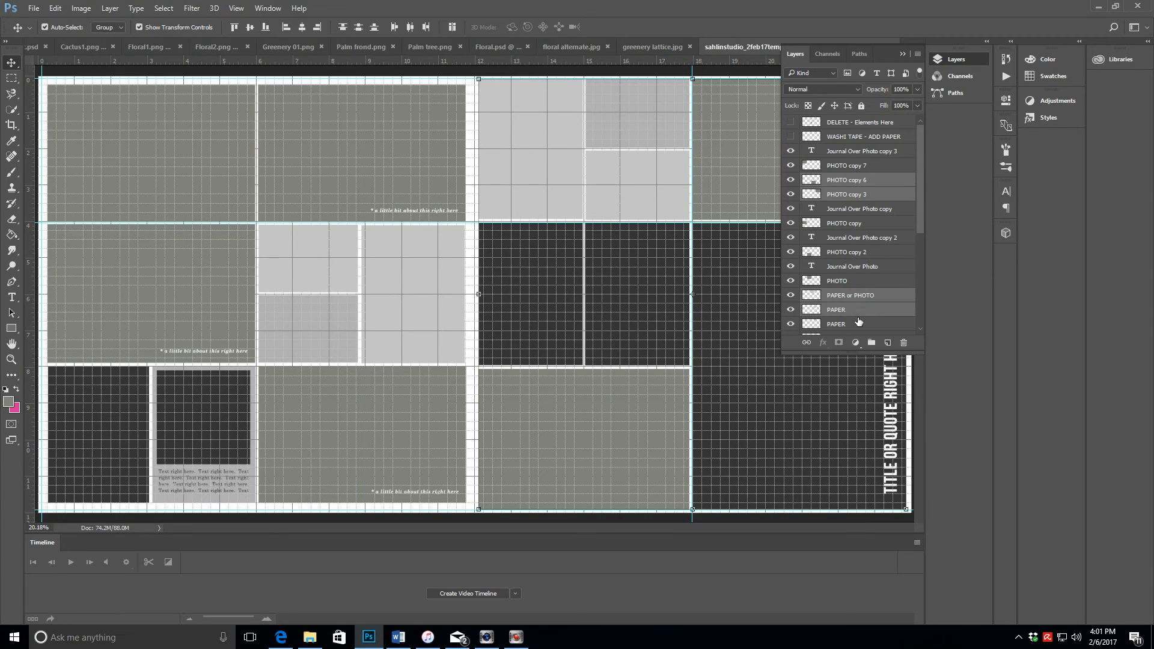
ctrl+click(857, 327)
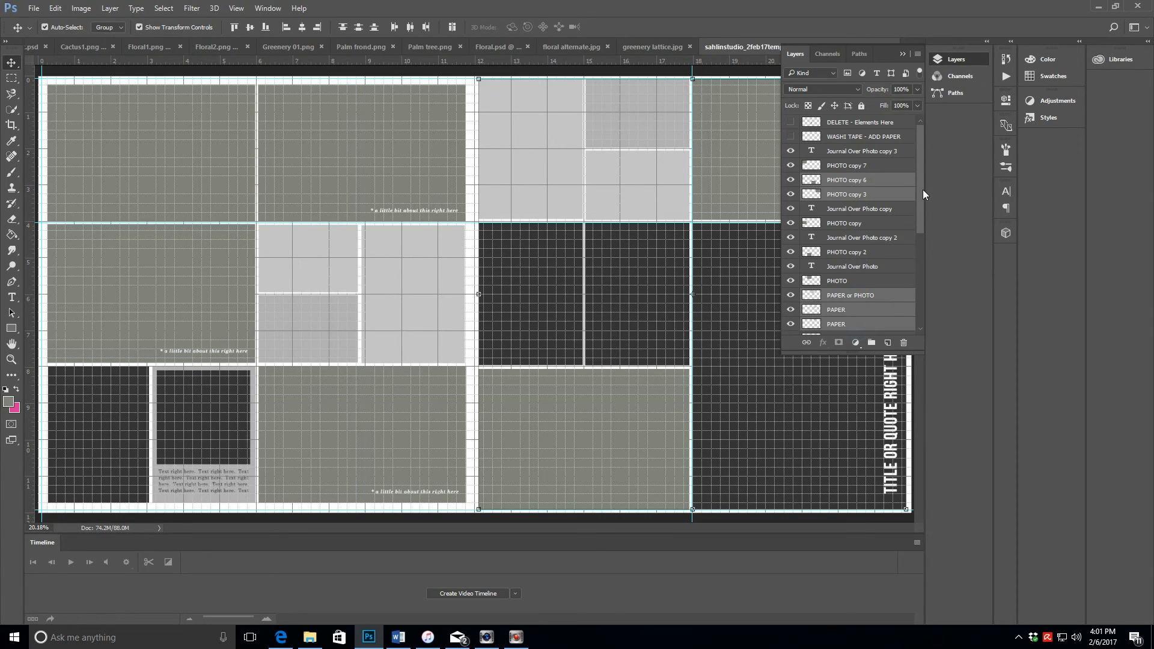
Add the right page's dark block layers, PHOTO copy 5 and PHOTO copy 4, to the selection
drag(922, 189, 916, 237)
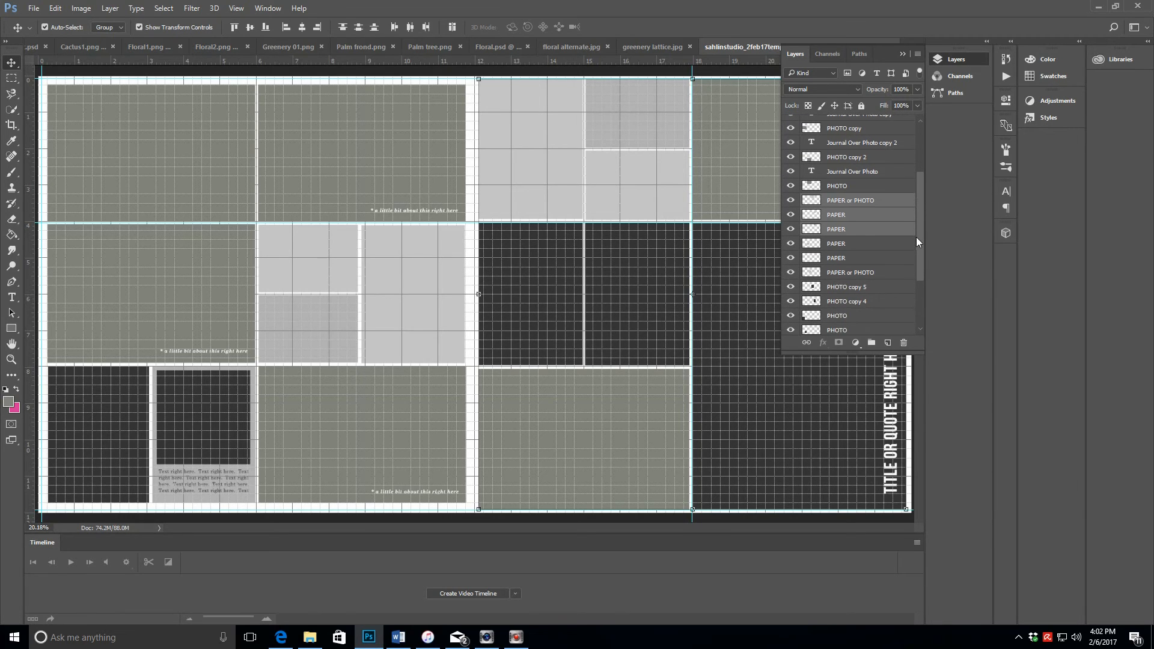
ctrl+click(855, 244)
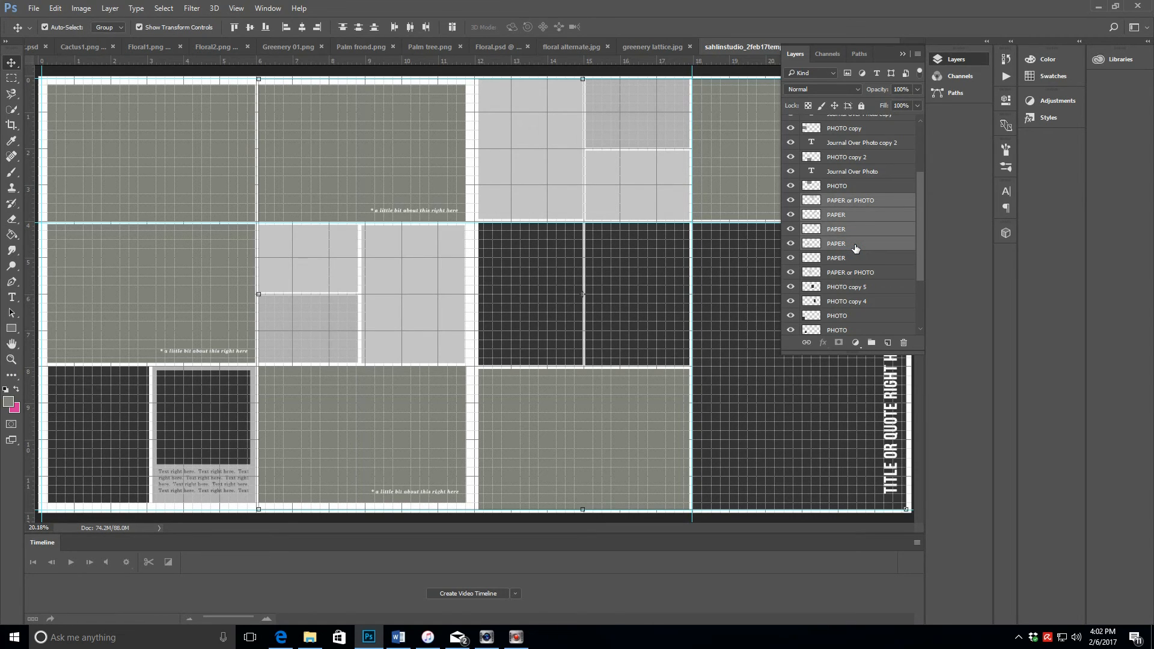
ctrl+click(855, 246)
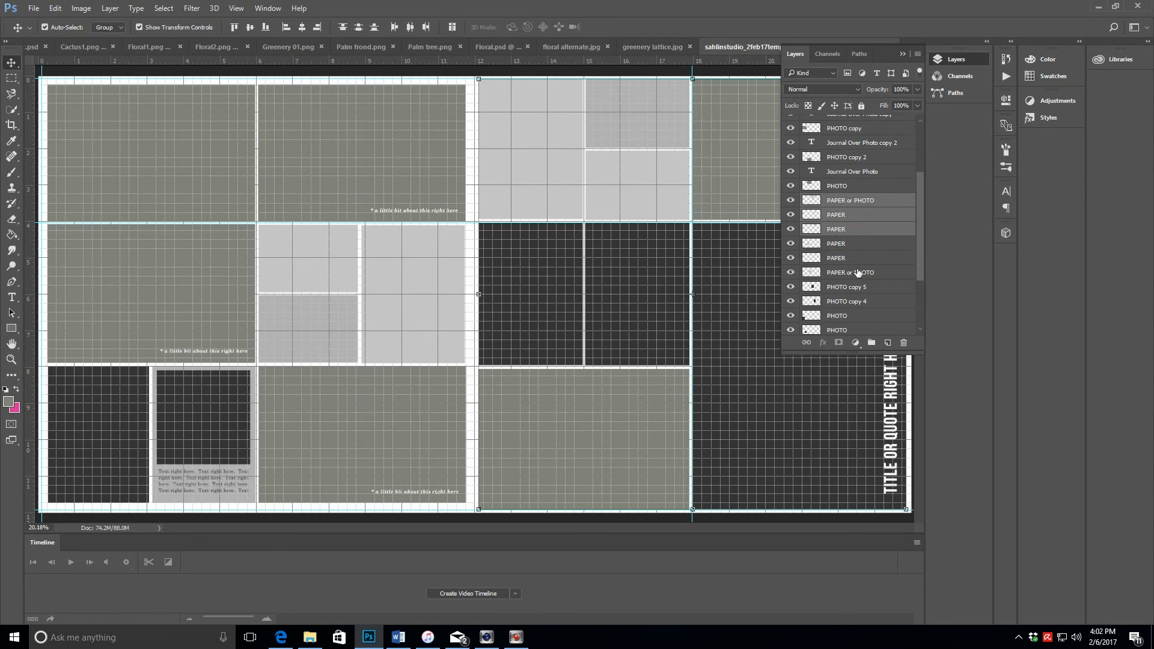
ctrl+click(857, 289)
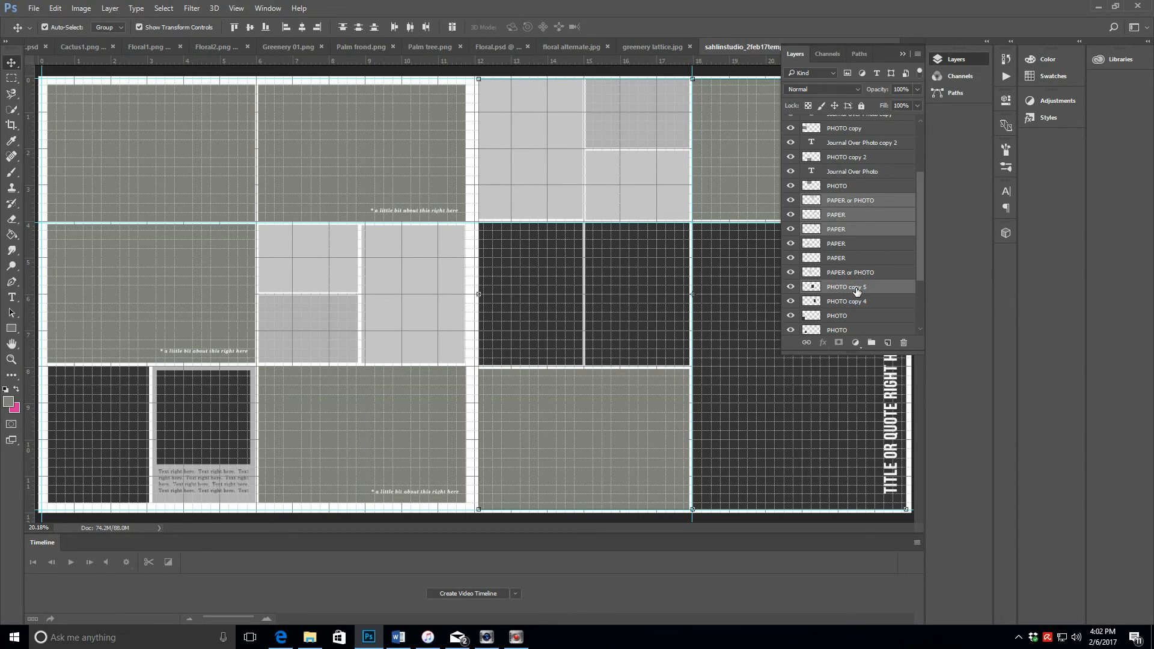
ctrl+click(853, 302)
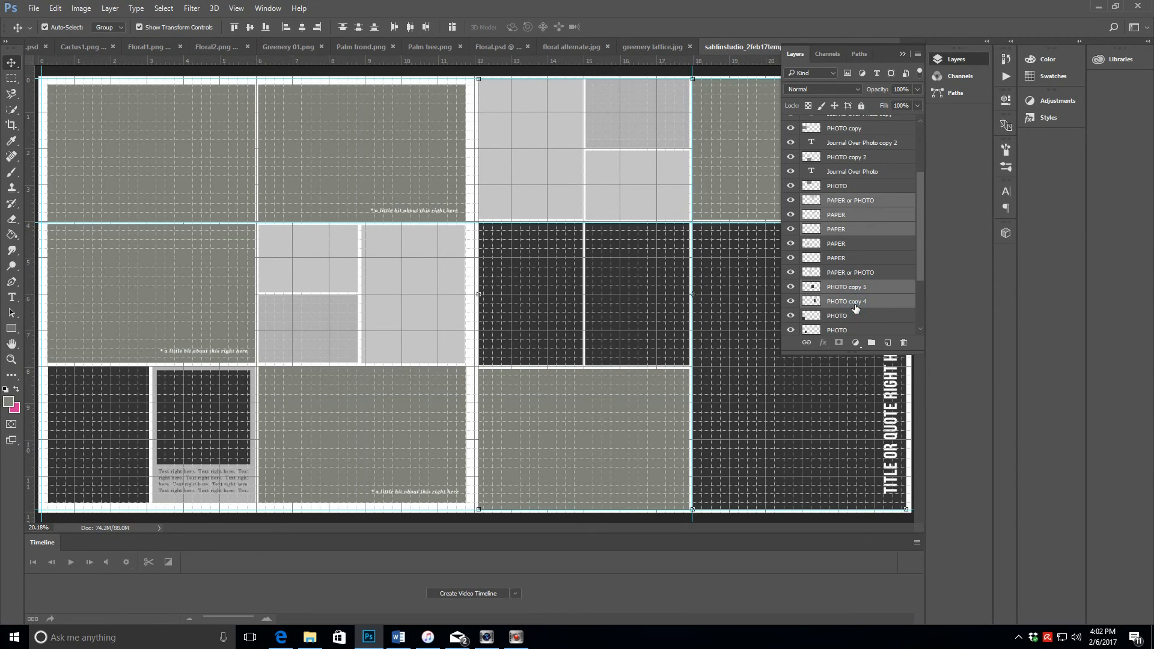
Add the TITLE or QUOTE and LARGE PHOTO layers to the right-page selection, leaving Layer 1 out
drag(921, 243, 917, 294)
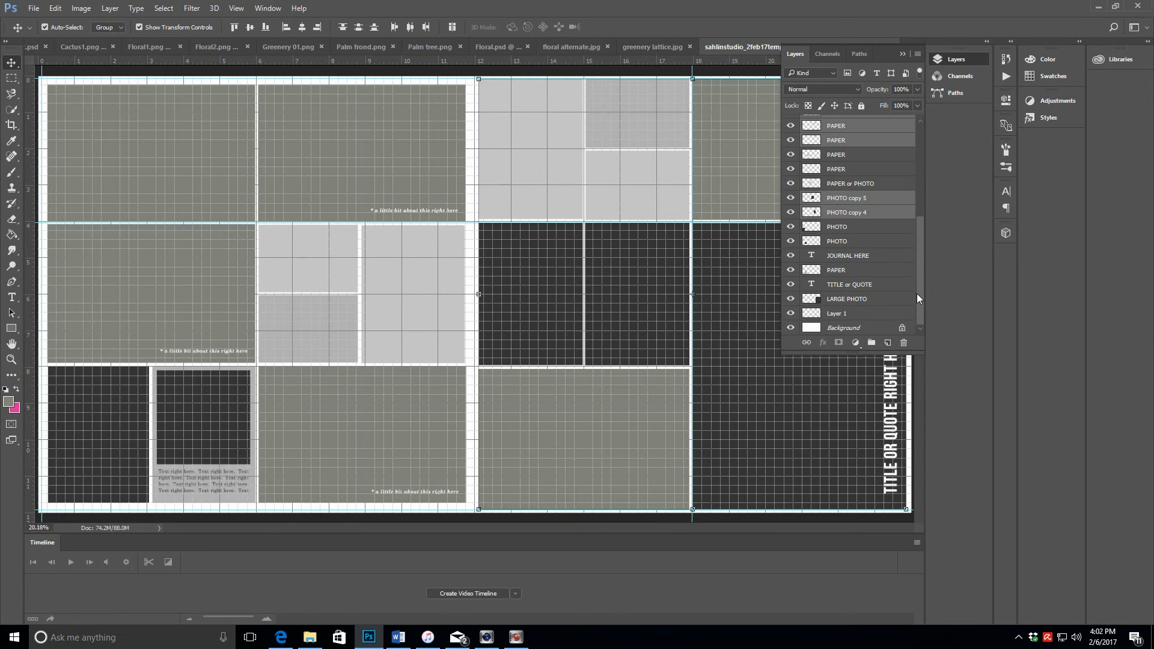
ctrl+click(850, 288)
ctrl+click(852, 304)
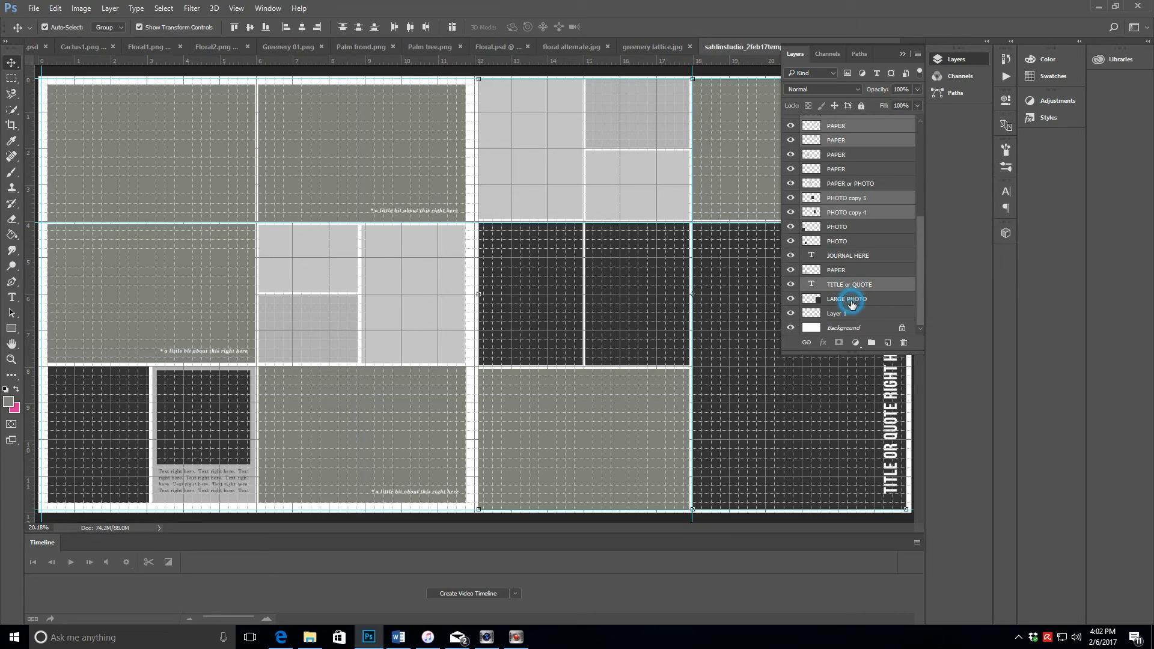
ctrl+click(851, 315)
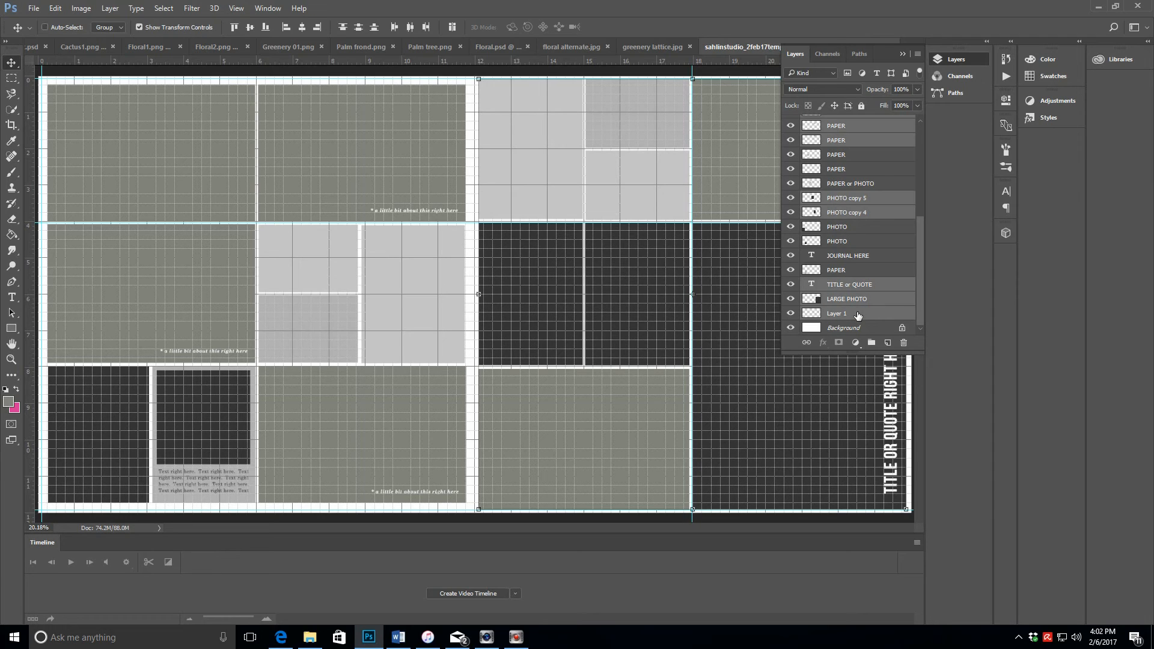
ctrl+click(853, 318)
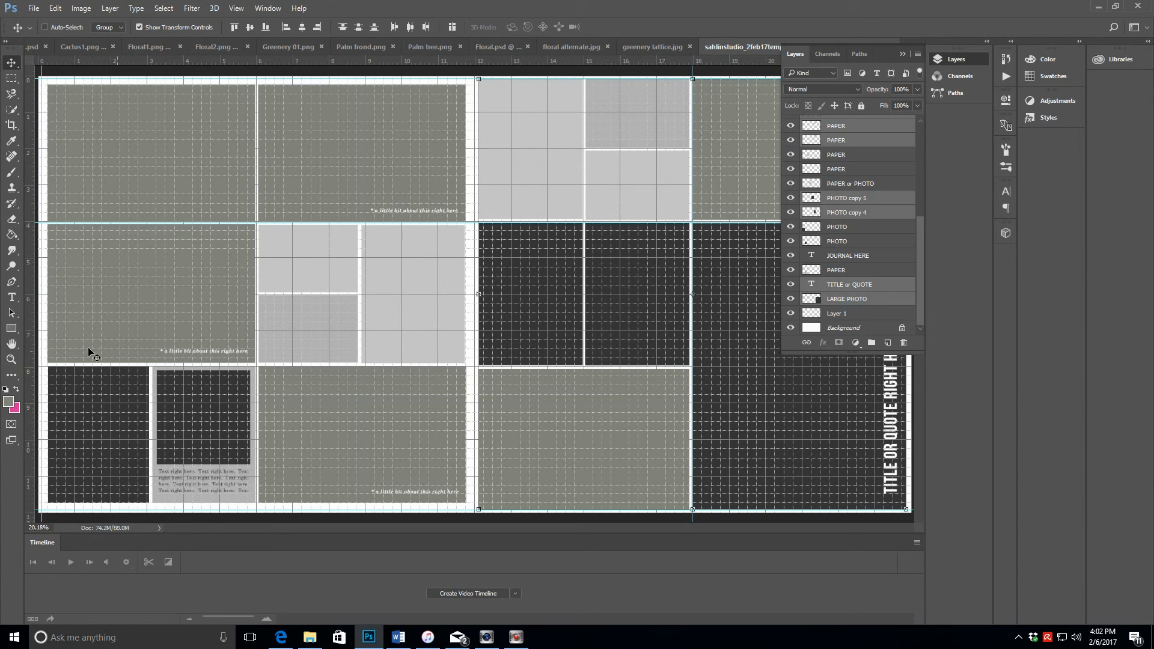
Scale the selected right-page layers inward from their upper-left corner to the quarter-inch border, keeping width and height linked at 98.75%
click(11, 360)
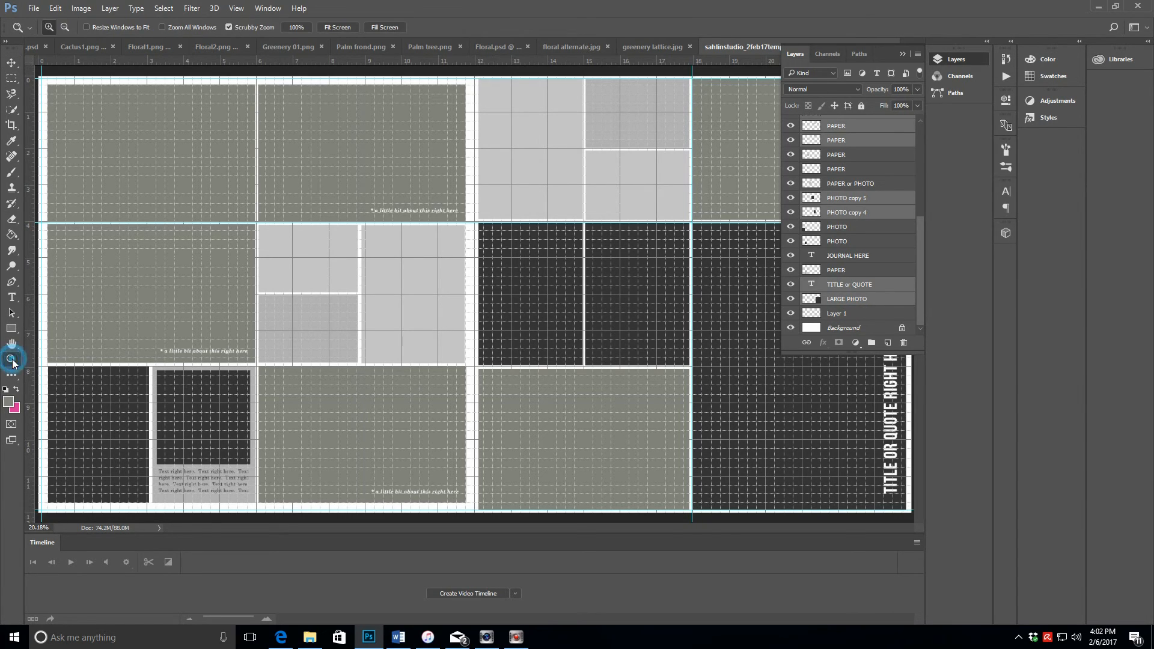
click(493, 93)
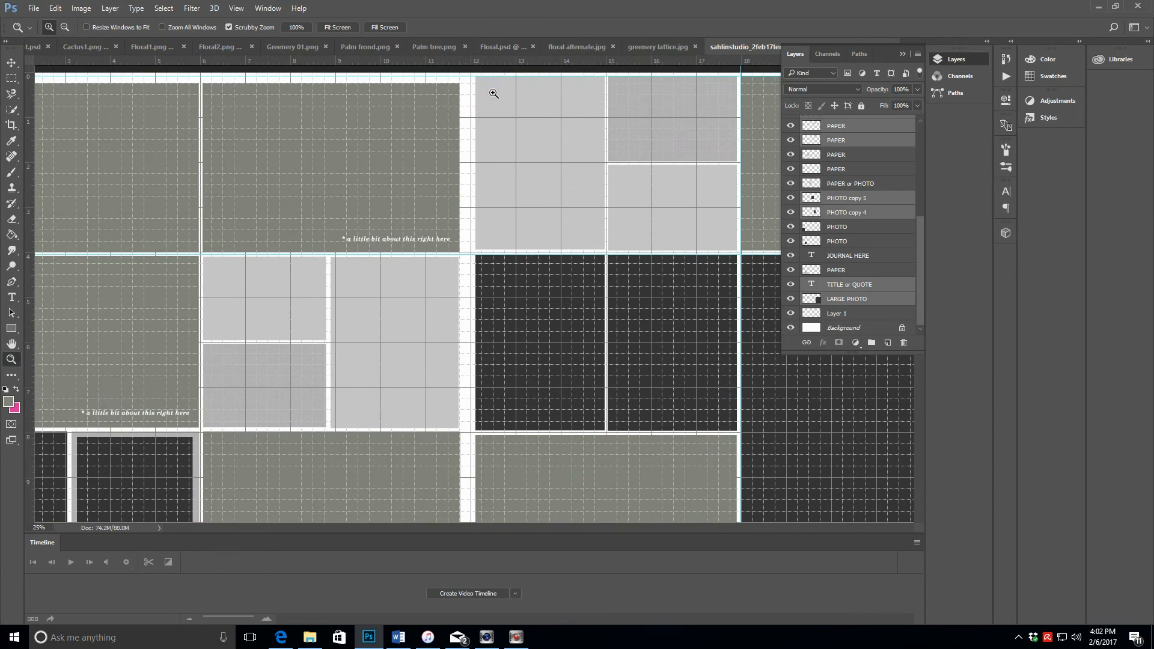
click(531, 111)
scroll(568, 139, up, 1)
scroll(568, 139, up, 1)
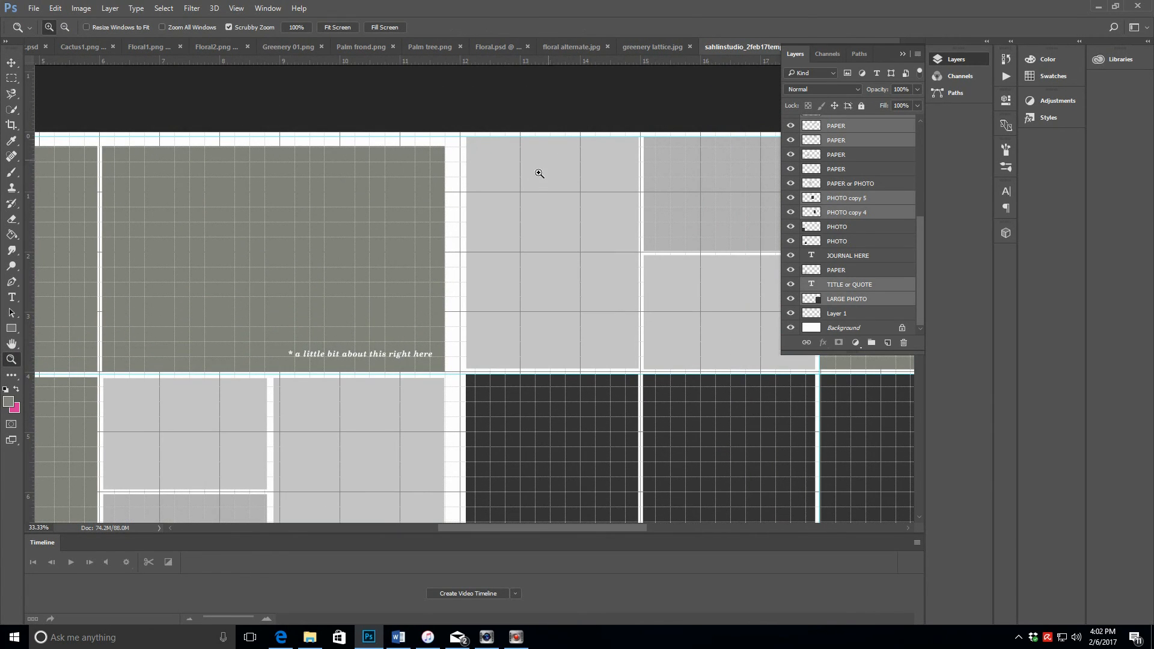
click(528, 178)
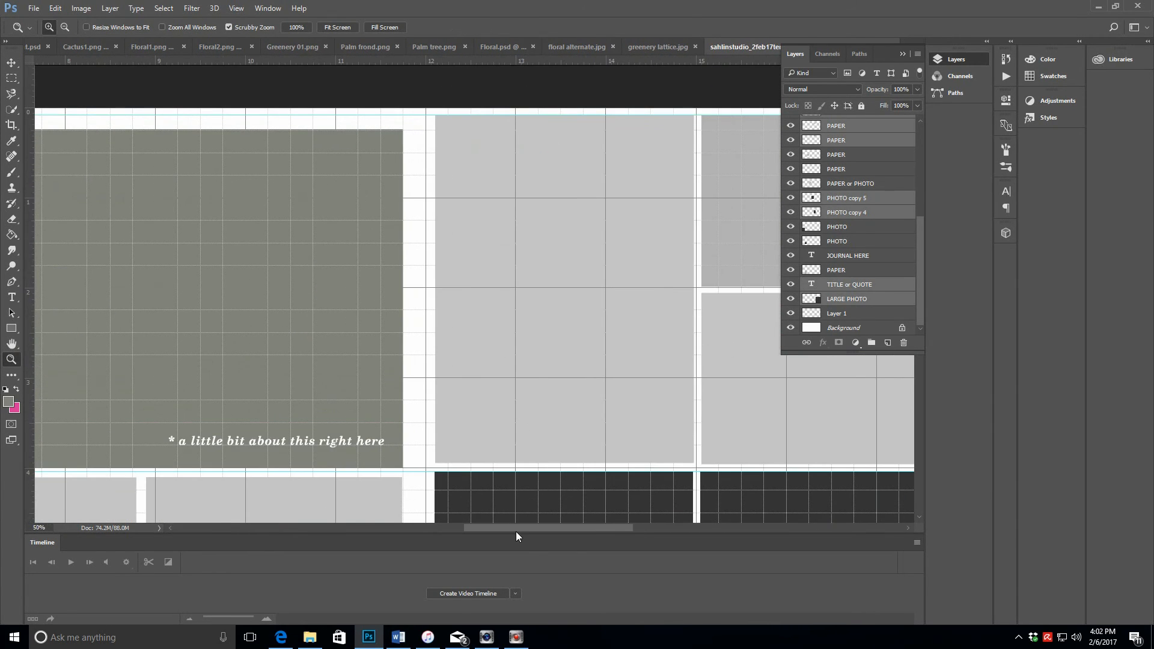
drag(518, 531, 533, 530)
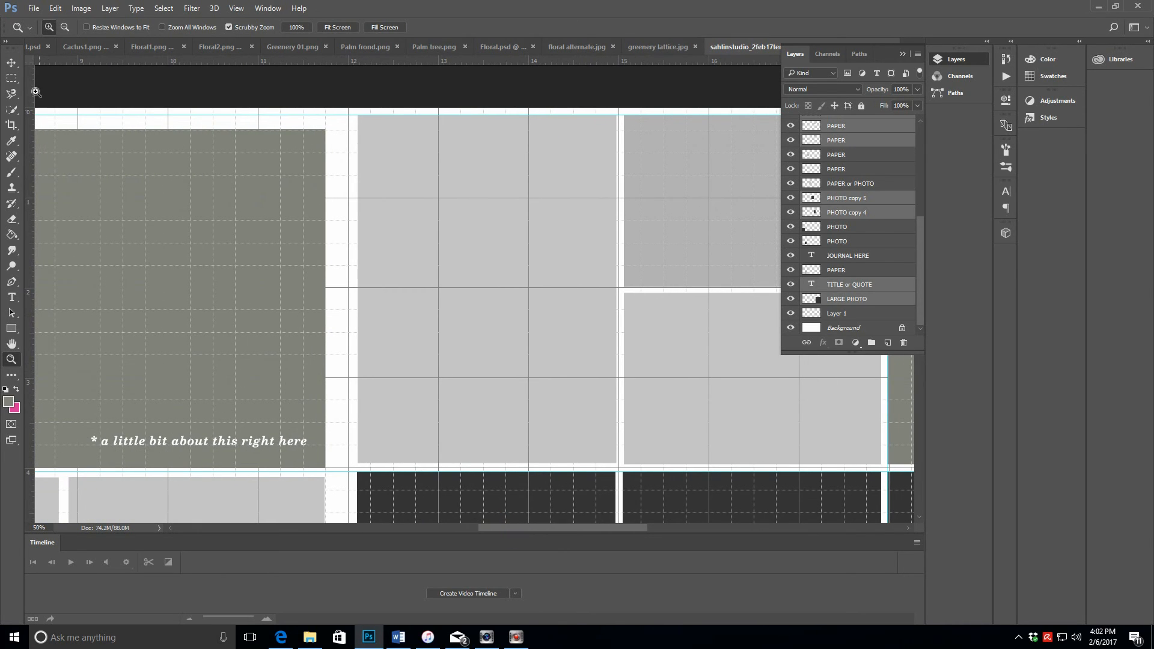
click(11, 63)
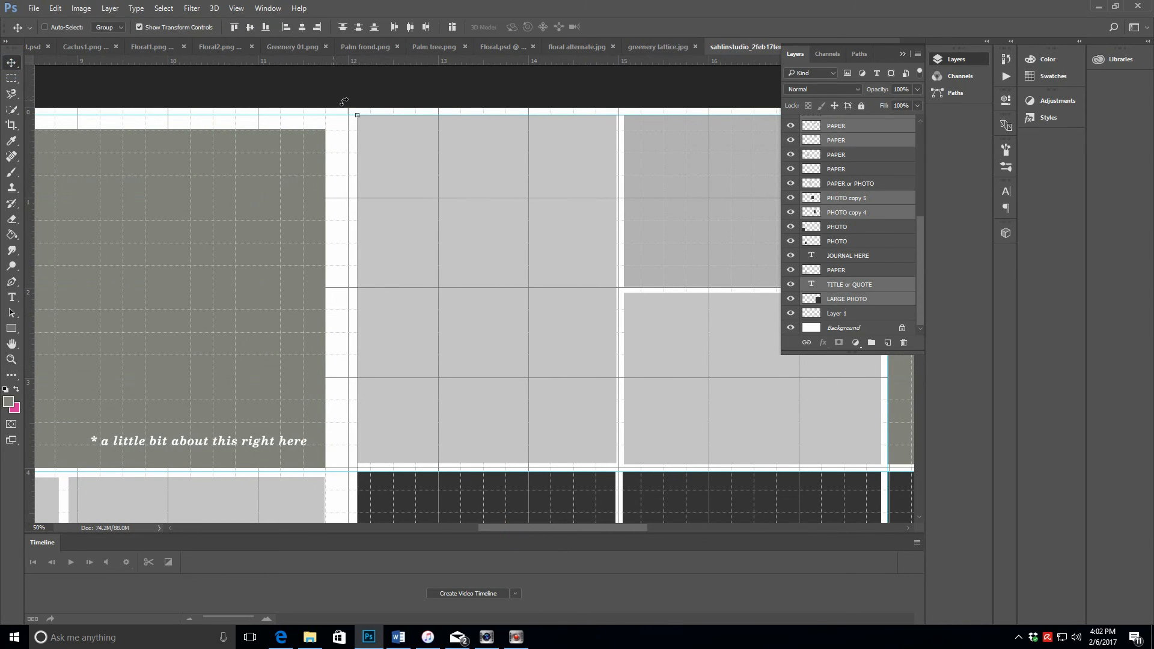
mouse_move(357, 114)
mouse_down()
mouse_move(361, 134)
mouse_move(370, 130)
mouse_up()
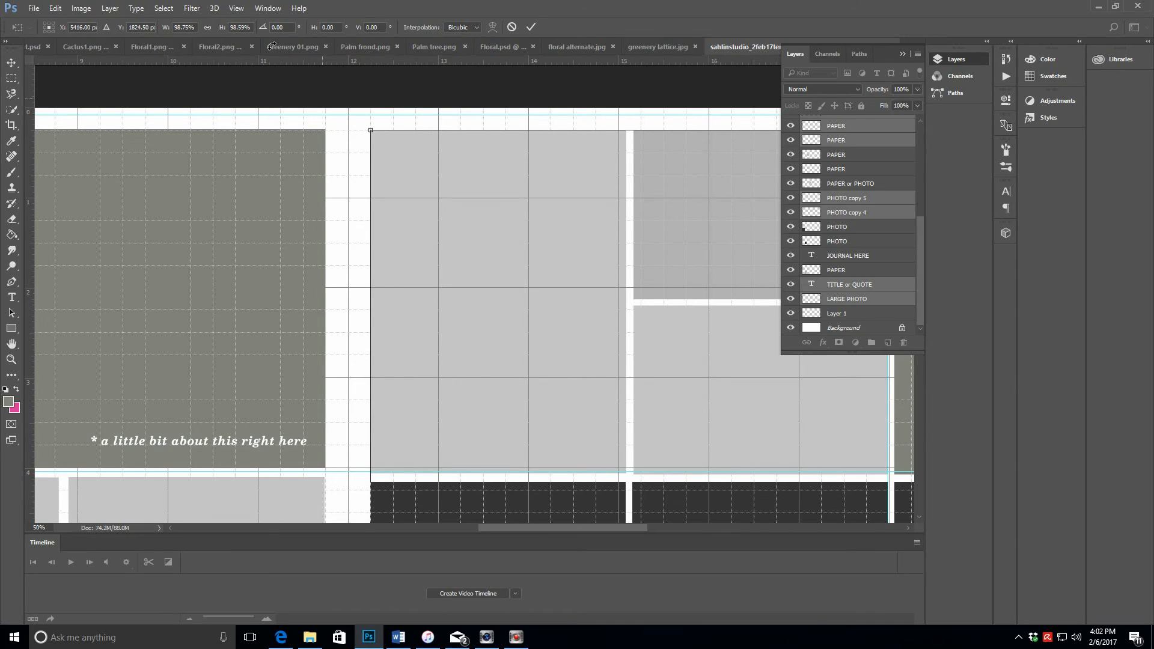
click(208, 28)
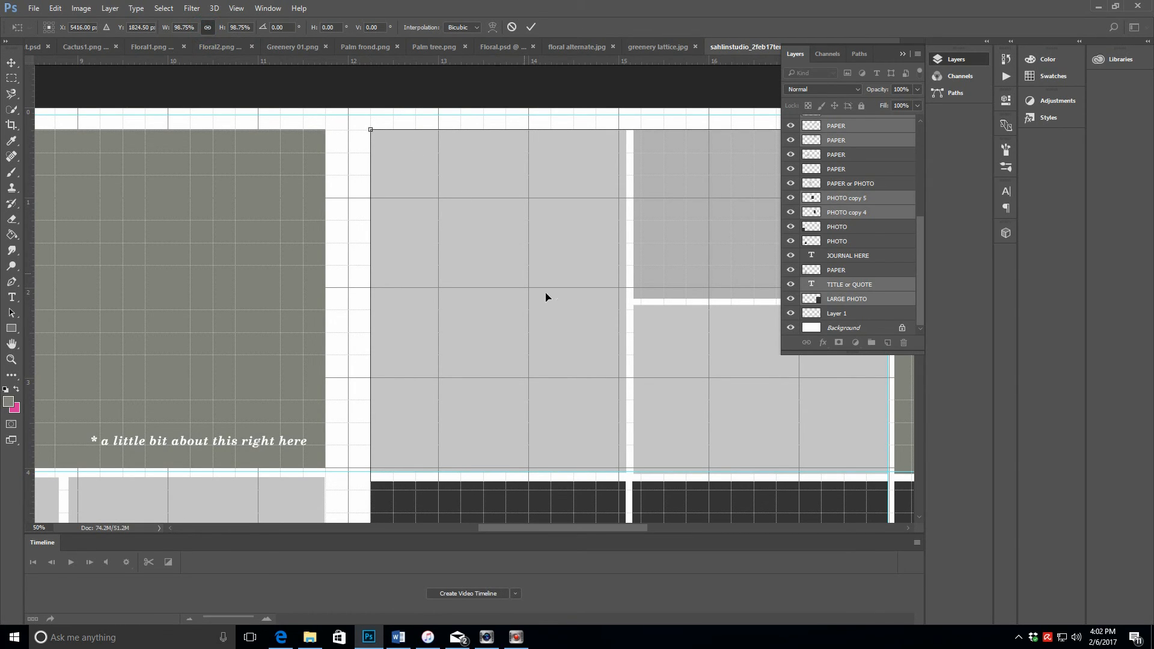
Scale the selected layers proportionally inward from their lower-right corner to about 97.28%, lining the lower edge up with the quarter-inch border
scroll(547, 299, down, 5)
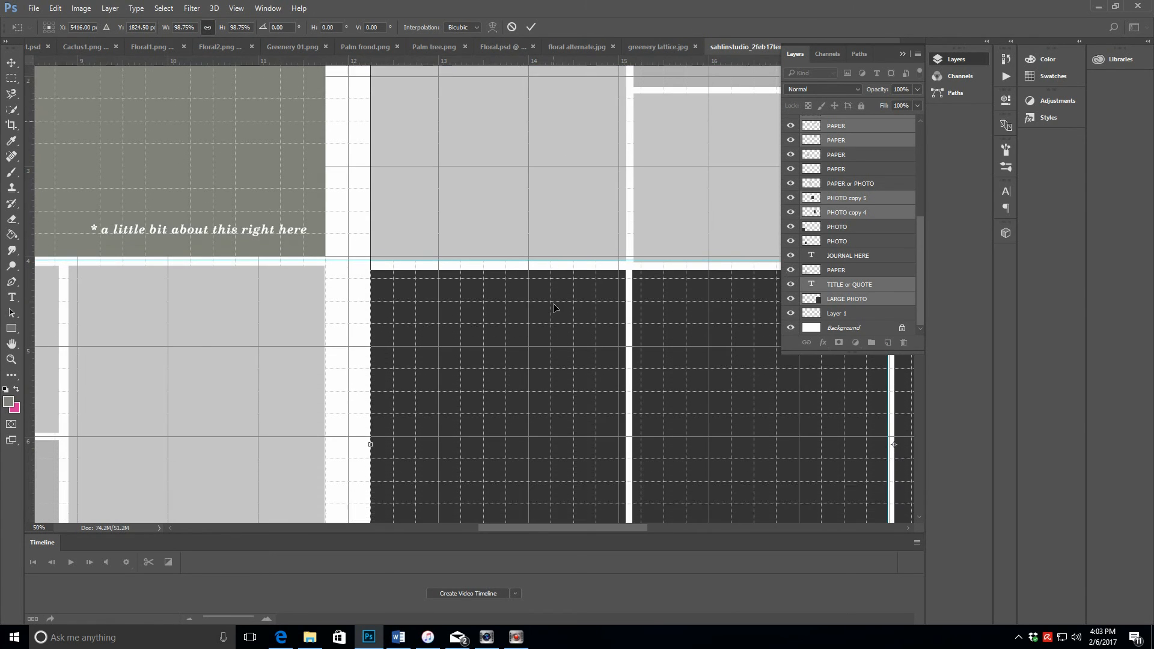
scroll(554, 308, down, 6)
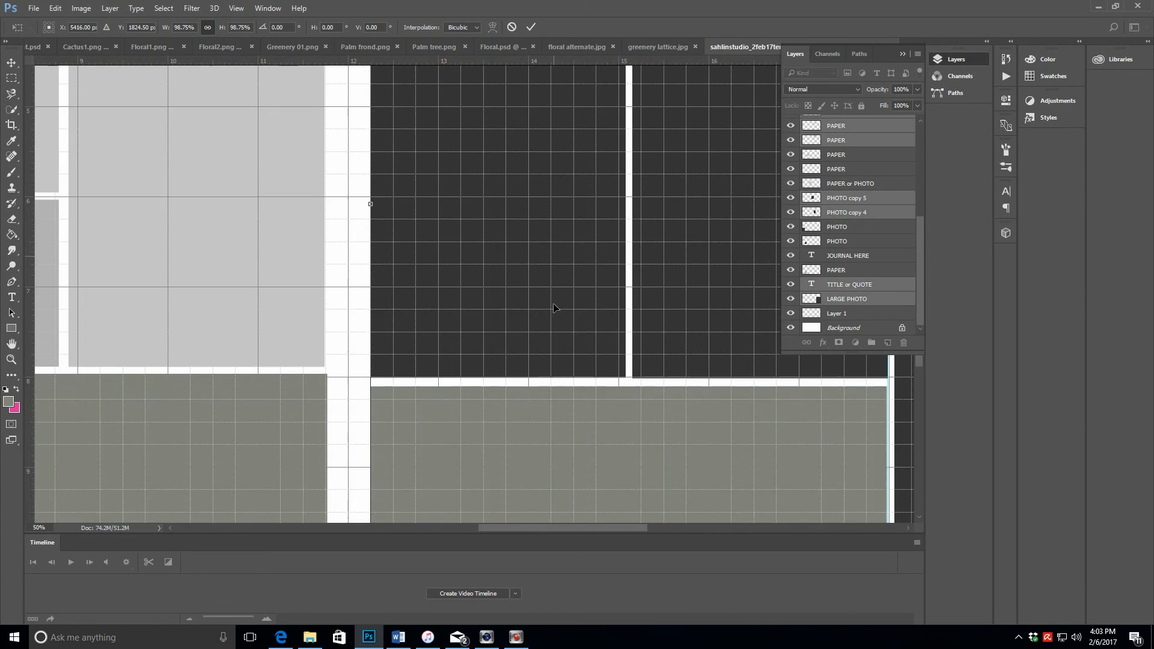
scroll(553, 308, down, 4)
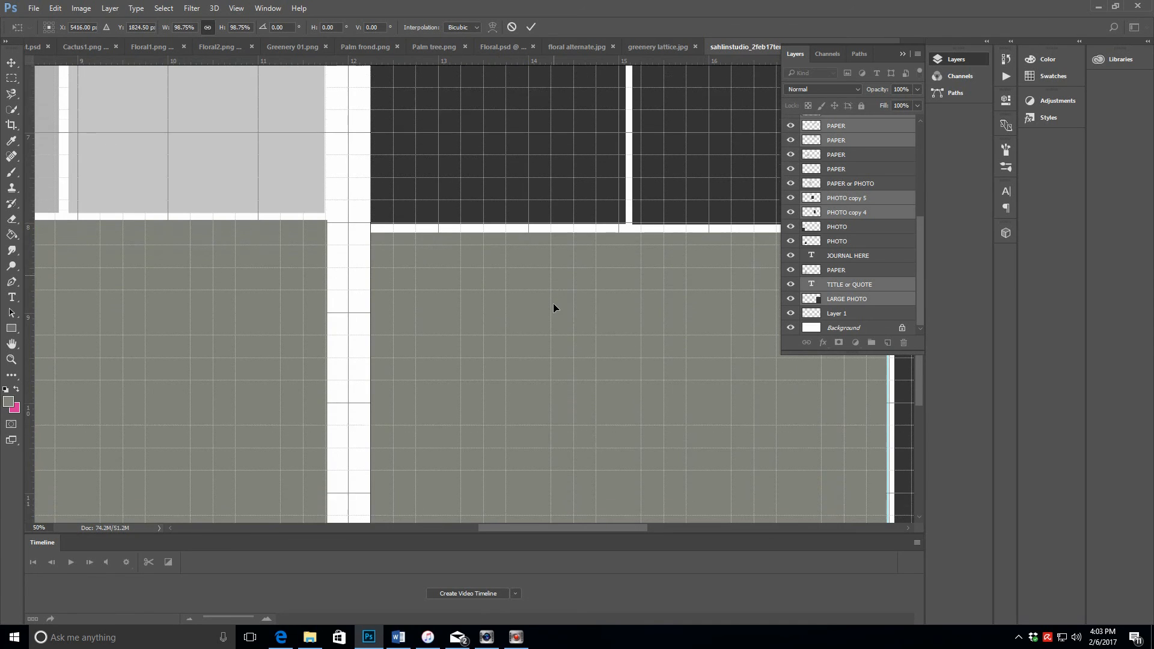
scroll(554, 307, down, 3)
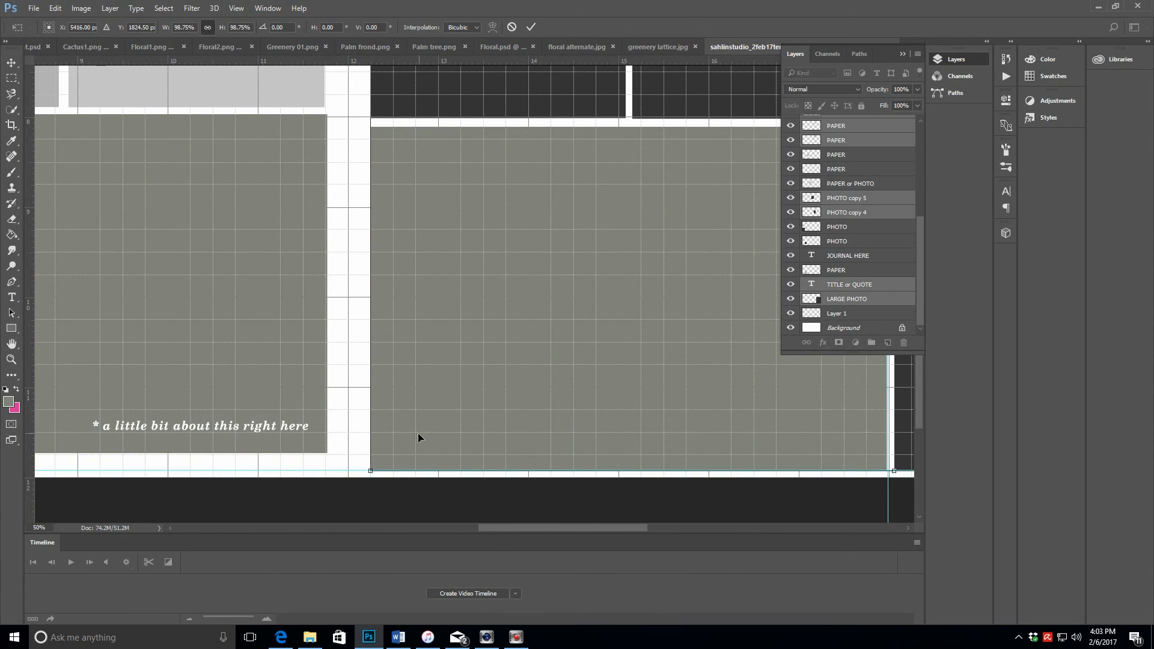
drag(492, 528, 631, 510)
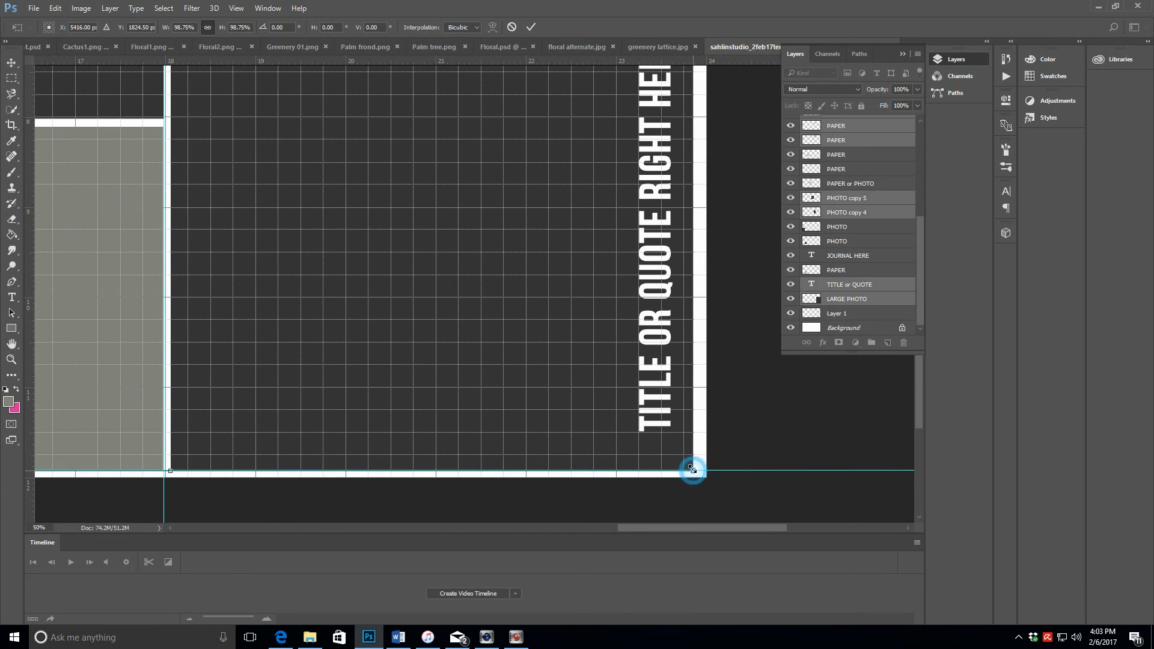
drag(692, 471, 687, 447)
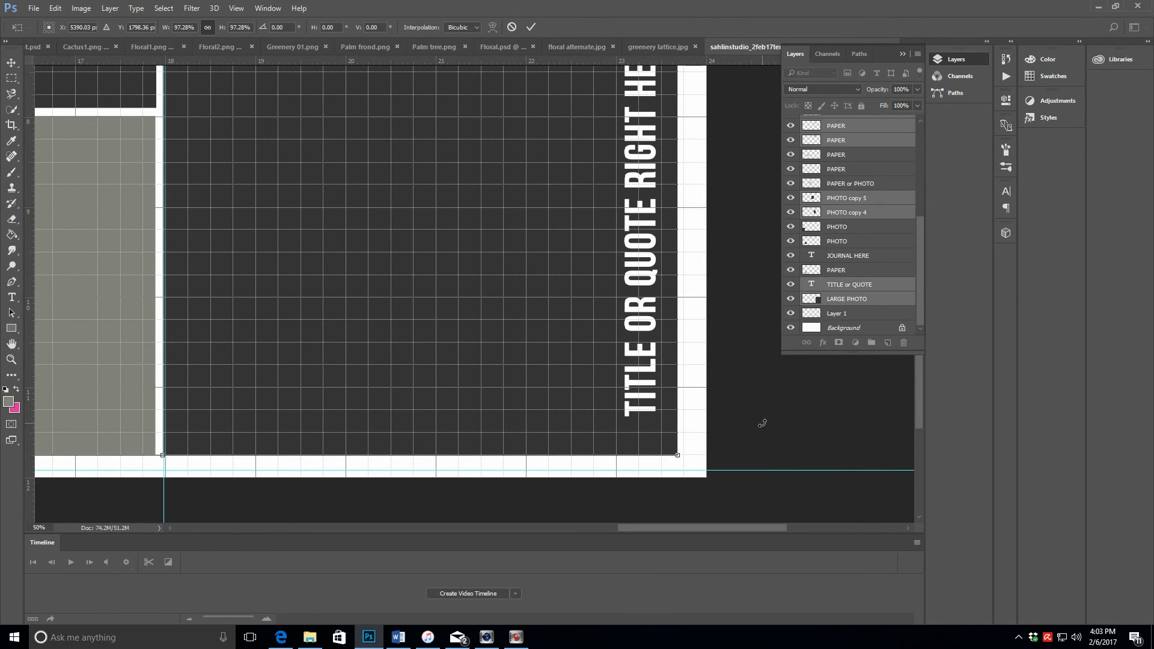
Unlink the proportions, extend the selected layers' right edge to the quarter-inch grid line at about 97.79% width, and apply the transform
scroll(762, 423, up, 5)
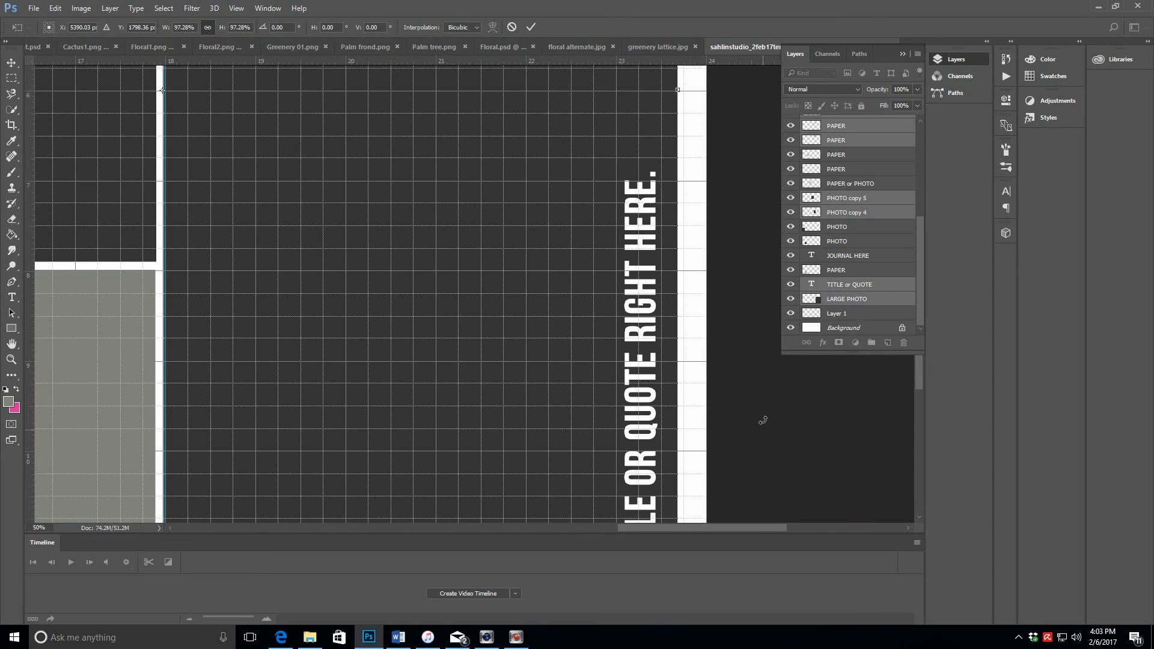
scroll(762, 420, up, 7)
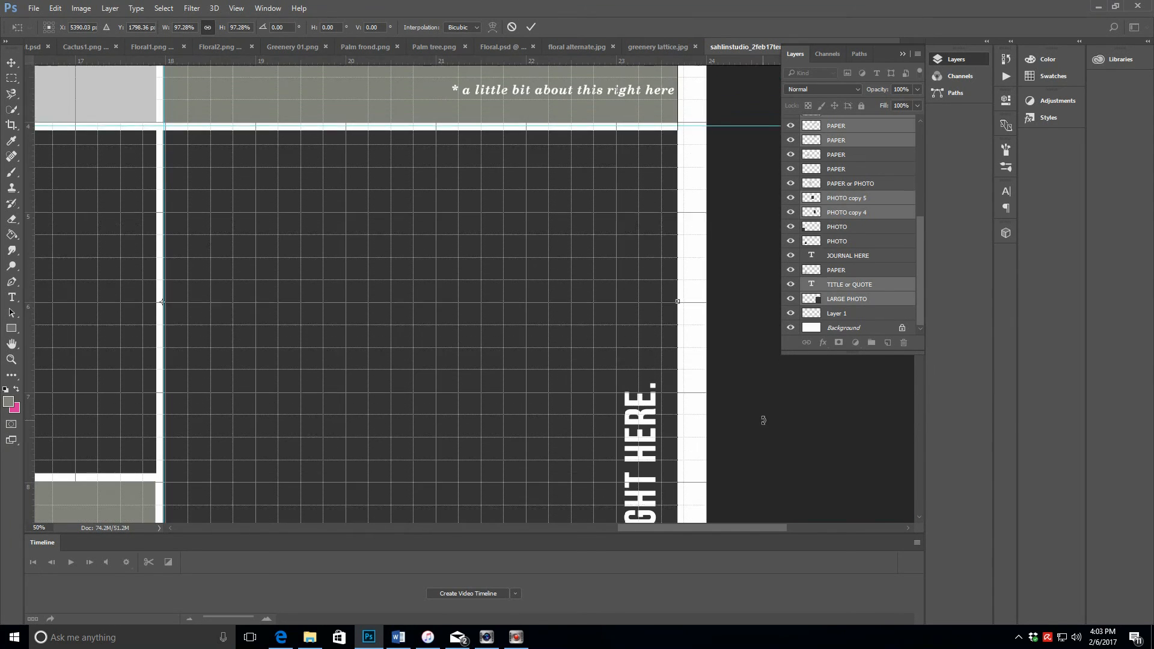
scroll(763, 420, up, 7)
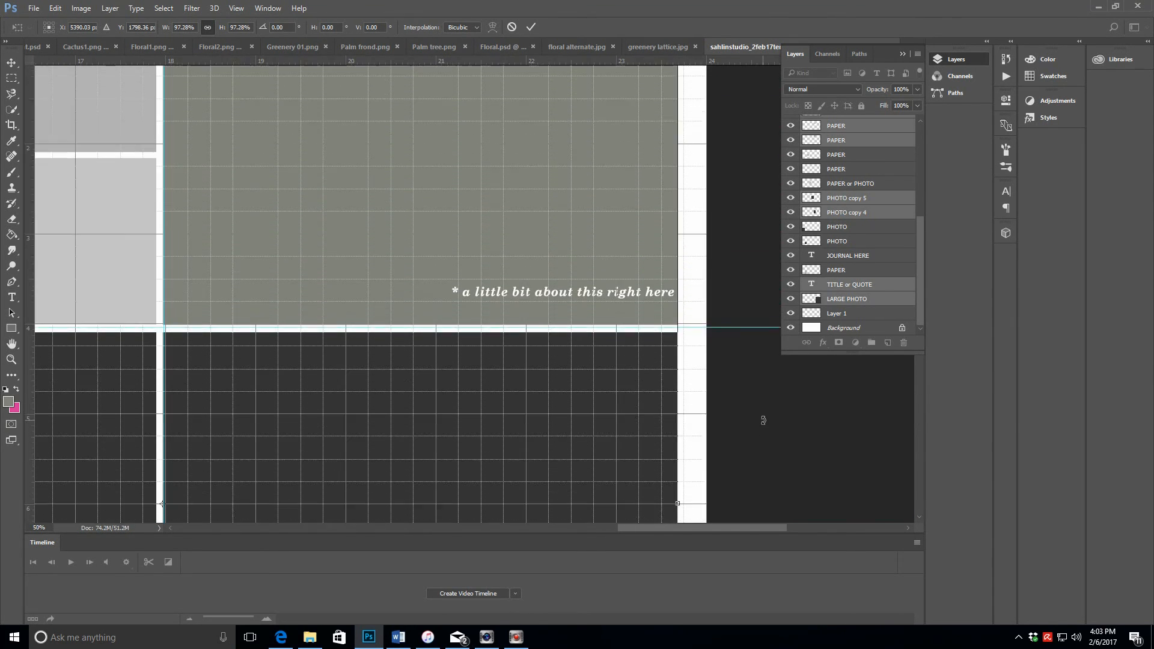
scroll(764, 420, up, 5)
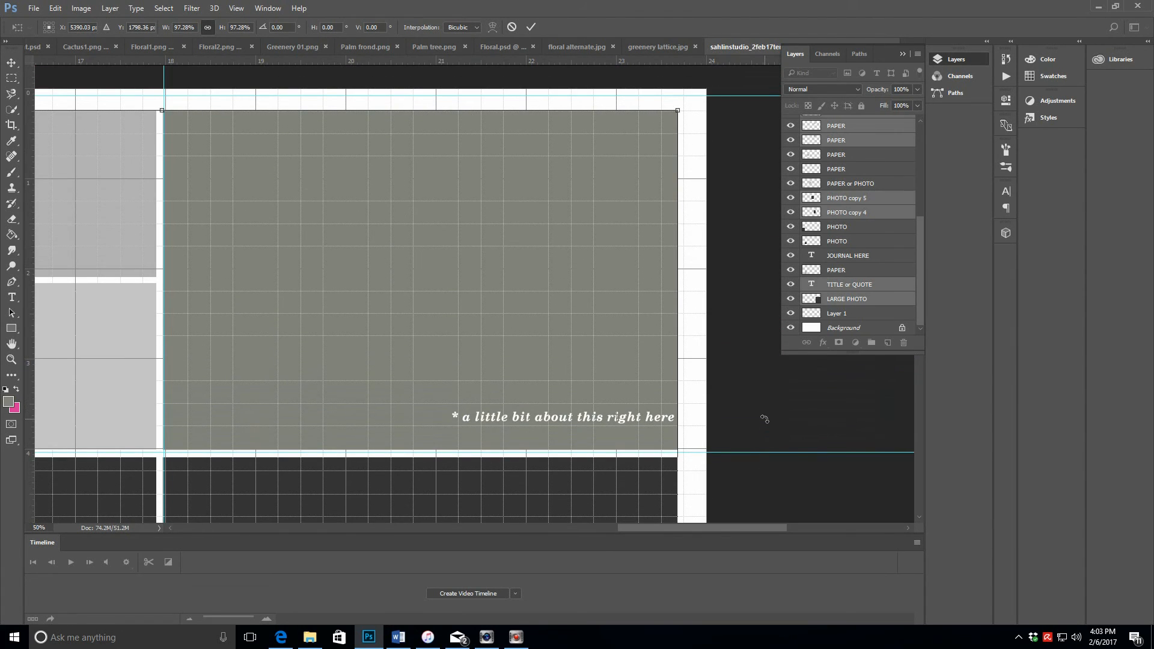
scroll(763, 419, down, 1)
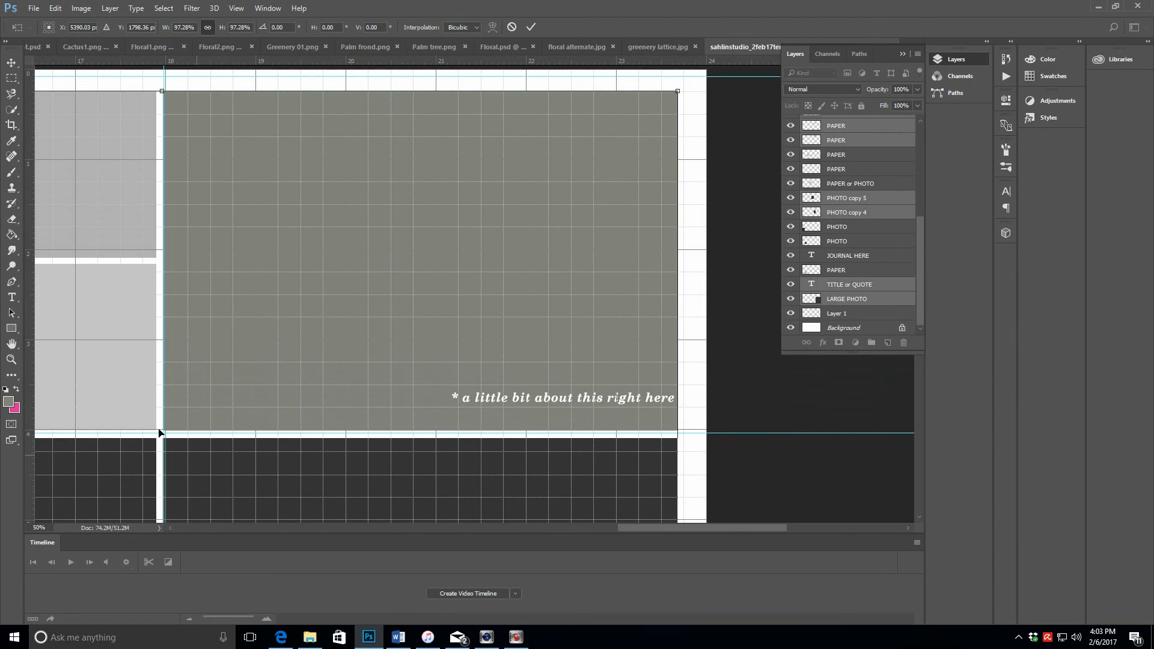
drag(666, 528, 673, 550)
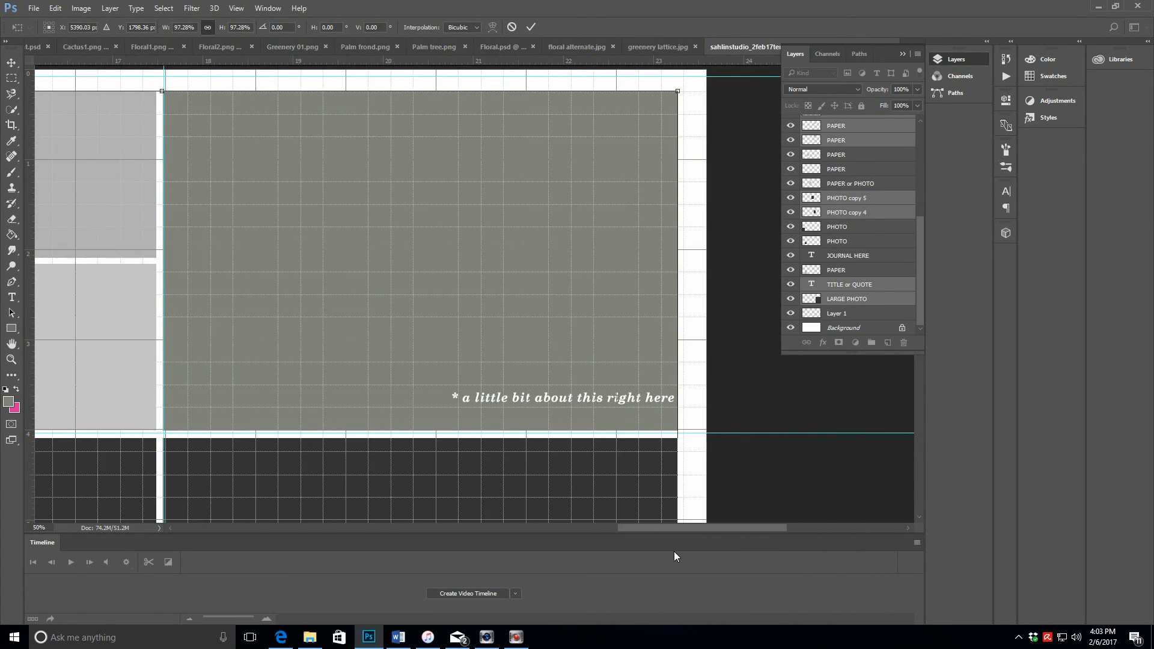
click(206, 28)
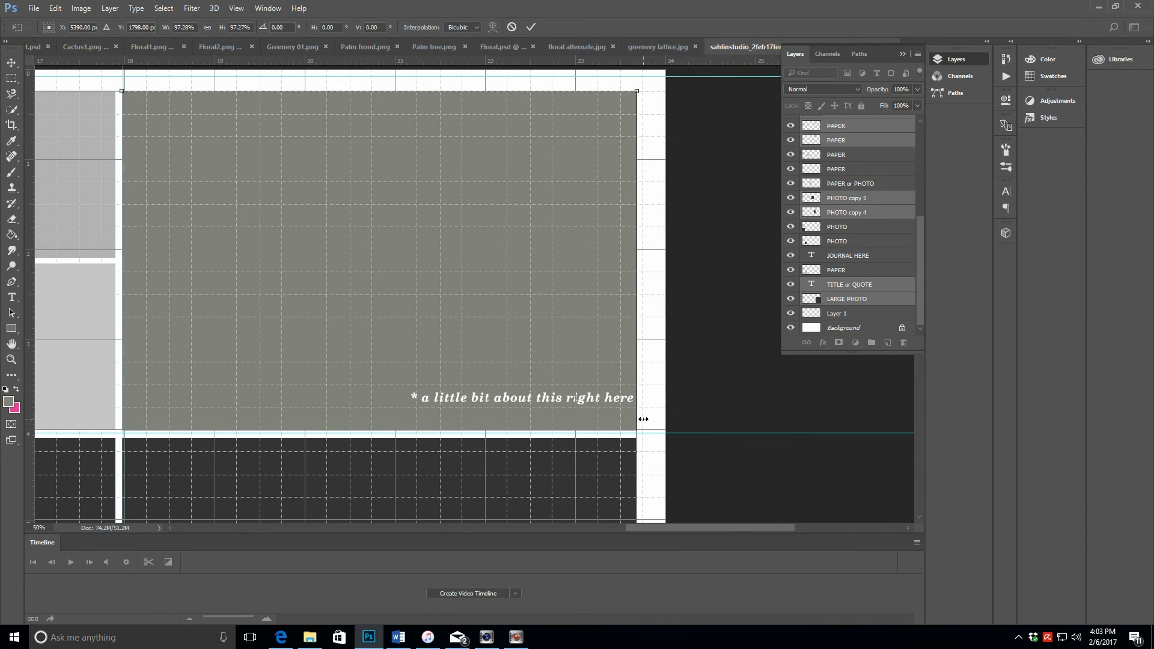
scroll(652, 450, down, 5)
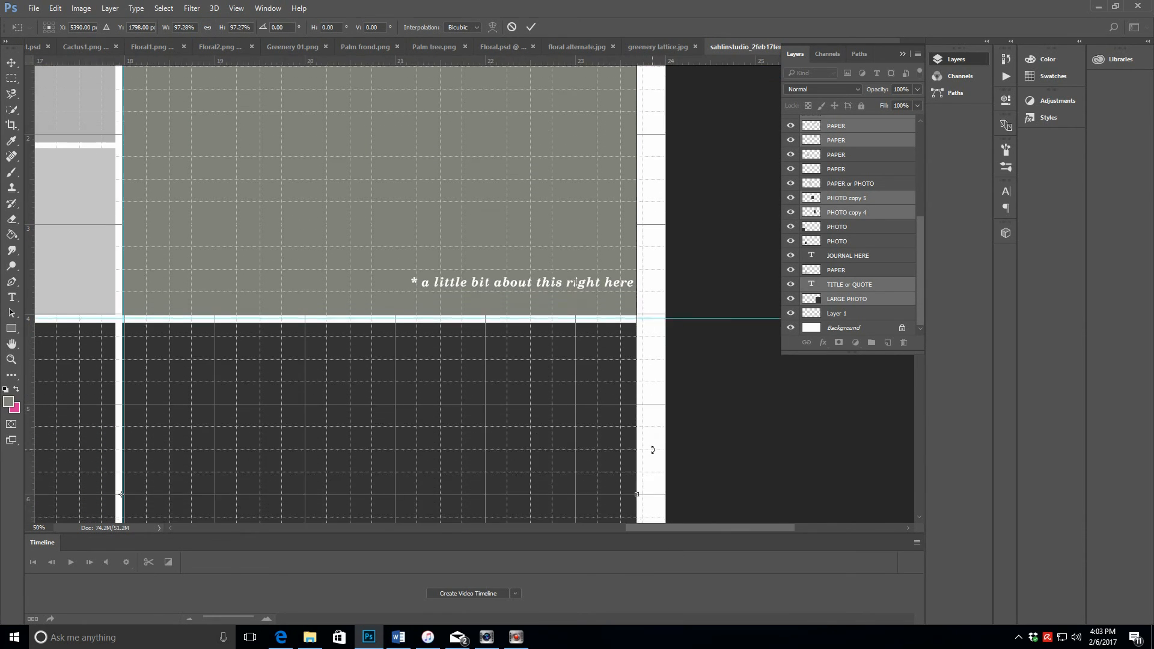
drag(636, 476, 642, 475)
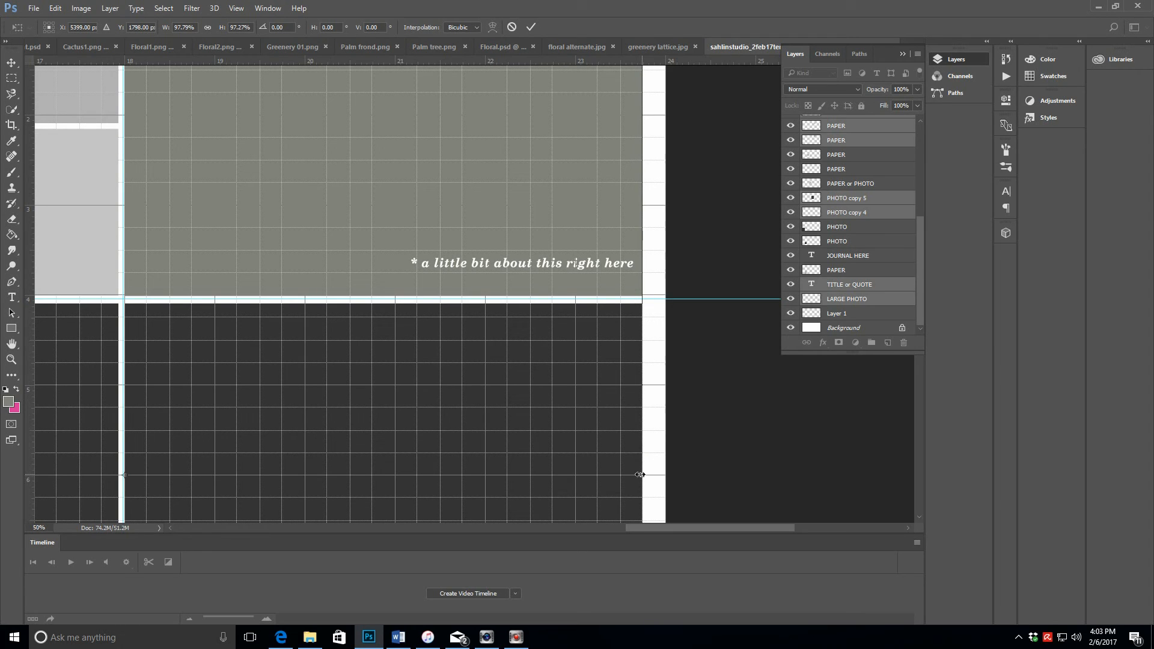
click(531, 27)
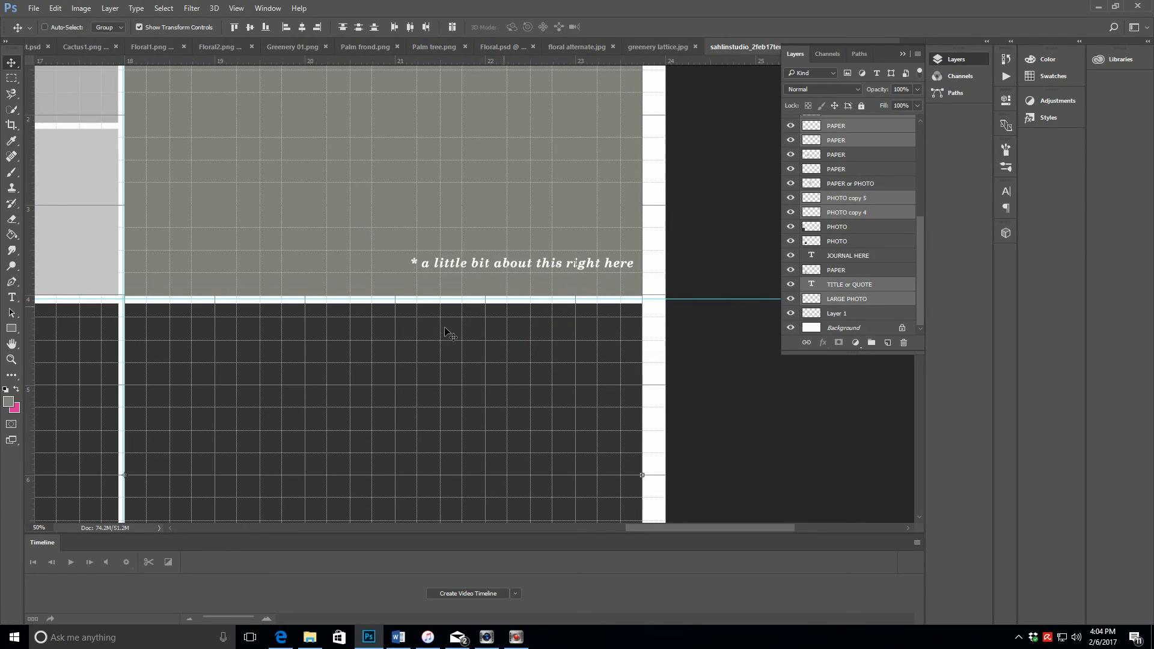
Fit the whole spread in view with the grid hidden, and reduce the selection to one PAPER layer before collapsing the layer list
click(10, 359)
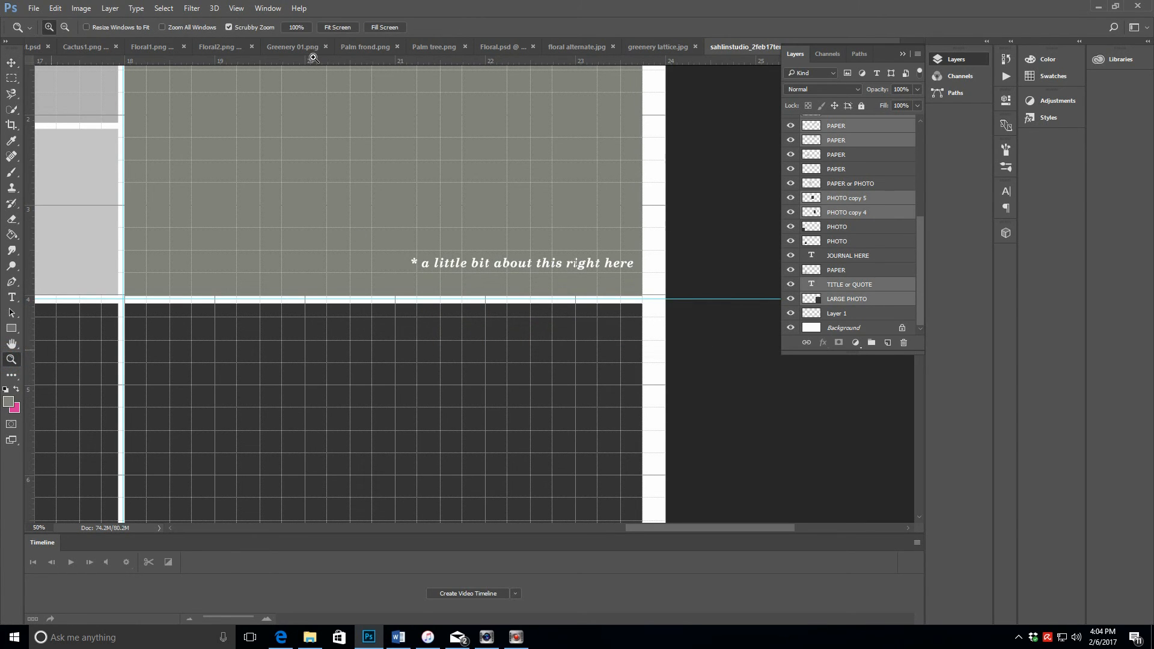
click(328, 27)
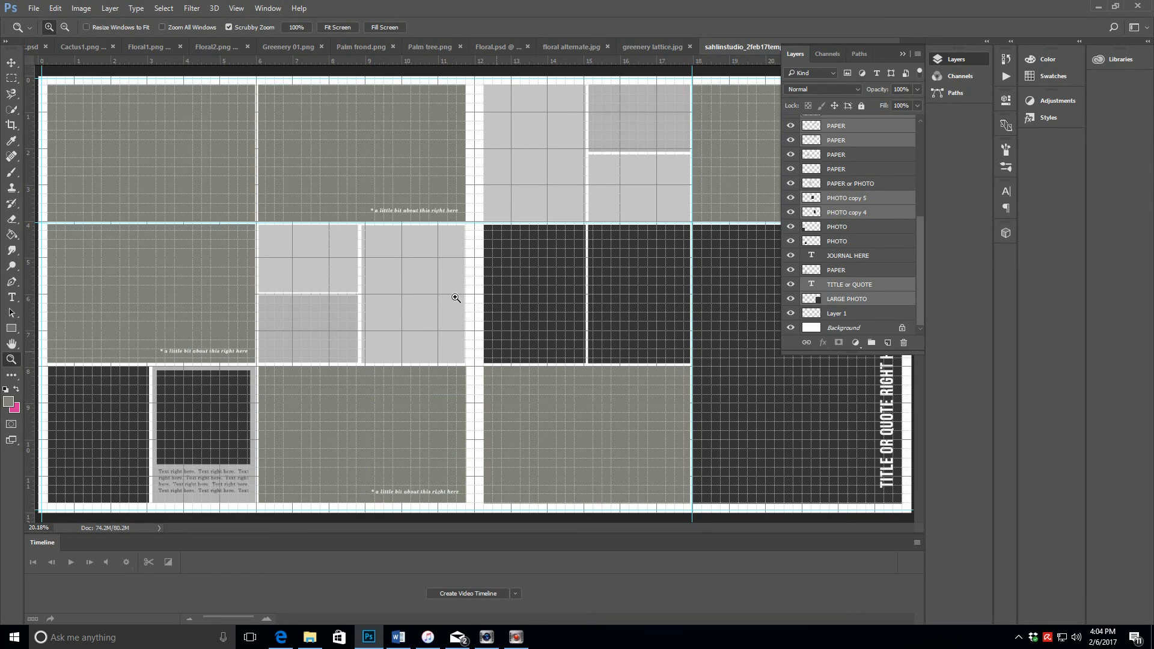
click(235, 9)
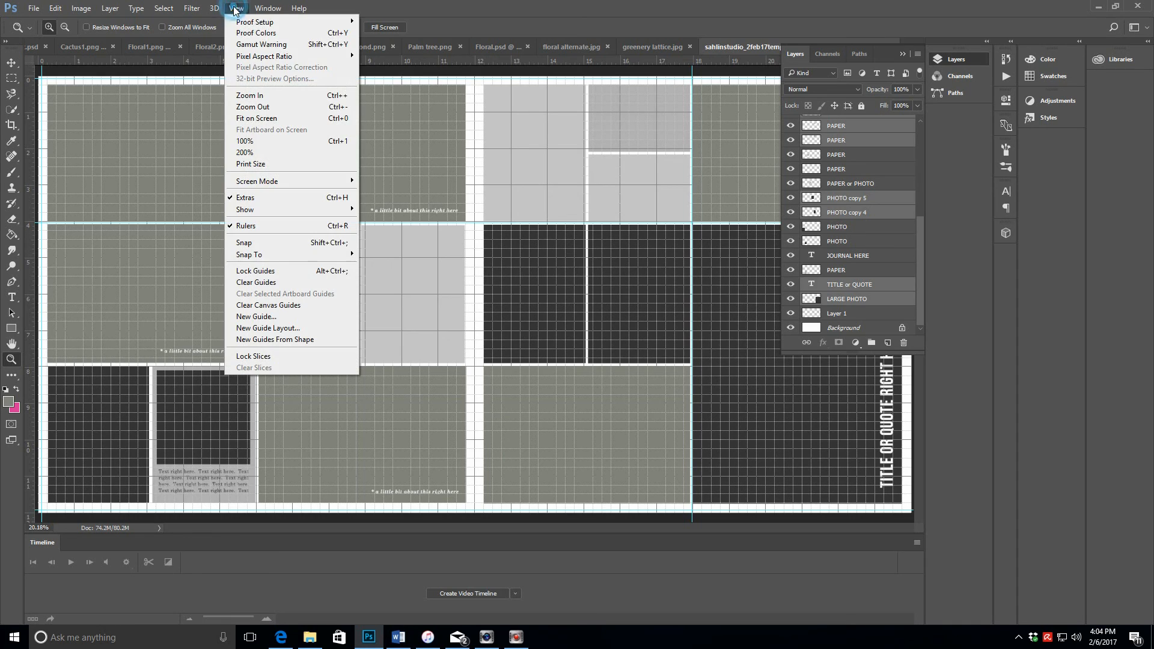
mouse_move(261, 208)
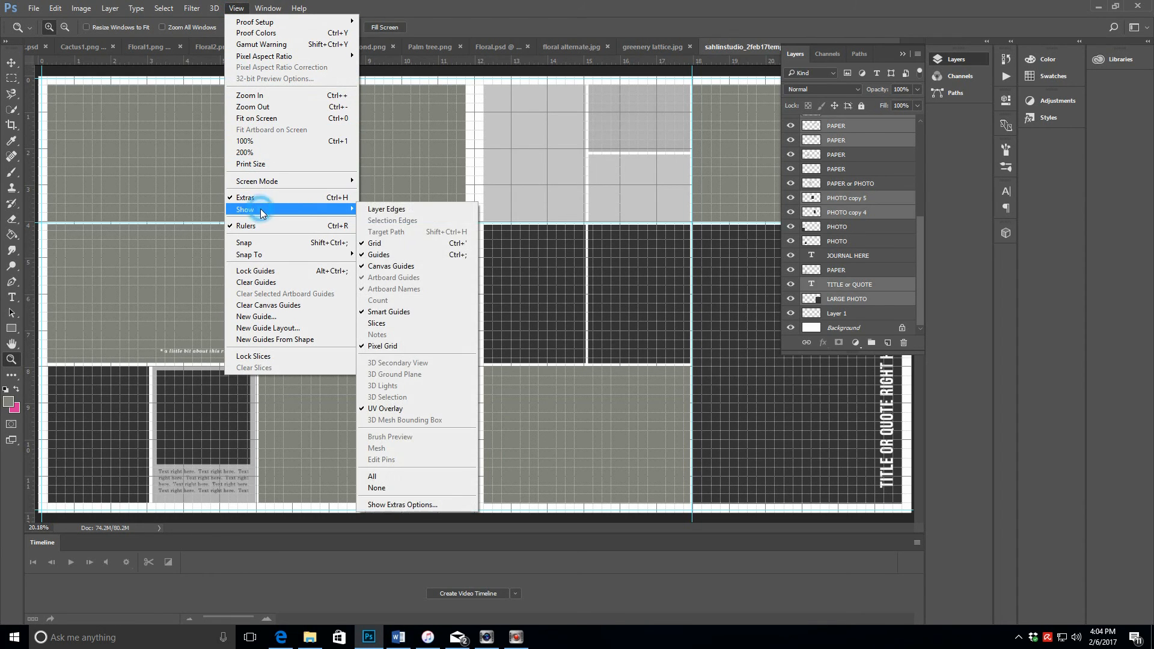
click(387, 245)
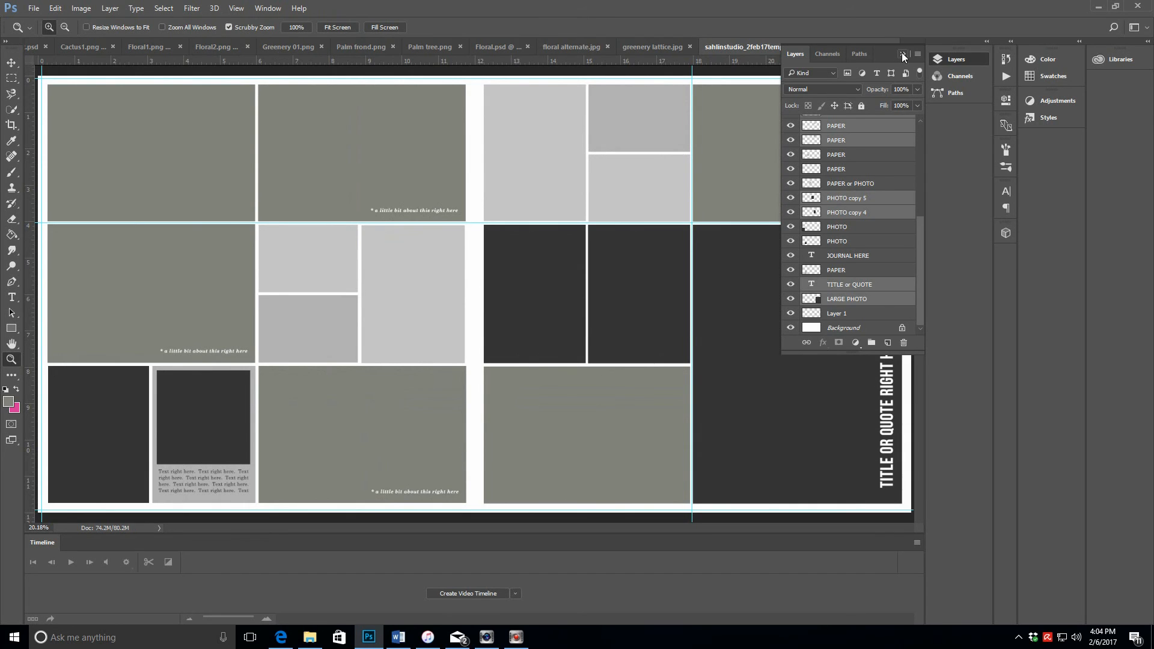
click(895, 124)
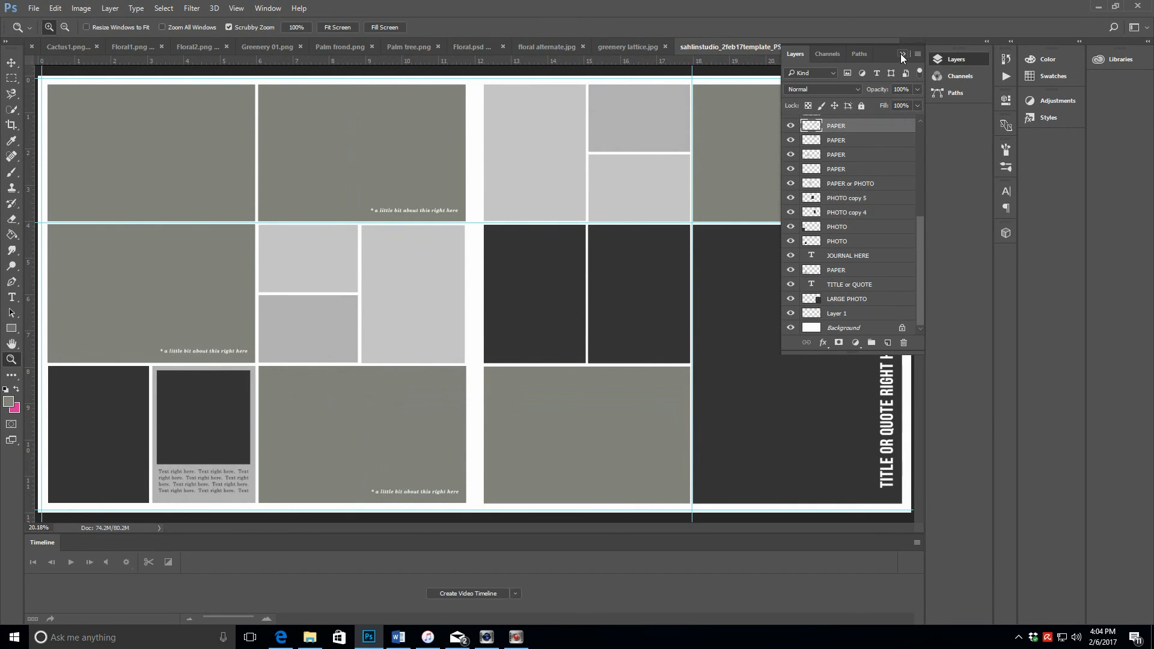
click(902, 53)
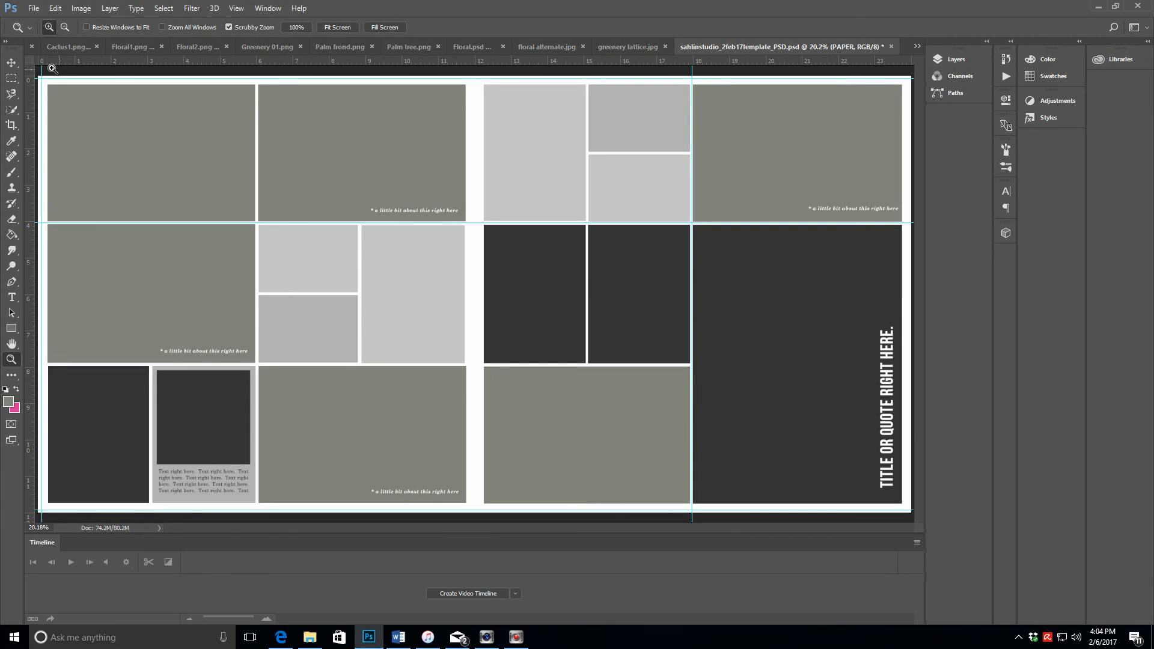
Move the right page's vertical guide to the left page's right block edge, and add another vertical guide at about 6.07 inches
click(12, 62)
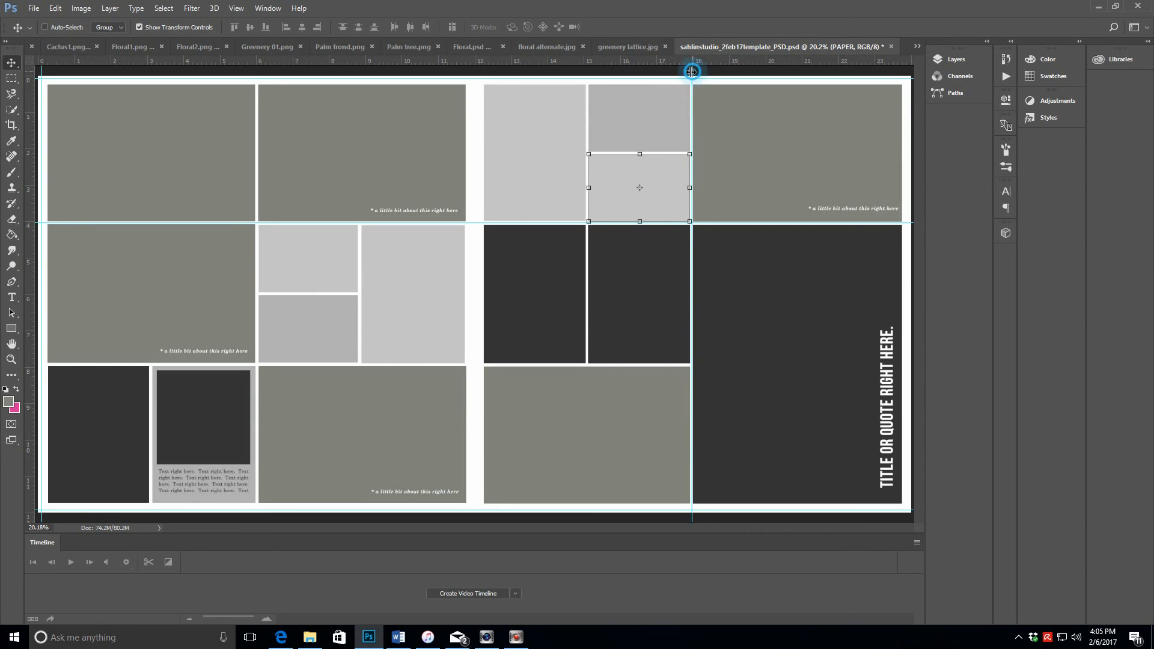
drag(691, 71, 468, 79)
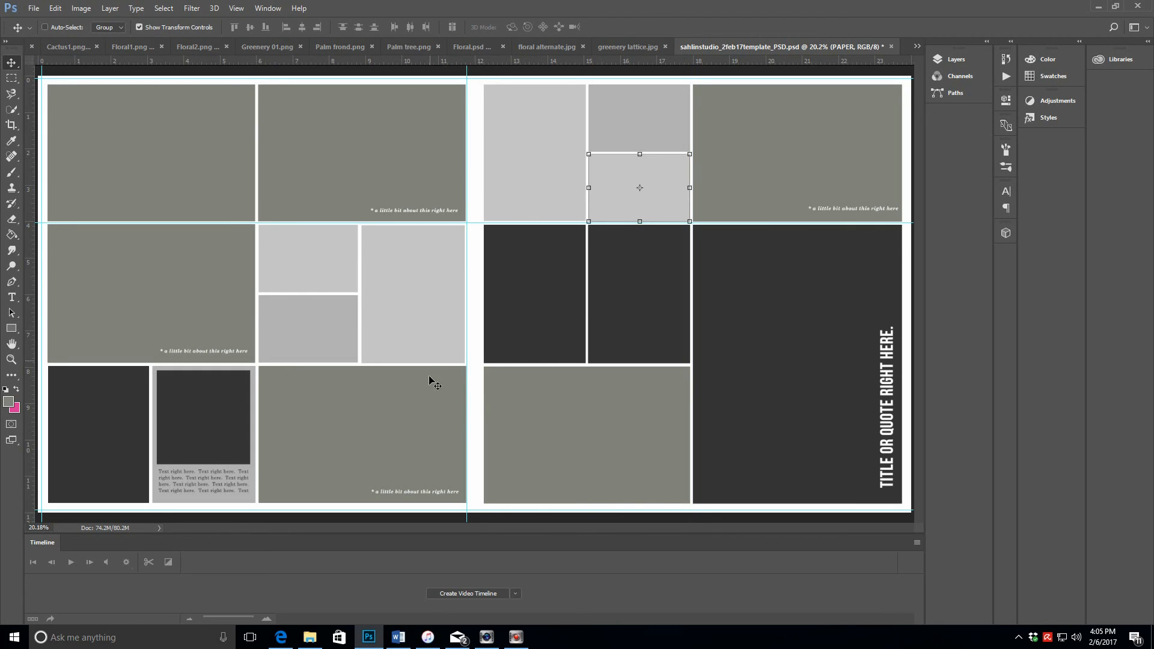
click(11, 359)
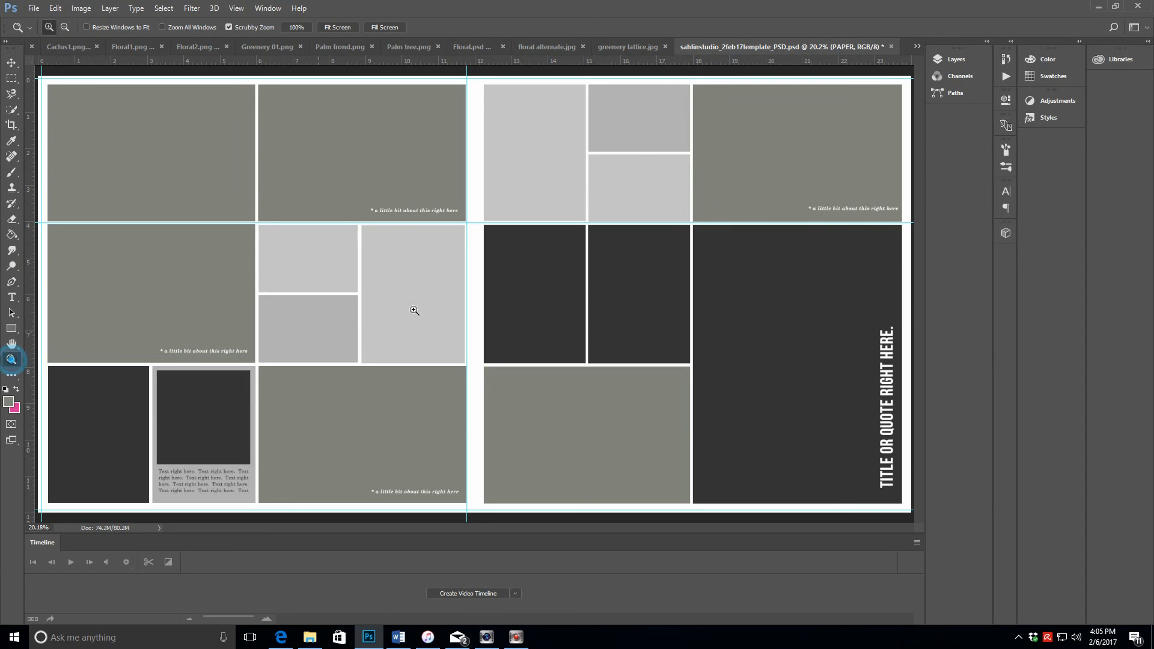
click(471, 291)
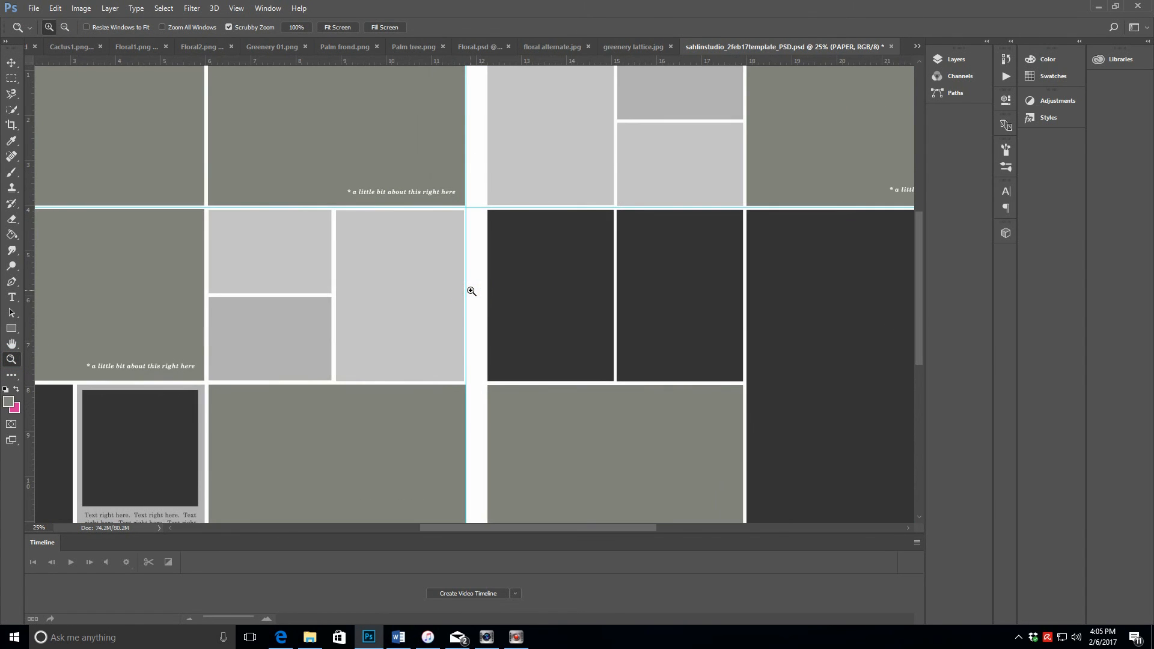
click(471, 291)
click(472, 290)
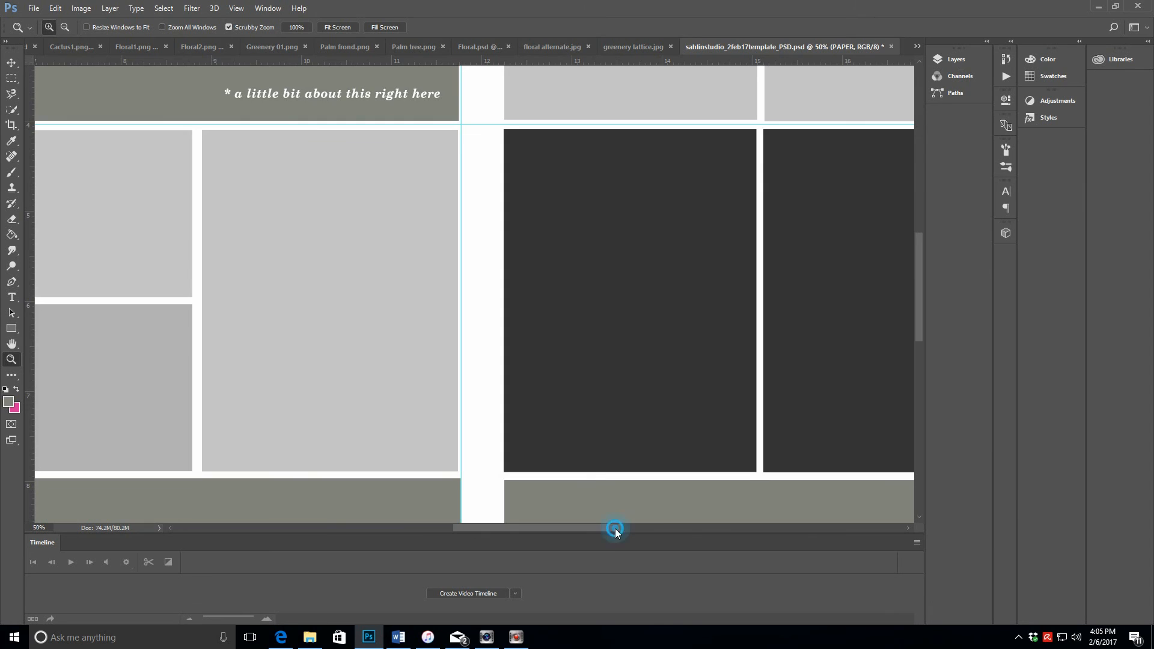
drag(615, 528, 532, 533)
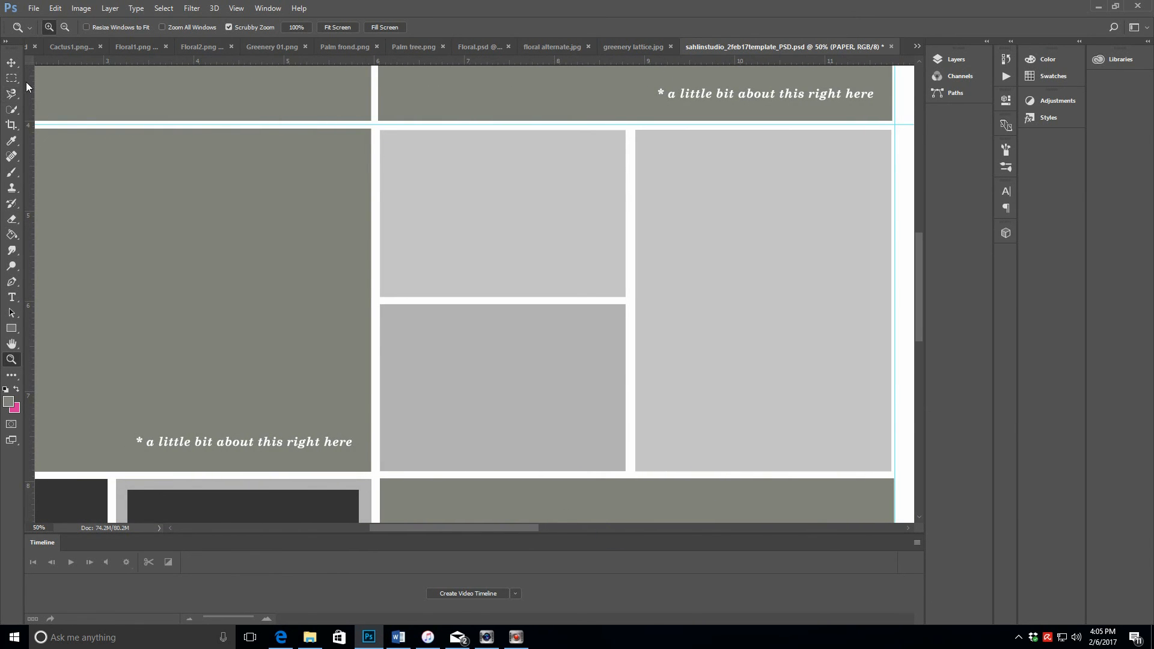
drag(26, 81, 381, 151)
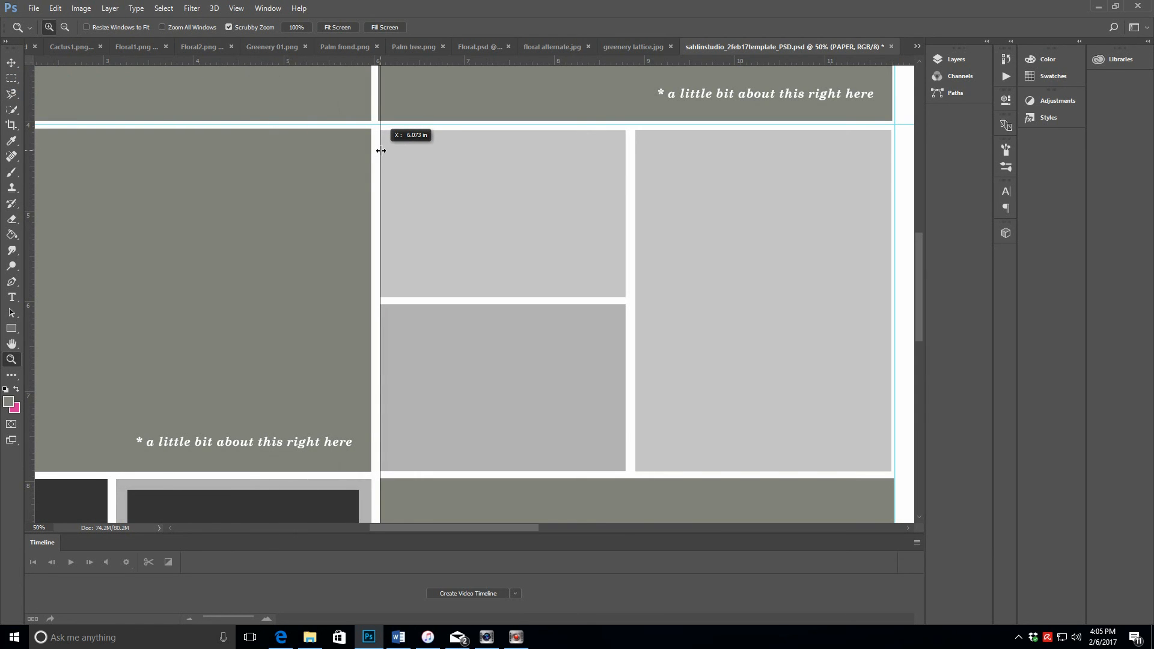
drag(381, 151, 380, 152)
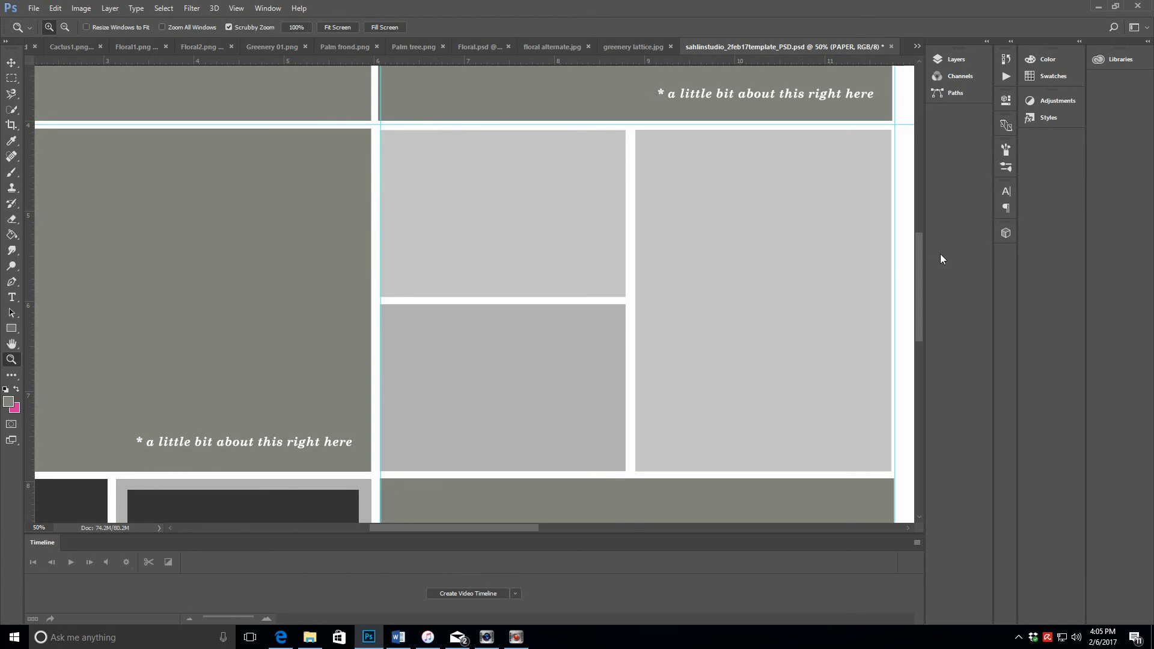
Shift the left page's upper-right PHOTO block together with its Journal Over Photo text slightly right to fit between the two vertical guides
click(961, 58)
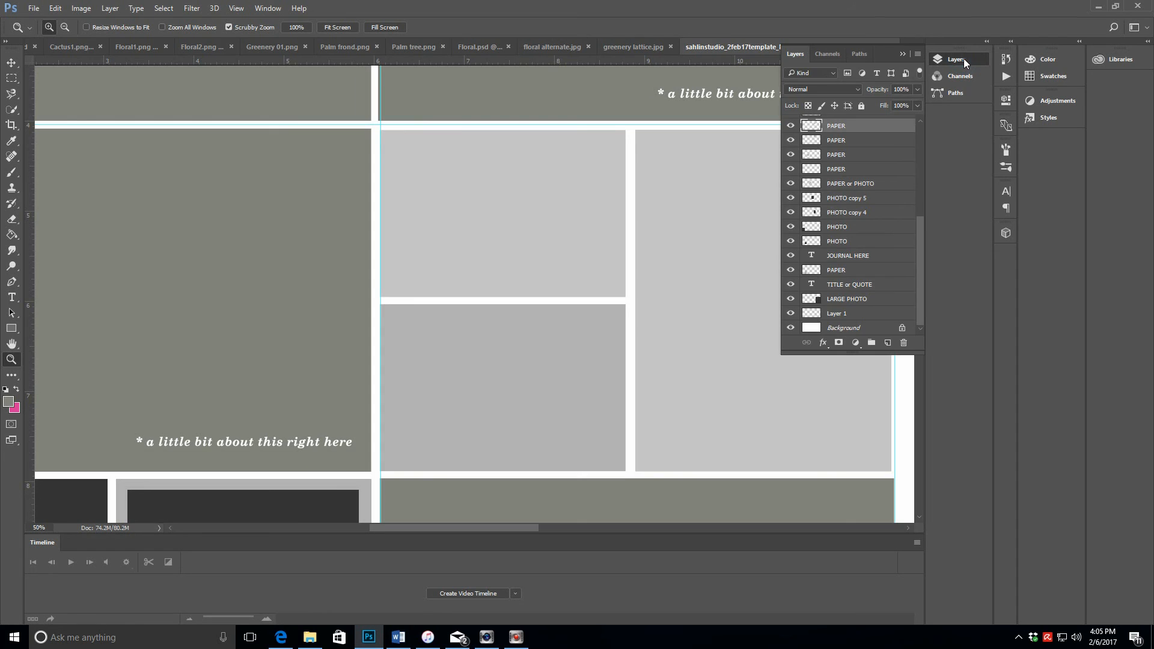
drag(918, 237, 929, 142)
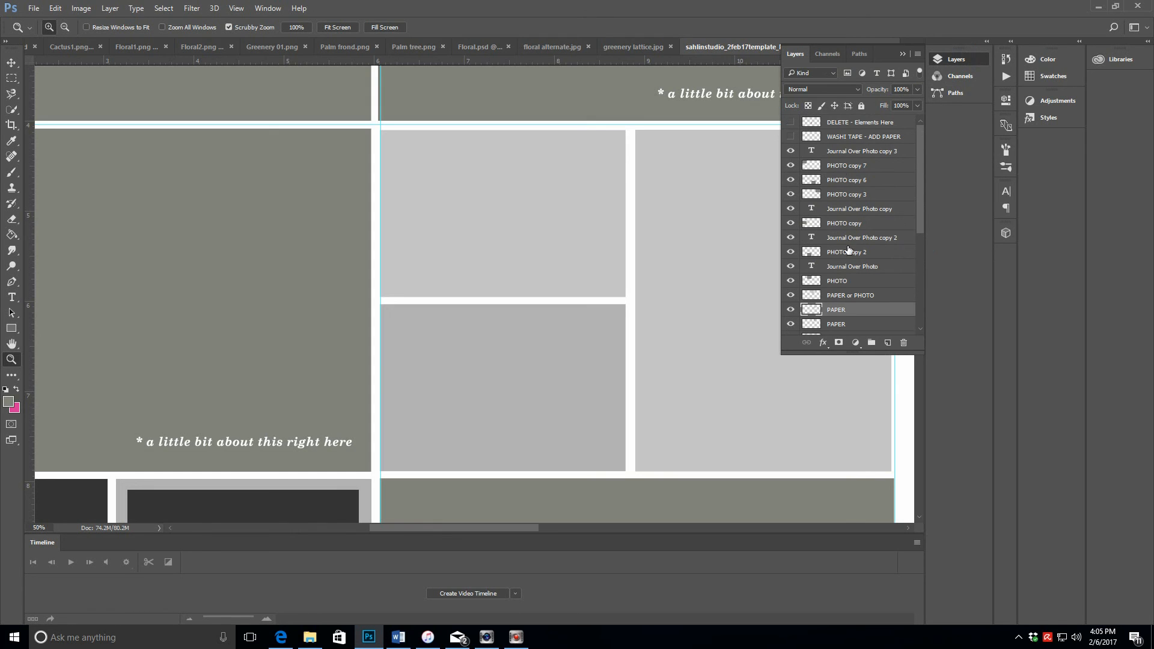
click(844, 283)
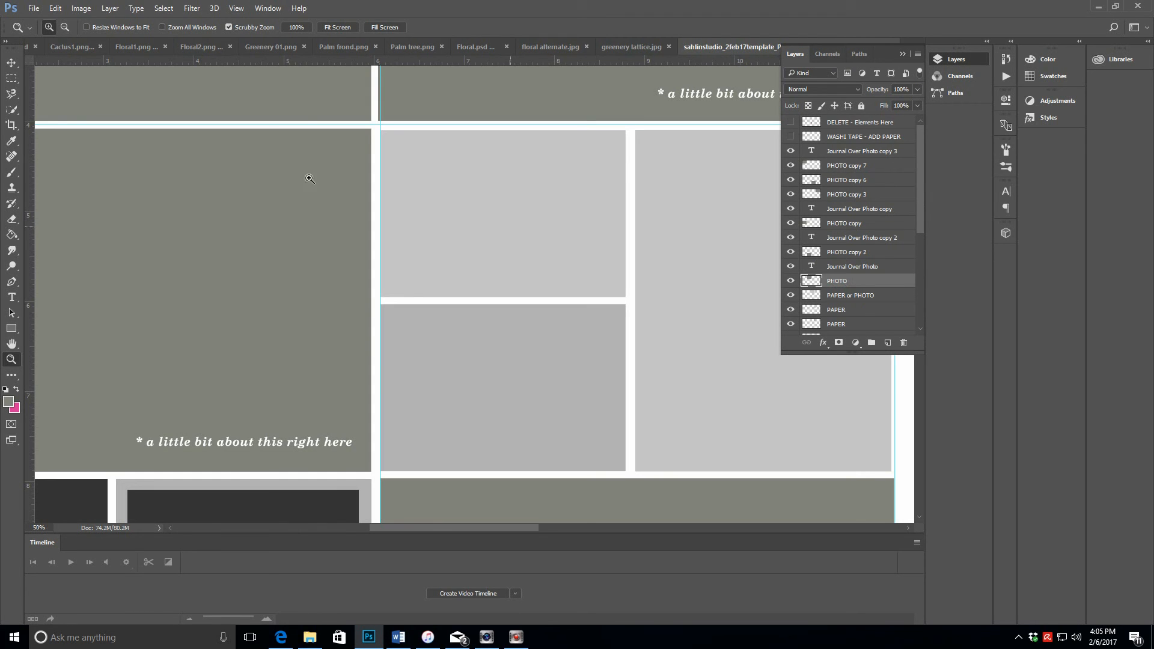
click(11, 63)
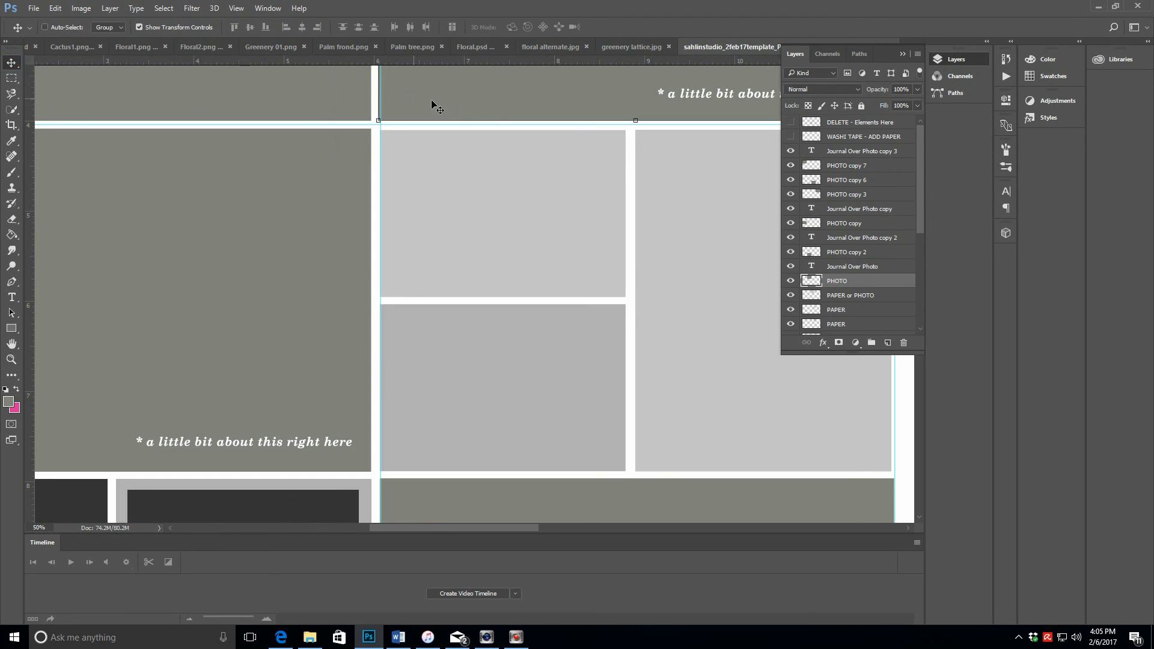
scroll(587, 215, up, 2)
scroll(587, 215, up, 8)
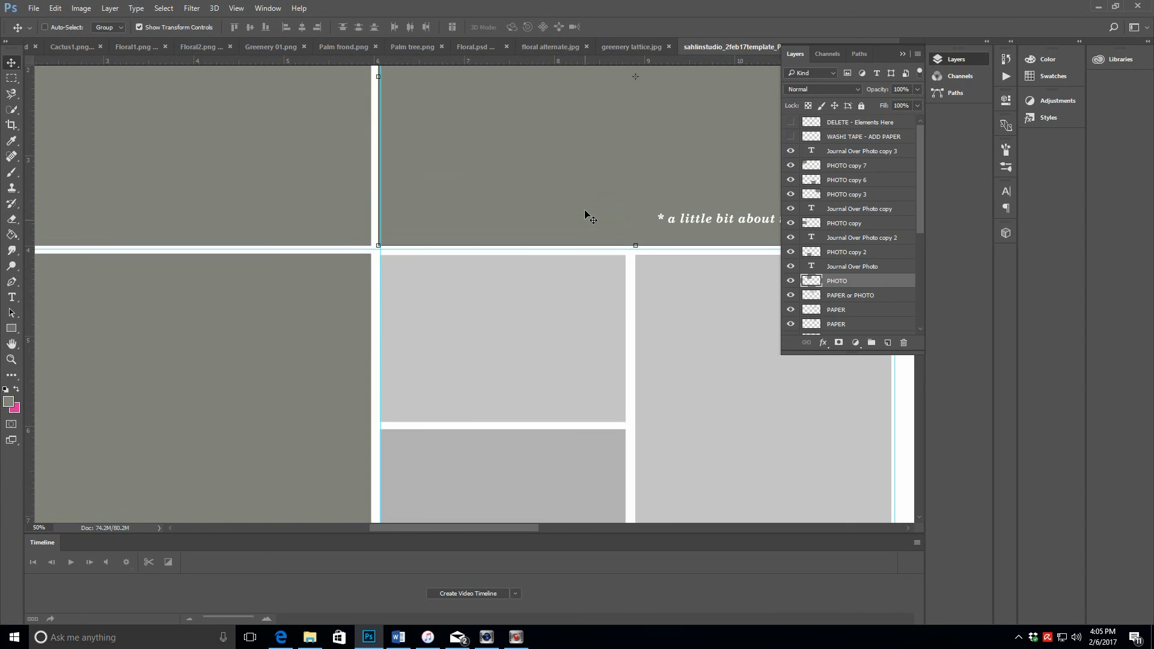
drag(516, 529, 556, 529)
scroll(460, 236, up, 6)
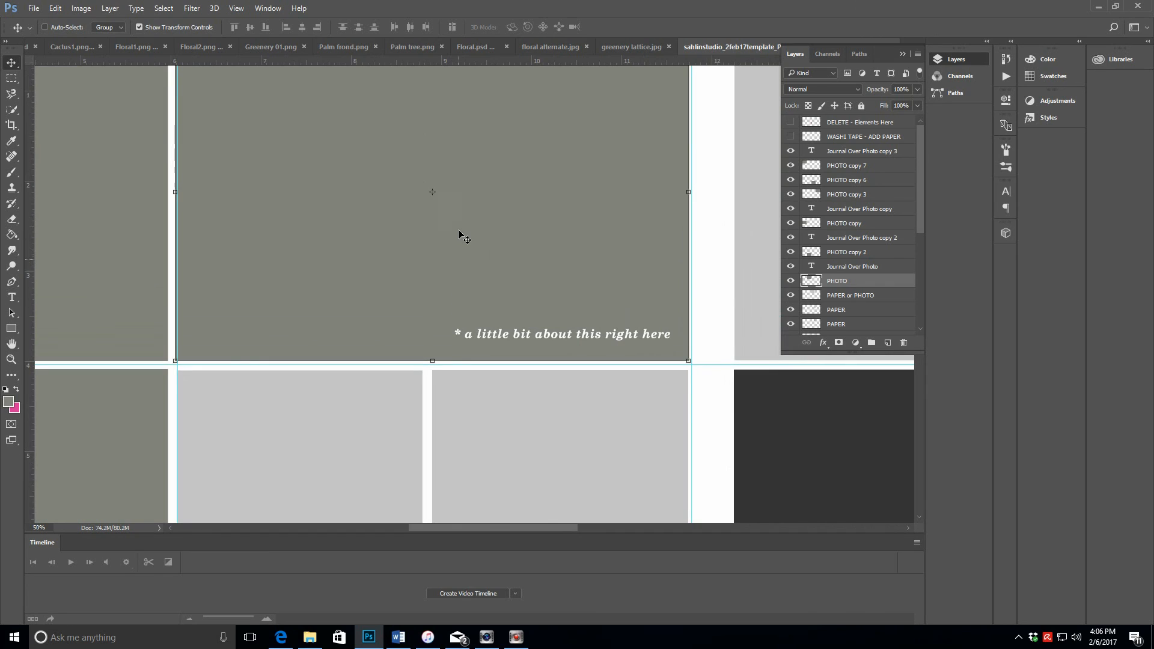
scroll(474, 232, up, 2)
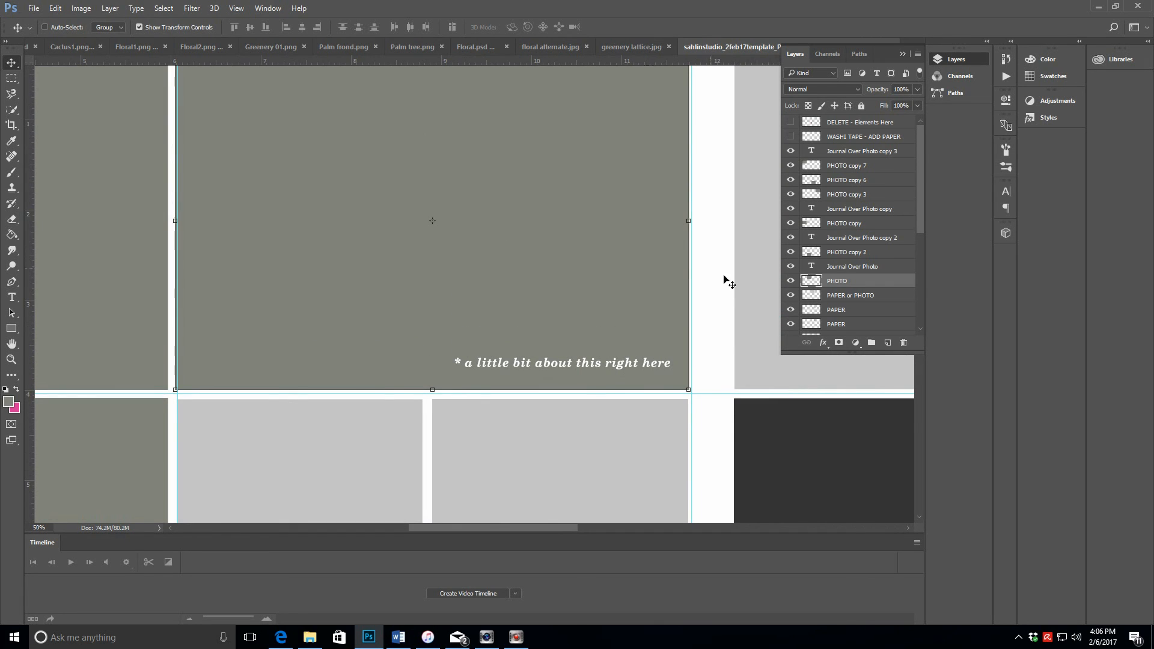
click(843, 271)
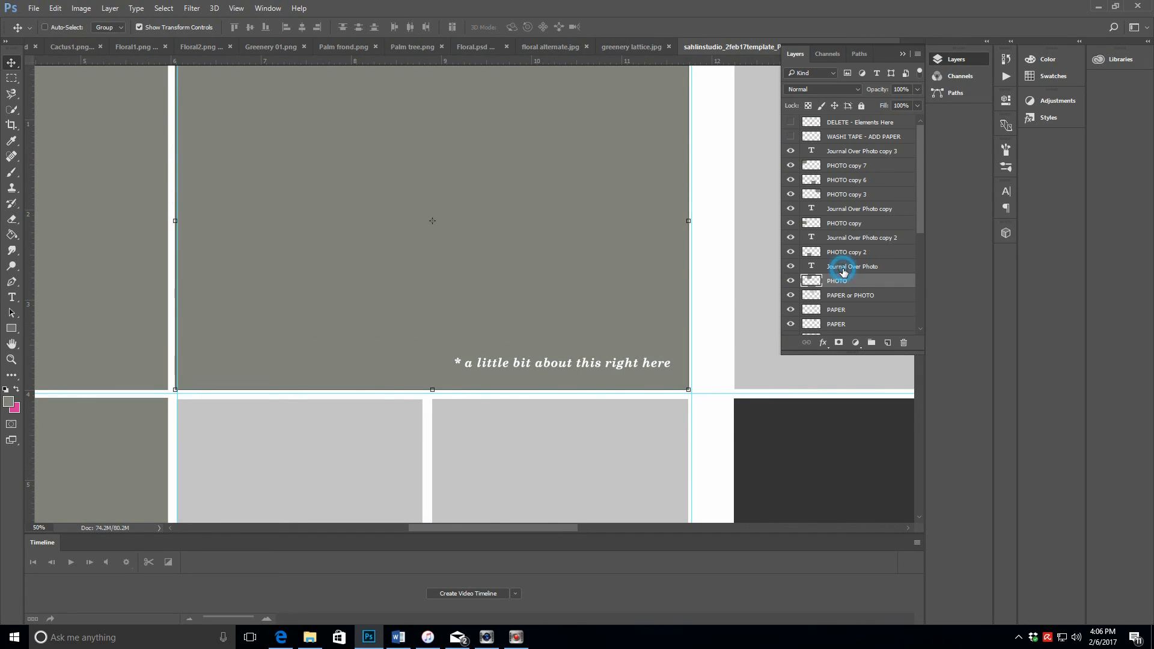
click(347, 214)
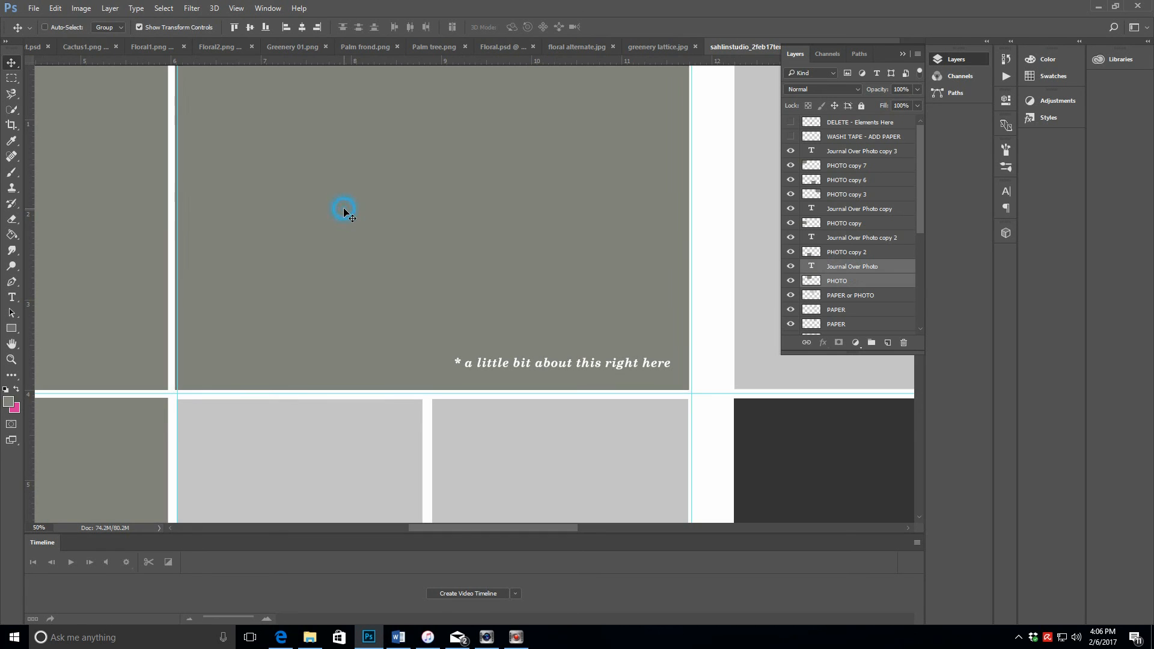
drag(345, 209, 348, 214)
Nudge the left page's two stacked PAPER blocks and adjacent PAPER or PHOTO block about 0.007 inch right onto the vertical guide and slightly up
scroll(570, 394, down, 1)
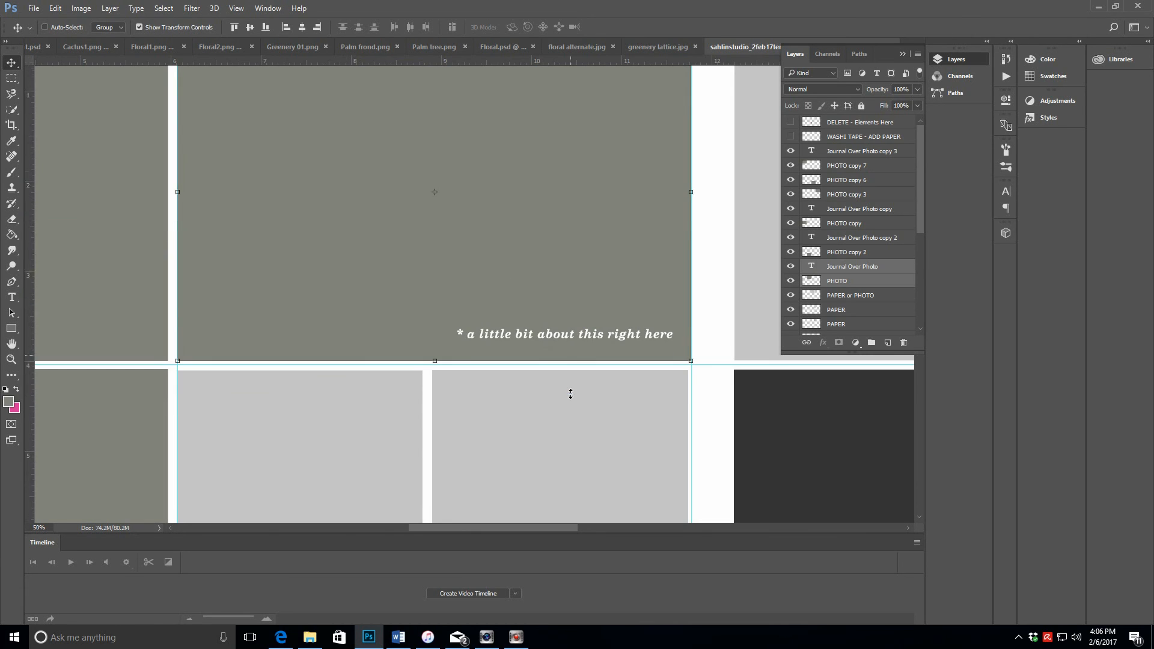
scroll(570, 394, down, 3)
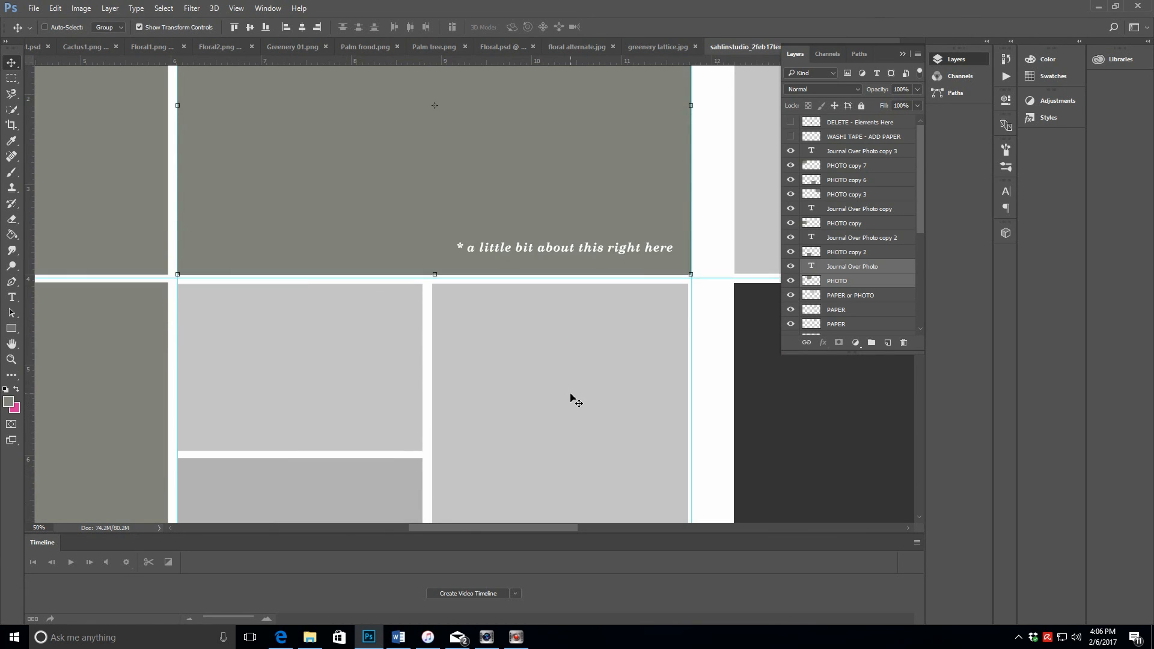
scroll(571, 394, down, 5)
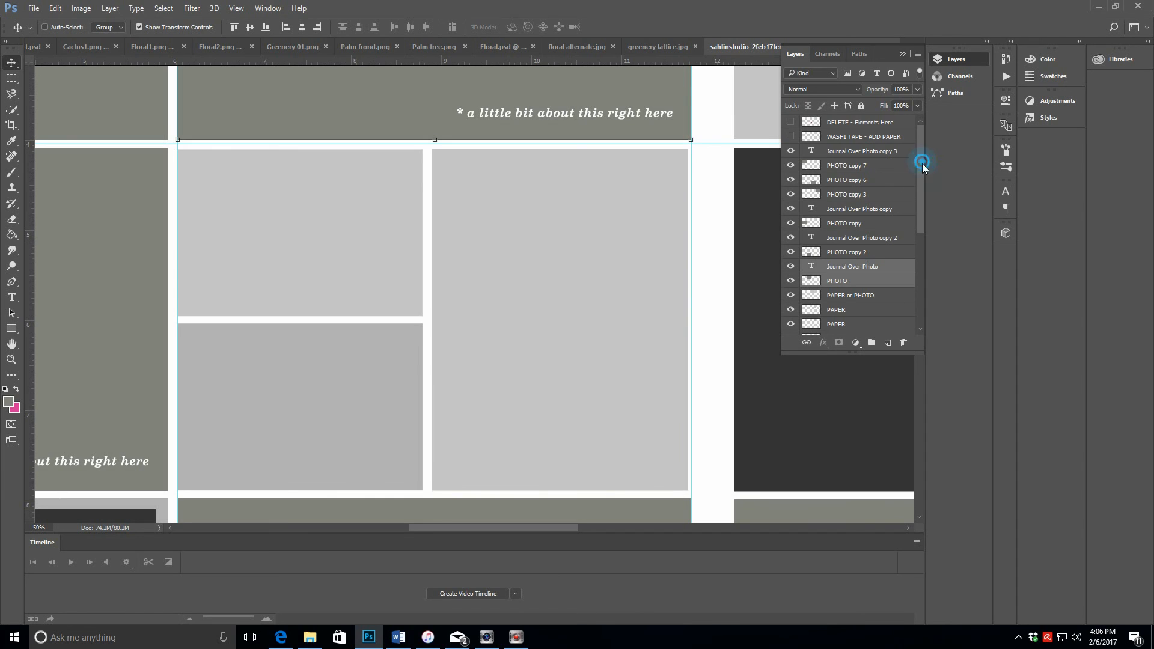
drag(921, 164, 920, 209)
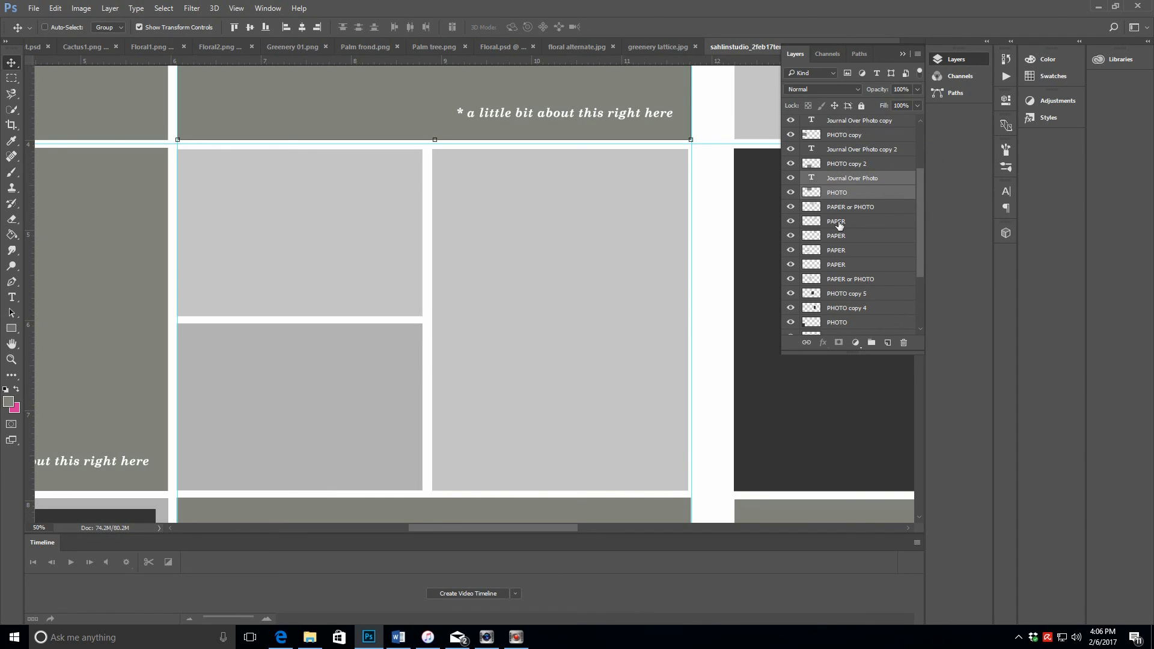
click(840, 223)
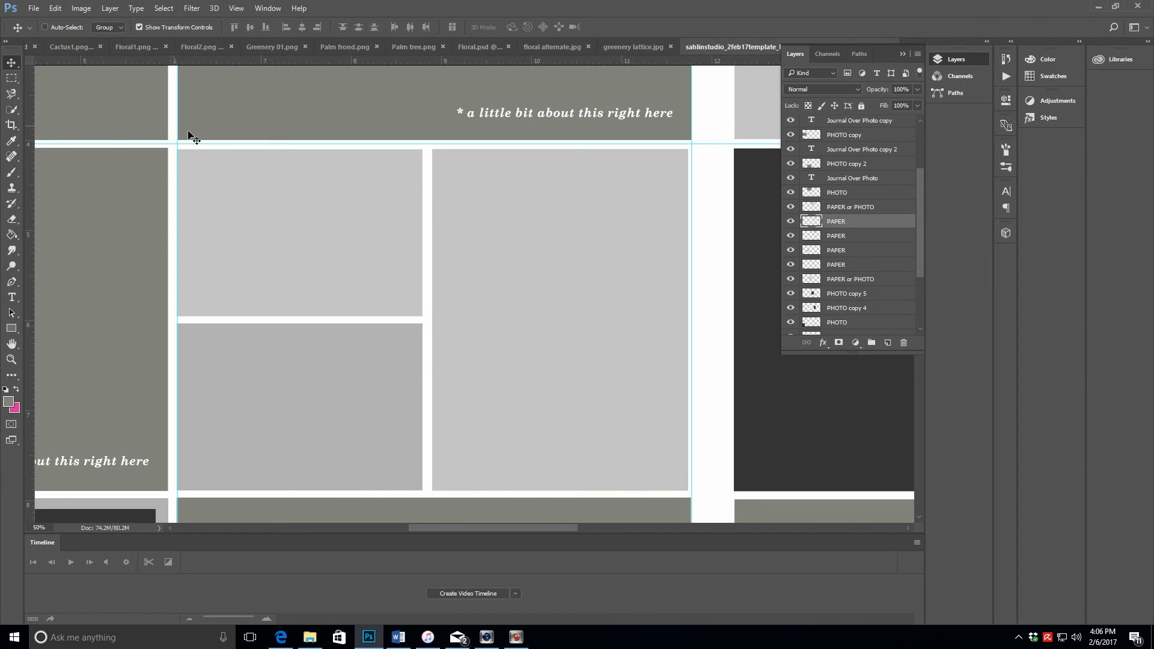
click(862, 237)
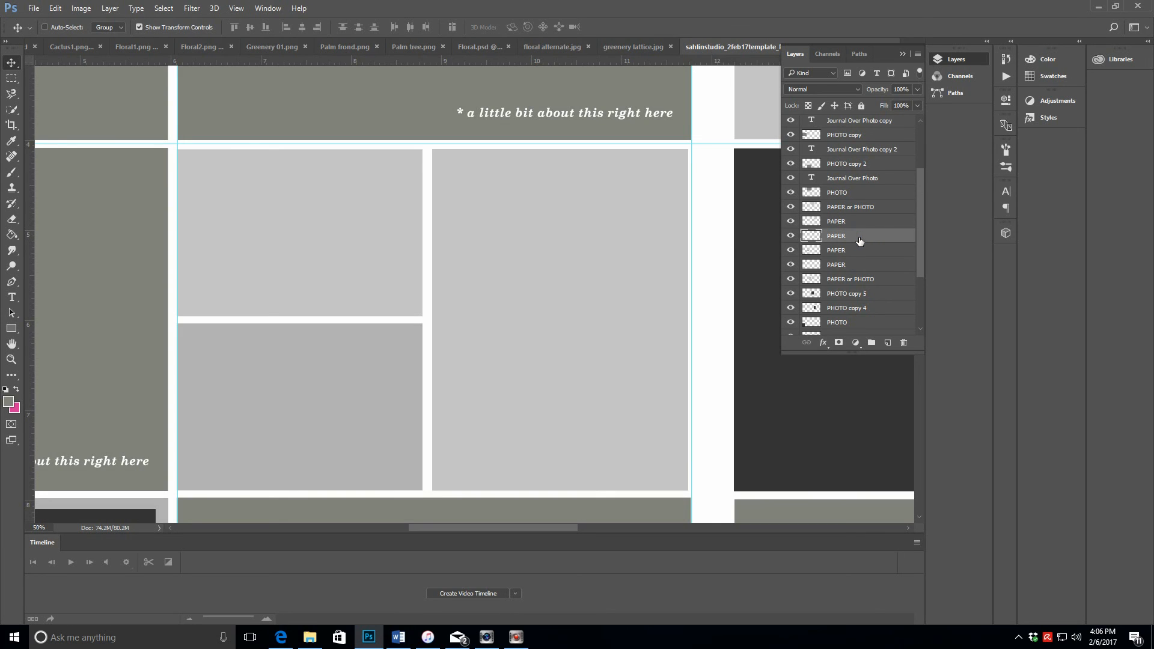
click(856, 252)
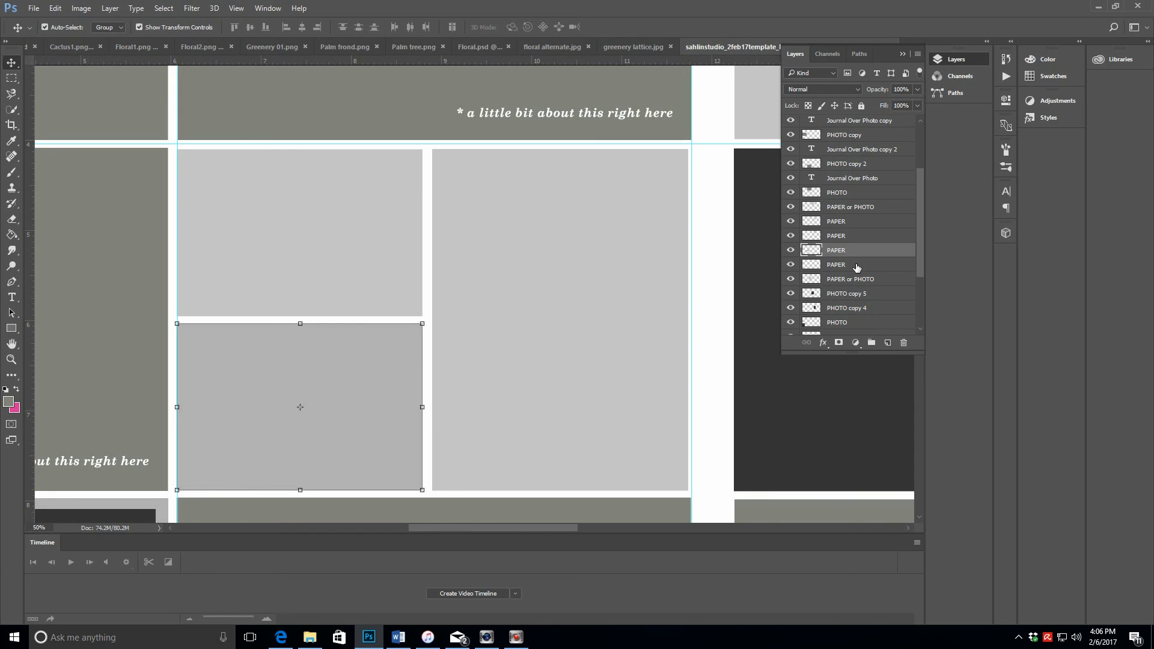
ctrl+click(856, 265)
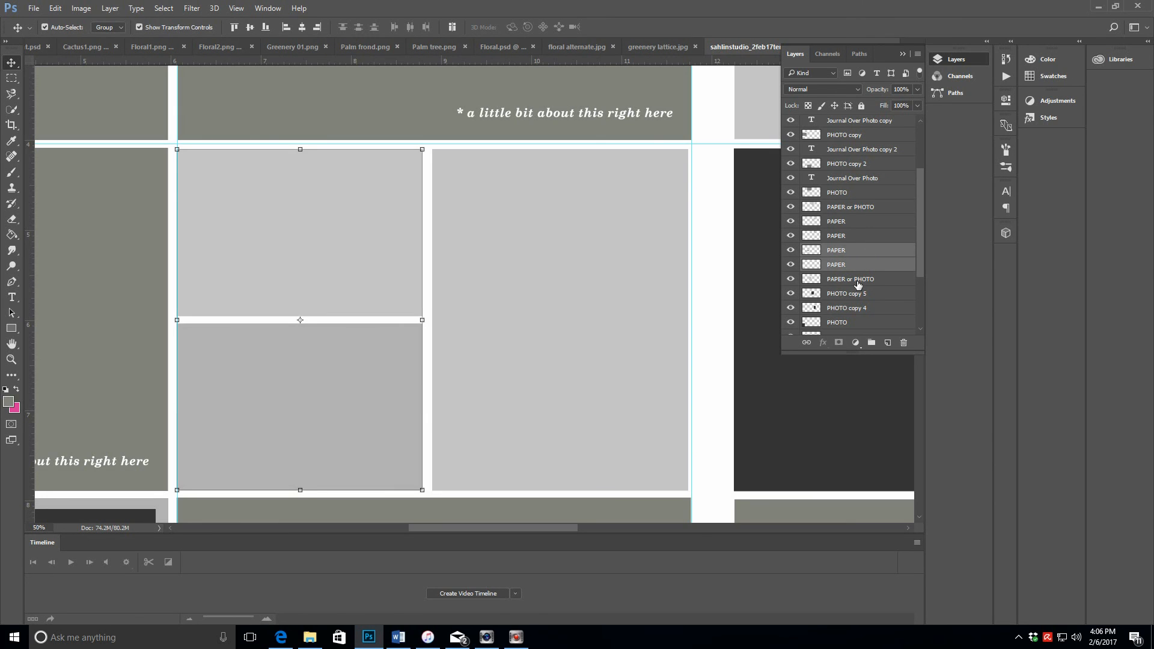
ctrl+click(858, 285)
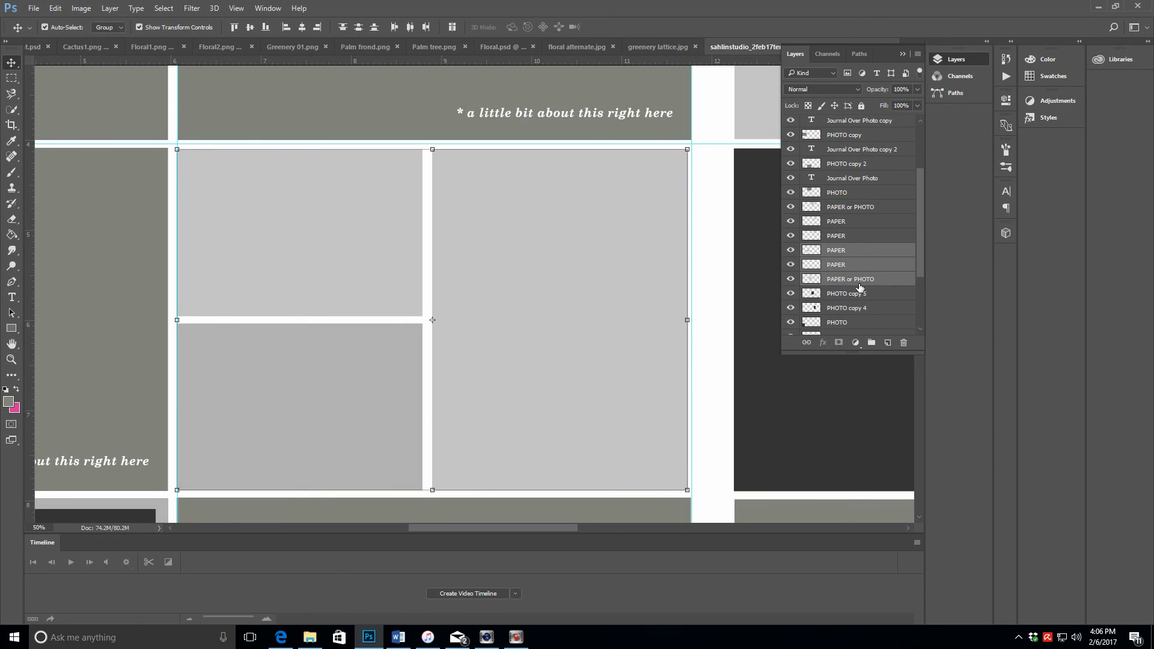
drag(490, 301, 492, 301)
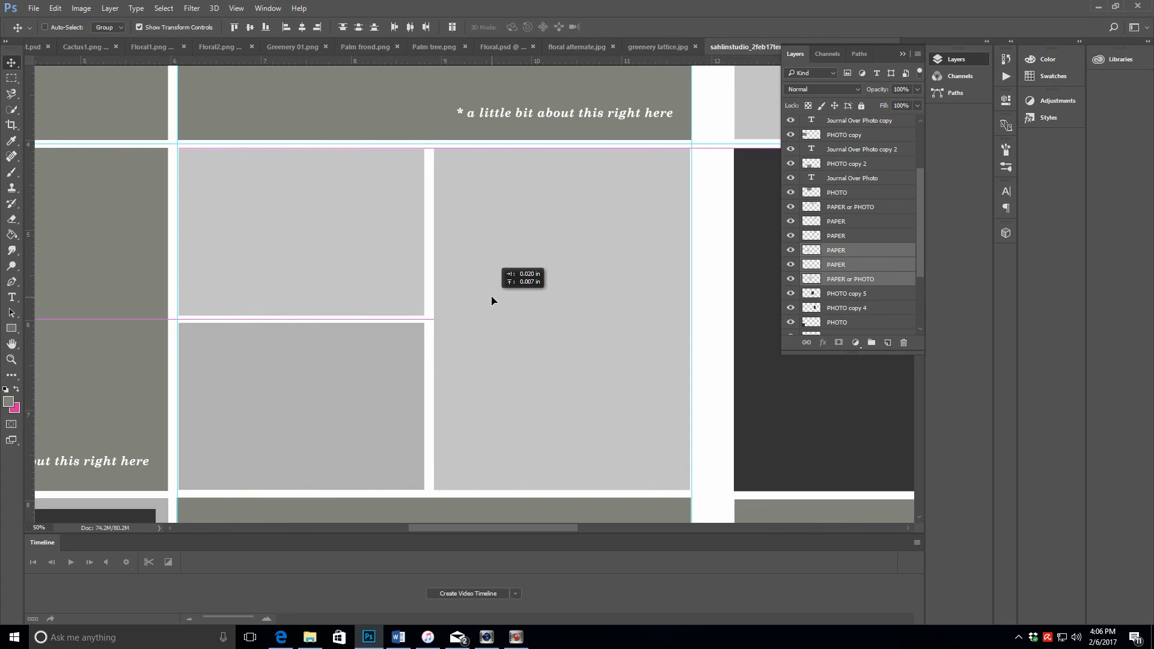
drag(492, 301, 491, 300)
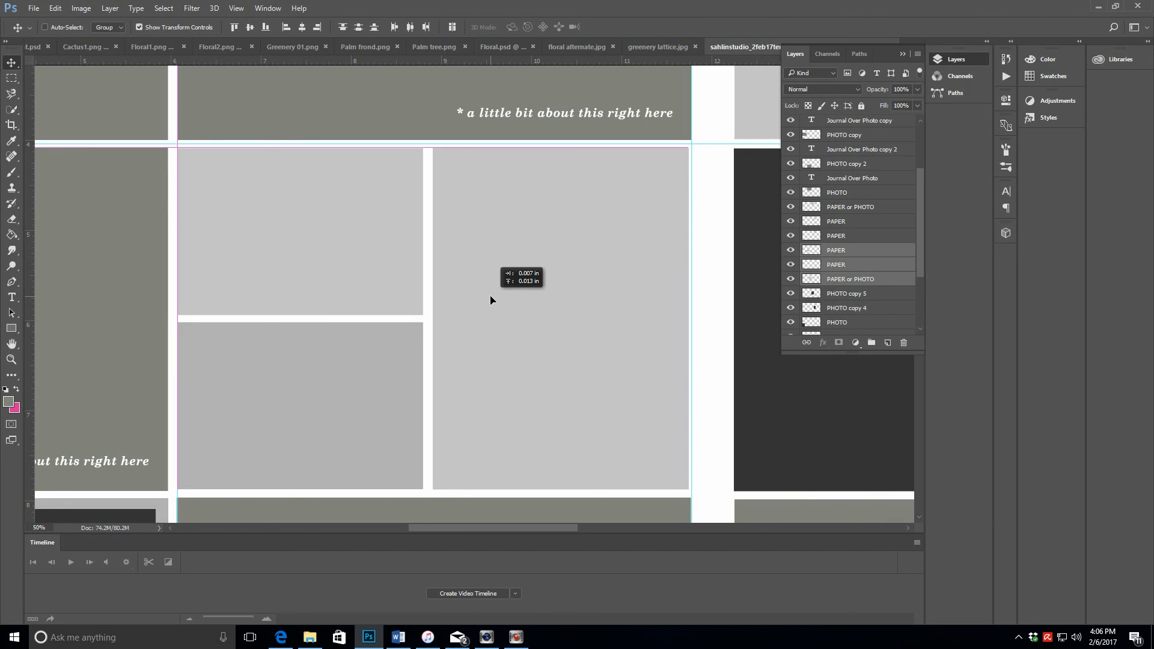
drag(491, 300, 490, 299)
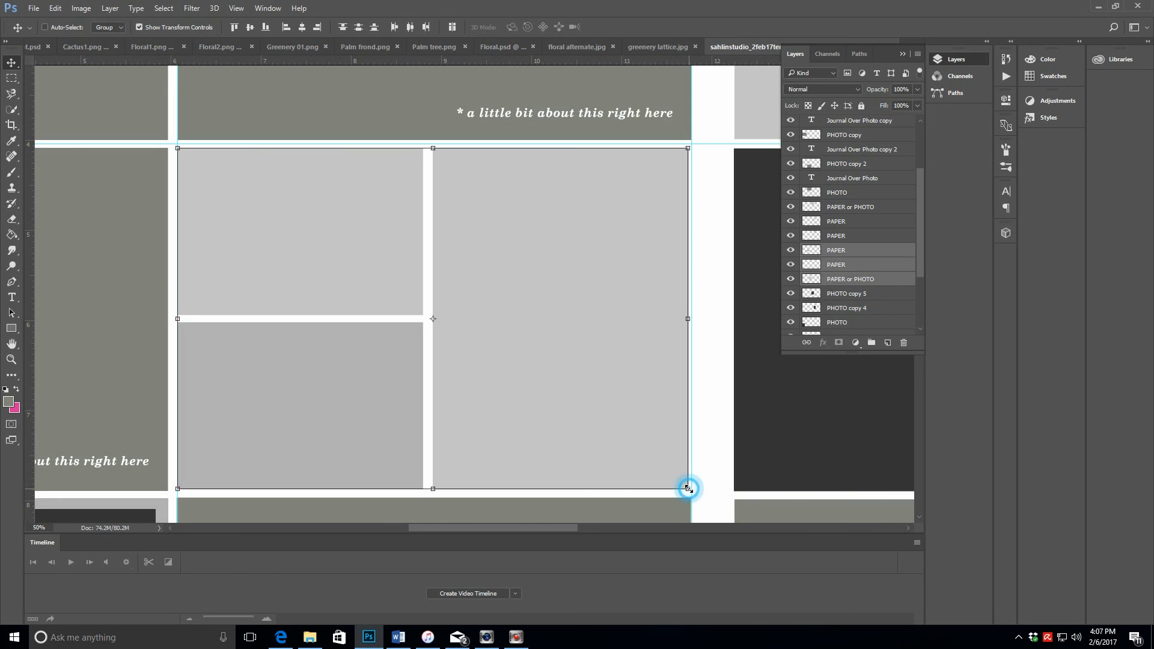
Stretch the three selected blocks from their lower-right corner to the right vertical guide, at 100.59% width and 100.35% height
click(688, 489)
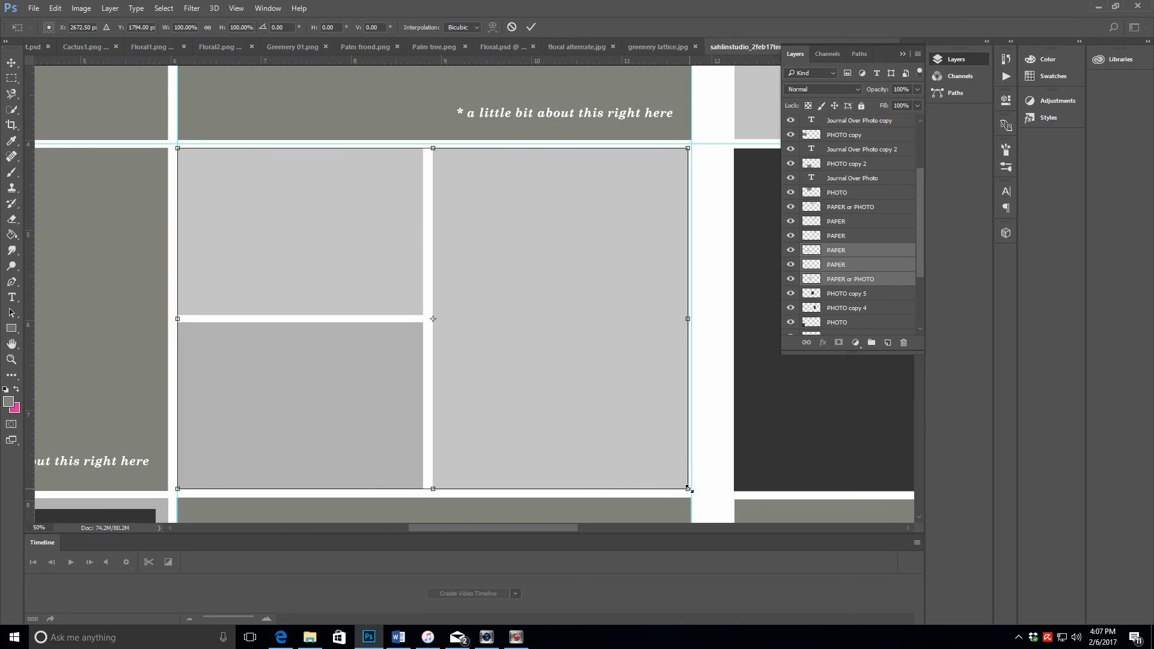
drag(689, 489, 692, 491)
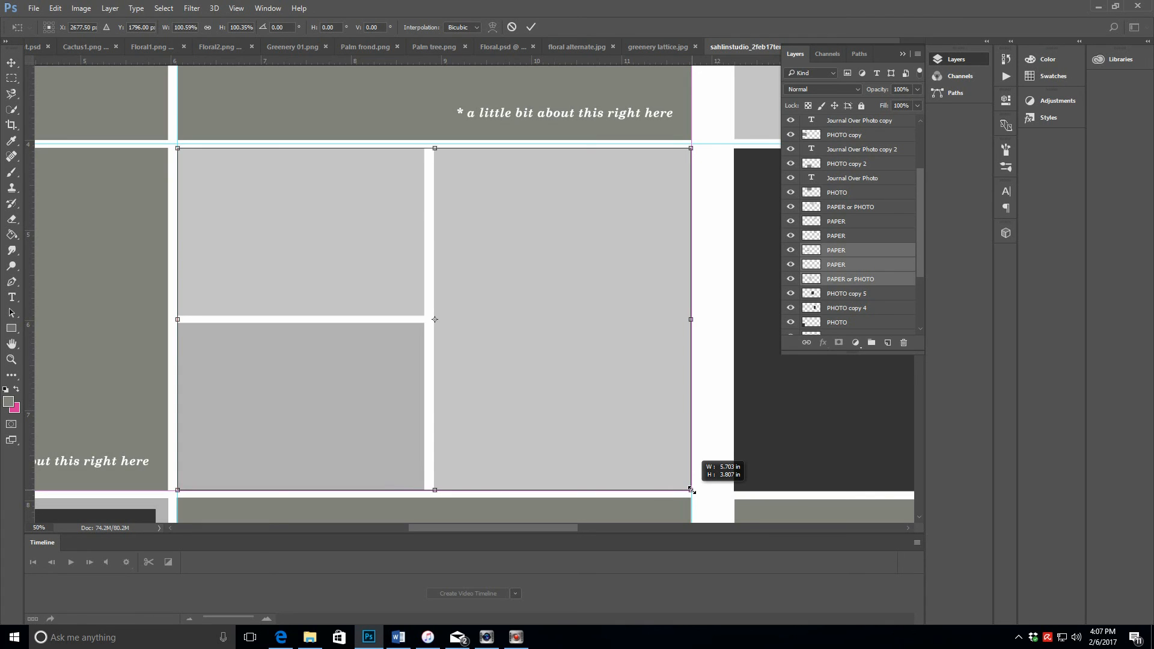
drag(691, 490, 691, 490)
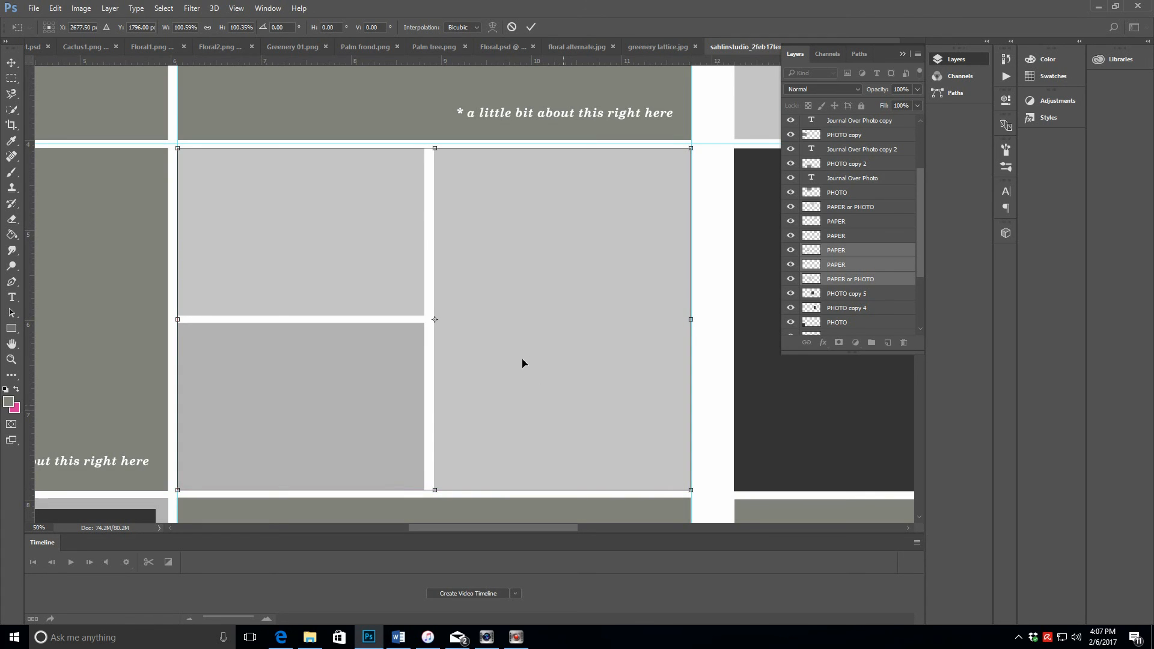
scroll(522, 362, down, 6)
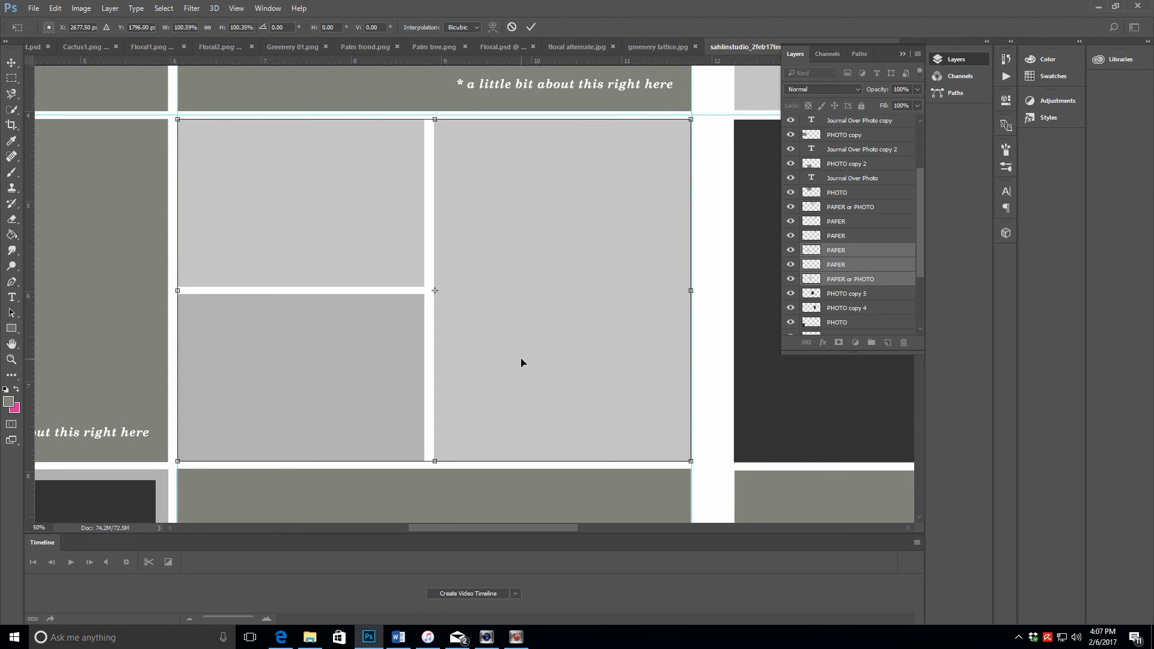
scroll(521, 358, down, 2)
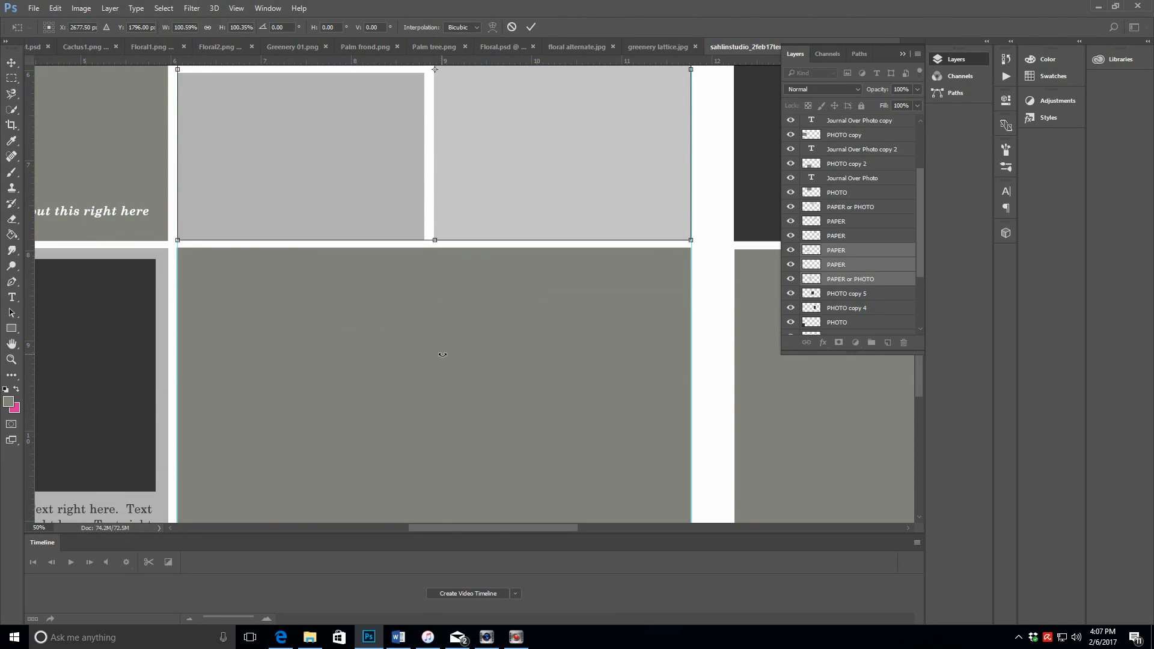
scroll(443, 354, down, 4)
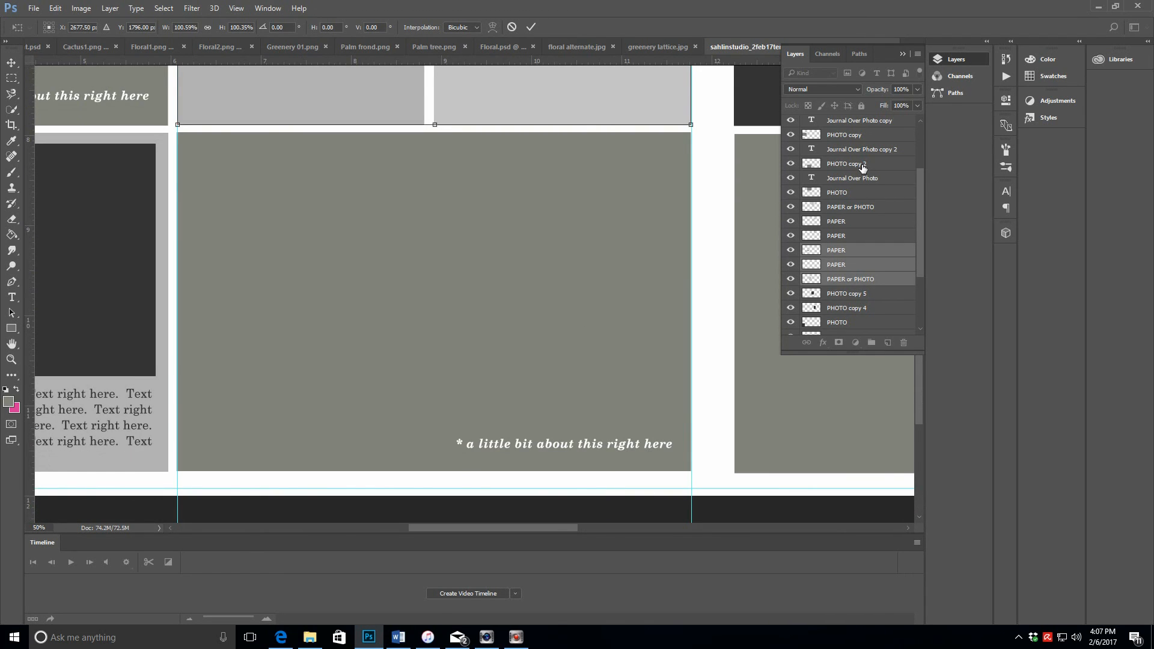
Apply the stretch, and shift the left page's lower-right PHOTO block with its Journal Over Photo text slightly right to fit between the vertical guides
click(531, 27)
click(854, 170)
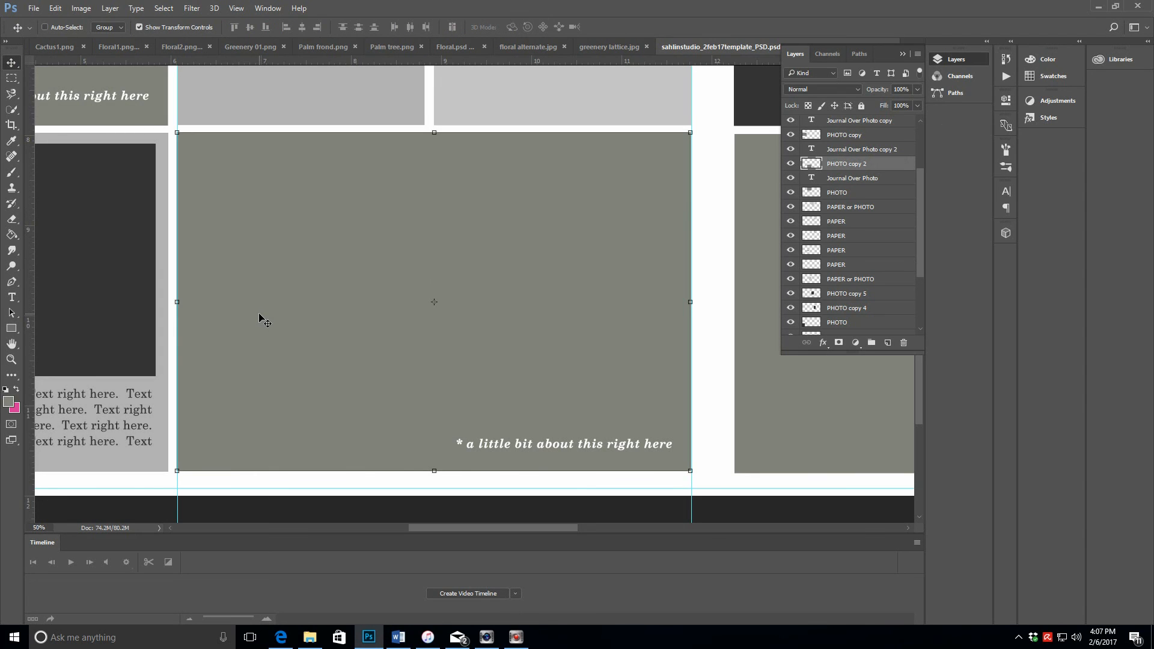
shift+click(865, 149)
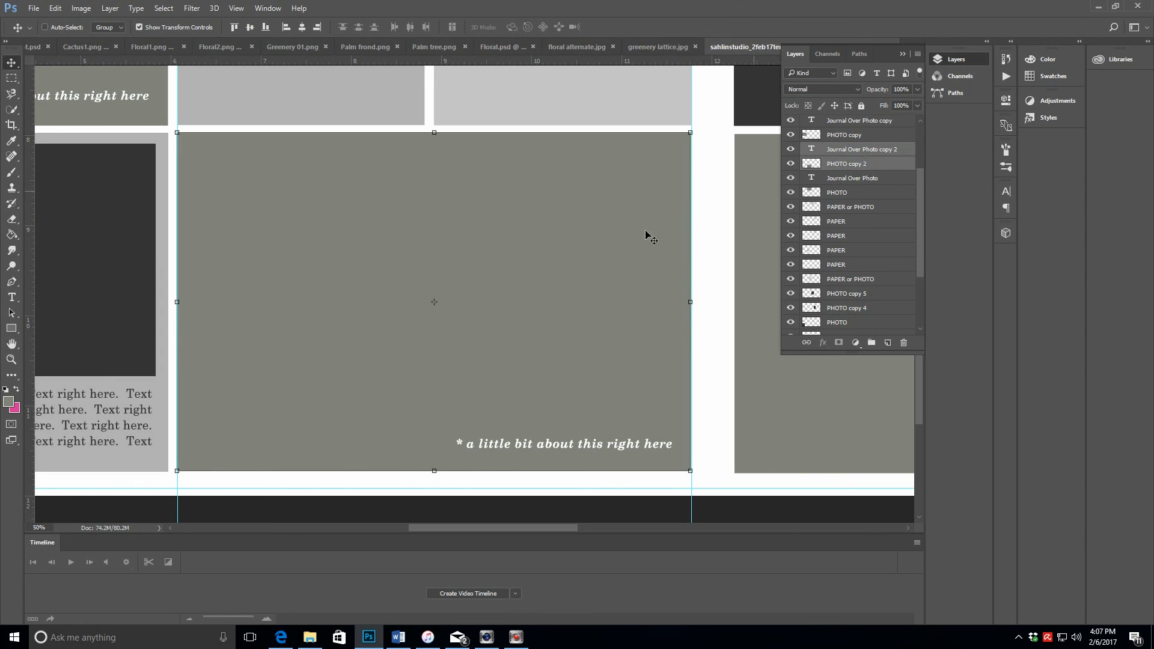
click(374, 320)
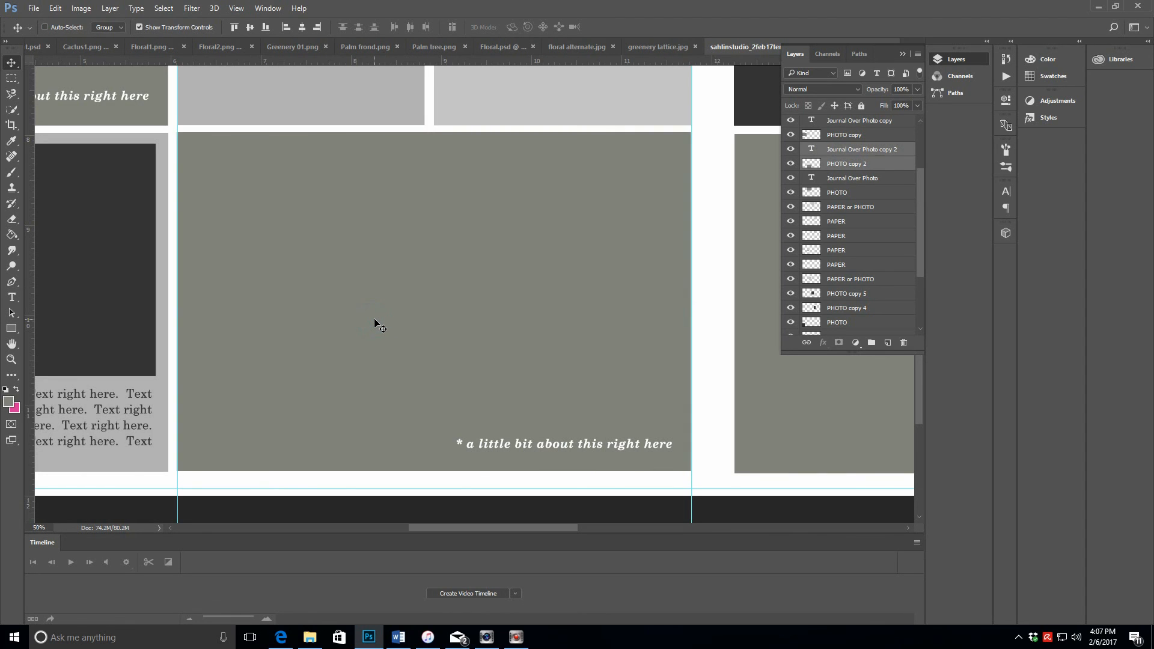
drag(375, 319, 373, 318)
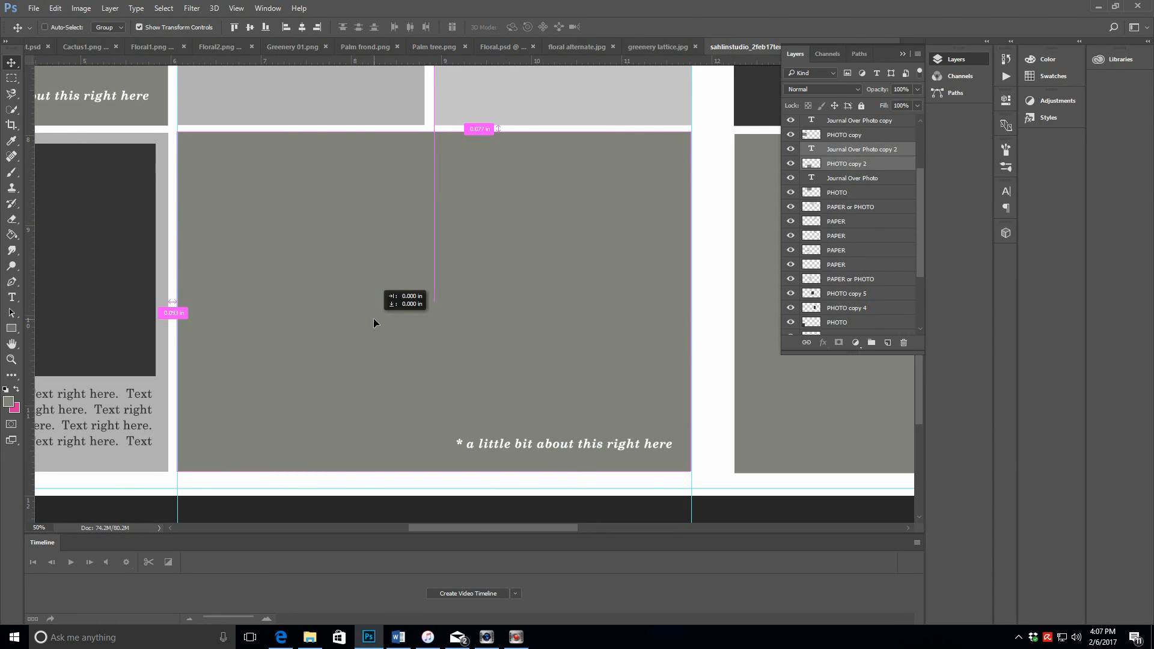
drag(374, 318, 374, 323)
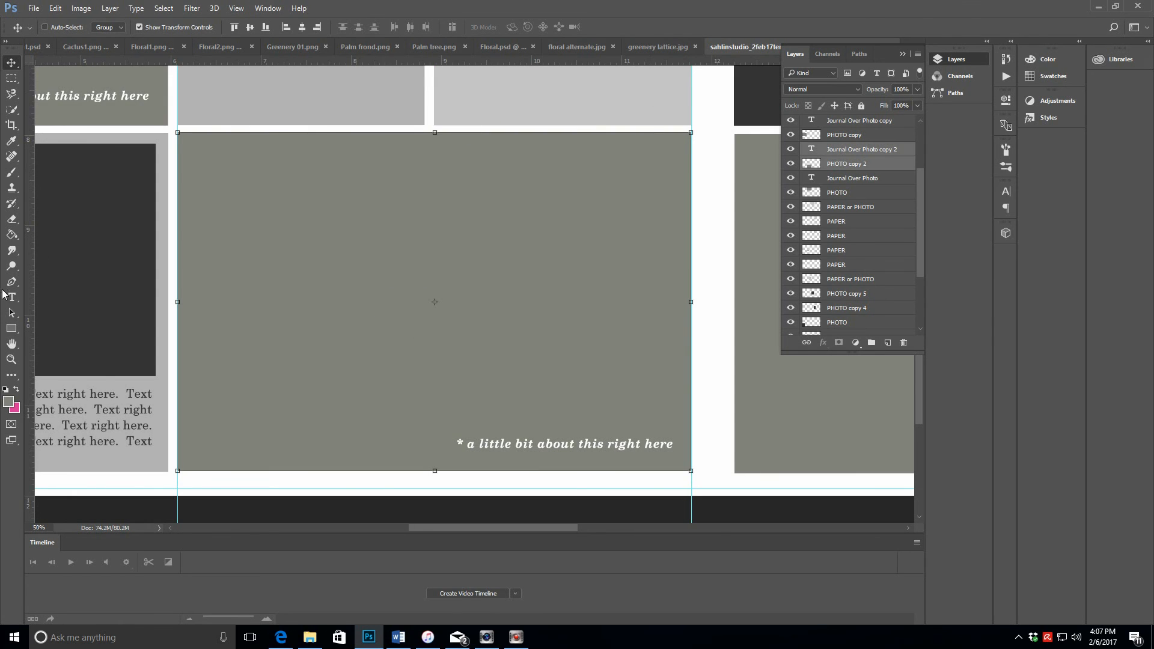
Fit the whole spread in view and remove the horizontal guides below the first row and along the bottom and top borders
click(11, 359)
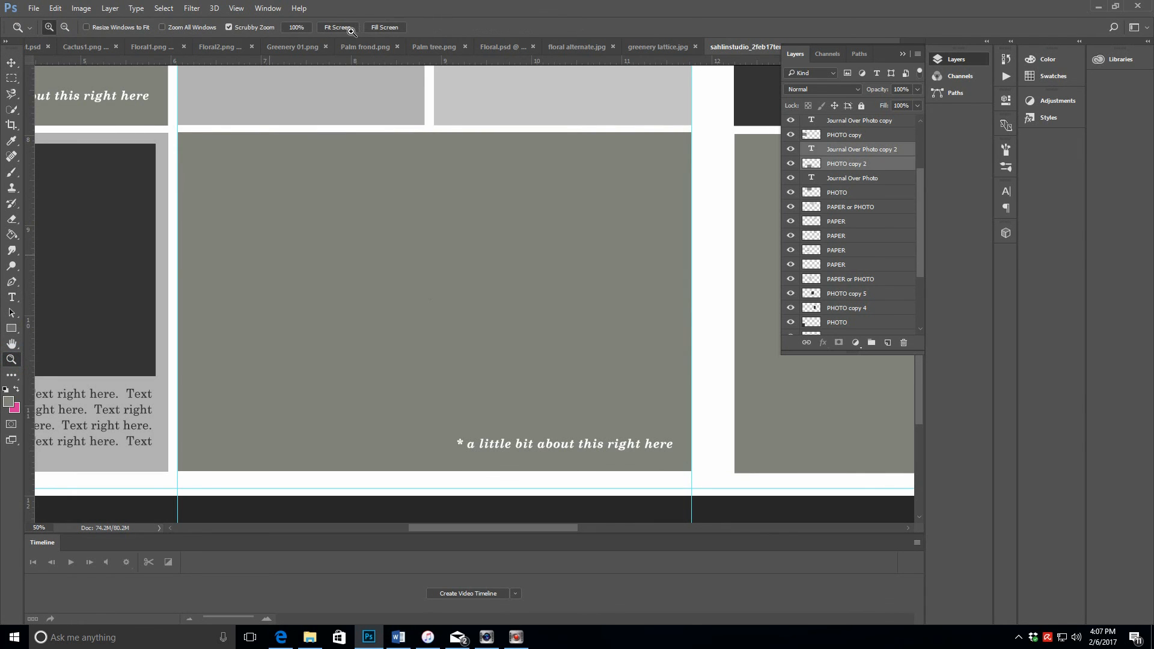
click(336, 28)
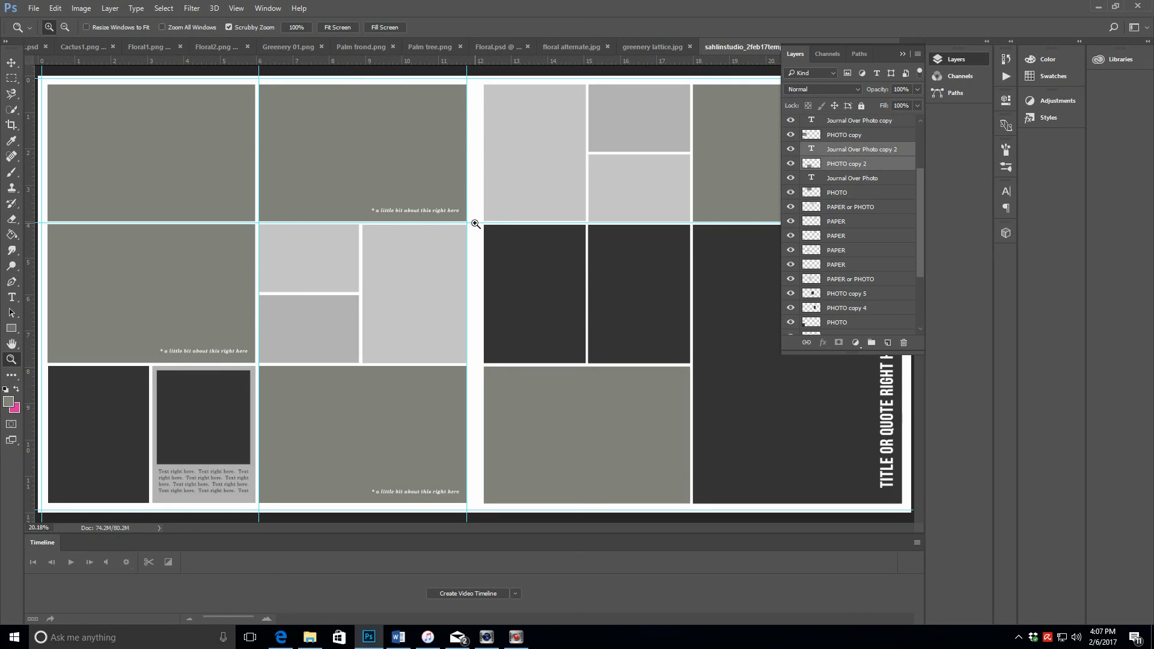
click(12, 63)
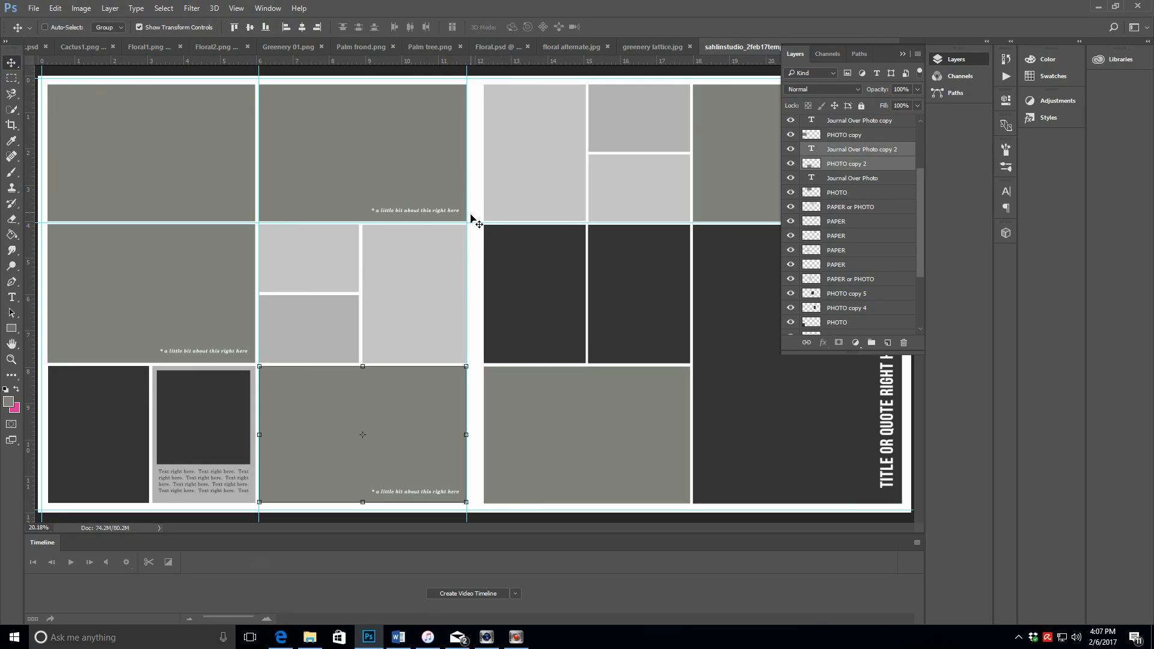
drag(473, 223, 475, 538)
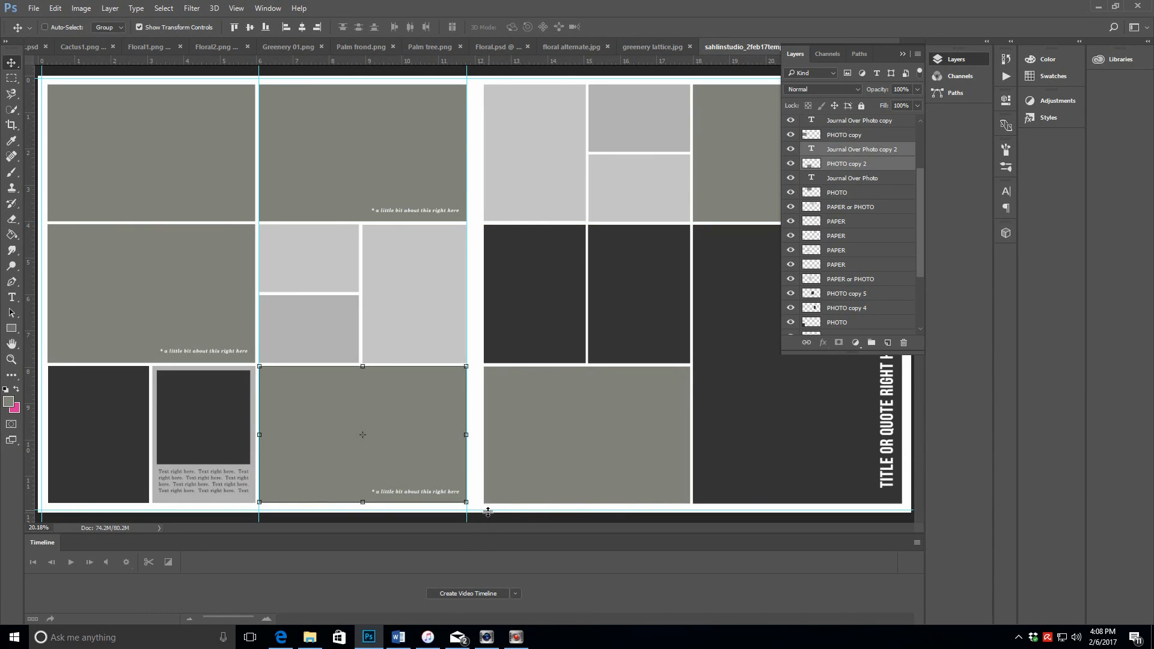
drag(485, 510, 476, 546)
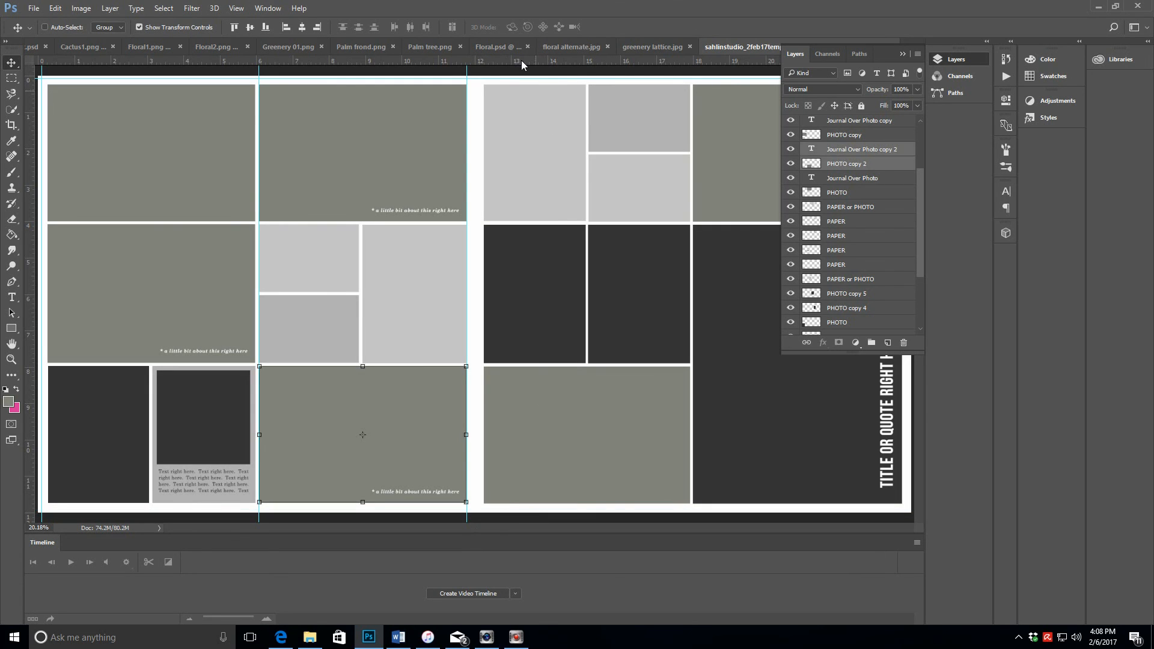
drag(483, 80, 473, 63)
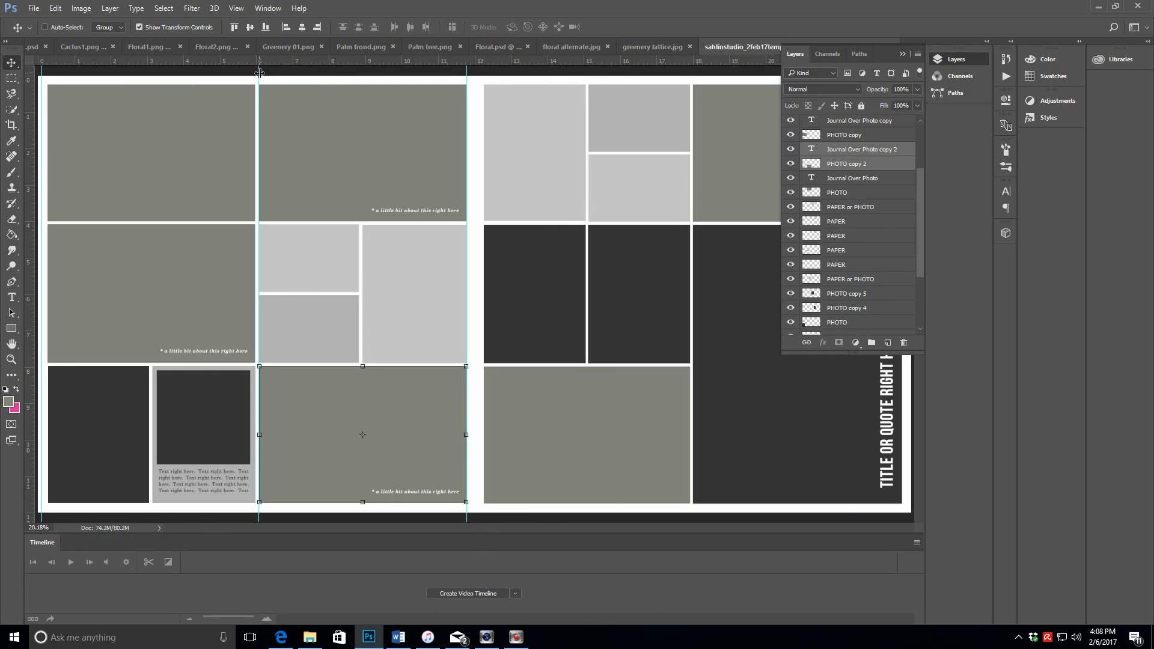
Move the left page's middle vertical guide to 18.004 inches, at the gap between the right page's block columns
drag(259, 72, 693, 129)
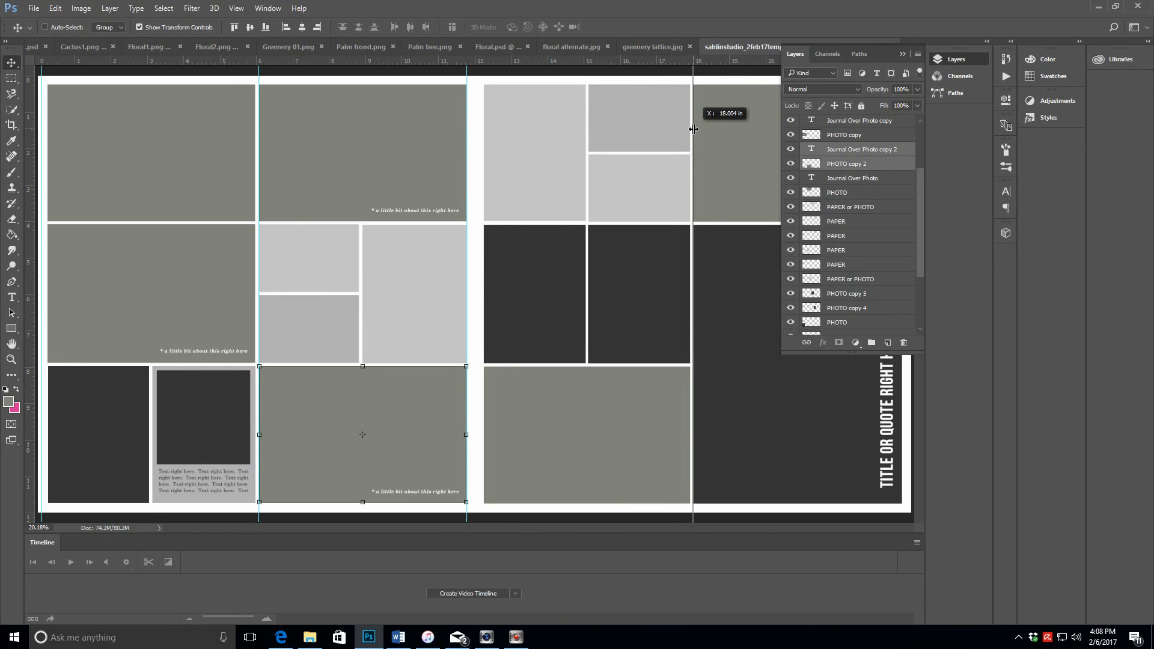
drag(694, 129, 693, 129)
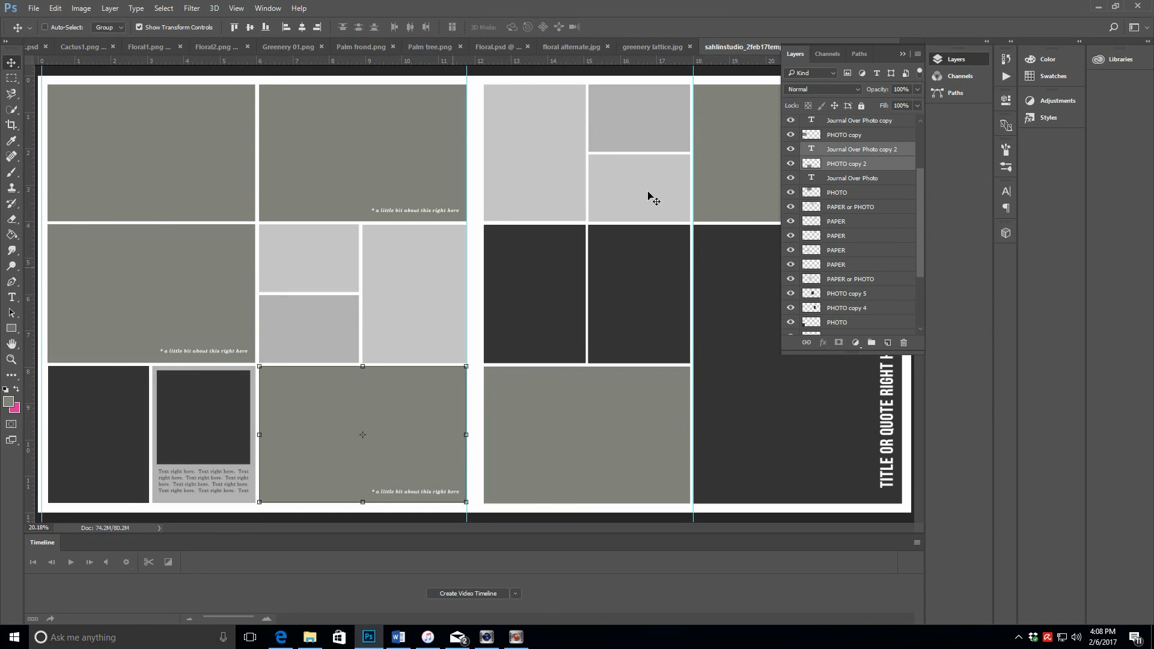
Remove the vertical guides at the right page's middle gap and the left page's right block edge to clear the layout
click(903, 53)
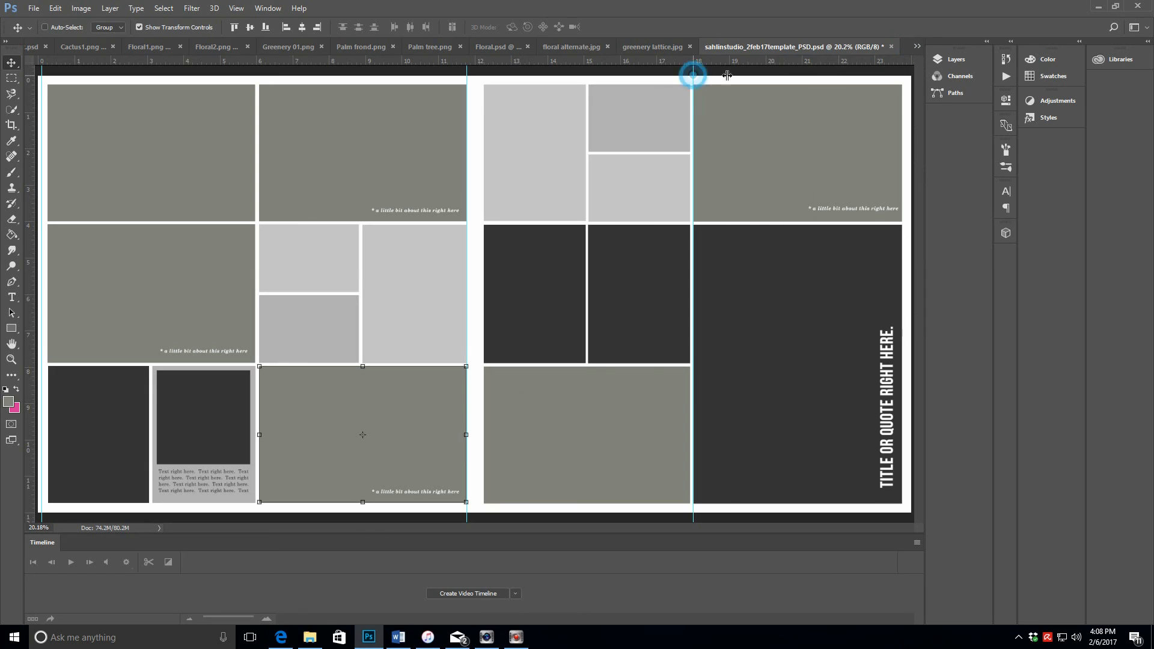
drag(692, 76, 917, 68)
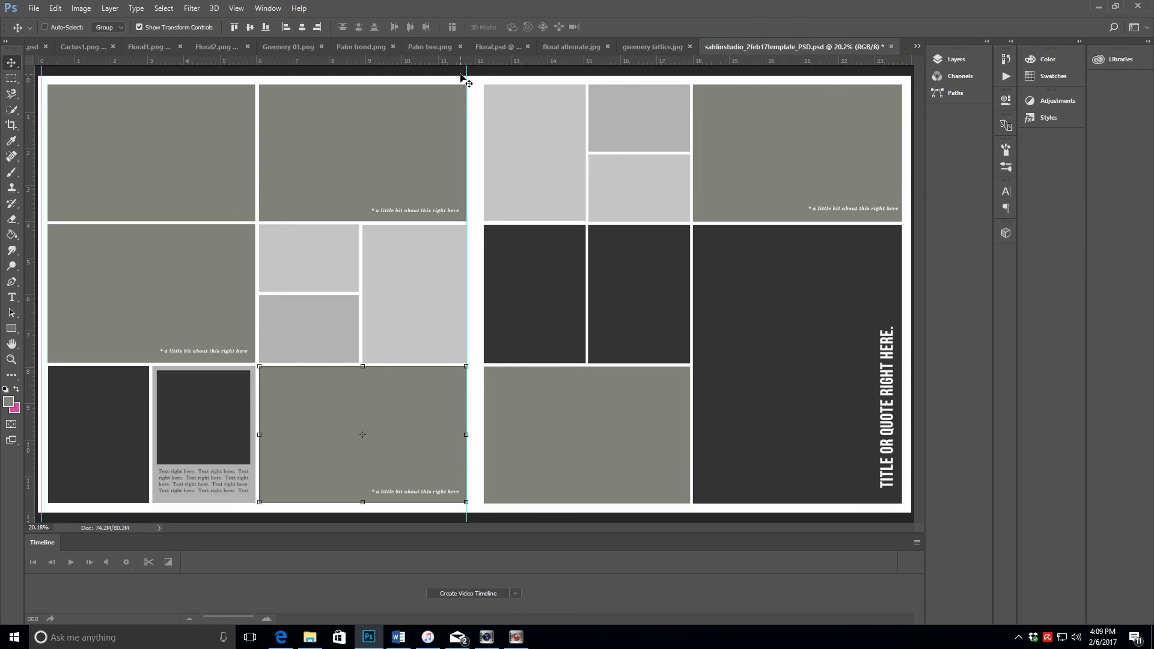
drag(467, 63, 25, 82)
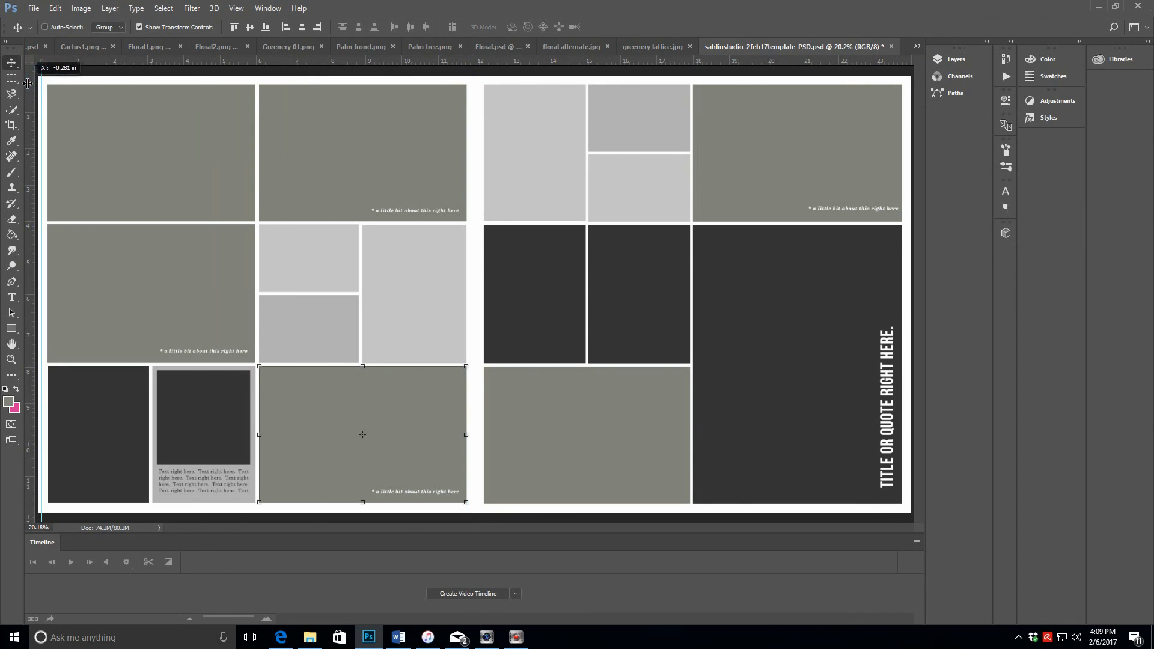